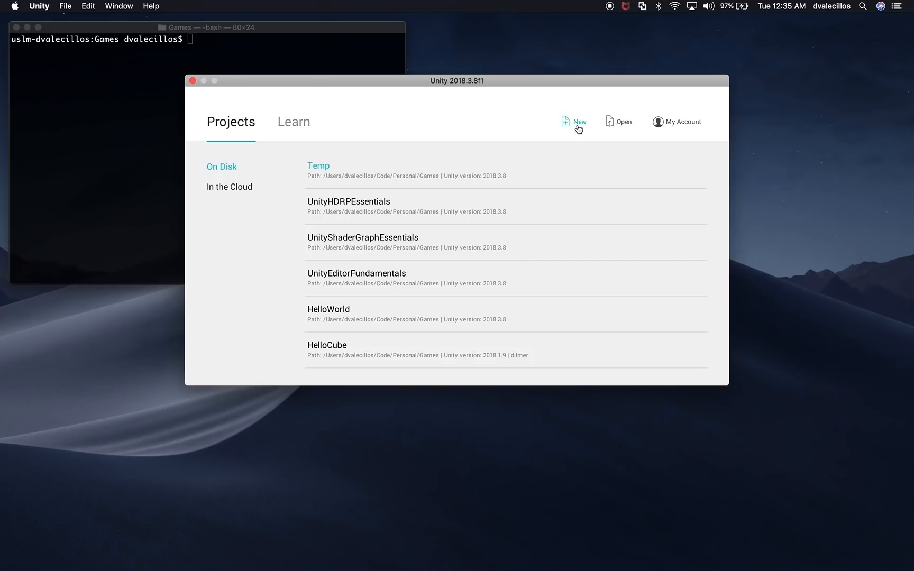
Create a new project named UnityLWRPEssentials with the Lightweight RP (Preview) template in the Games folder.
click(367, 205)
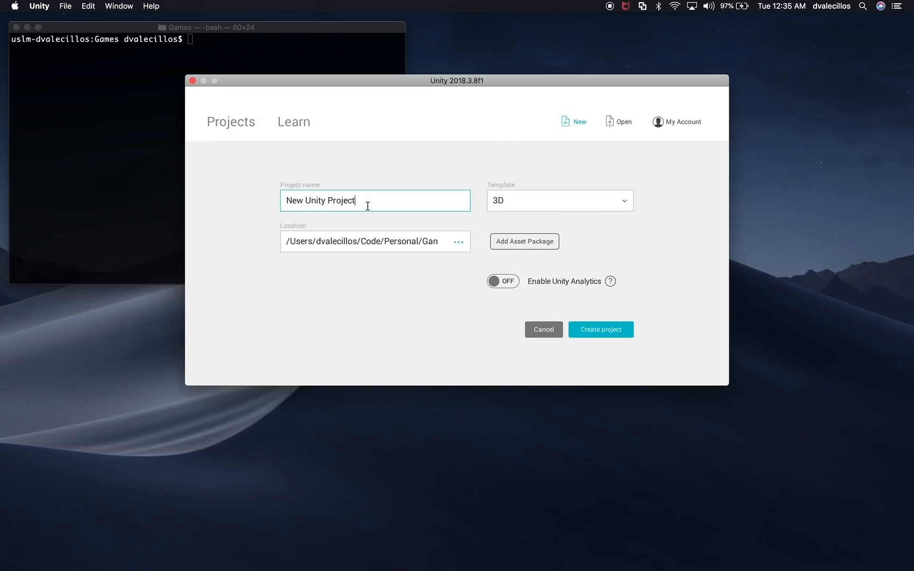
key(super+a)
text(UnityLWRPEssentials)
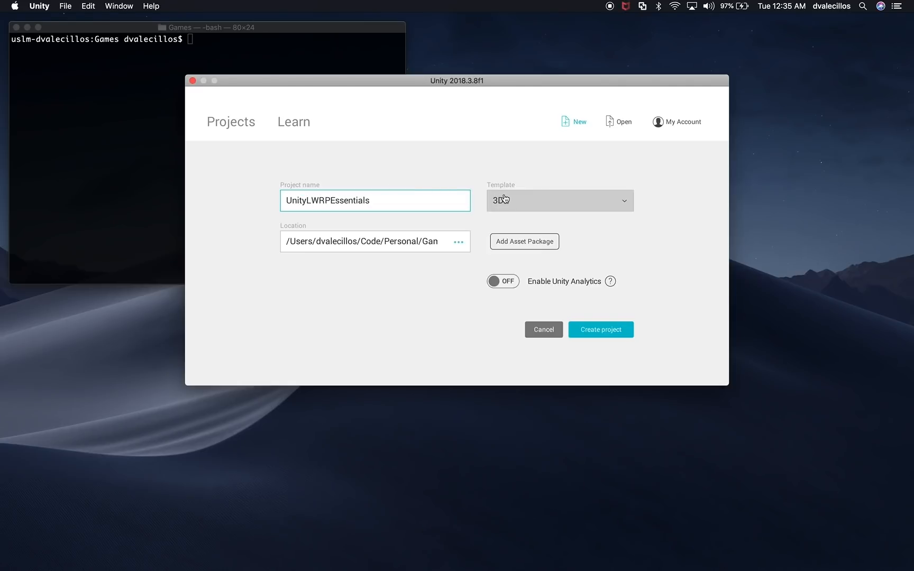
click(536, 200)
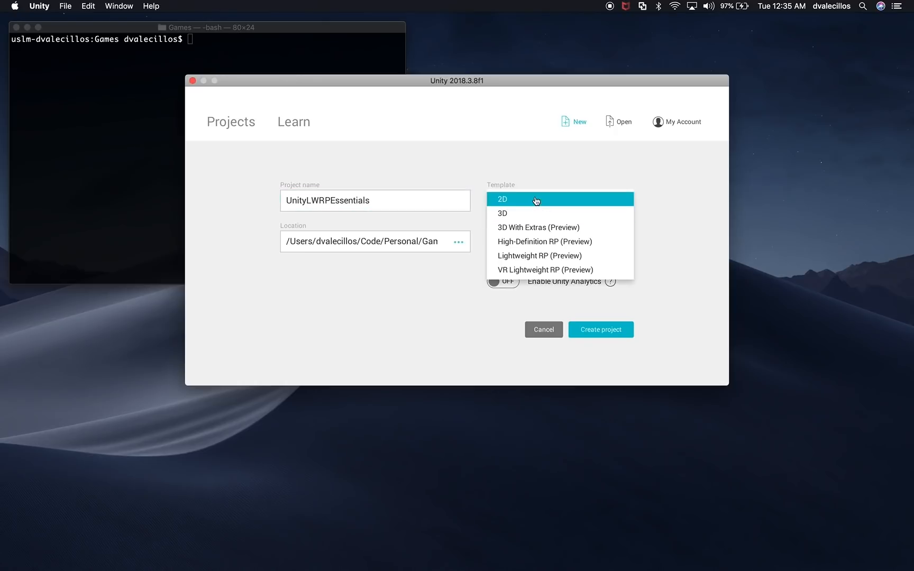
click(537, 258)
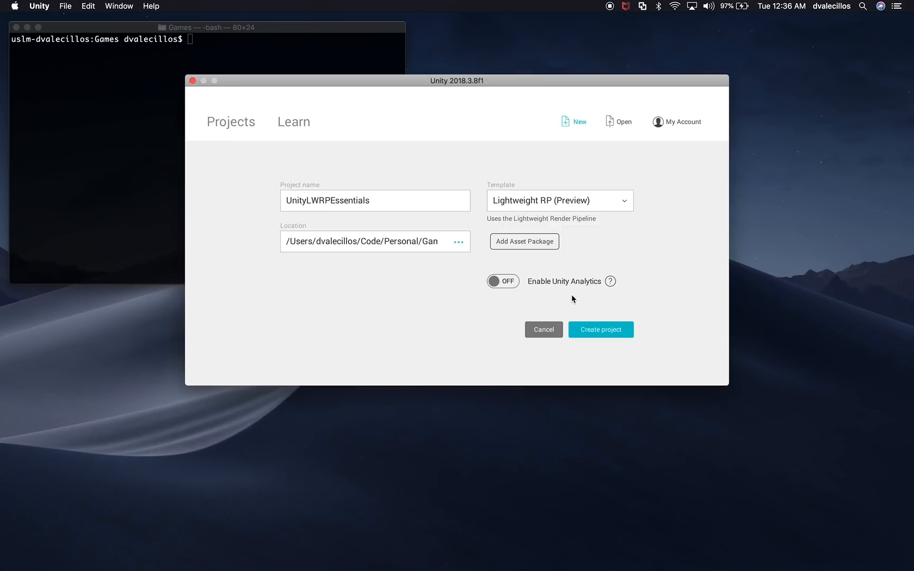
mouse_move(413, 242)
mouse_down()
mouse_move(506, 247)
mouse_move(430, 243)
mouse_up()
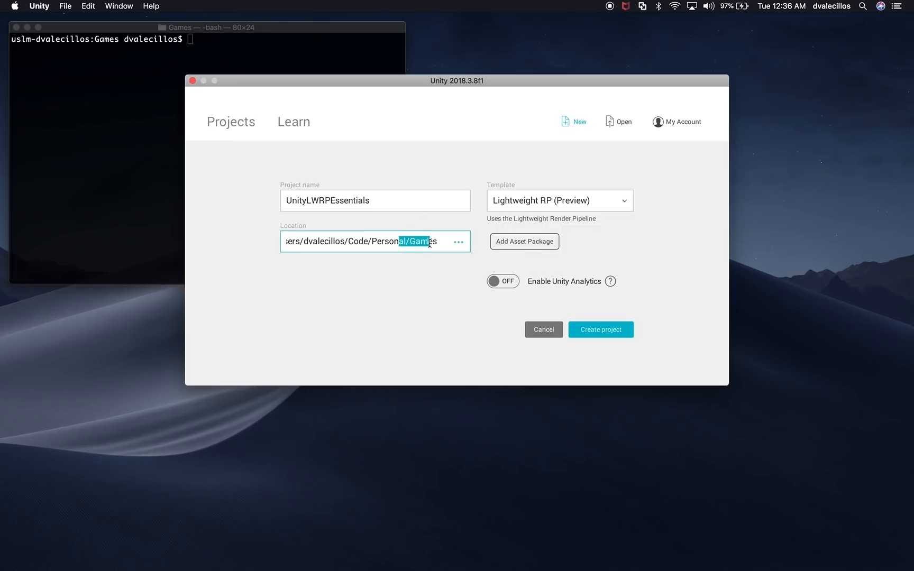
click(601, 329)
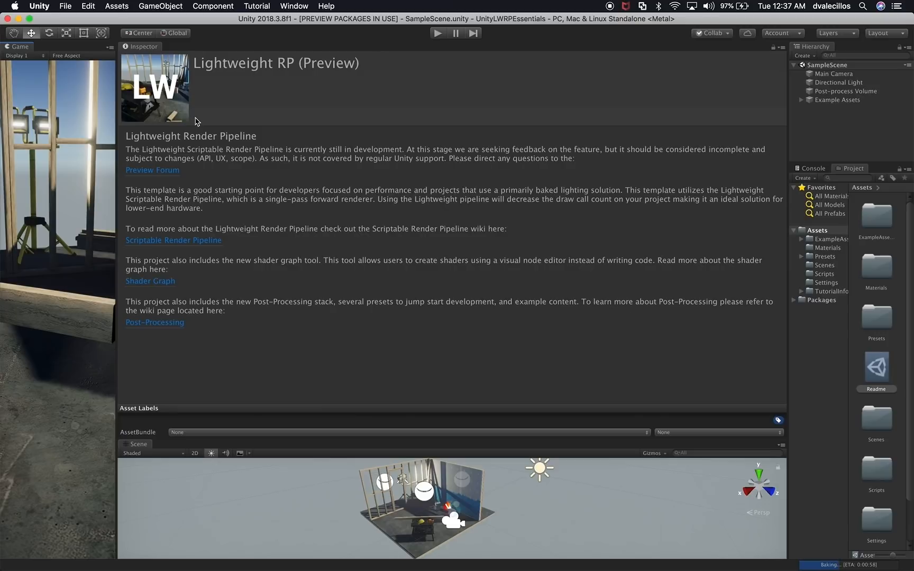
Switch the editor to the Default layout and check the sample scene in the Scene and Game views.
drag(116, 144, 631, 200)
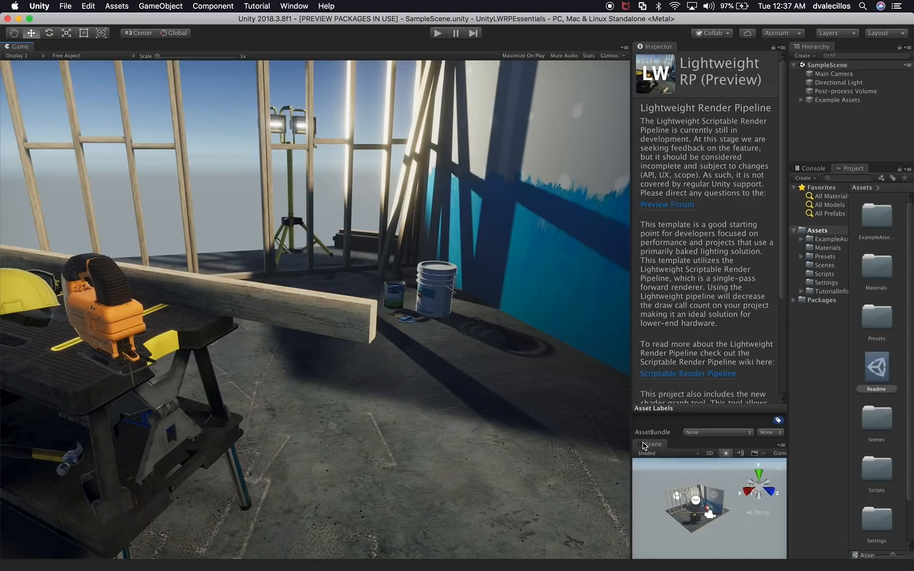
click(878, 33)
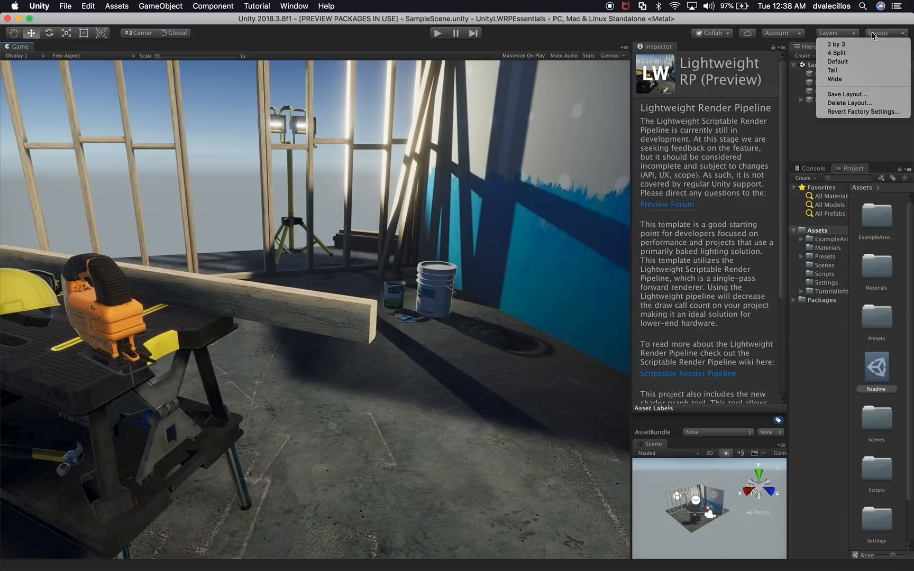
click(852, 63)
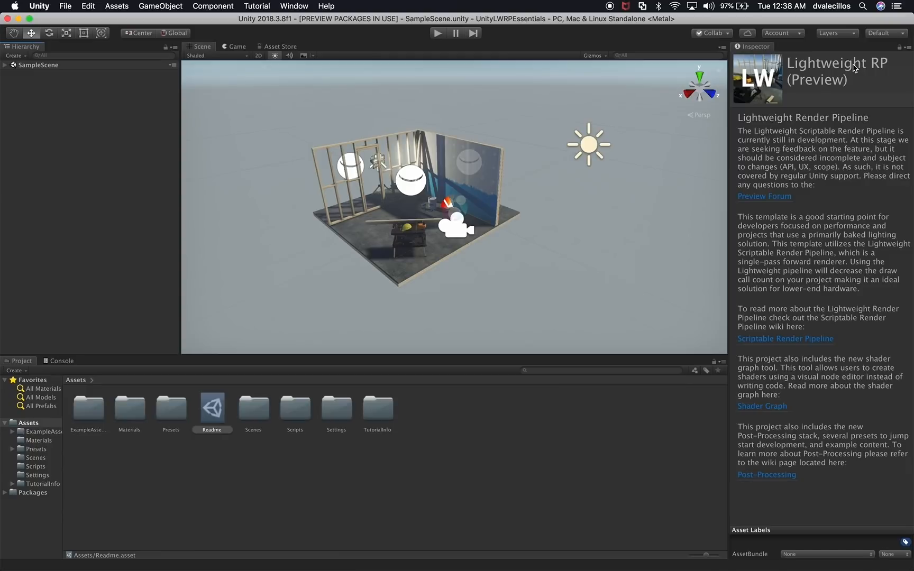
scroll(569, 185, up, 5)
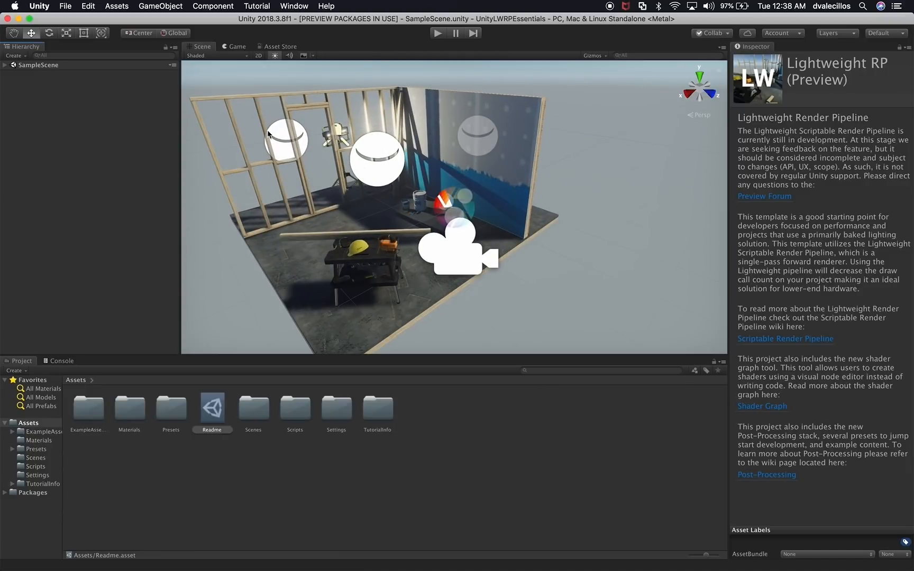
click(234, 47)
click(201, 47)
Widen the project folder tree and delete the ExampleAssets folder from Assets.
drag(62, 464, 162, 474)
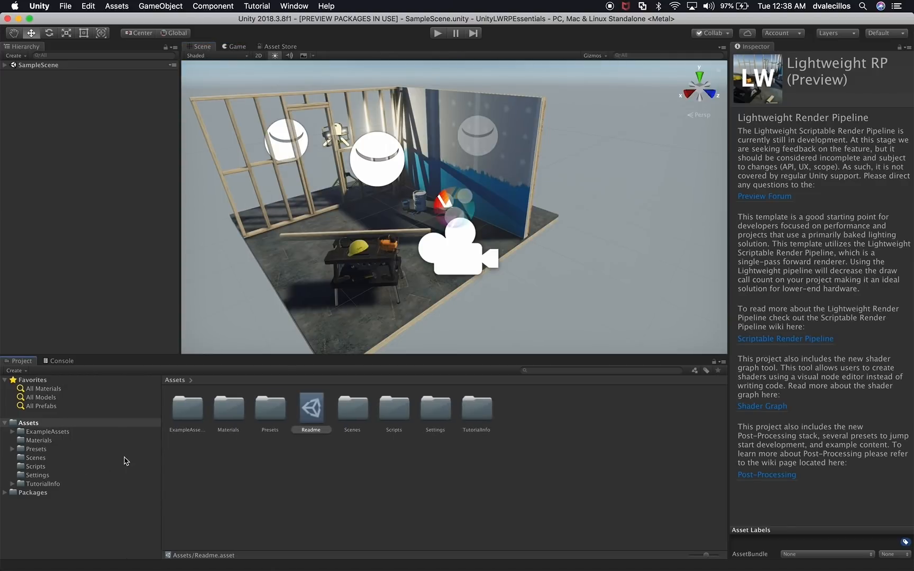
click(61, 433)
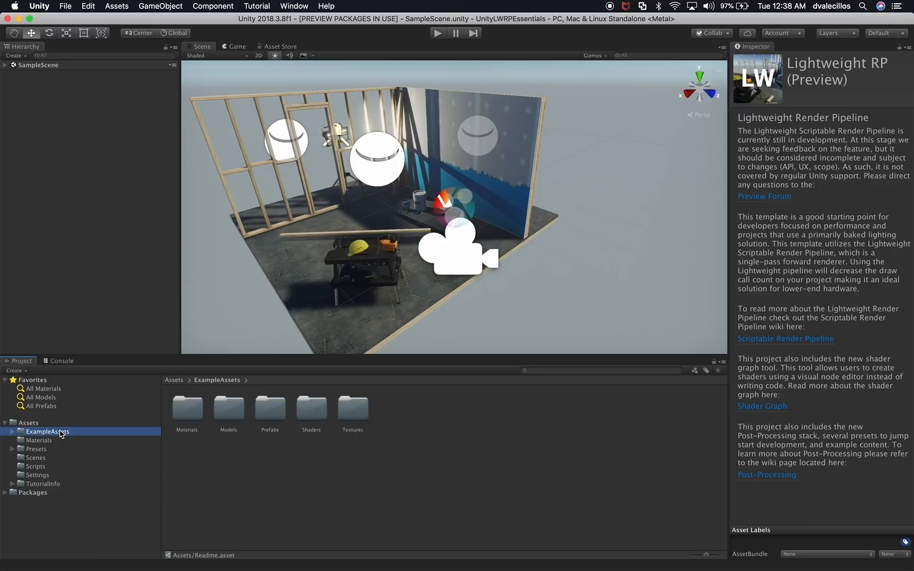
right_click(62, 433)
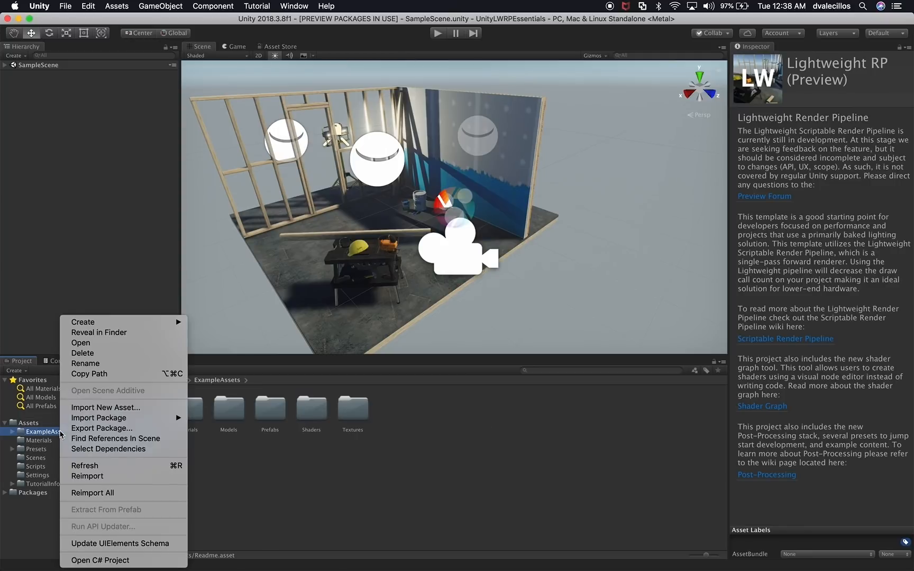
click(95, 358)
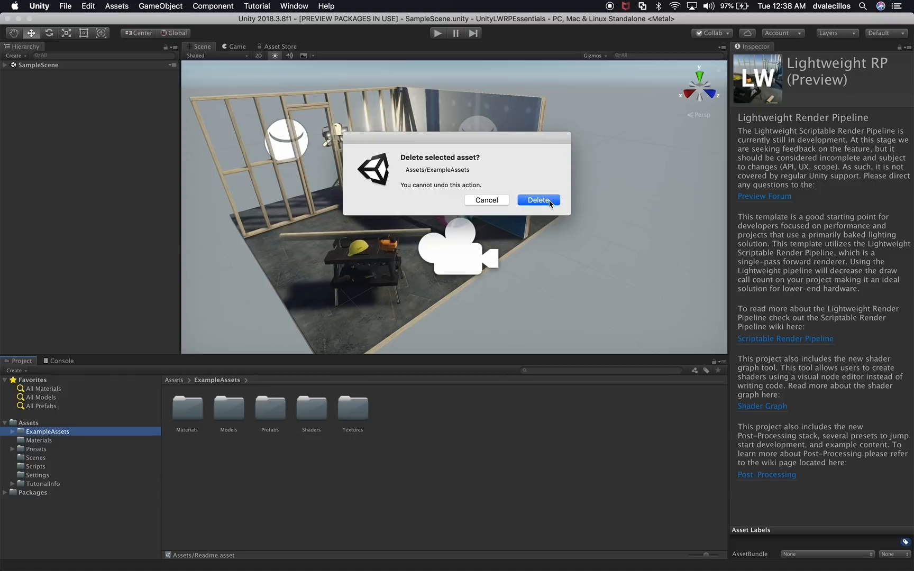
click(533, 201)
Delete the Example Assets object from SampleScene.
click(5, 65)
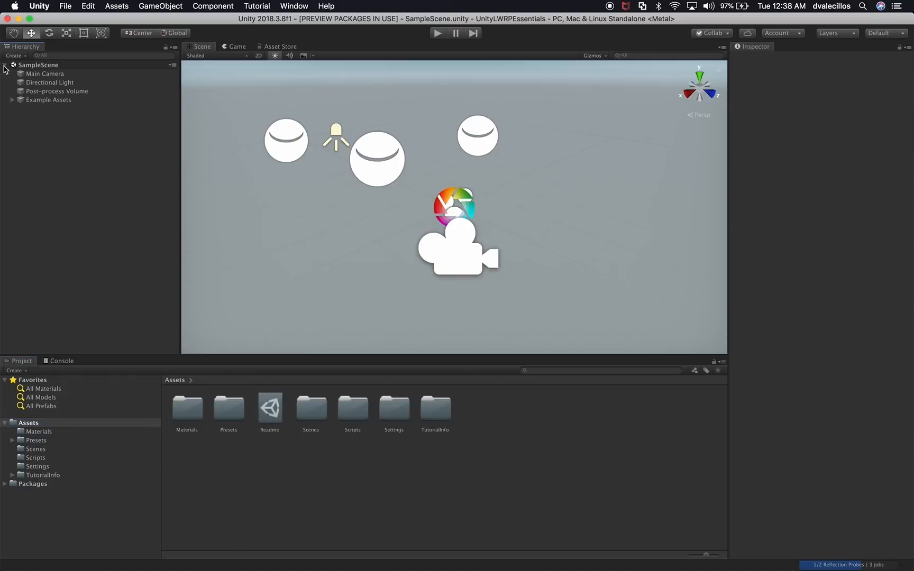
click(26, 101)
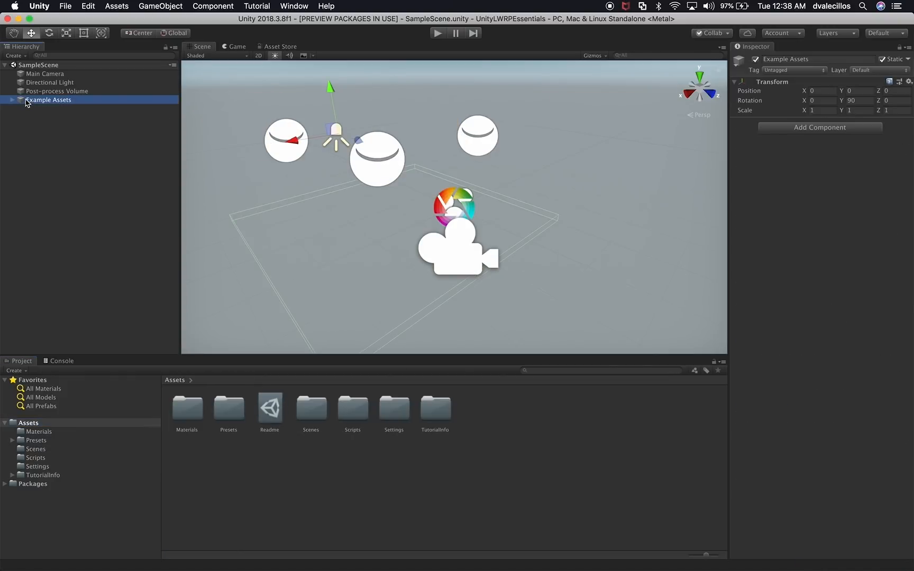
key(super+BackSpace)
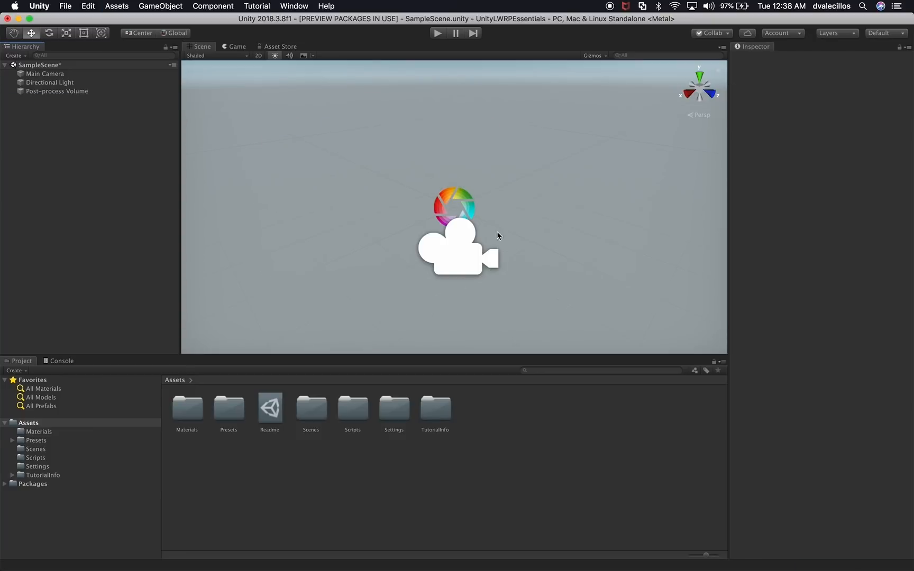
Delete the TutorialInfo folder from the project's Assets.
alt+drag(551, 238, 421, 235)
scroll(448, 236, down, 5)
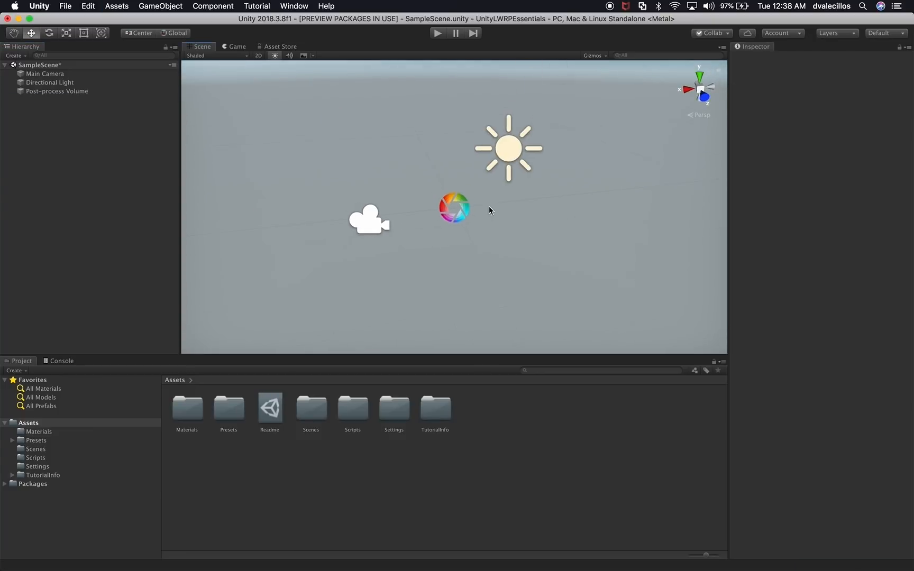
alt+drag(449, 139, 508, 241)
click(55, 479)
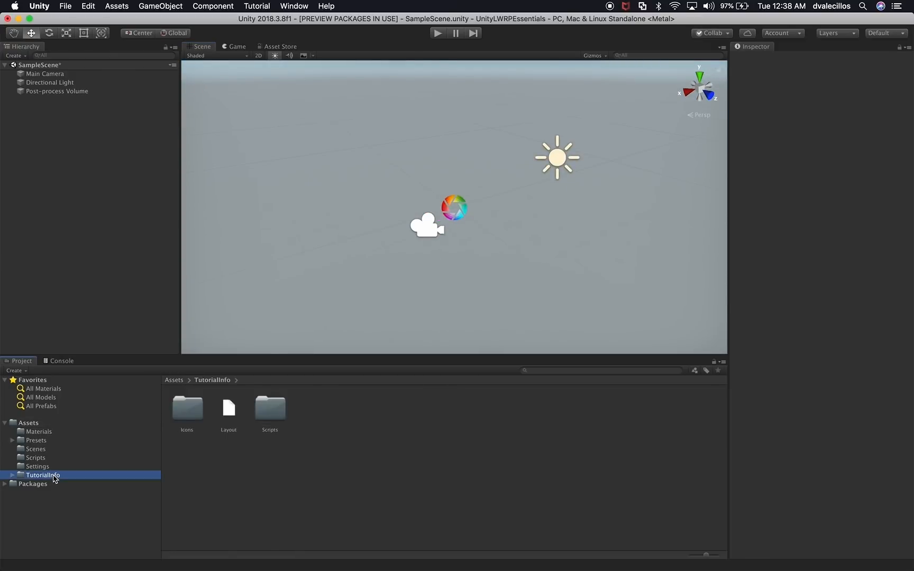
right_click(54, 480)
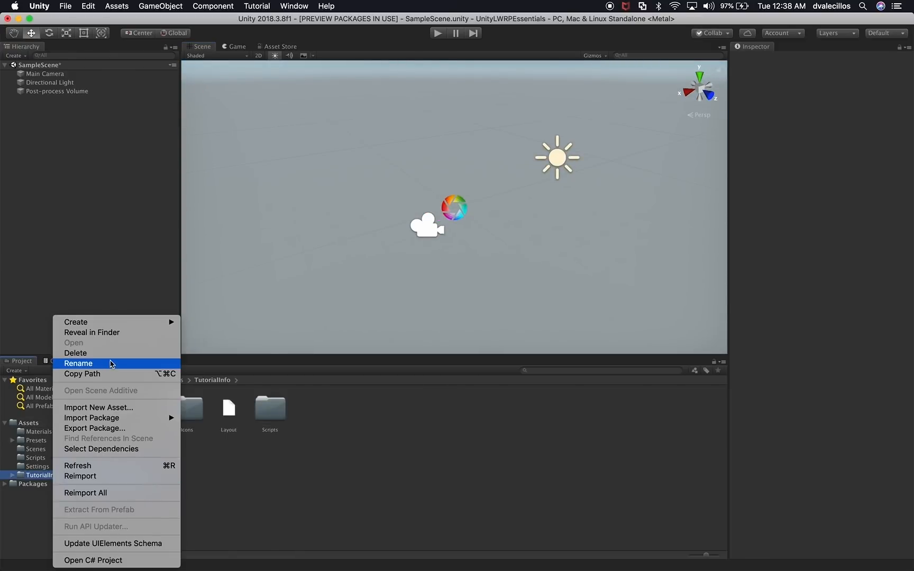
click(114, 353)
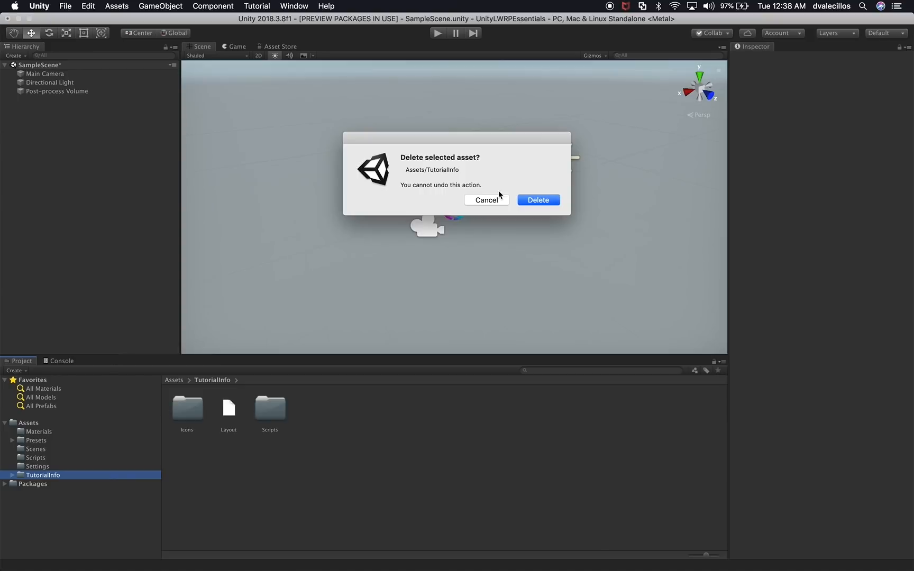
click(531, 200)
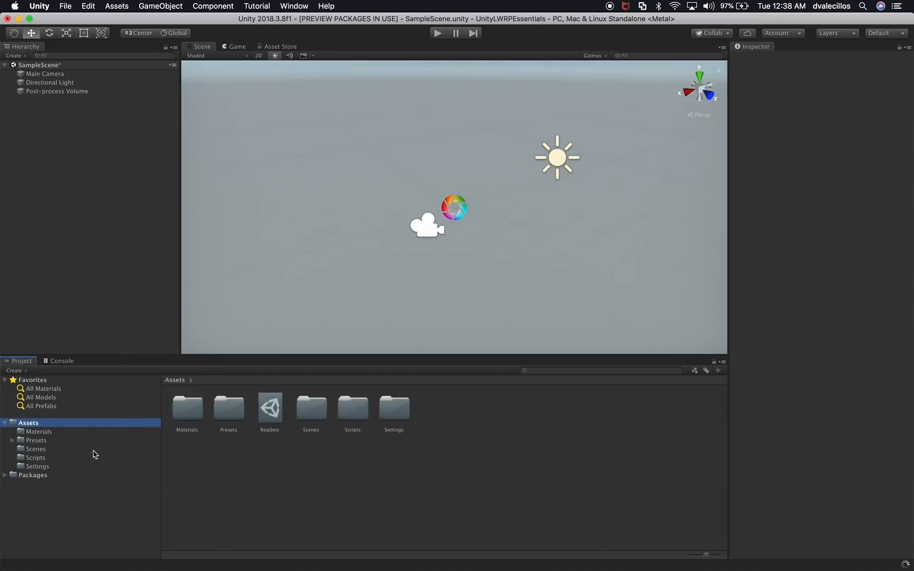
Delete the Readme asset from the project's Assets folder.
right_click(270, 413)
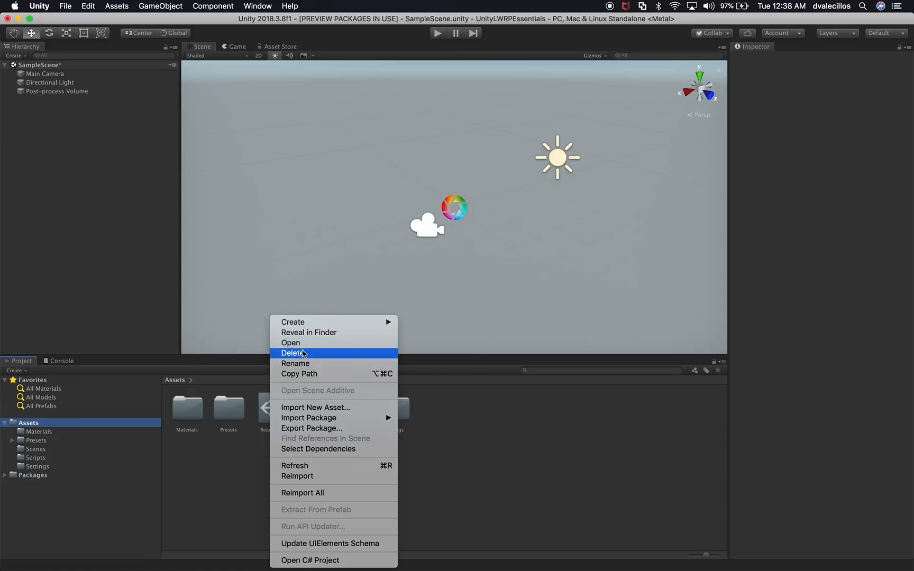
click(303, 353)
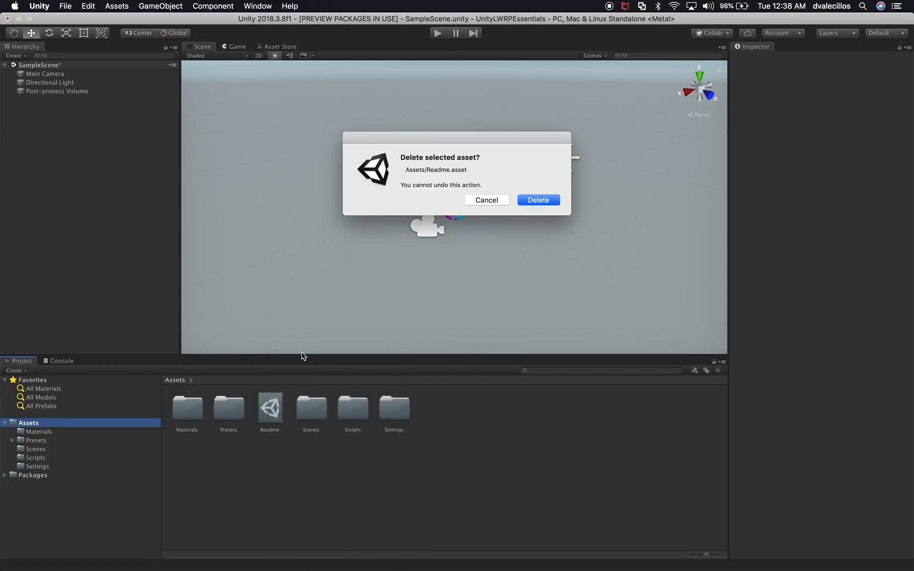
click(539, 200)
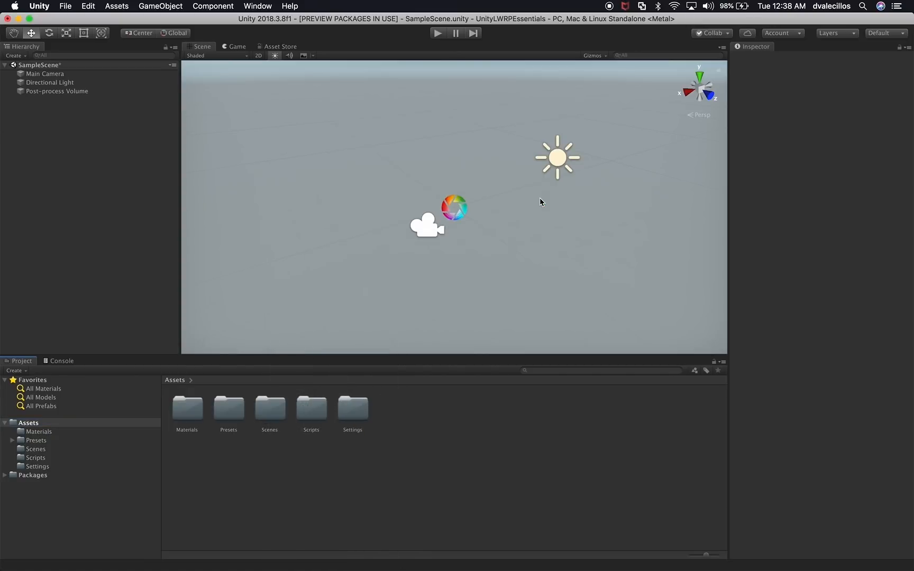
Examine the contents of the Materials, Presets, Scenes, Scripts and Settings folders.
click(59, 434)
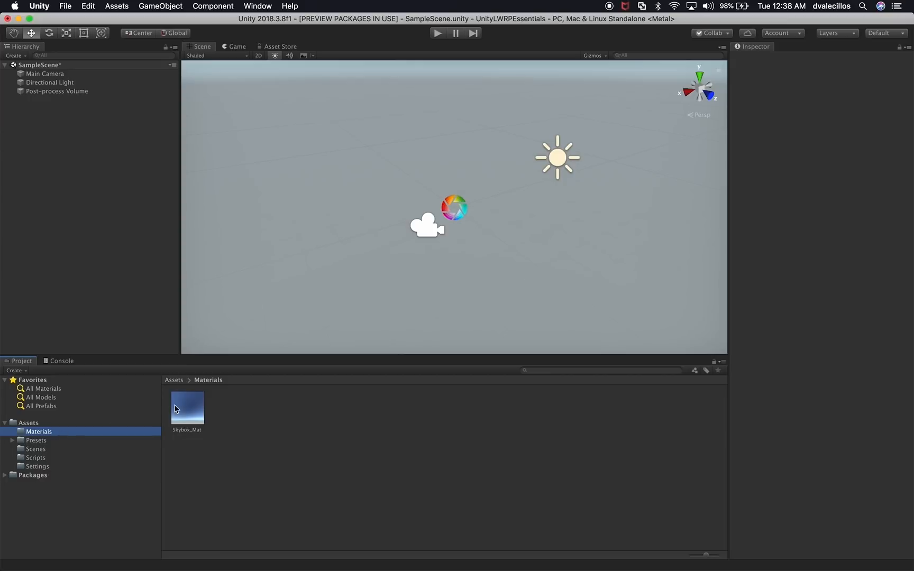
click(43, 440)
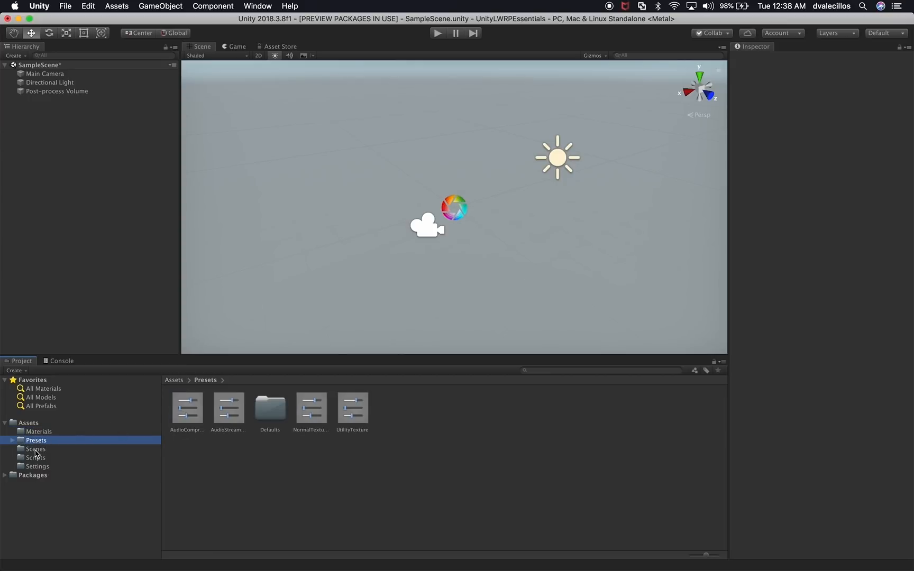
click(35, 450)
click(50, 458)
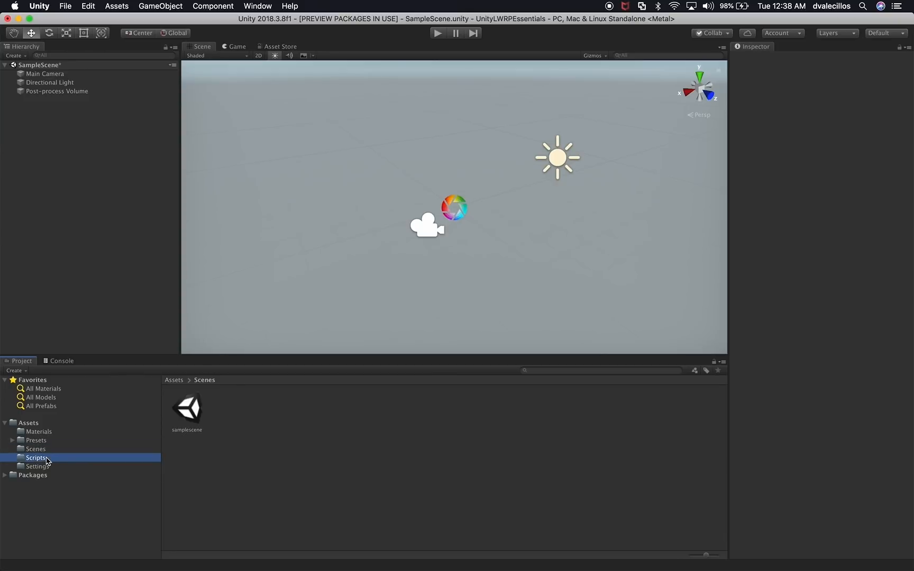
click(51, 466)
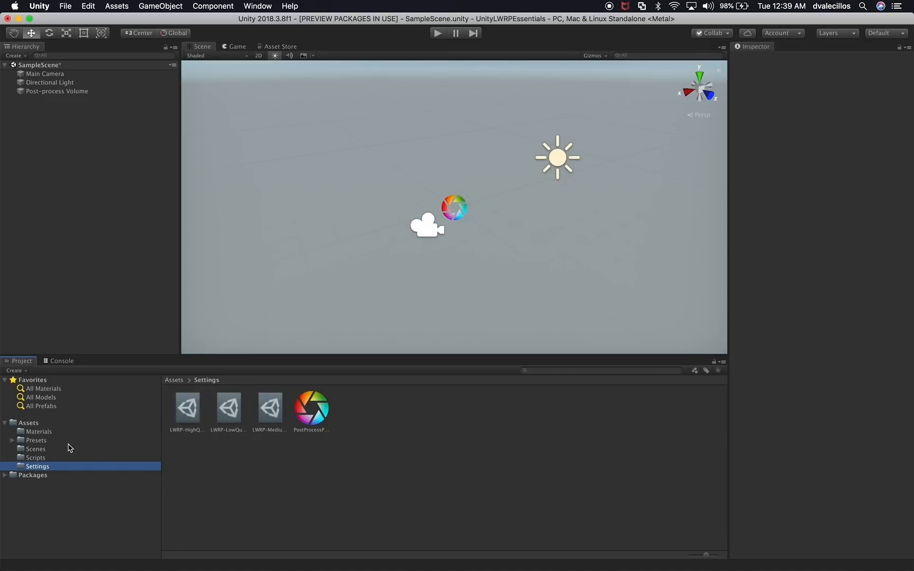
Rename the samplescene file in the Scenes folder as Shader_1.
click(42, 450)
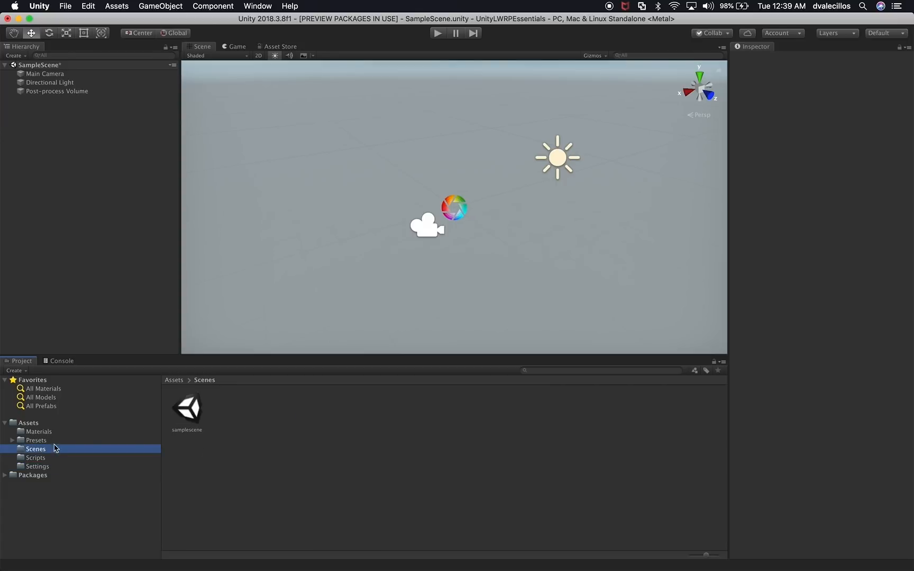
click(200, 432)
click(200, 432)
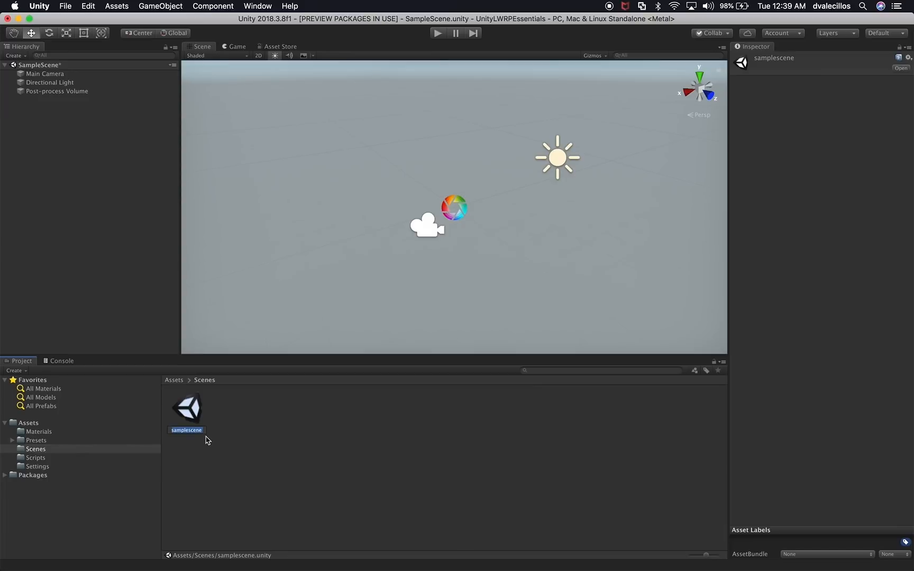
text(Shader_1)
key(Return)
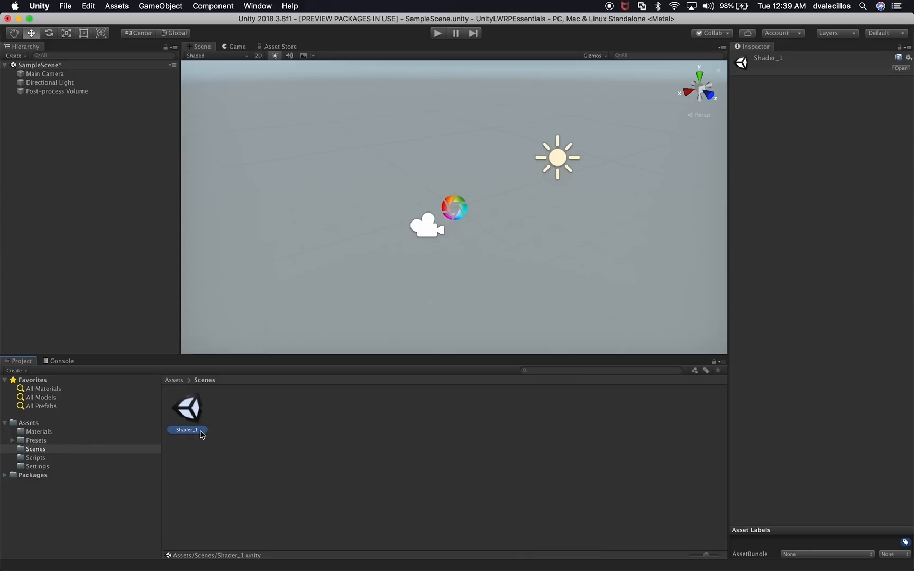
Inspect the properties of the scene's Main Camera, Directional Light and Post-process Volume.
click(38, 77)
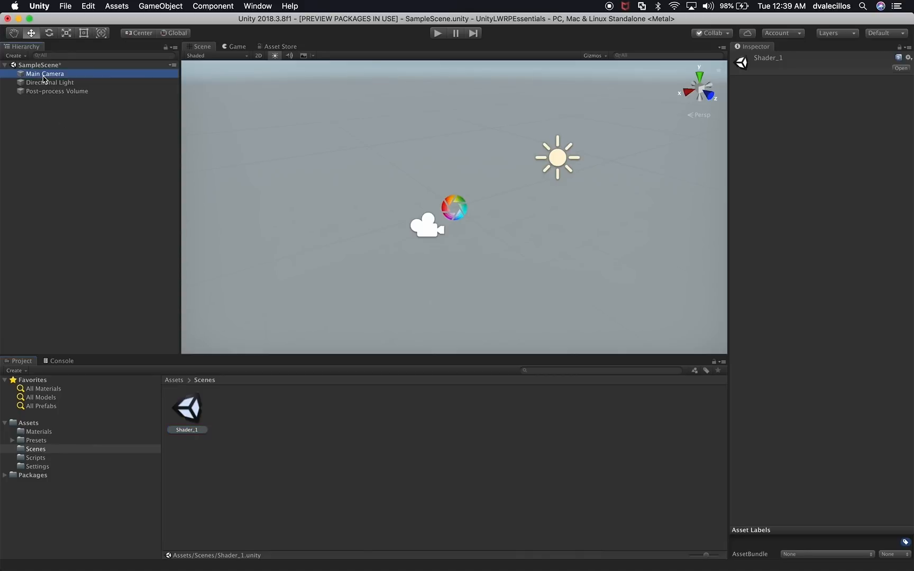
click(50, 84)
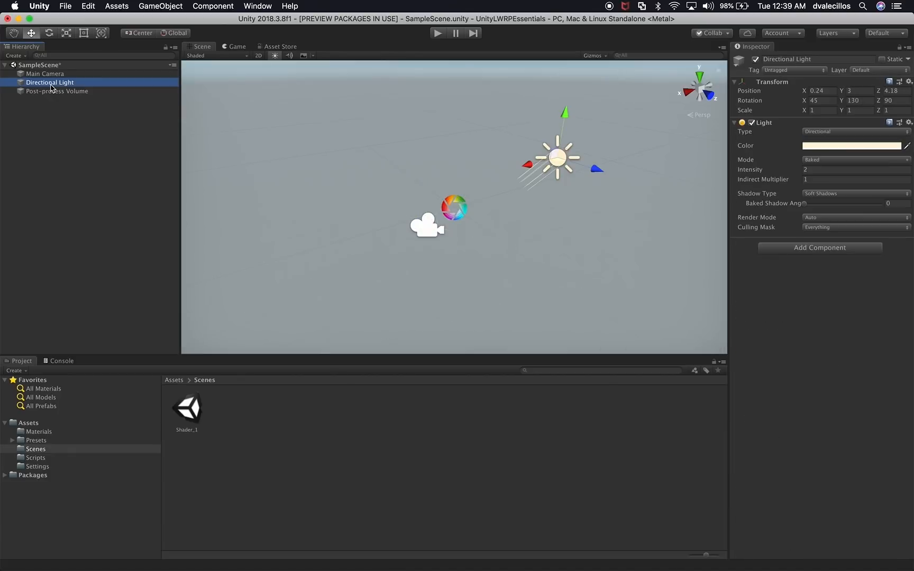
click(50, 92)
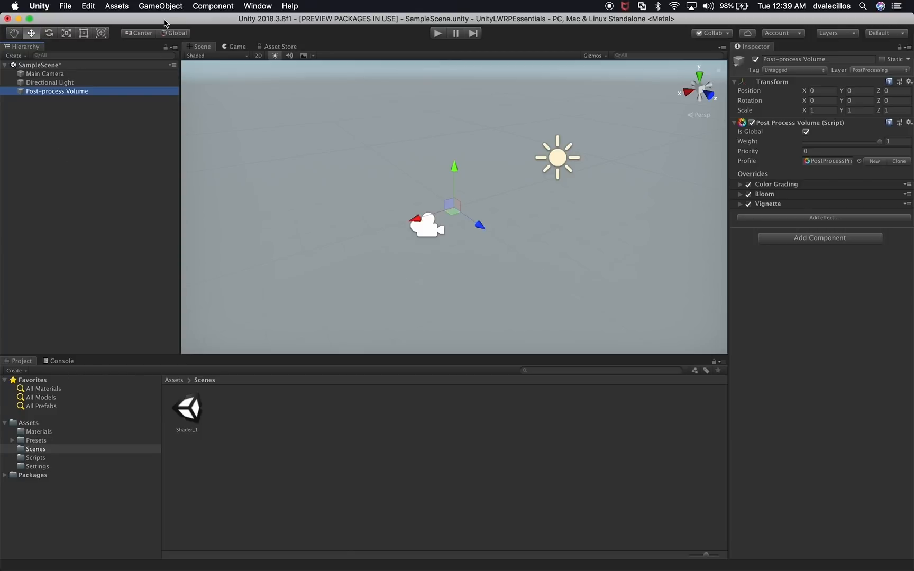
Add a sphere to the scene at the origin and frame it in the Scene view.
click(236, 46)
click(248, 55)
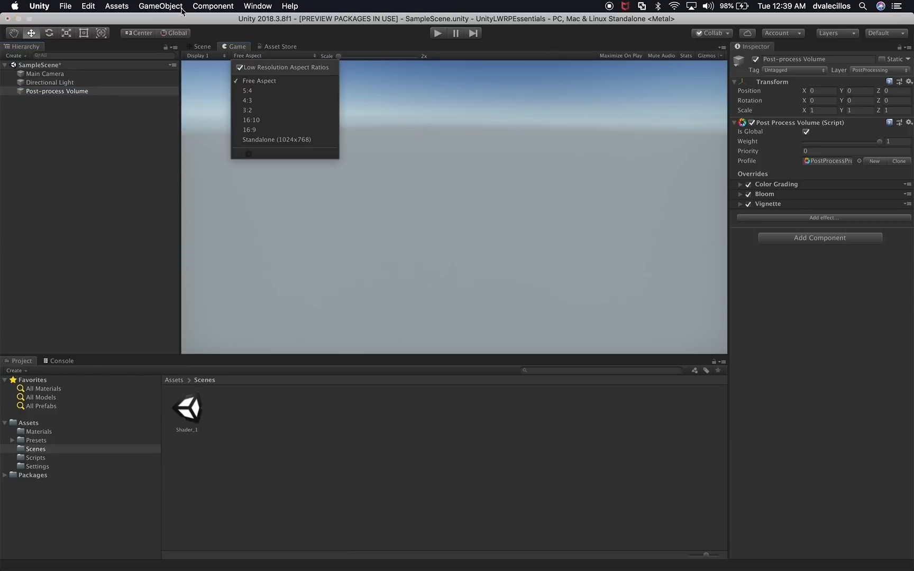
click(202, 47)
click(161, 6)
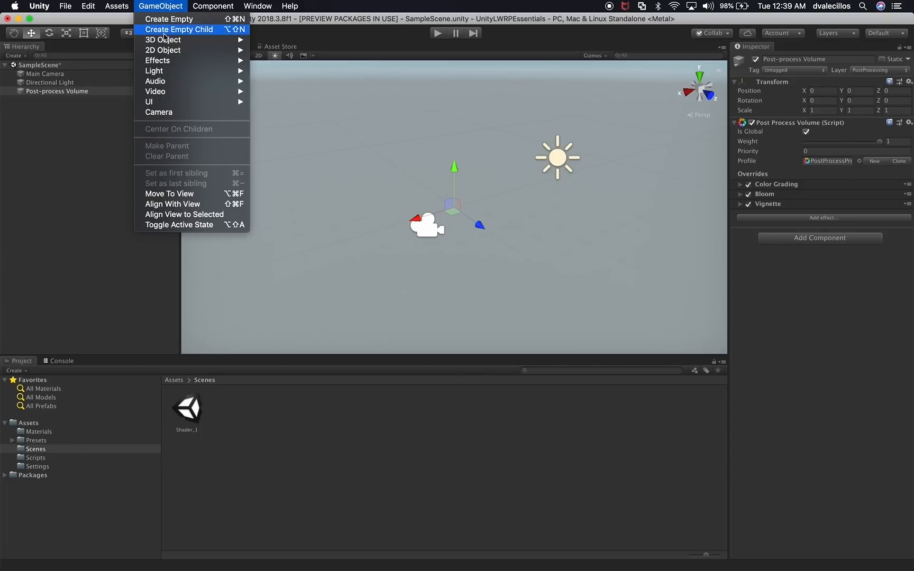
mouse_move(165, 42)
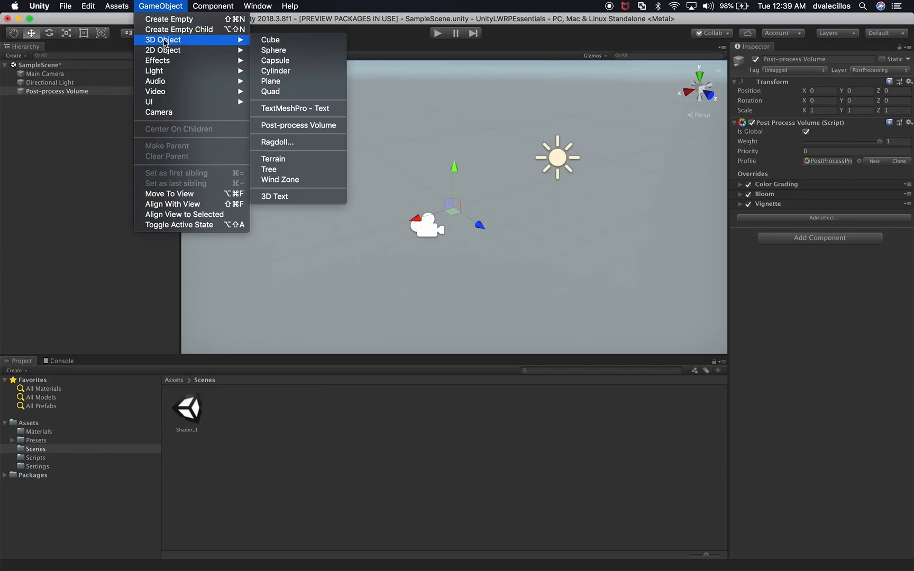
click(274, 50)
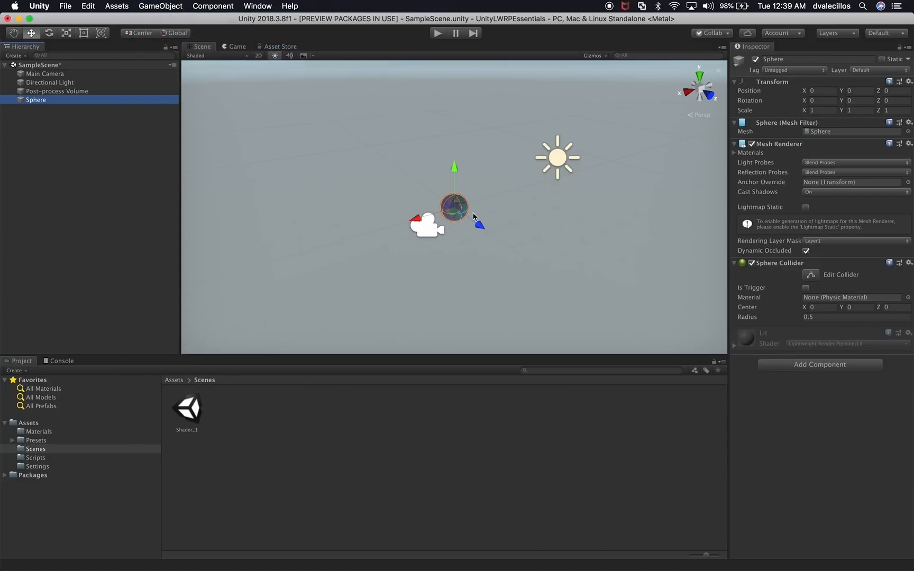
key(f)
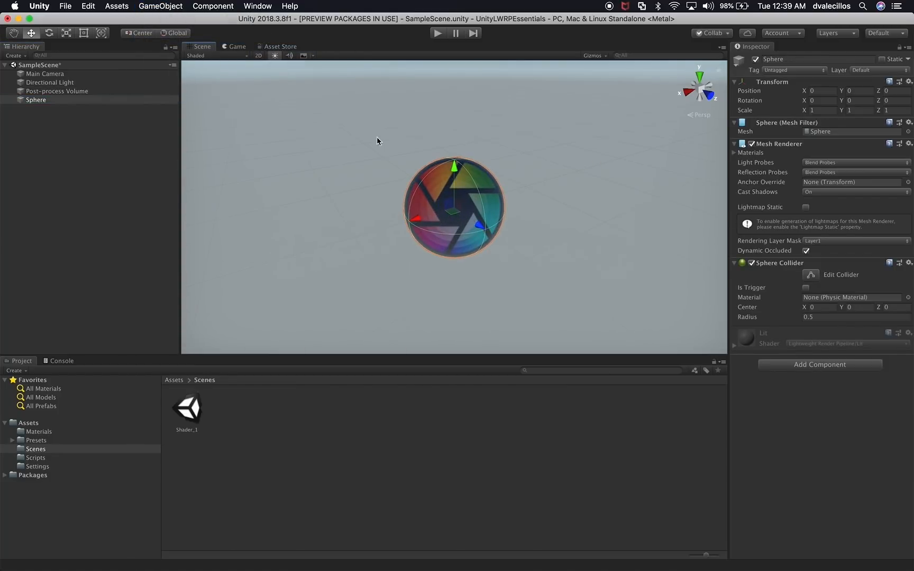
Align the Main Camera with the current Scene view so it faces the sphere, and check the Game view.
click(235, 46)
click(207, 48)
click(49, 77)
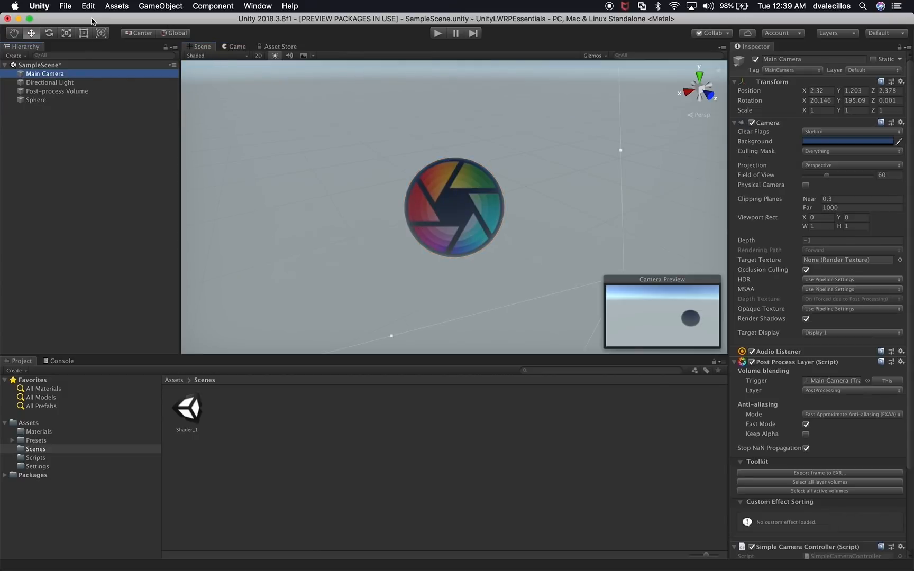
click(160, 6)
click(191, 204)
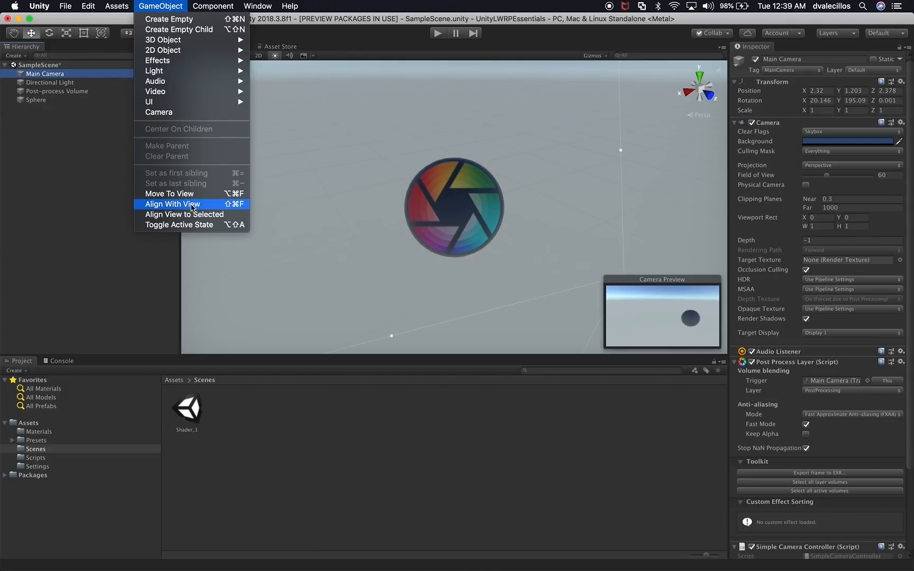
scroll(503, 224, up, 5)
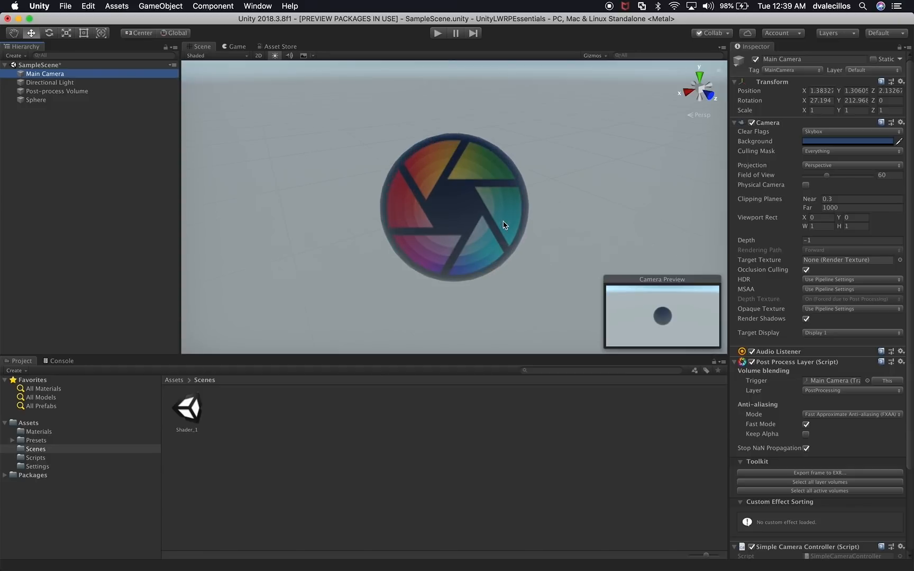
click(234, 46)
click(199, 47)
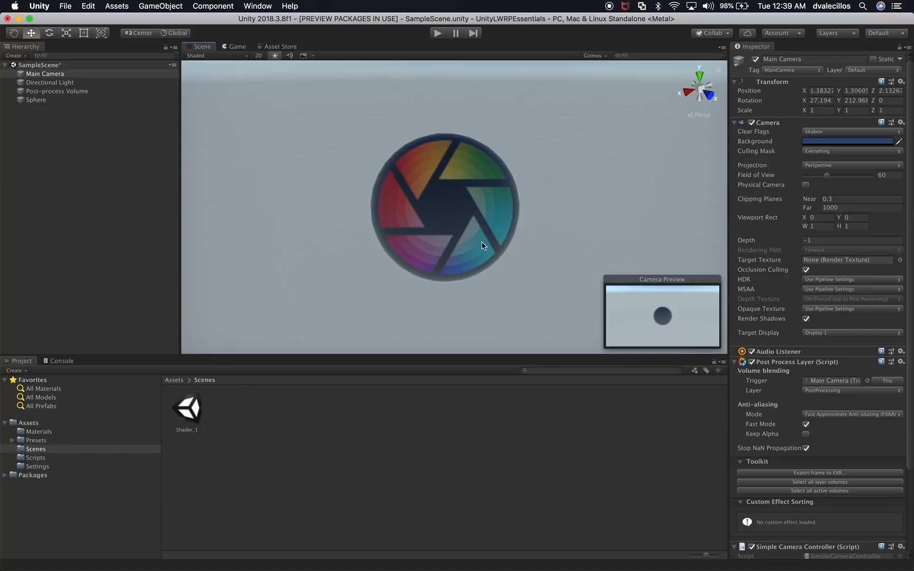
Realign the Main Camera to a closer Scene view of the sphere and check its framing in the Game view.
click(236, 47)
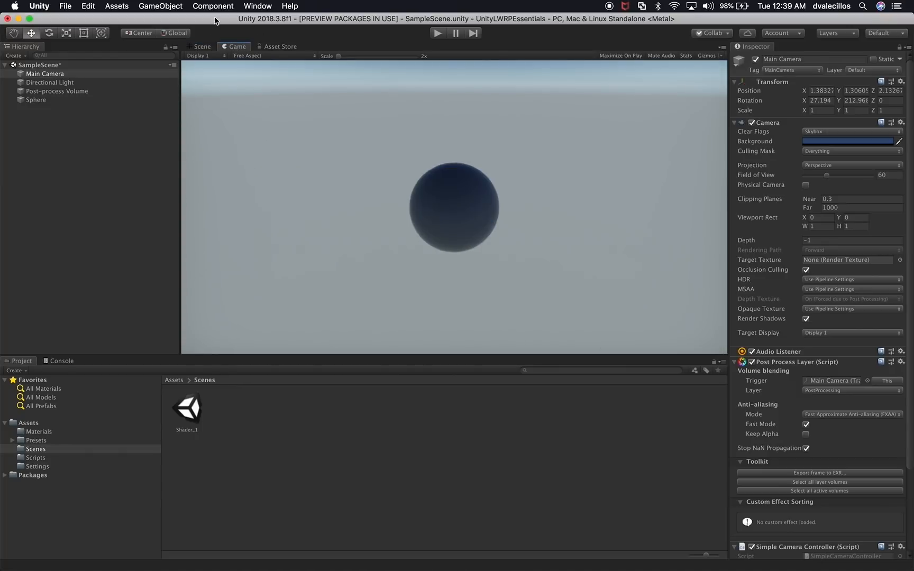
click(201, 46)
scroll(522, 228, up, 3)
scroll(522, 228, down, 2)
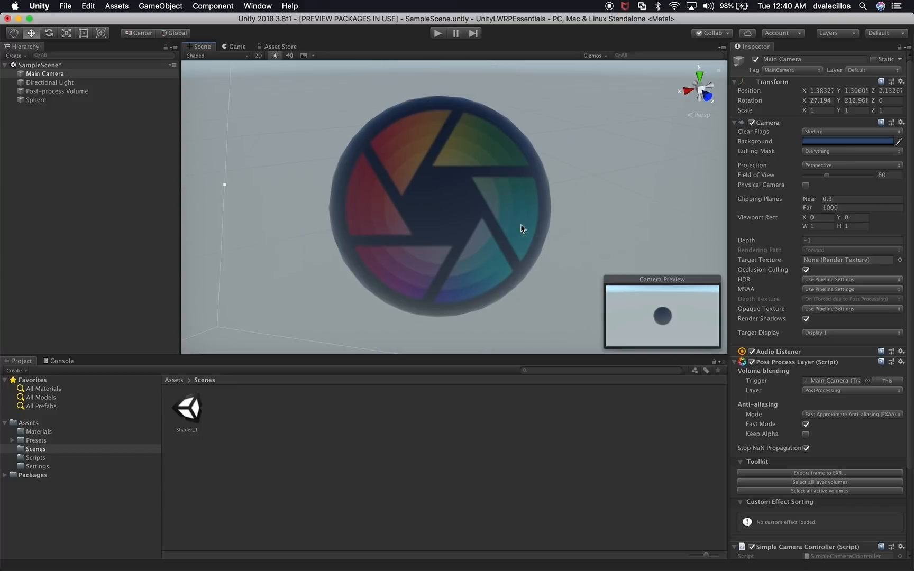
key(super+shift+f)
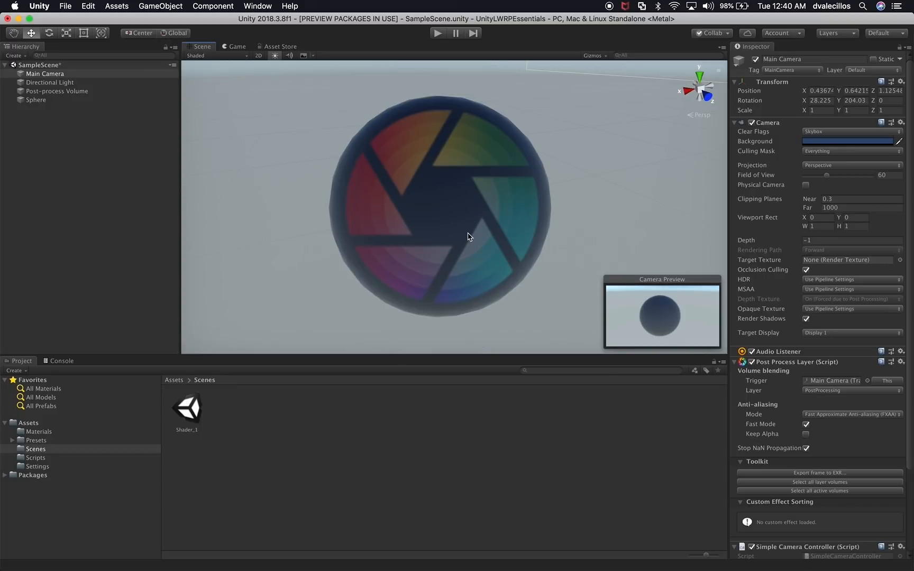
click(237, 47)
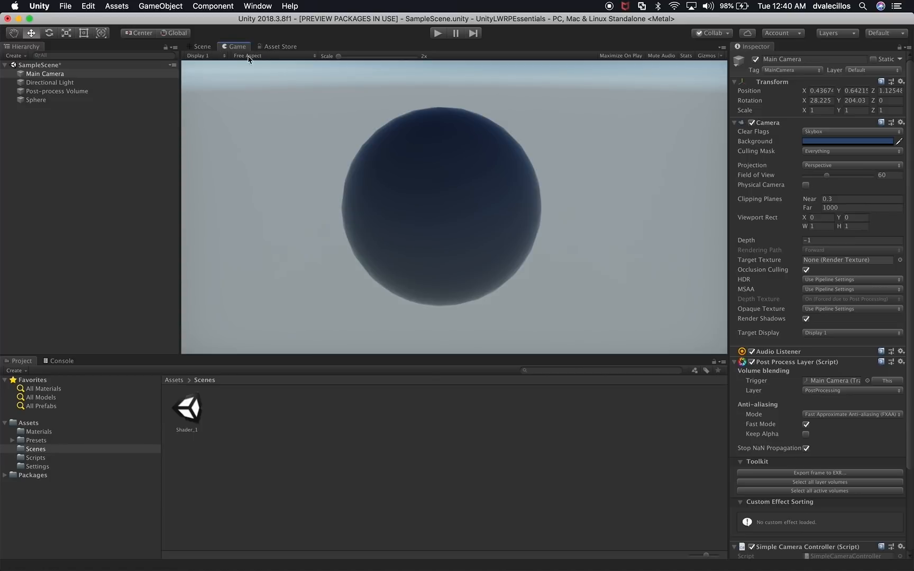
Close the Asset Store view and return to the Game view.
click(278, 47)
right_click(280, 47)
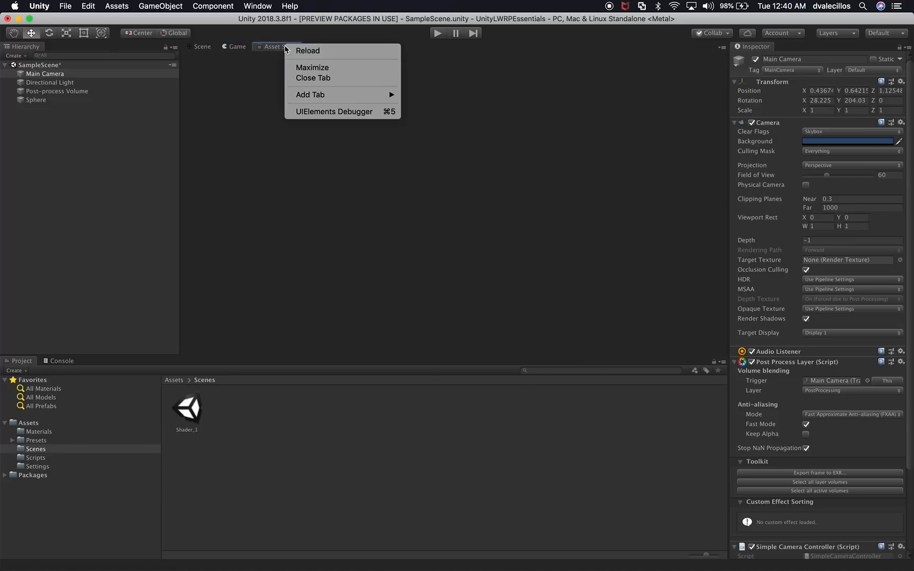
click(300, 78)
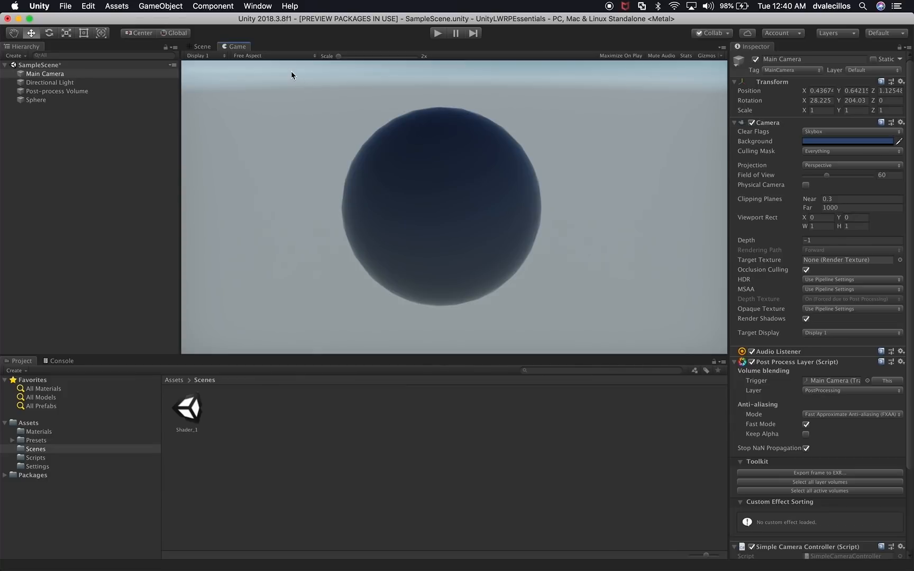
click(202, 47)
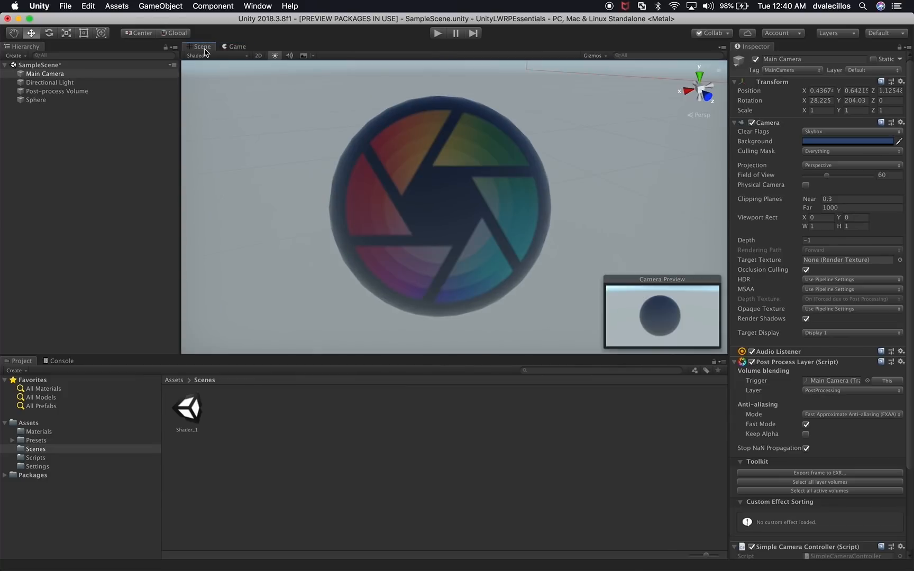
click(234, 47)
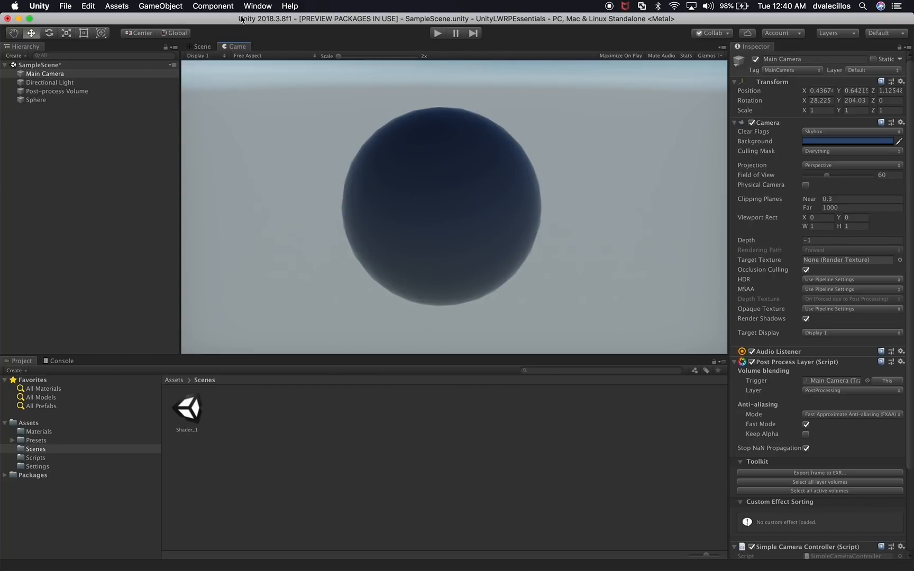
Update the Lightweight RP package to version 4.10.0 in the Package Manager.
click(264, 6)
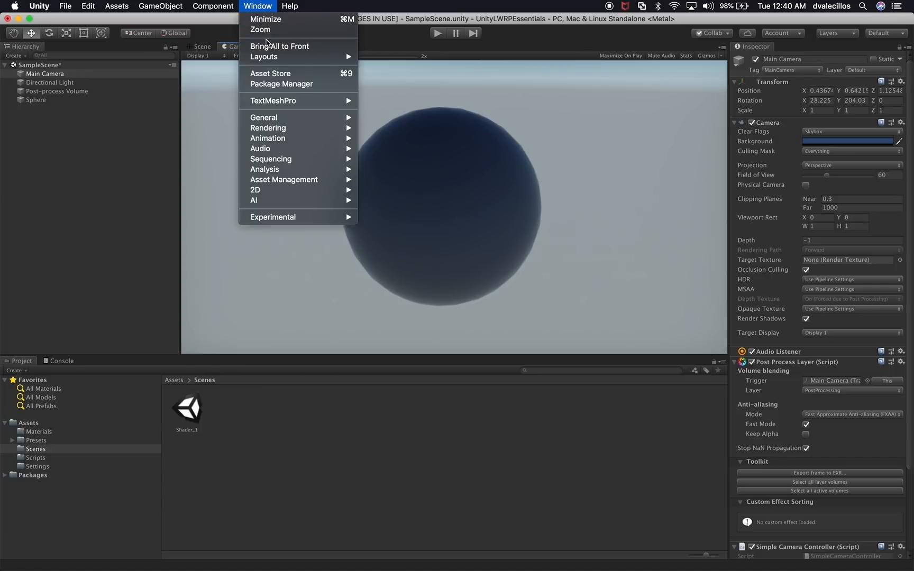
click(269, 84)
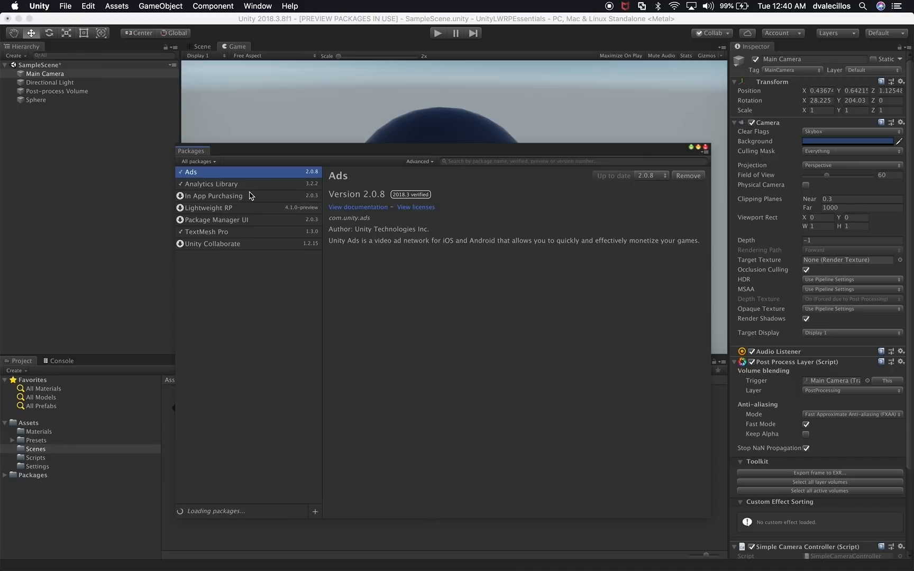
scroll(258, 326, down, 5)
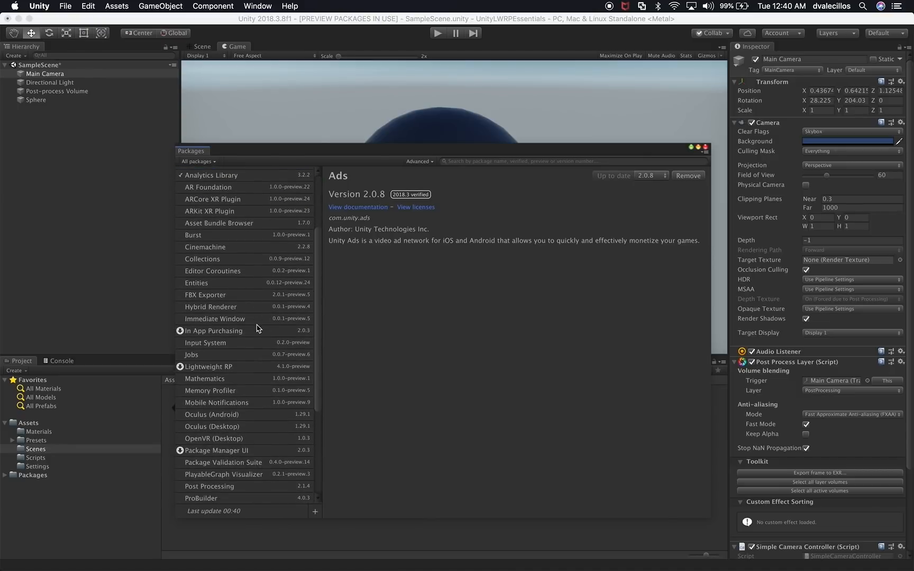
click(238, 338)
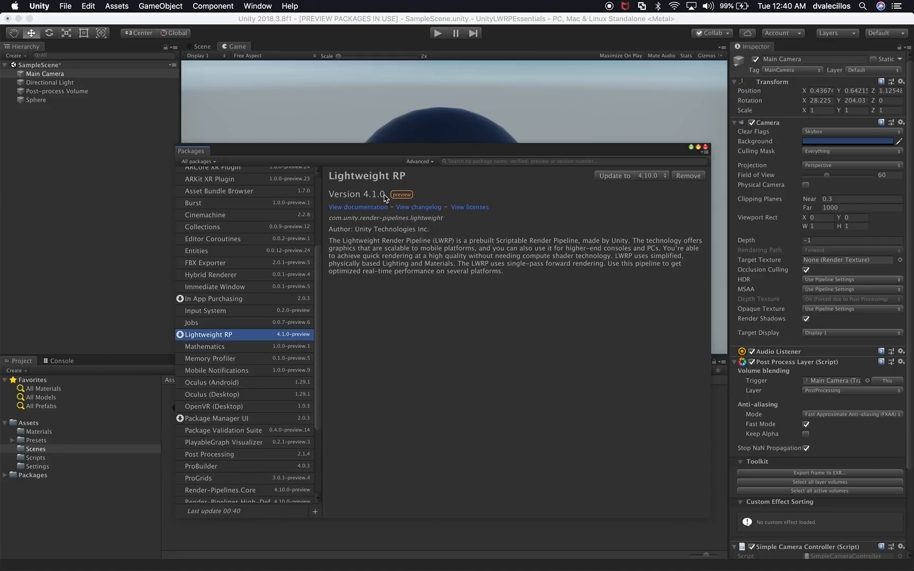
click(617, 177)
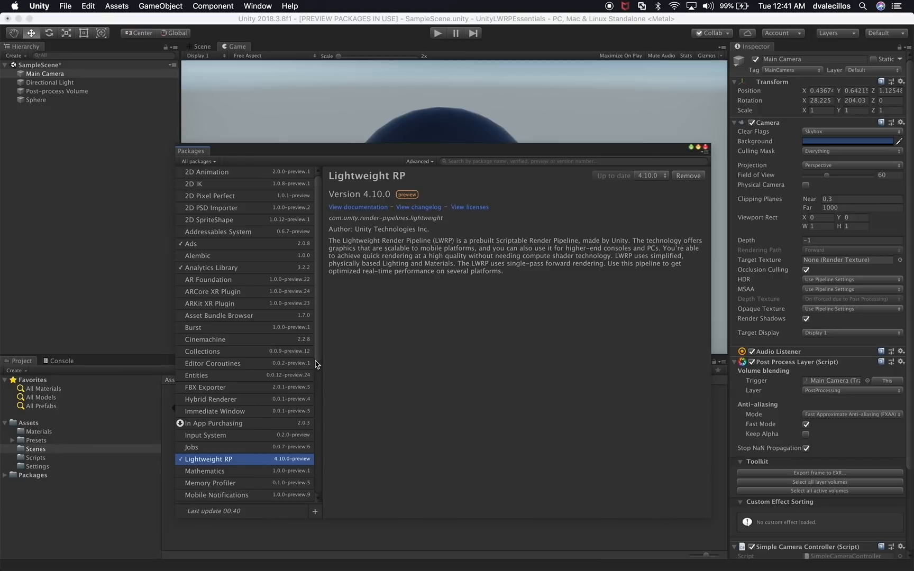
Install version 4.10.0 of the Shadergraph package and close the Package Manager.
scroll(272, 406, down, 5)
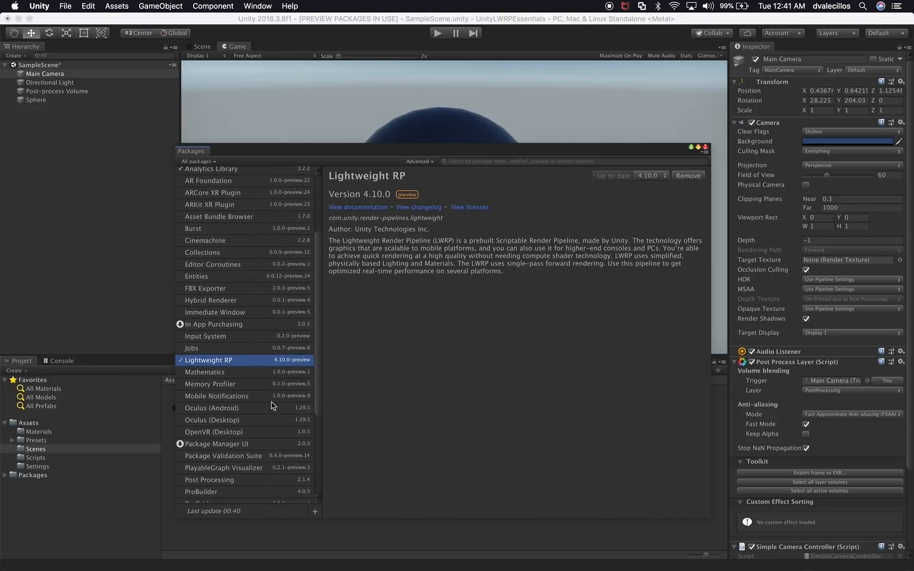
scroll(273, 406, down, 7)
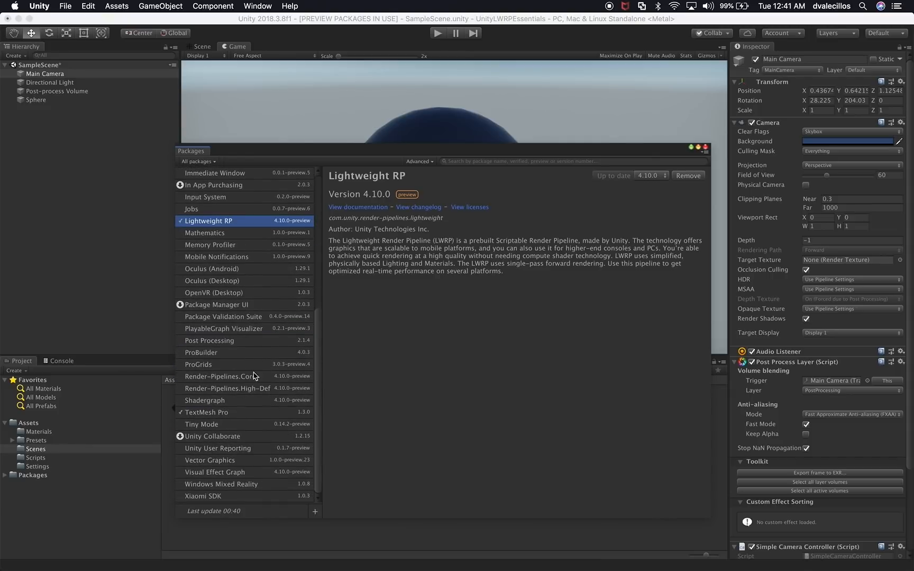
click(231, 402)
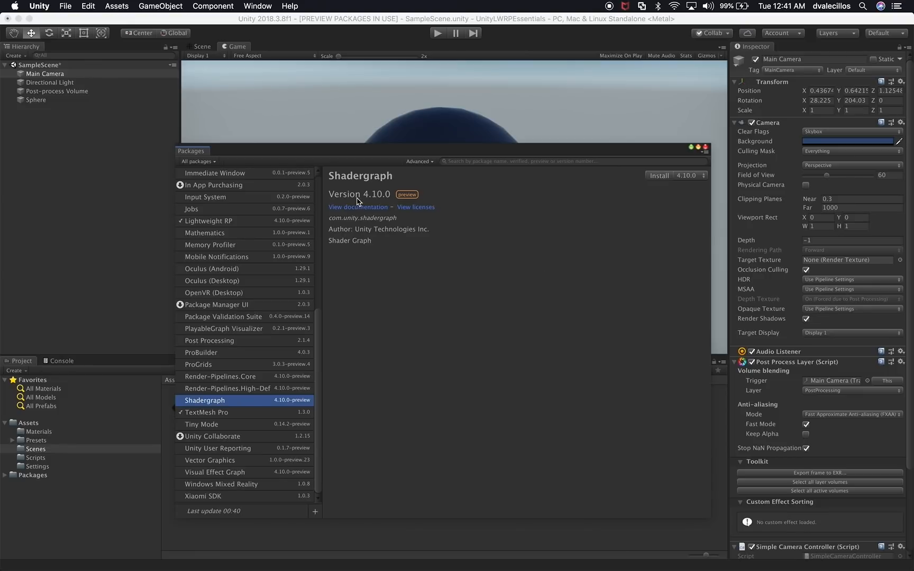
click(658, 175)
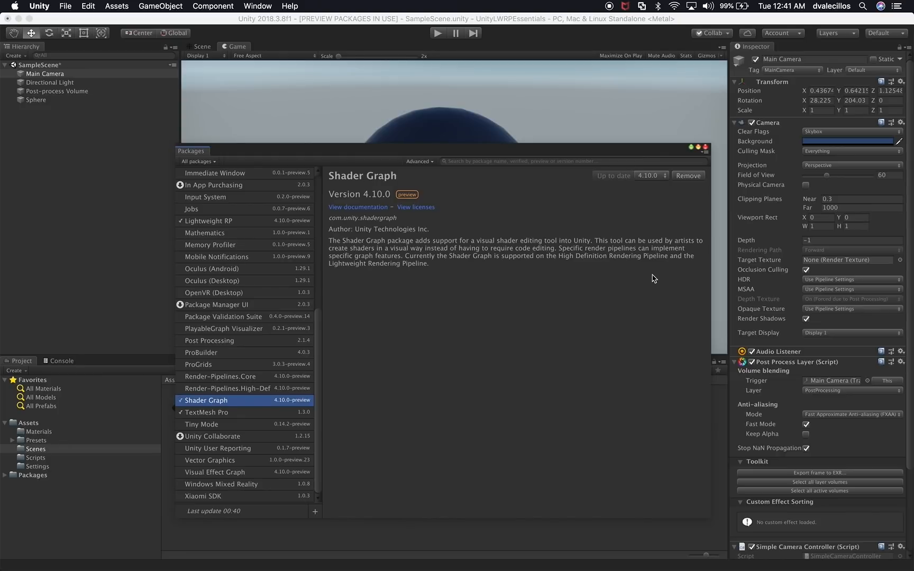
click(705, 148)
Save the scene, restart Unity and reopen the UnityLWRPEssentials project.
key(super+s)
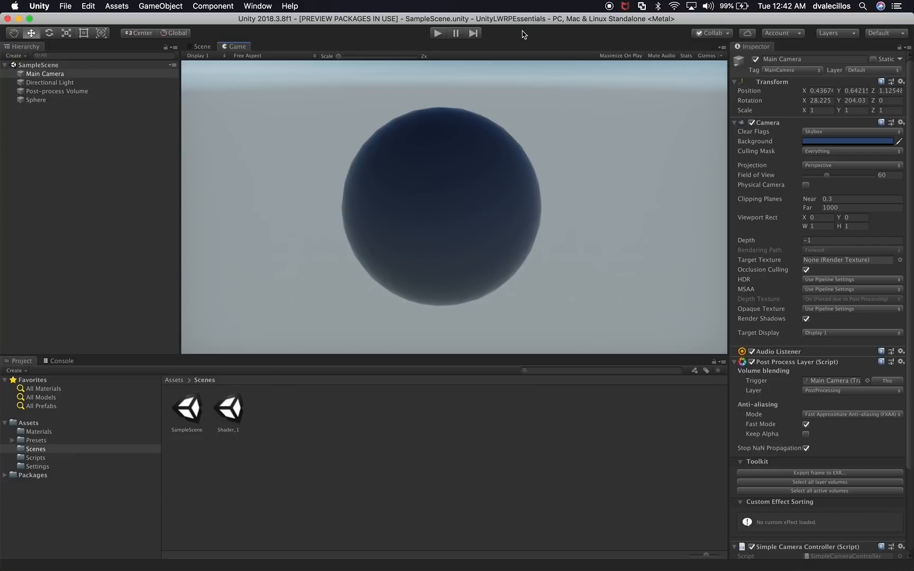
key(super+q)
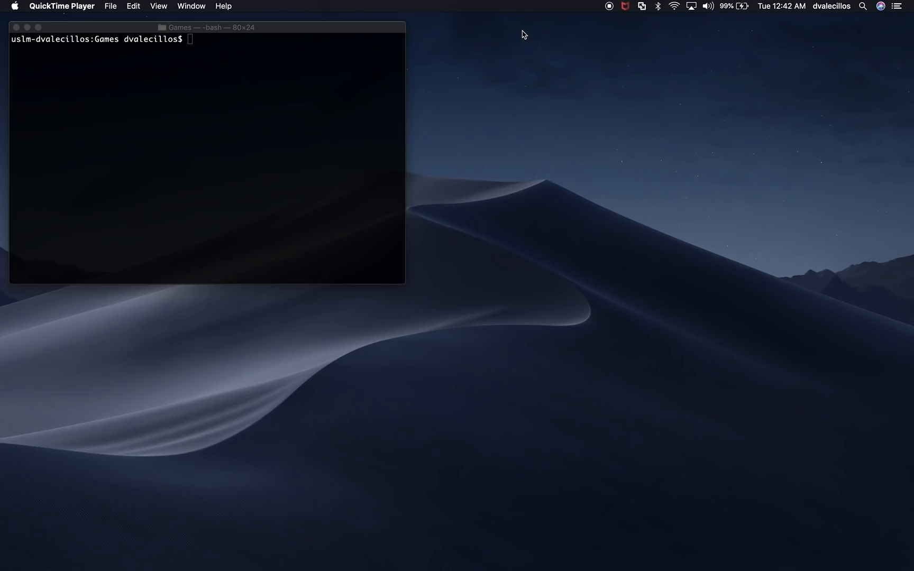
key(super+space)
text(unity)
key(Return)
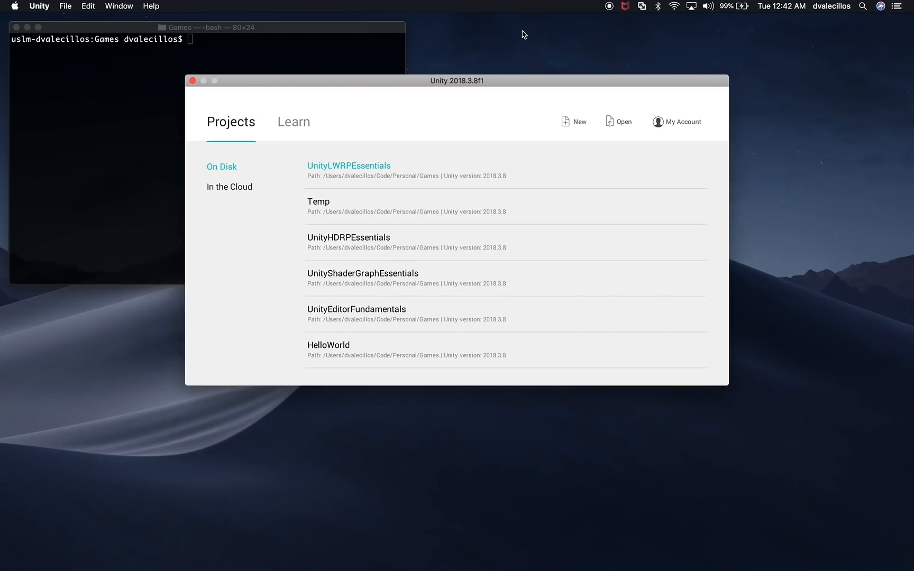
click(369, 168)
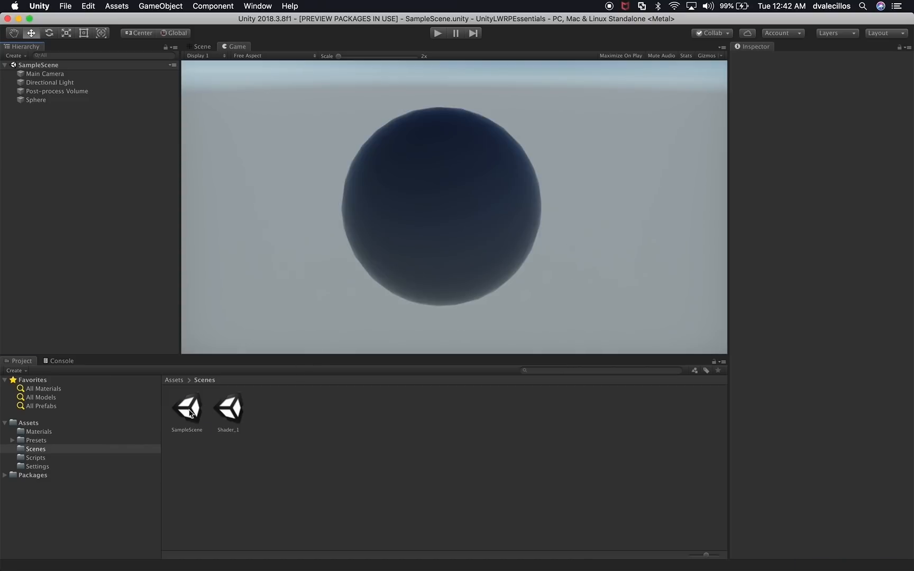
Delete SampleScene from the Scenes folder and open the Shader_1 scene, discarding the unsaved changes.
click(190, 426)
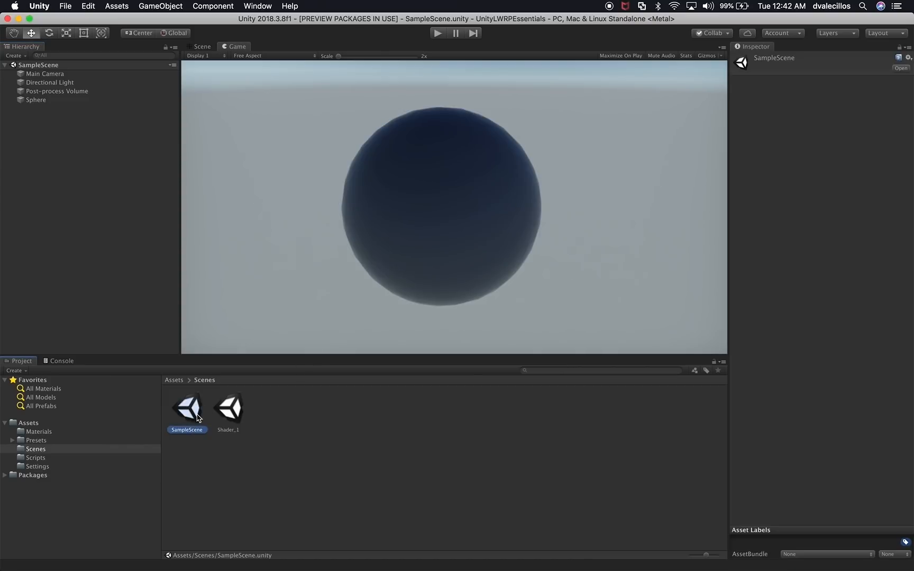
right_click(197, 417)
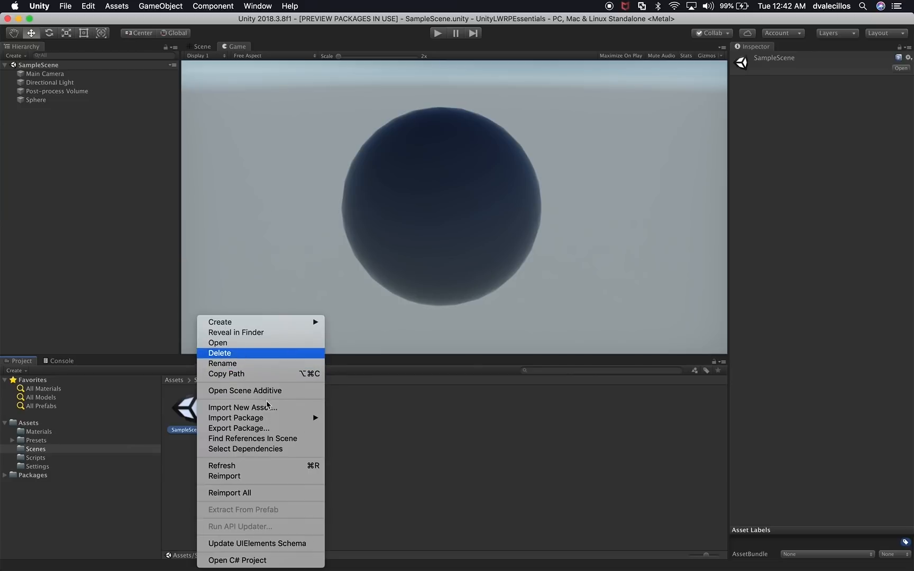
click(240, 354)
click(523, 200)
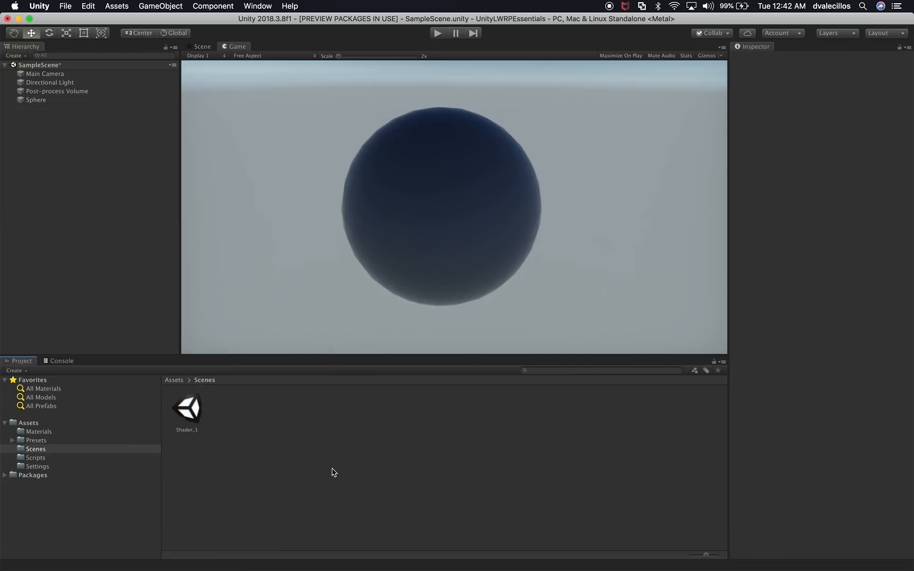
double_click(181, 406)
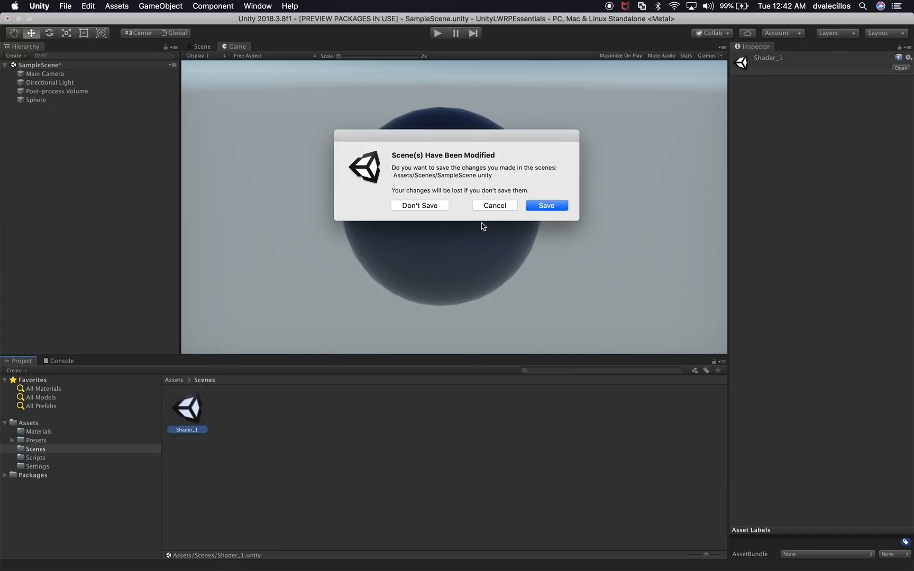
click(423, 207)
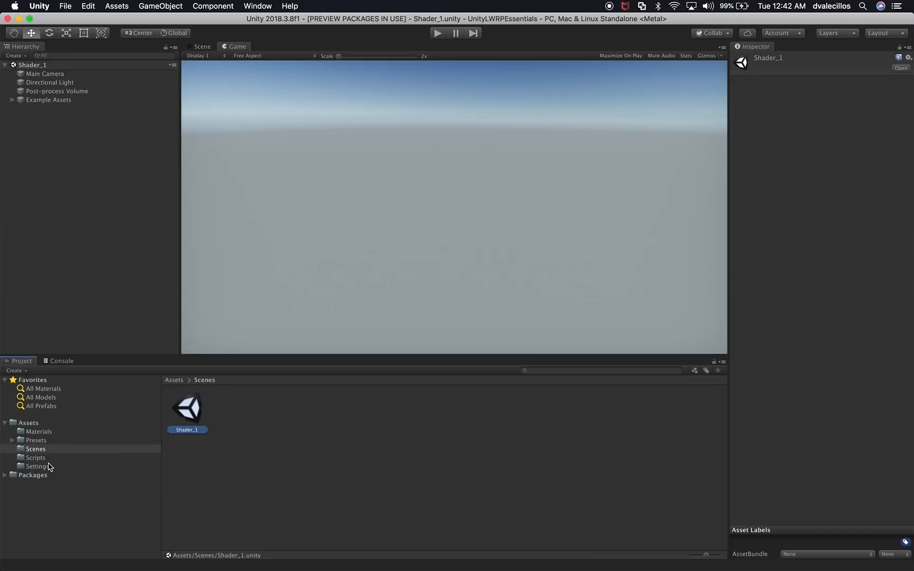
Create a new folder named Shaders inside the Assets folder.
click(30, 424)
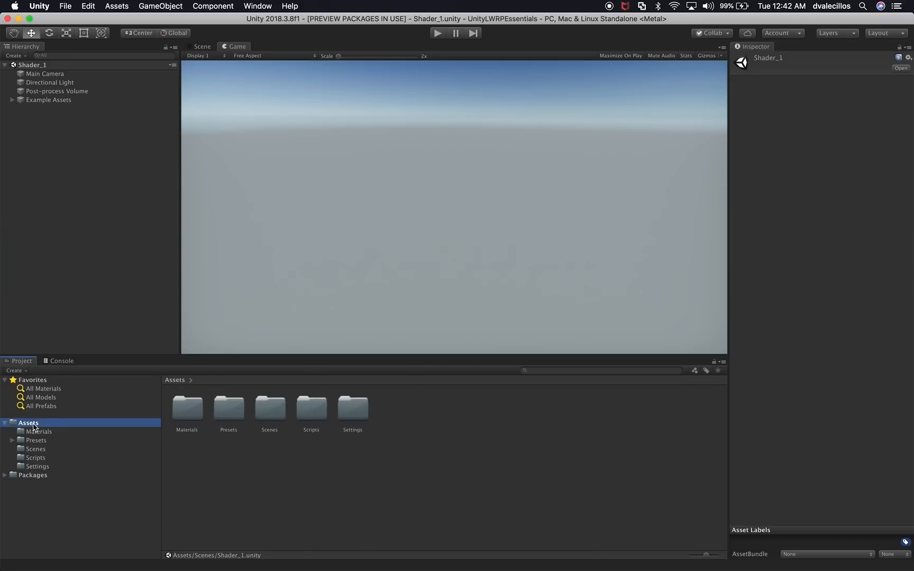
right_click(36, 427)
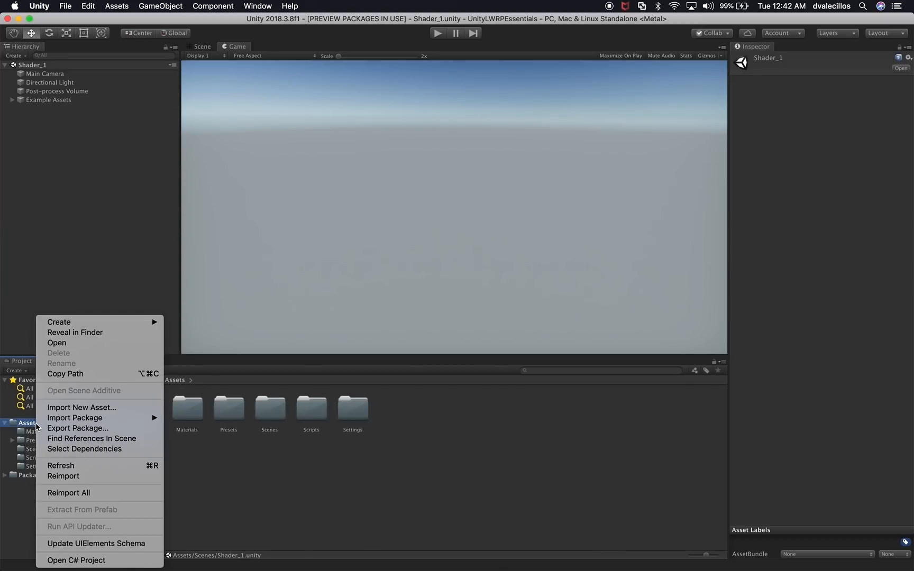
mouse_move(93, 321)
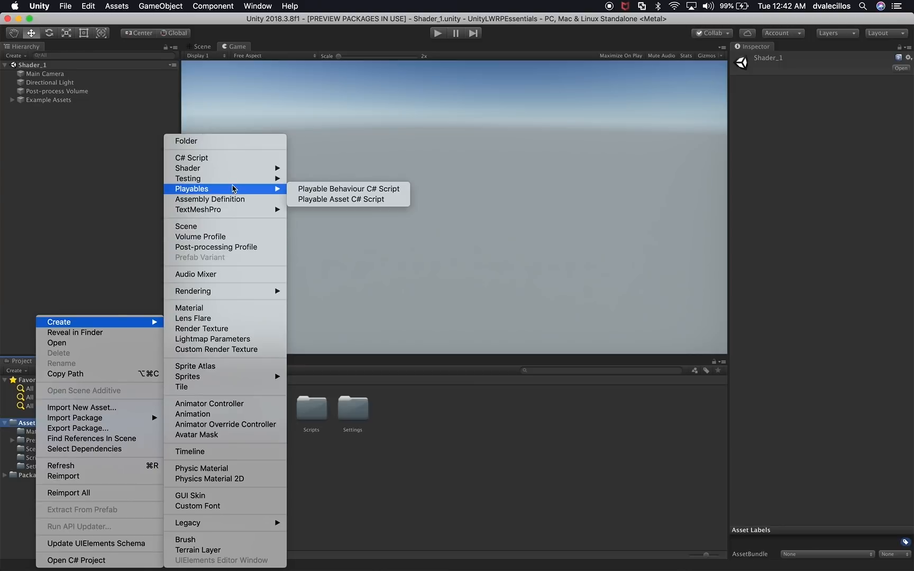
click(236, 141)
text(Sha)
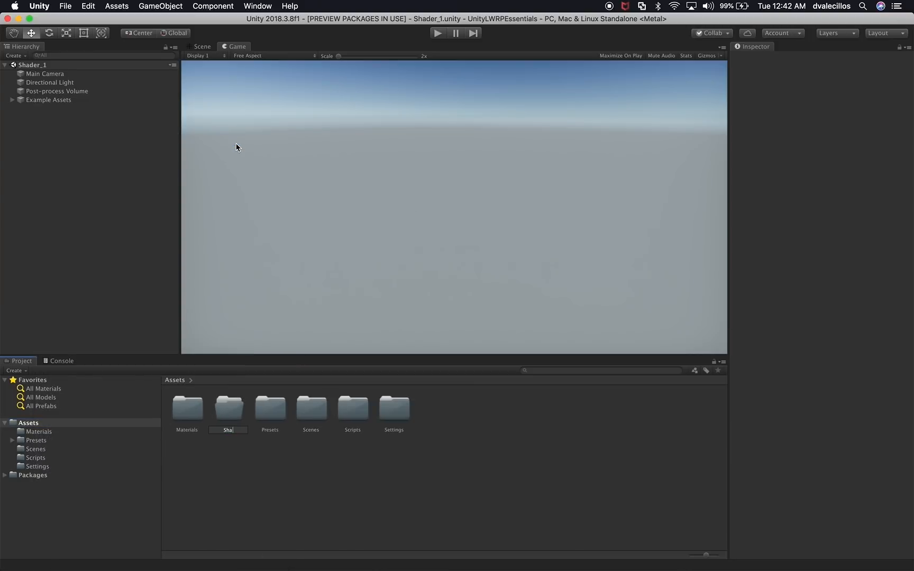
text(ders)
key(Return)
Create a PBR Graph shader named Shader_1 in the Shaders folder.
click(67, 433)
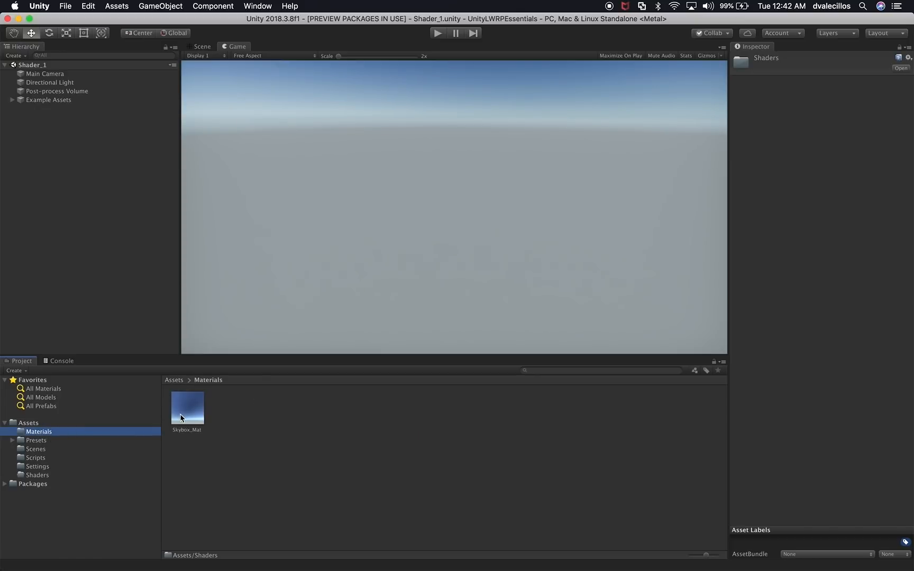
click(40, 475)
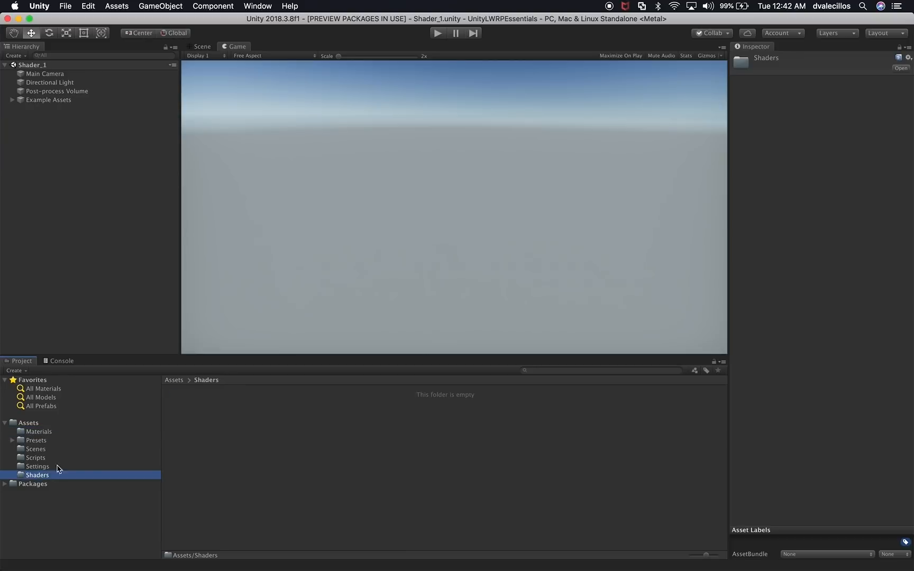
right_click(369, 412)
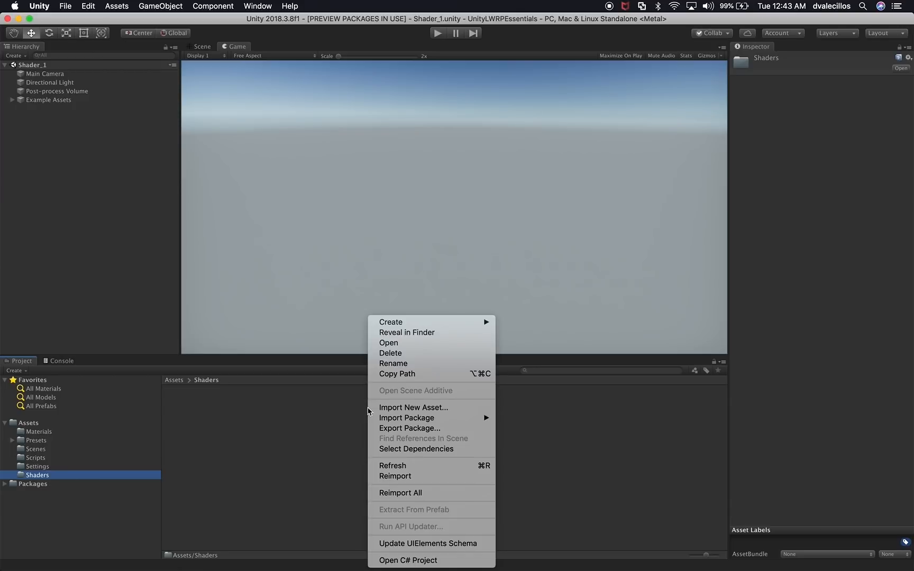
mouse_move(403, 326)
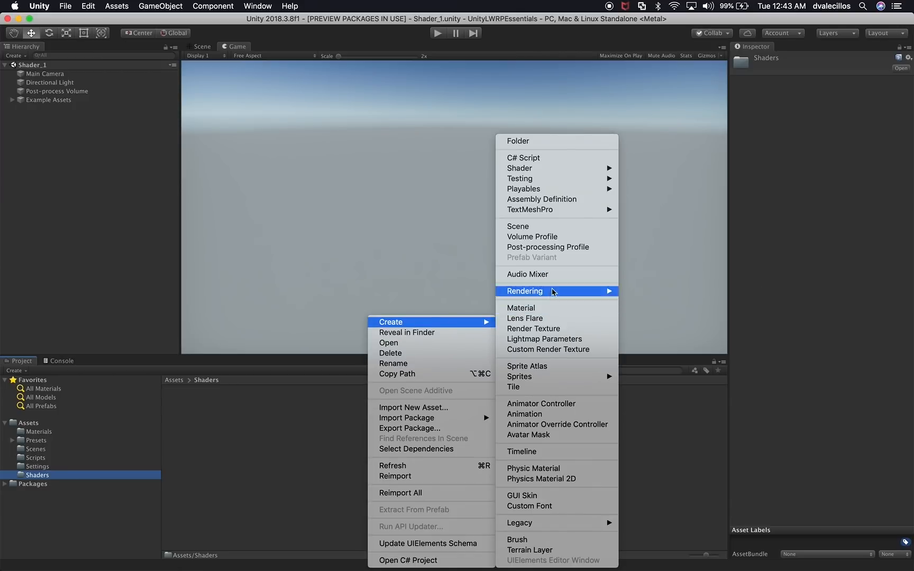
mouse_move(558, 168)
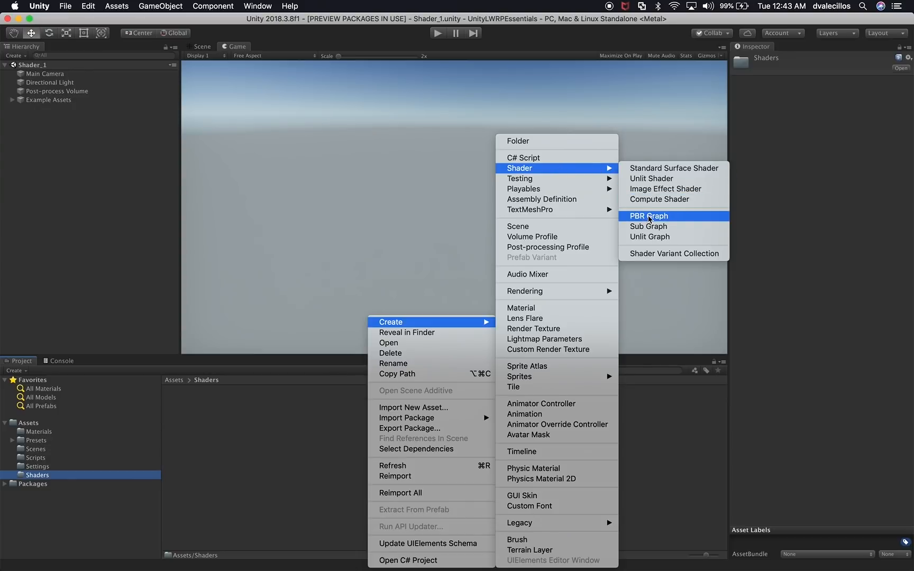
click(650, 216)
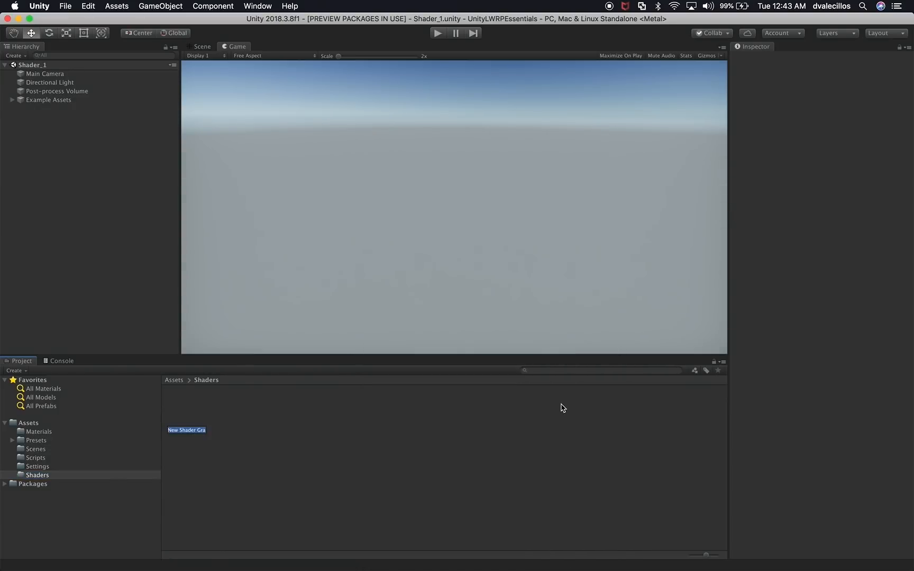
key(BackSpace)
text(Shader_1)
key(Return)
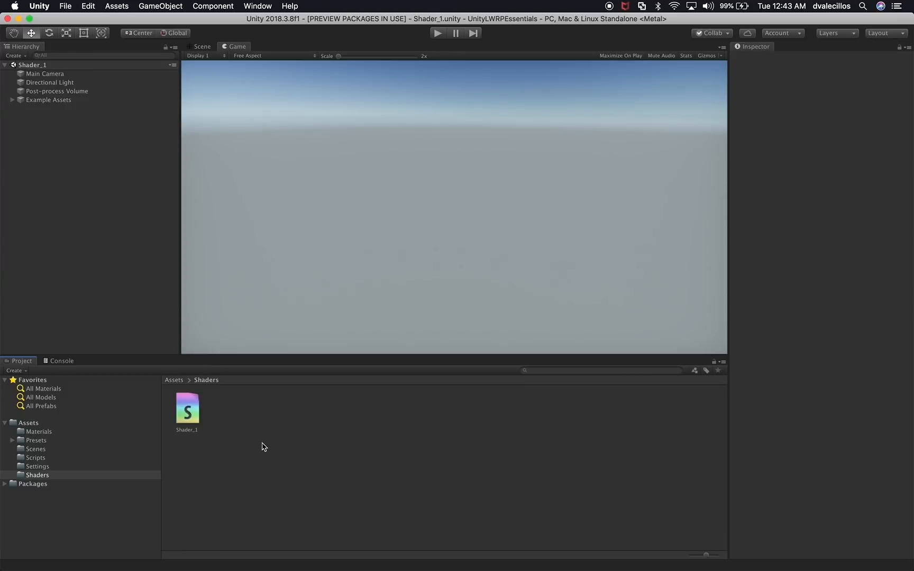
Open the Shader_1 graph, dock its window between the Game view and the Inspector, and widen it.
click(189, 417)
double_click(181, 417)
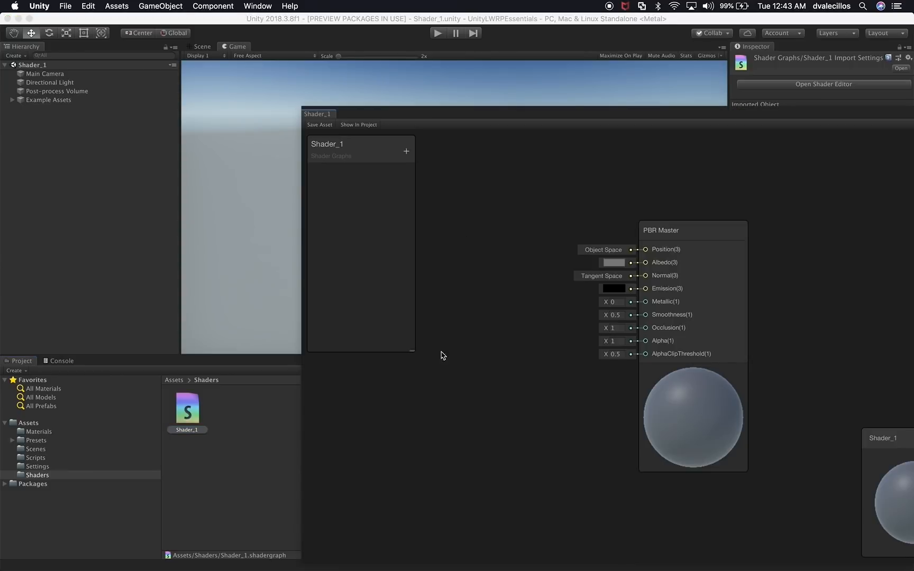
drag(319, 114, 714, 98)
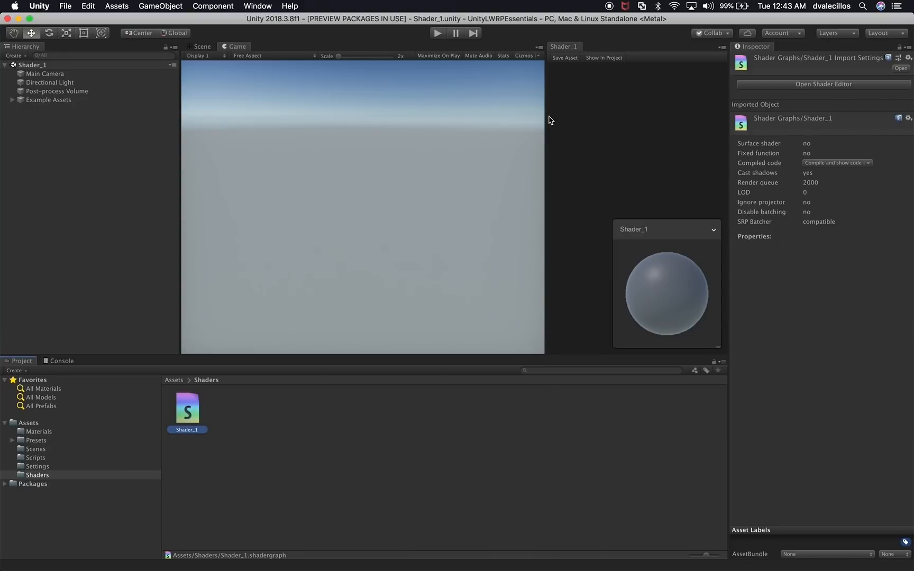
drag(545, 117, 423, 136)
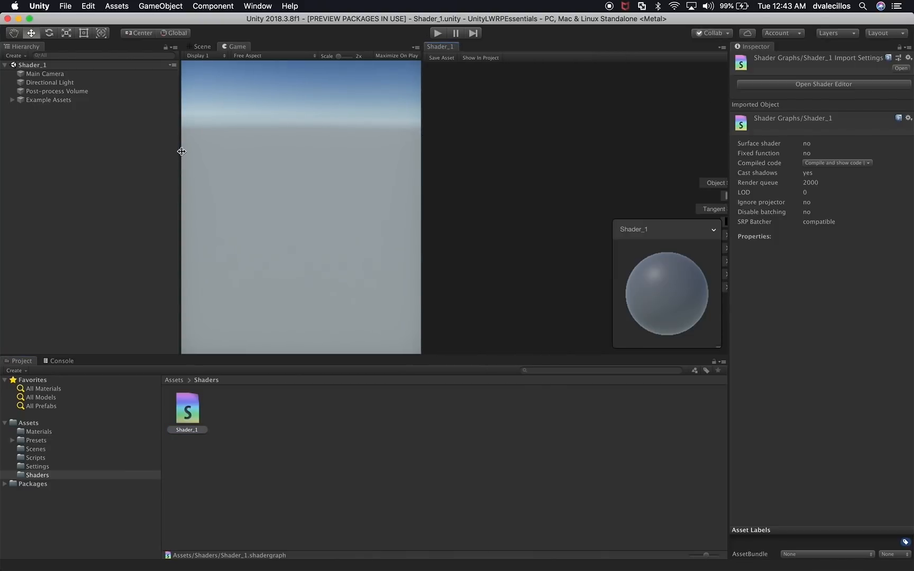
Dock the Inspector together with the Hierarchy, narrow that column and reduce the Project window's height.
drag(757, 46, 74, 51)
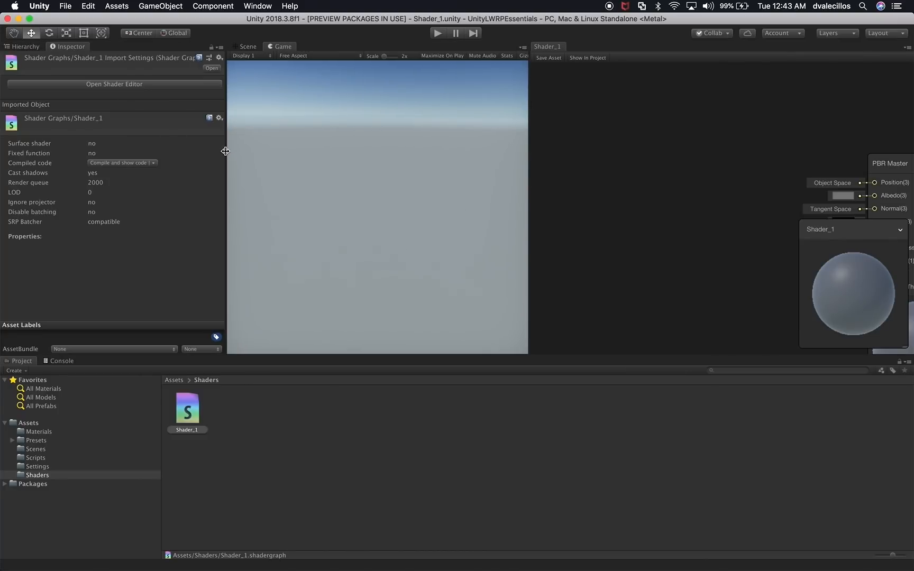
drag(226, 151, 160, 155)
drag(510, 355, 508, 447)
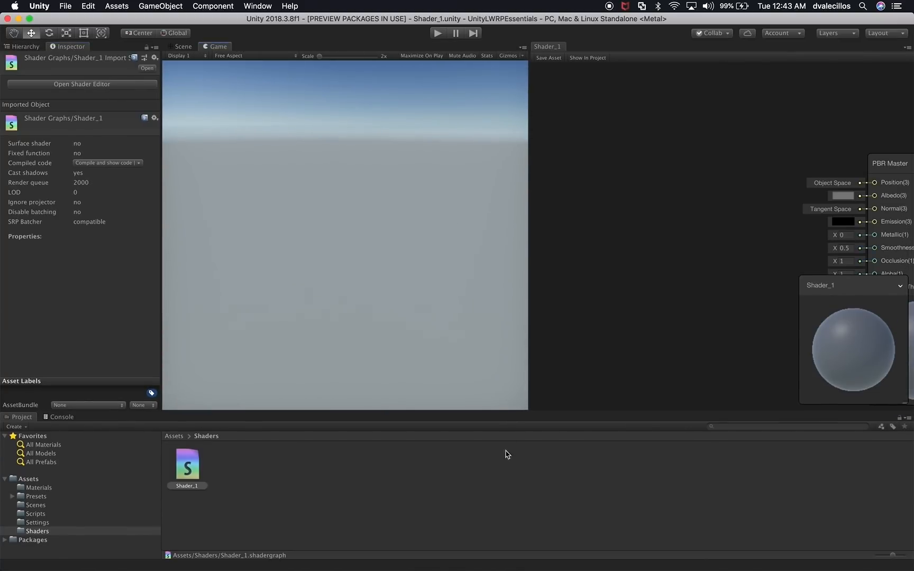
Frame the PBR Master node in the Shader_1 graph and collapse the floating shader preview.
key(a)
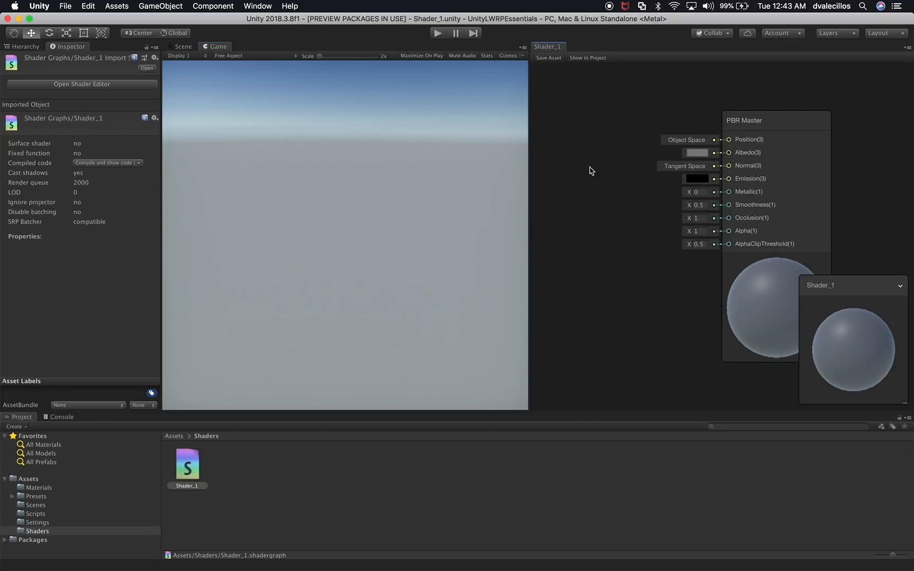
scroll(630, 208, down, 5)
alt+drag(648, 227, 836, 280)
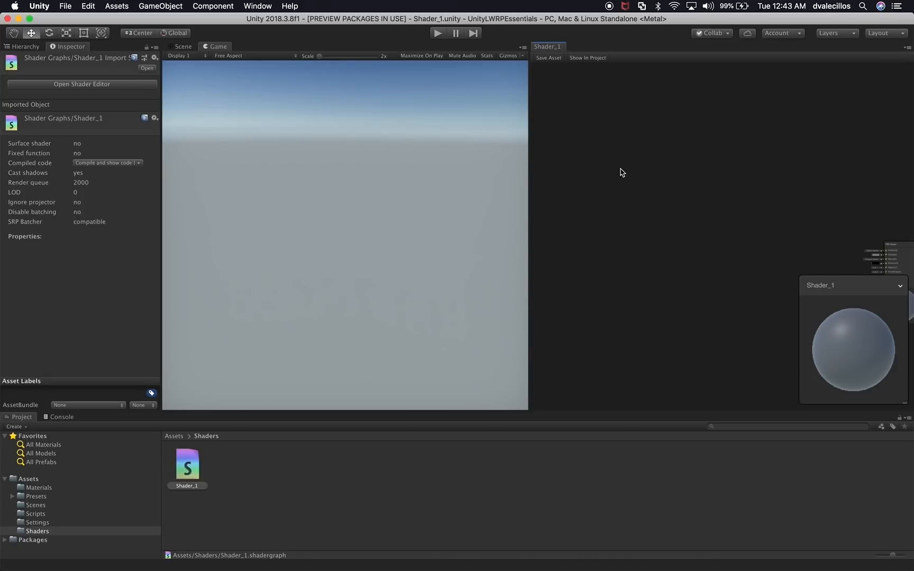
key(f)
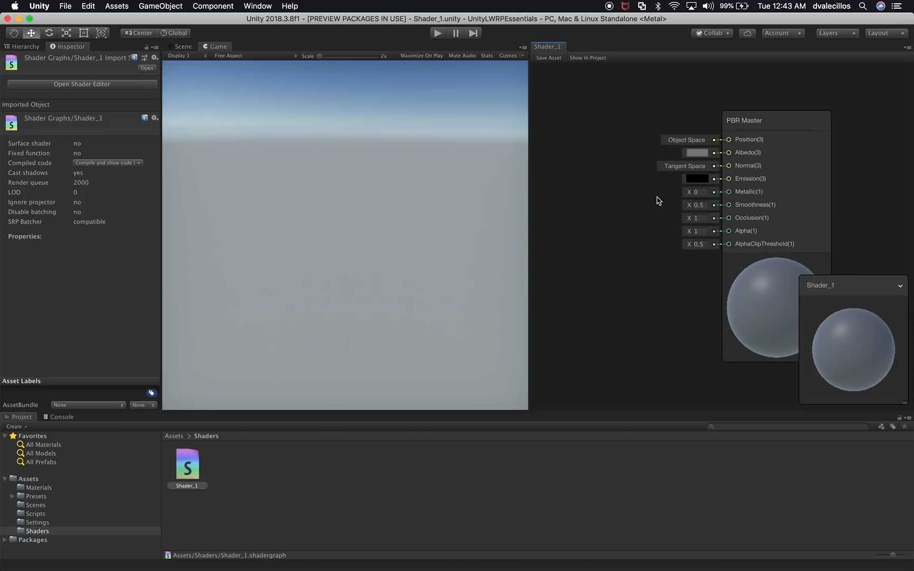
click(902, 286)
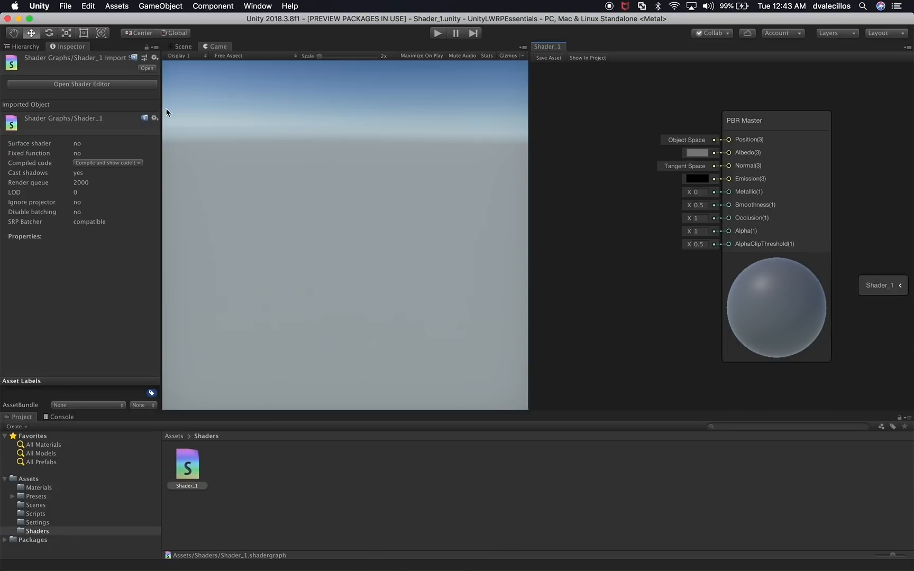
Delete the Example Assets object with all its children from the Shader_1 scene and save the scene.
click(183, 47)
click(322, 199)
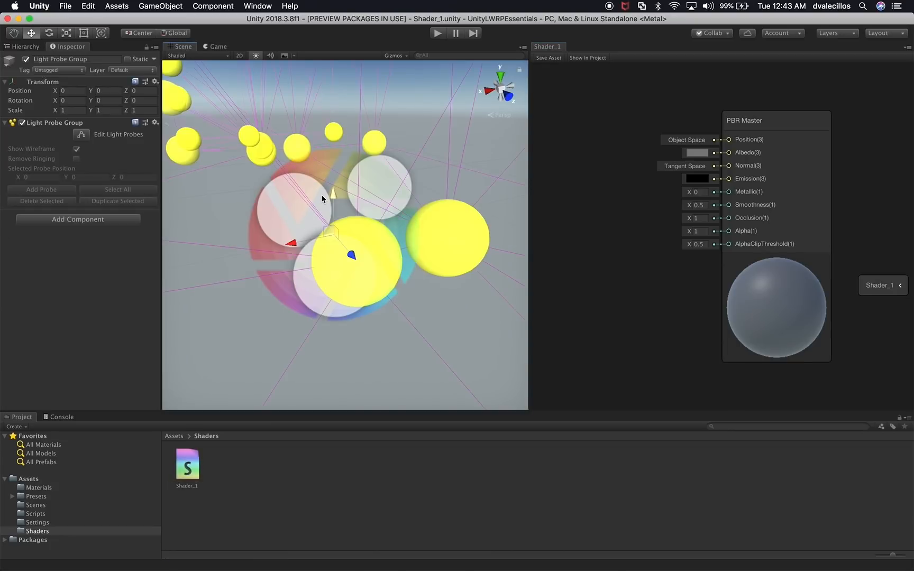
click(216, 47)
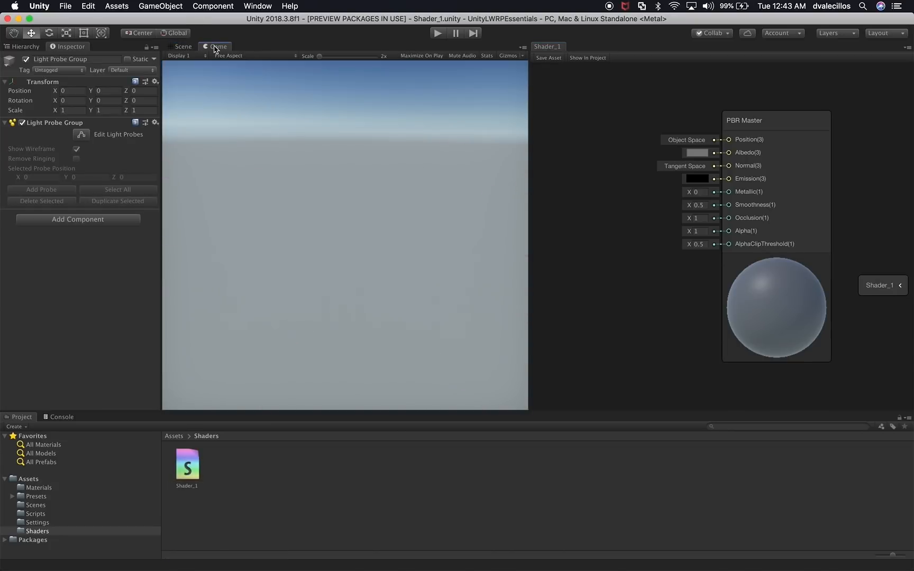
click(26, 47)
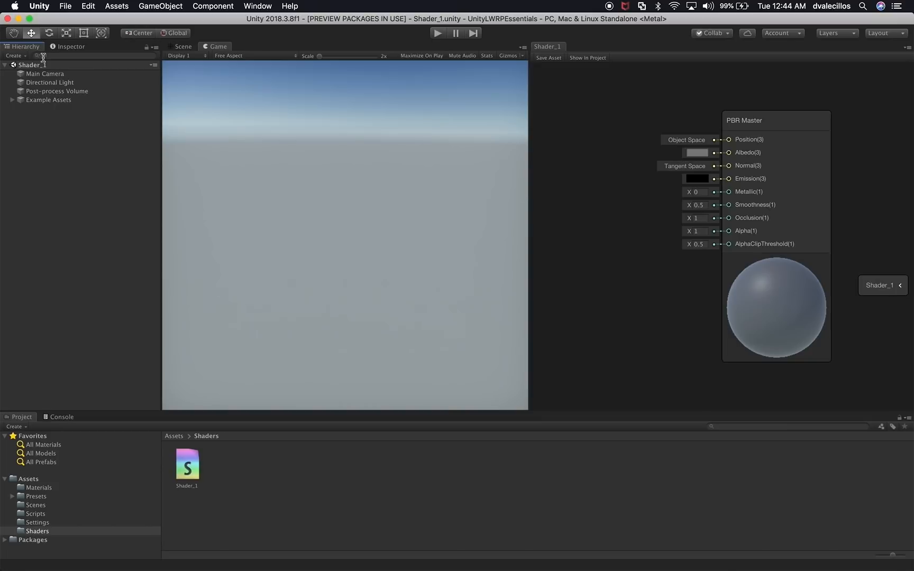
click(32, 102)
click(12, 100)
click(33, 194)
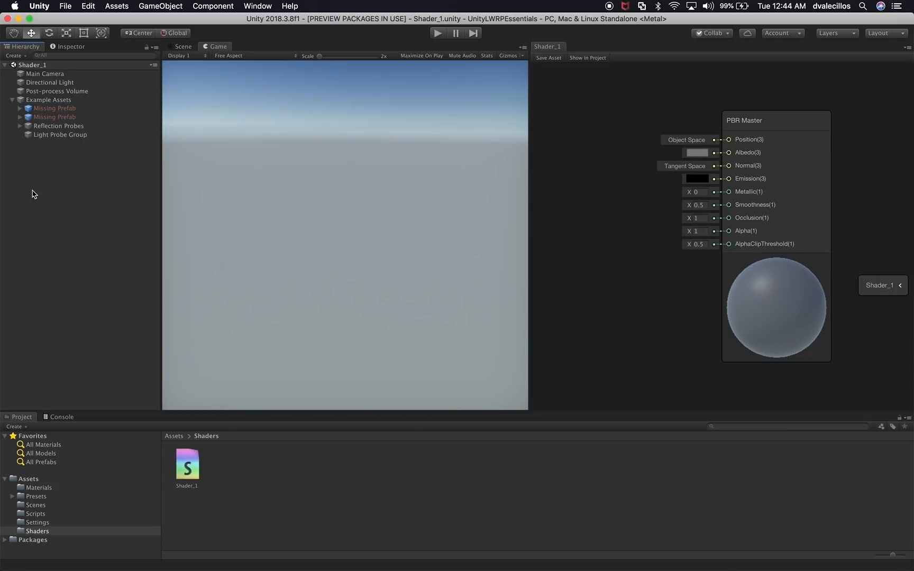
click(58, 100)
key(super+BackSpace)
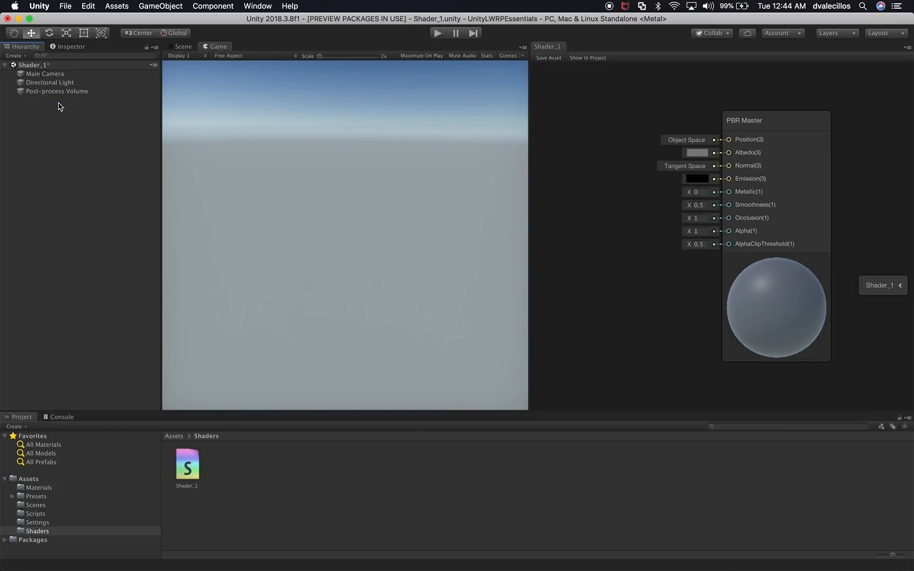
click(159, 1)
click(153, 22)
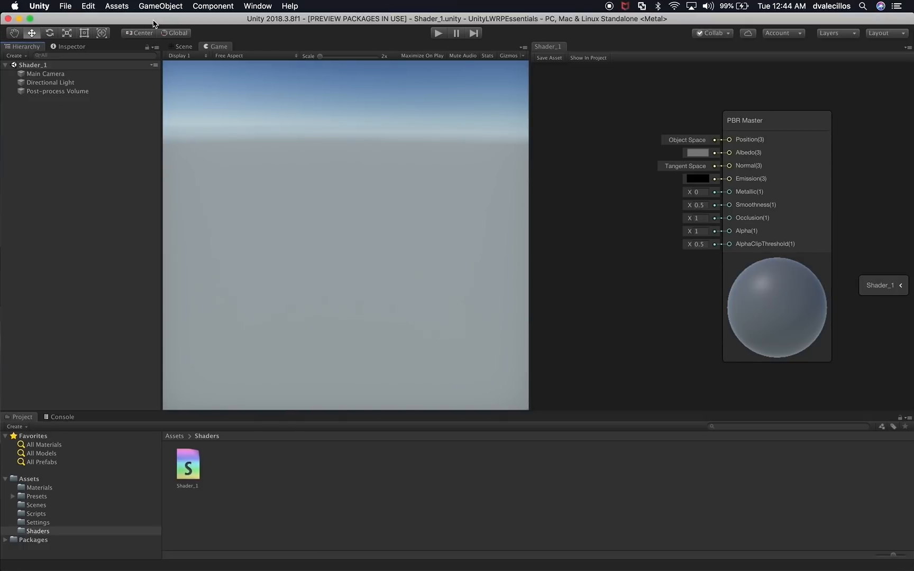
Add a 3D Sphere object to the Shader_1 scene.
click(171, 7)
mouse_move(173, 40)
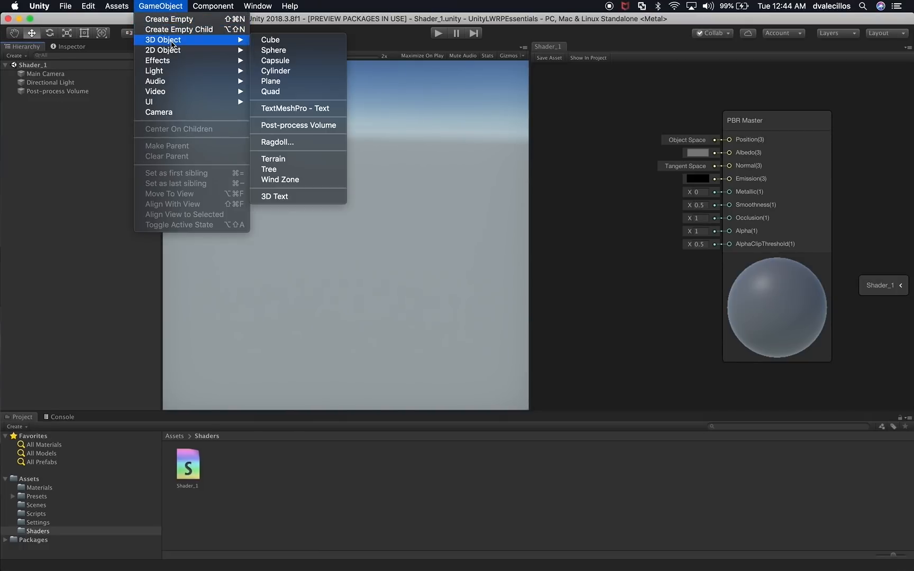
click(269, 51)
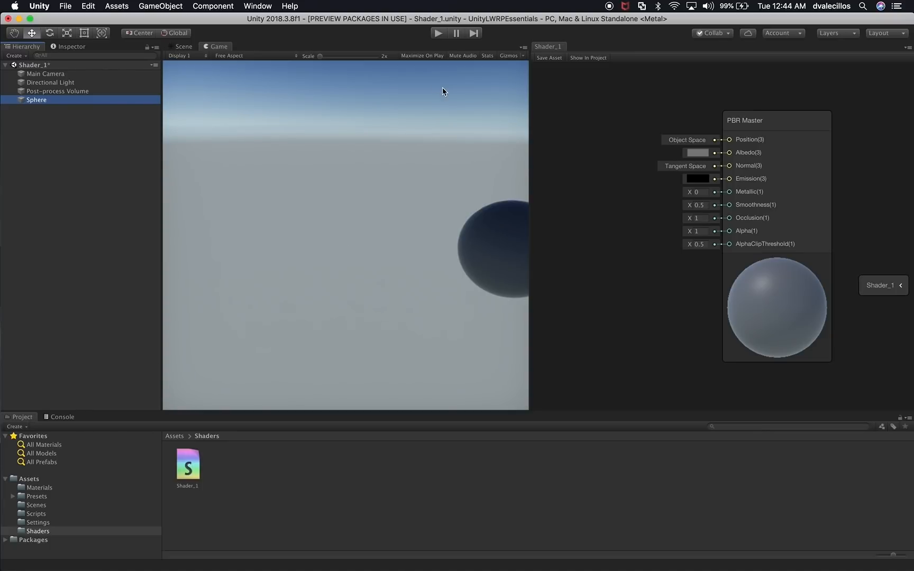
Set the Sphere's position to 0 on the X, Y and Z axes.
click(66, 49)
click(72, 92)
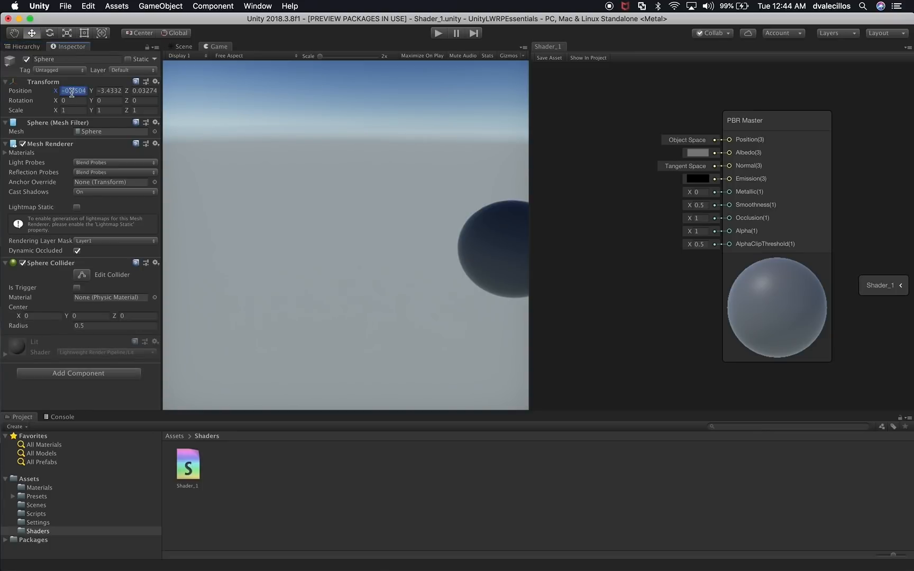
text(0)
key(Tab)
text(0)
key(Tab)
text(0)
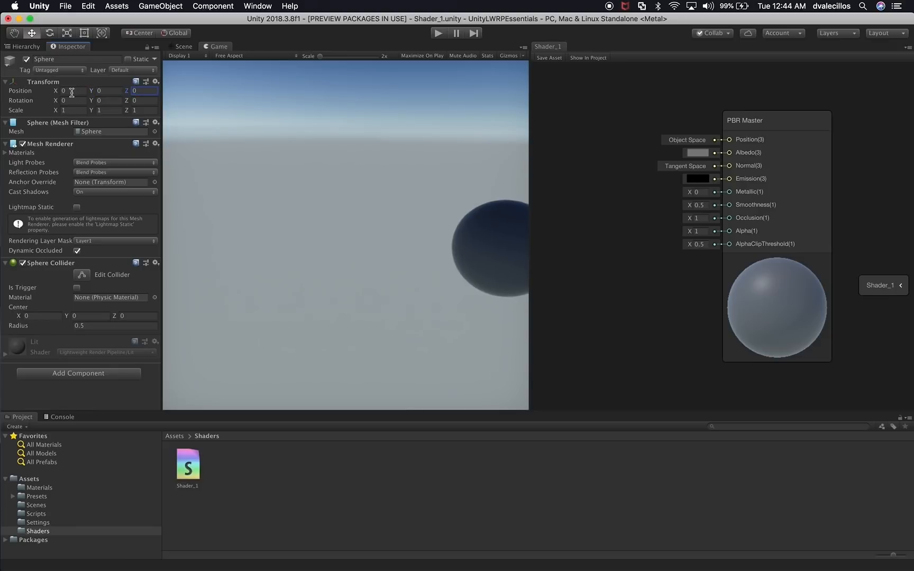
Frame the Sphere in the Scene view and widen the shader graph window beside it.
click(32, 48)
click(50, 77)
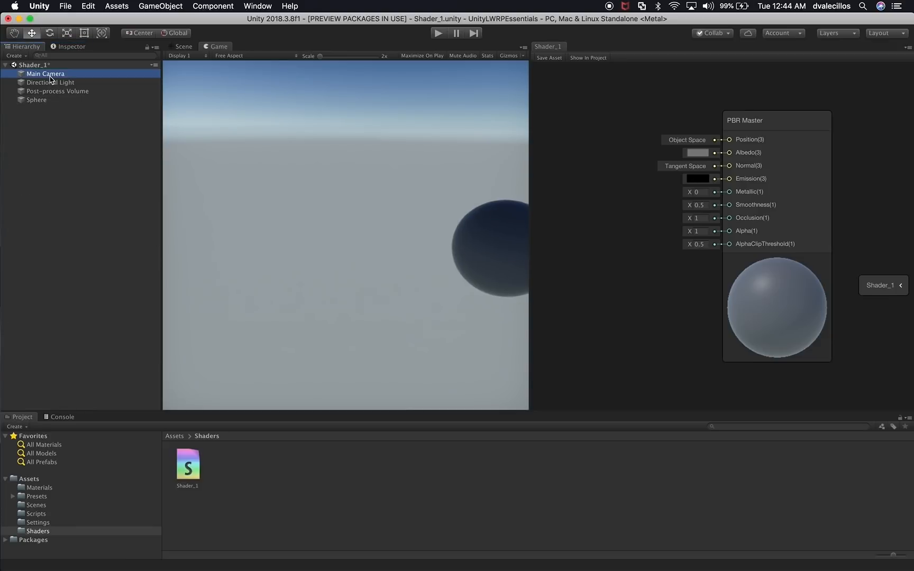
click(184, 46)
scroll(410, 217, down, 5)
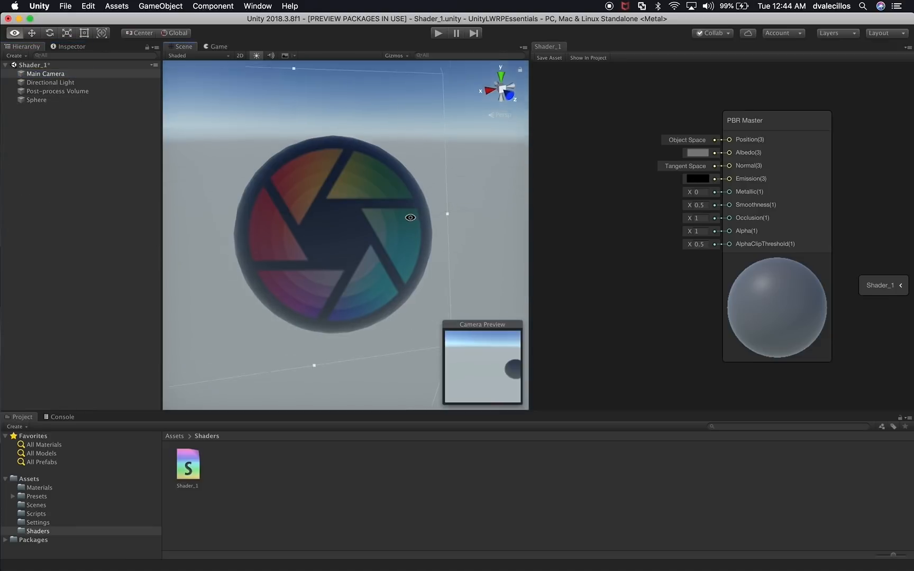
click(112, 101)
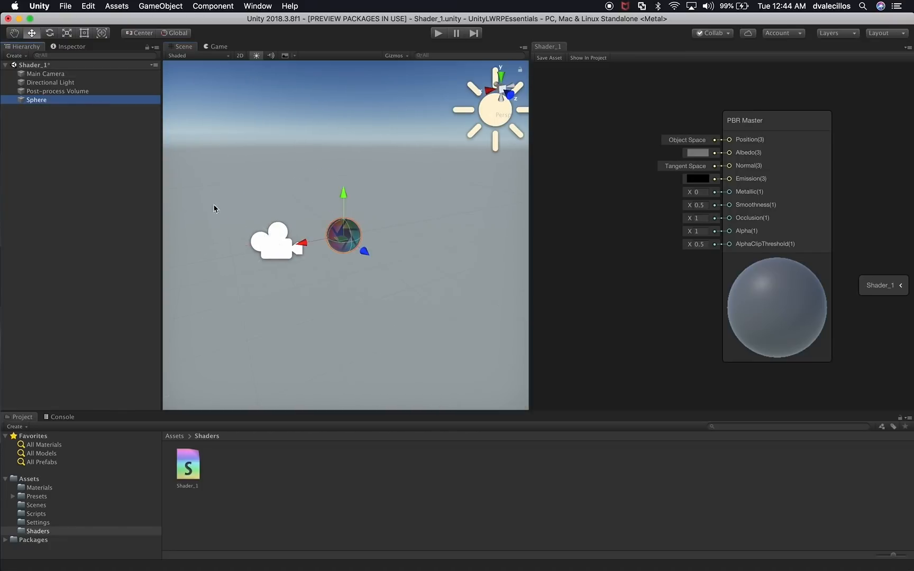
key(f)
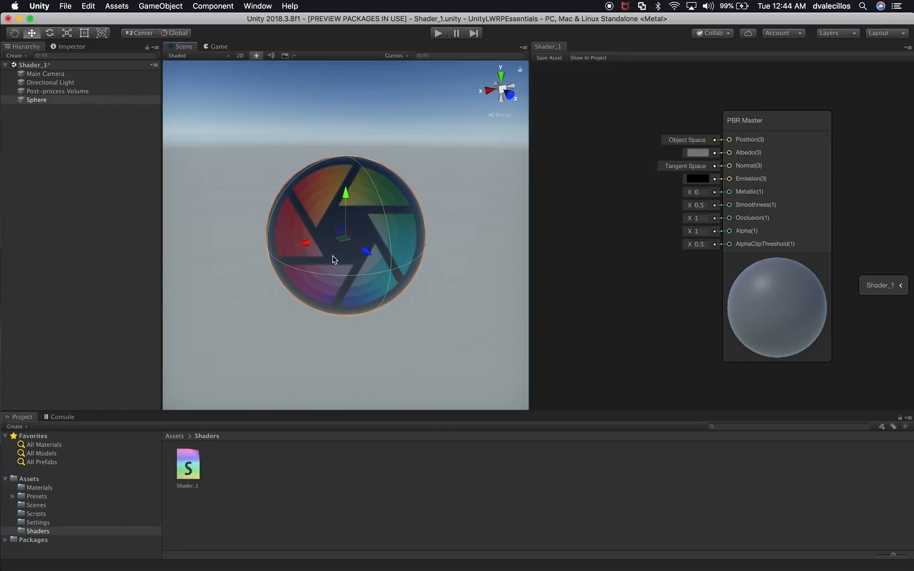
drag(530, 241, 411, 245)
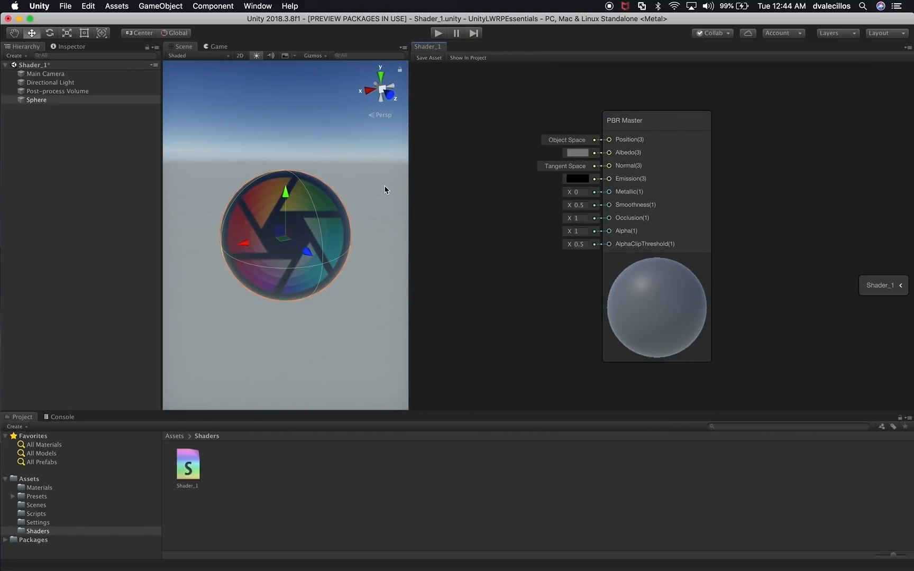
Preview the Main Camera's view and shift the PBR Master node further right in the shader graph.
click(62, 76)
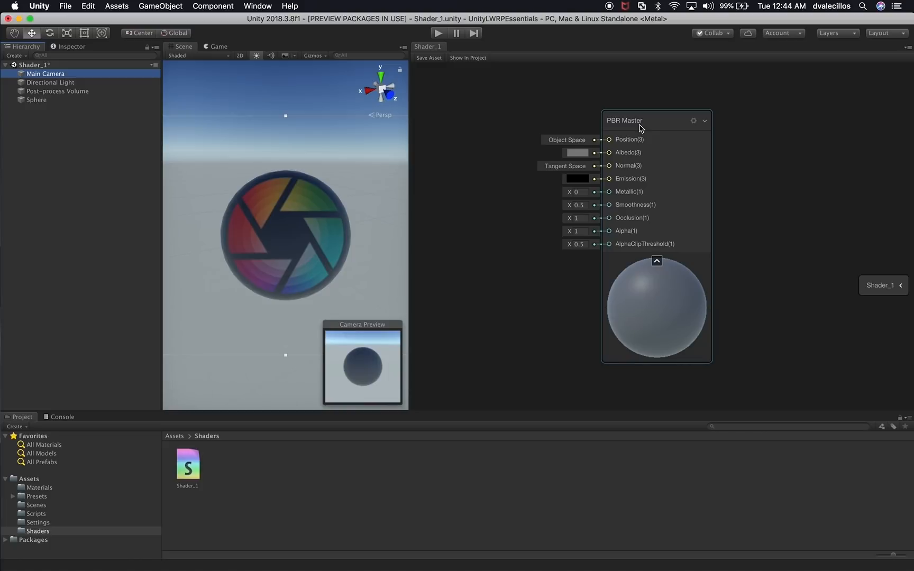
drag(640, 127, 746, 131)
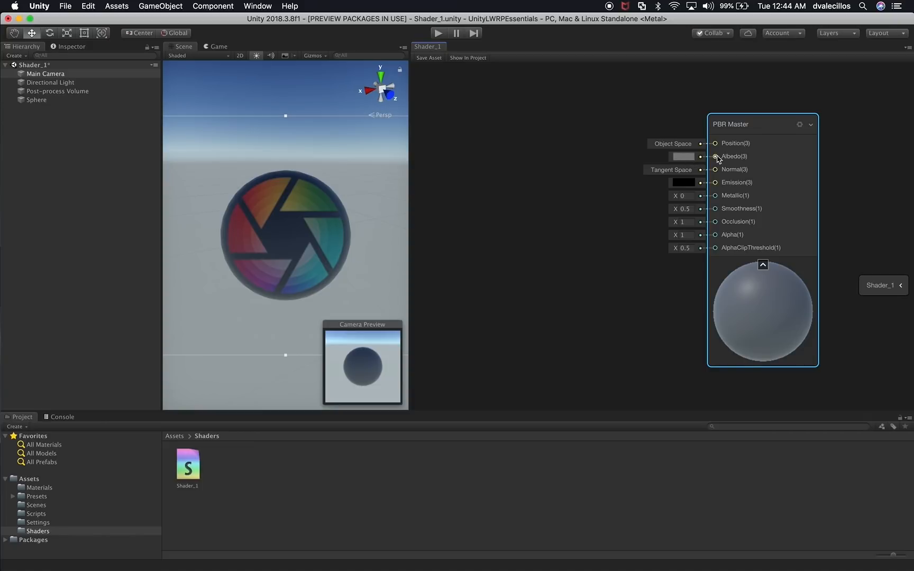
Show the Game view, set the PBR Master node's Albedo colour to red (FF0000) and save the shader asset.
click(684, 157)
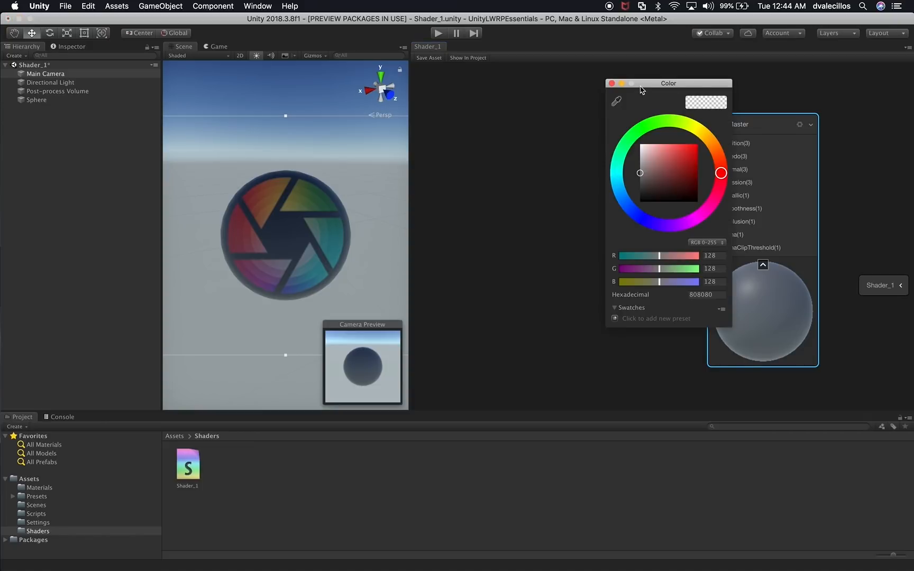
click(661, 153)
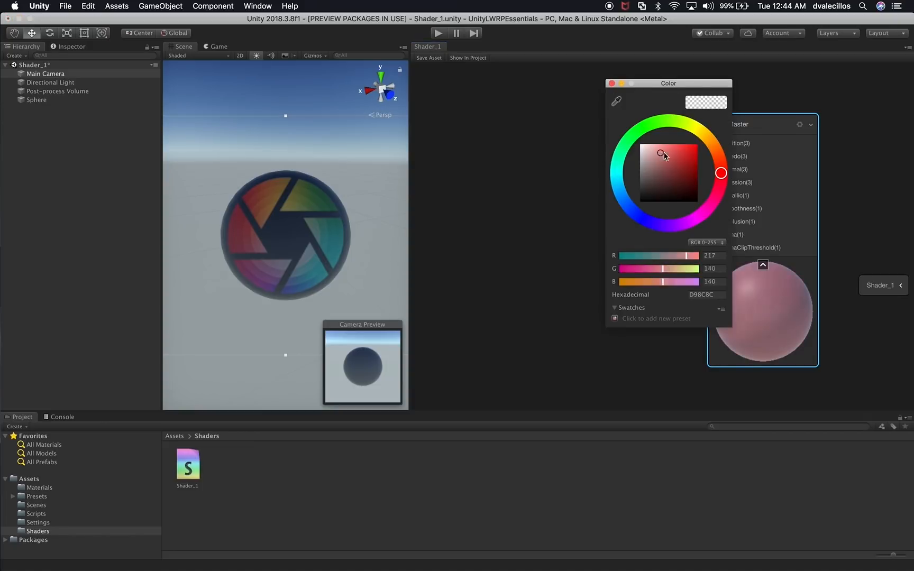
click(223, 48)
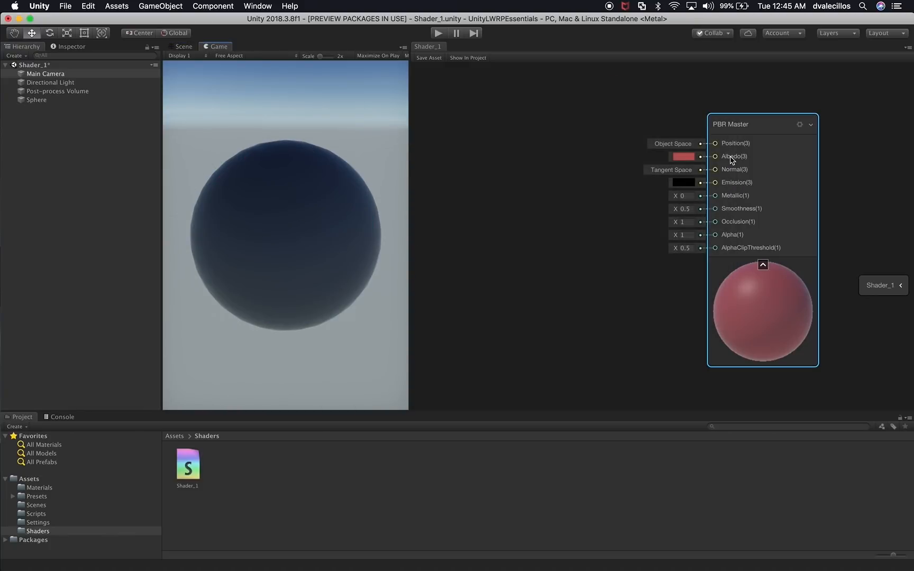
click(689, 158)
drag(687, 164, 701, 139)
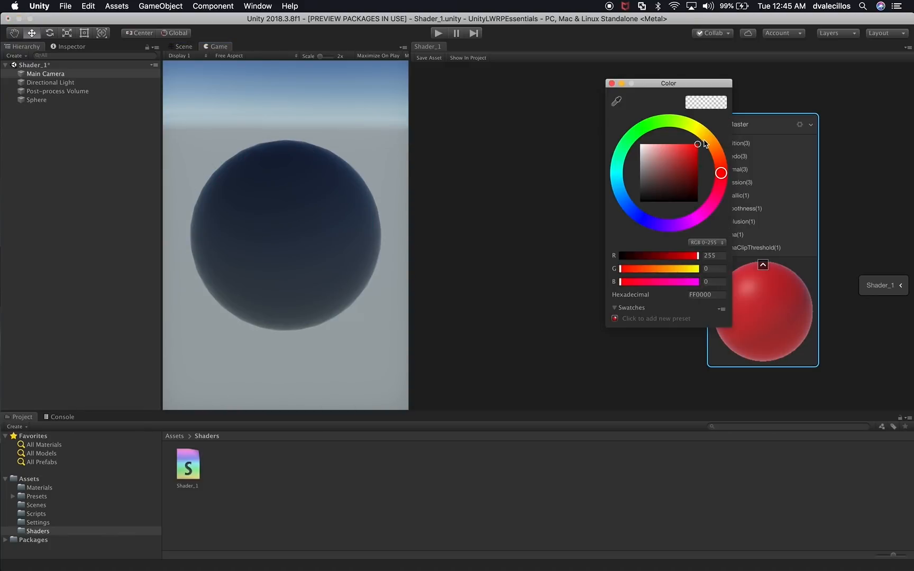
click(609, 84)
click(430, 59)
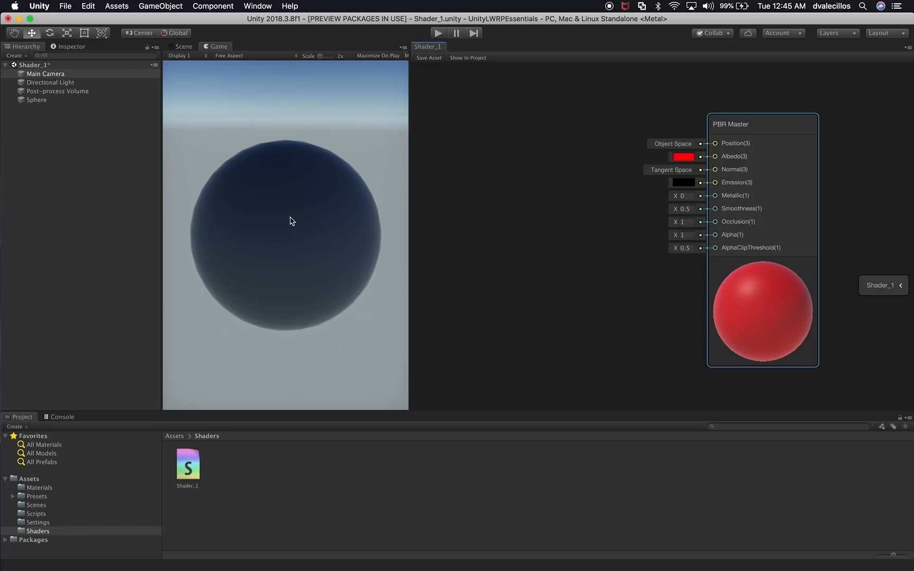
Create a new material named Shader_1 in the Materials folder.
click(39, 488)
right_click(45, 492)
mouse_move(92, 321)
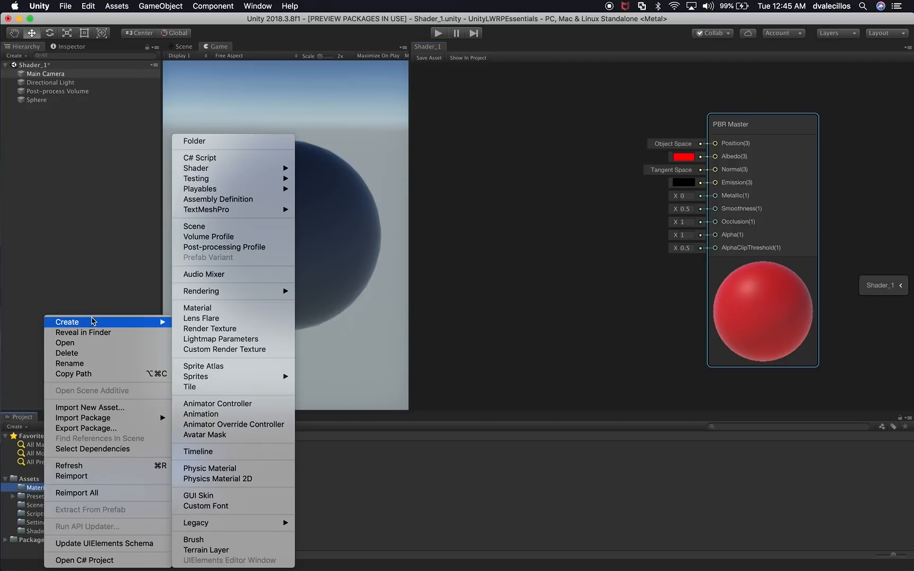
click(208, 308)
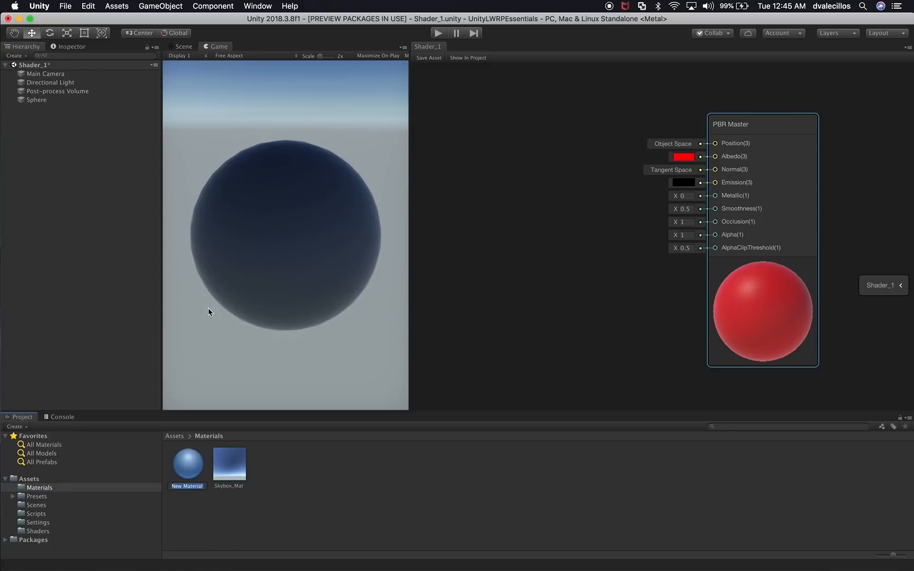
text(Shader_1)
key(Return)
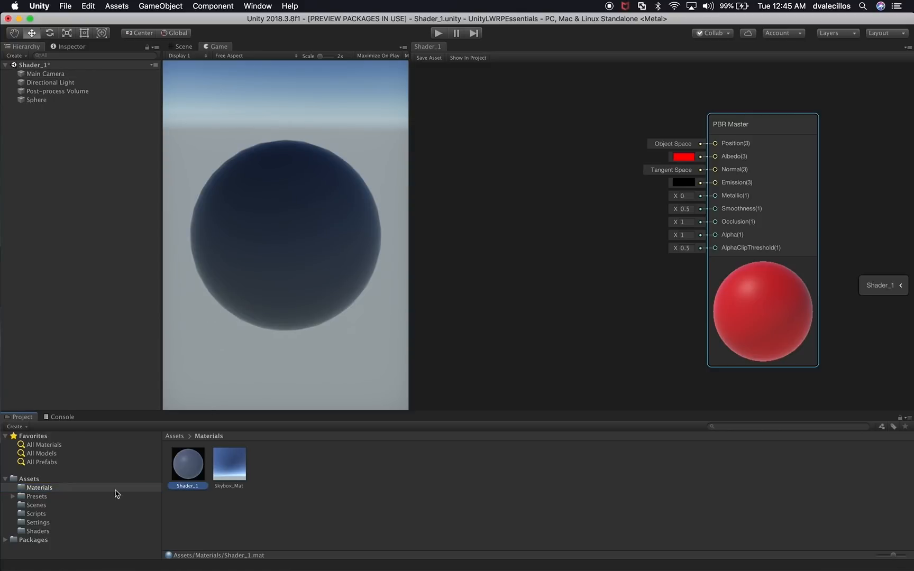
Move the Shader_1 material into the Shaders folder and assign the Shader_1 graph to it.
click(53, 520)
click(45, 533)
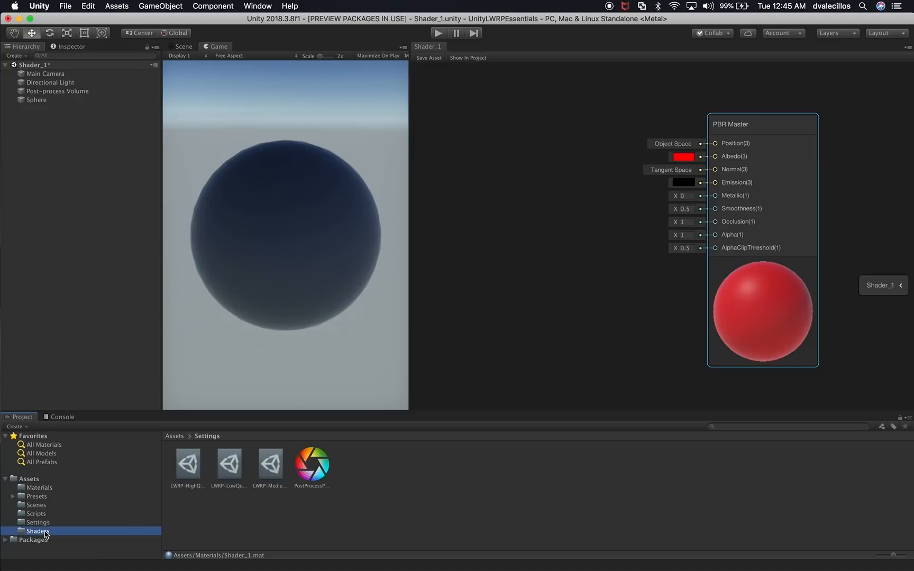
click(42, 489)
drag(187, 468, 62, 534)
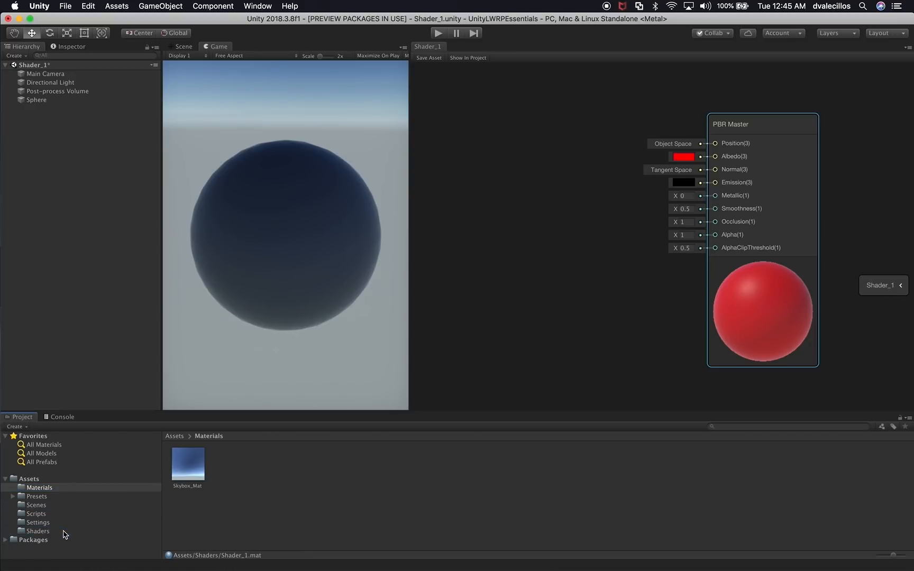
click(61, 533)
drag(186, 476, 222, 476)
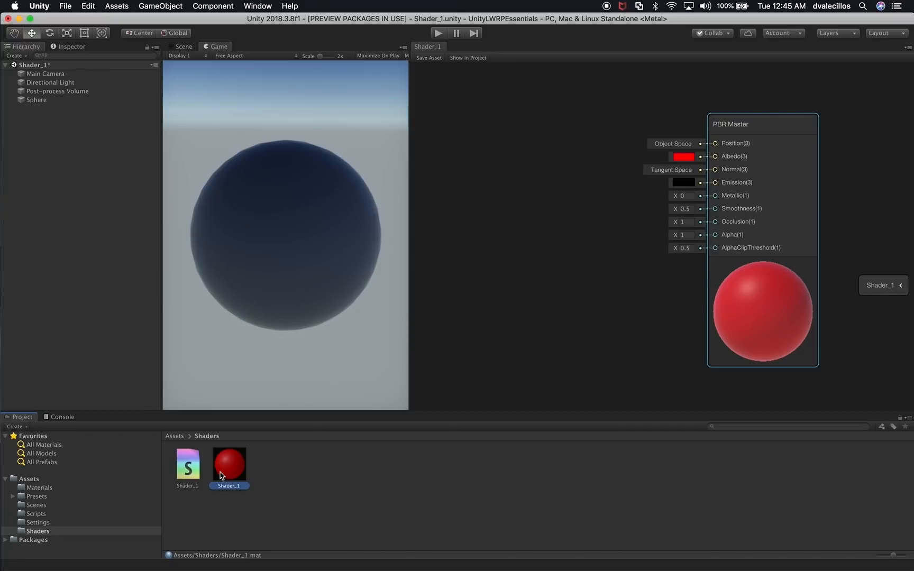
Move the Shader_1 material back into the Materials folder and apply it to the Sphere.
drag(222, 470, 57, 490)
click(63, 492)
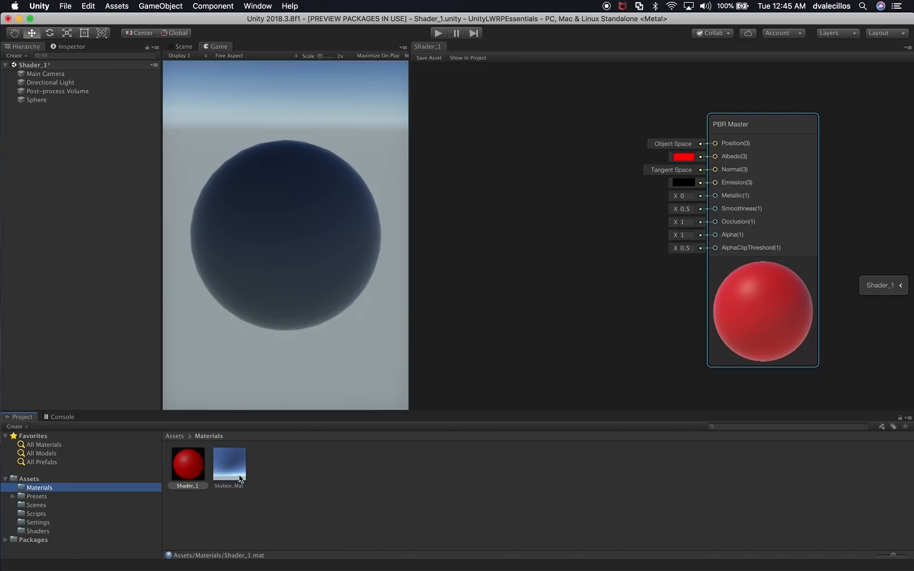
drag(192, 468, 44, 105)
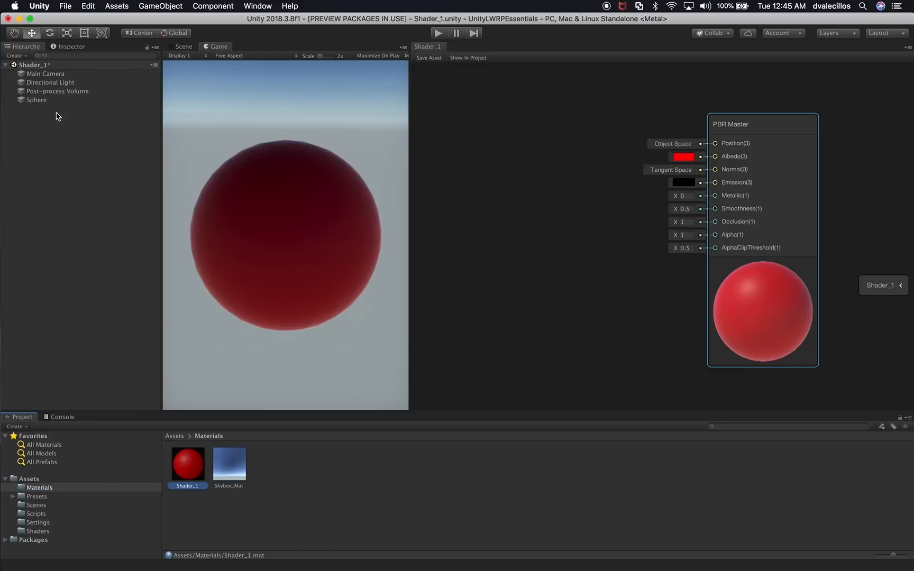
Change the PBR Master node's Albedo colour to golden yellow and save the shader asset.
drag(739, 130, 767, 125)
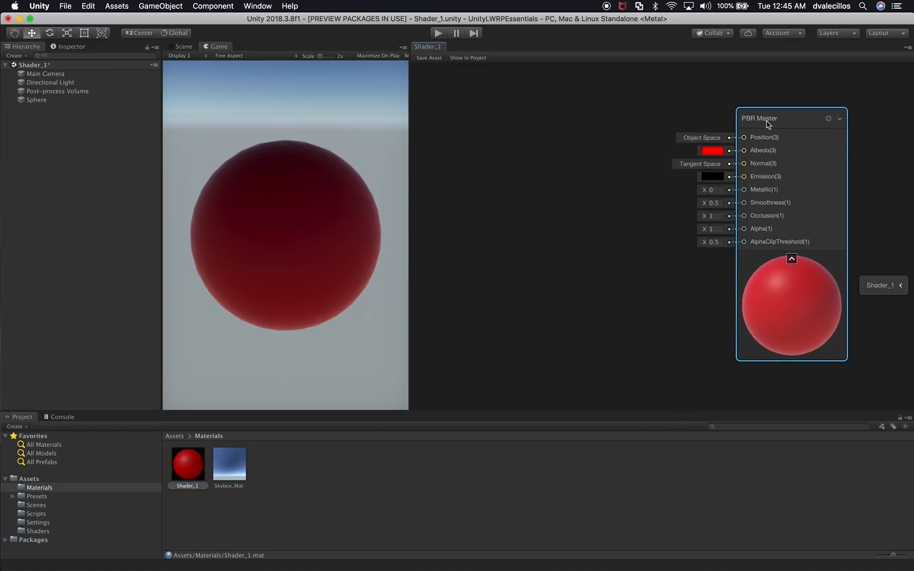
click(712, 151)
click(670, 184)
drag(671, 186, 713, 205)
drag(710, 138, 700, 142)
click(741, 116)
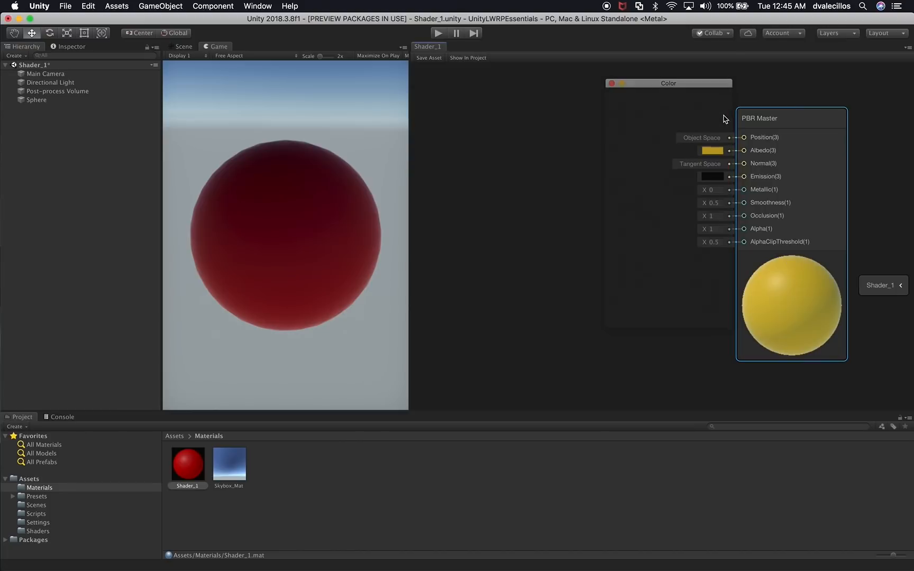
click(425, 58)
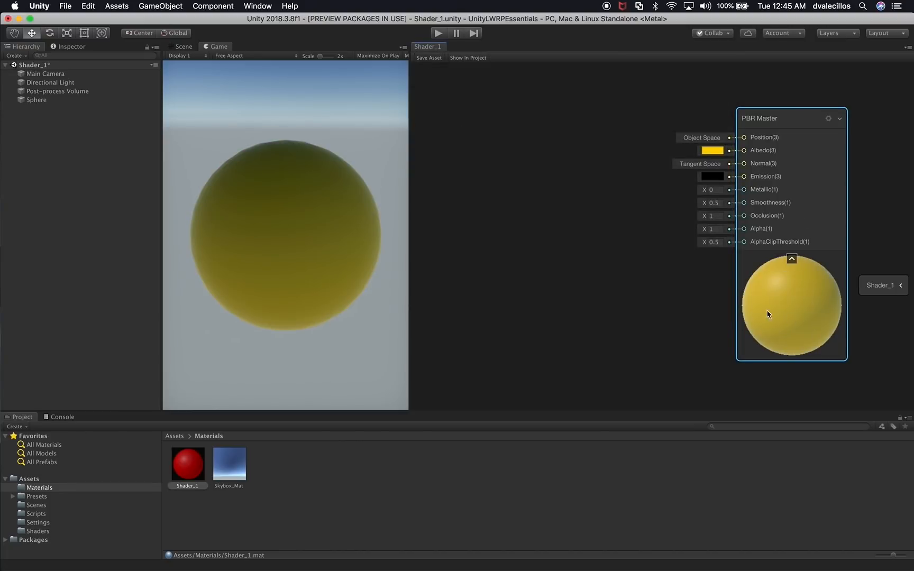
Raise the PBR Master's Metallic to 0.87 and Smoothness to 1.37, and save the shader asset.
mouse_move(704, 190)
mouse_down()
mouse_move(756, 200)
mouse_move(711, 203)
mouse_move(728, 204)
mouse_move(721, 204)
mouse_up()
click(432, 58)
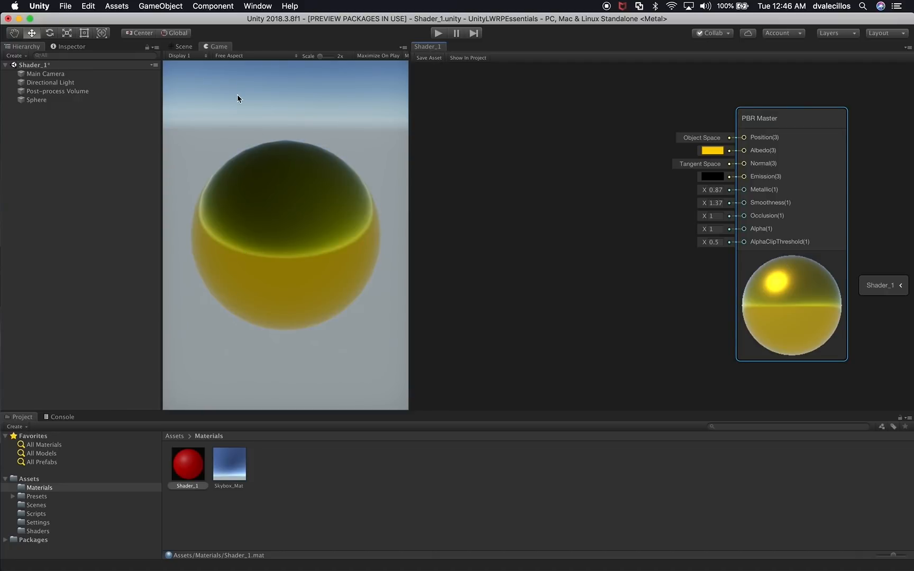
Set the PBR Master's Metallic and Smoothness to 0 and its Albedo colour to black.
drag(408, 180, 445, 184)
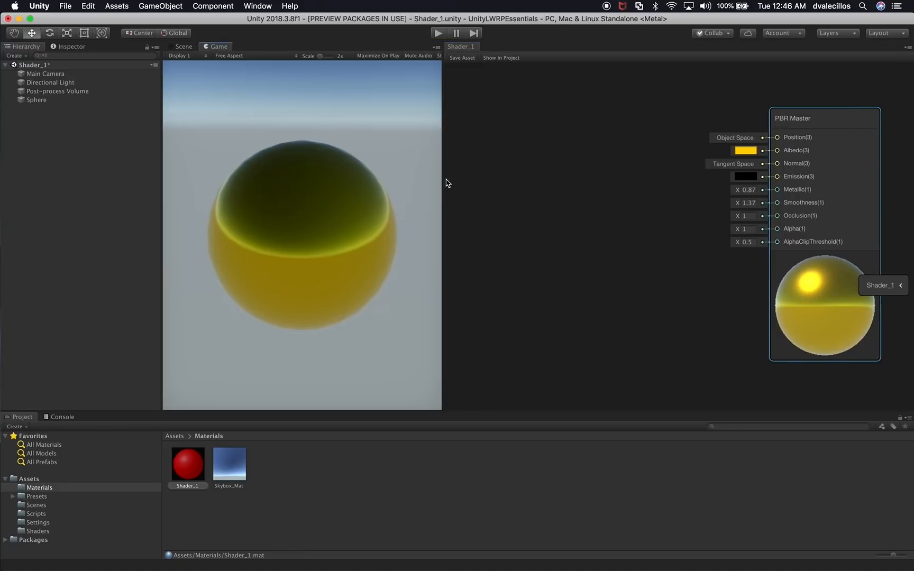
click(750, 190)
text(0)
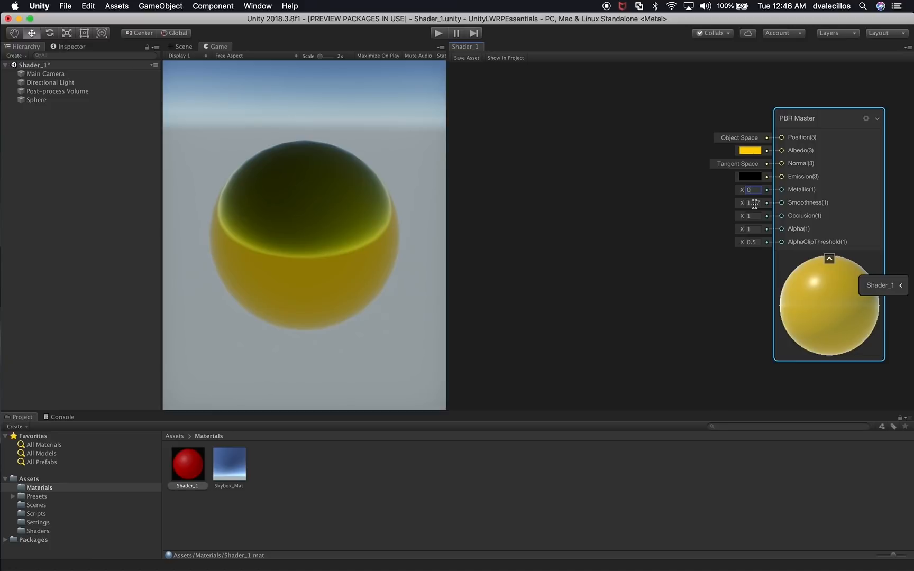
click(754, 204)
text(0)
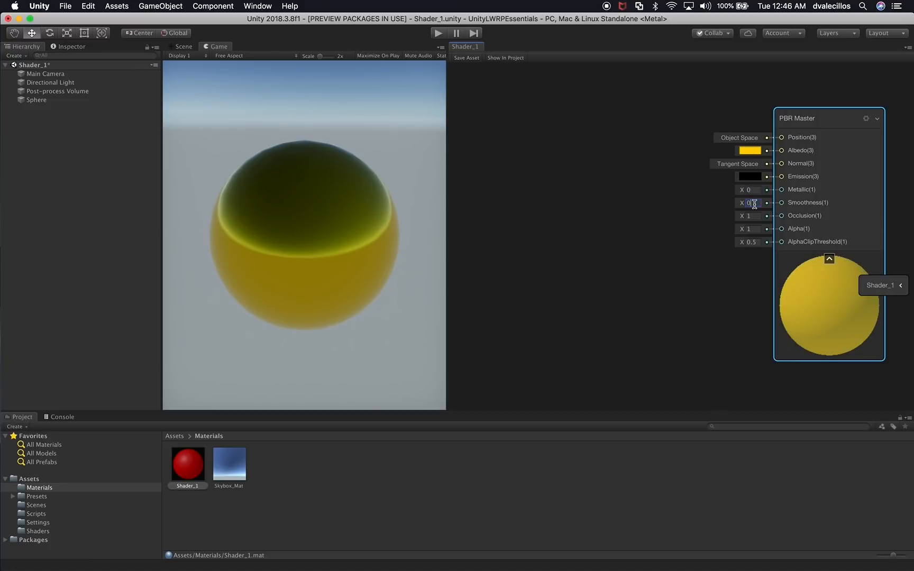
click(753, 152)
drag(668, 171, 625, 220)
key(Return)
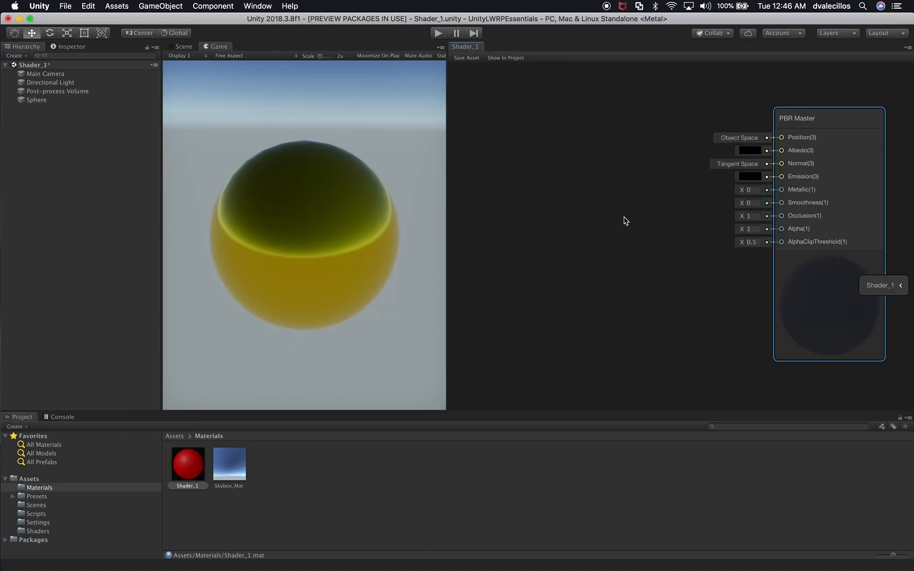
Add a Rectangle node from the Procedural Shape category to the shader graph.
right_click(526, 220)
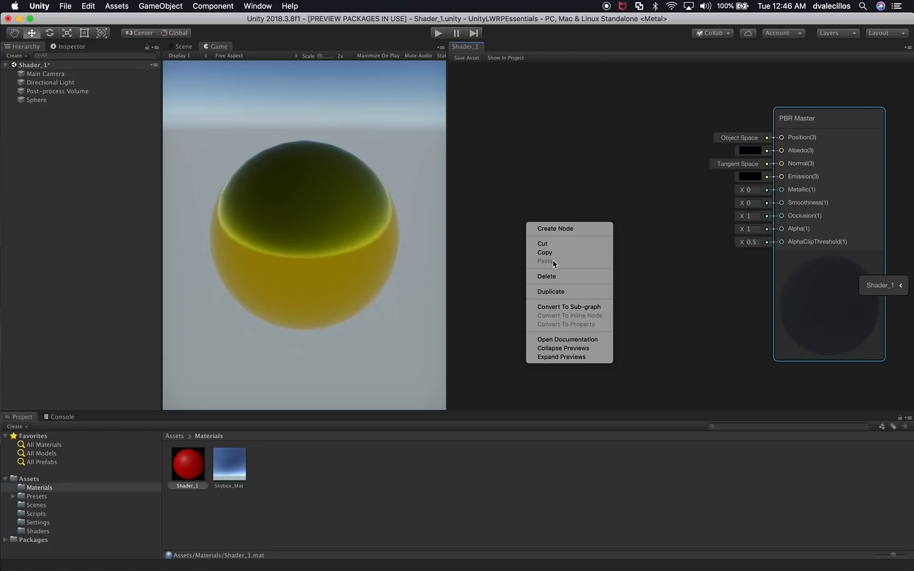
click(573, 230)
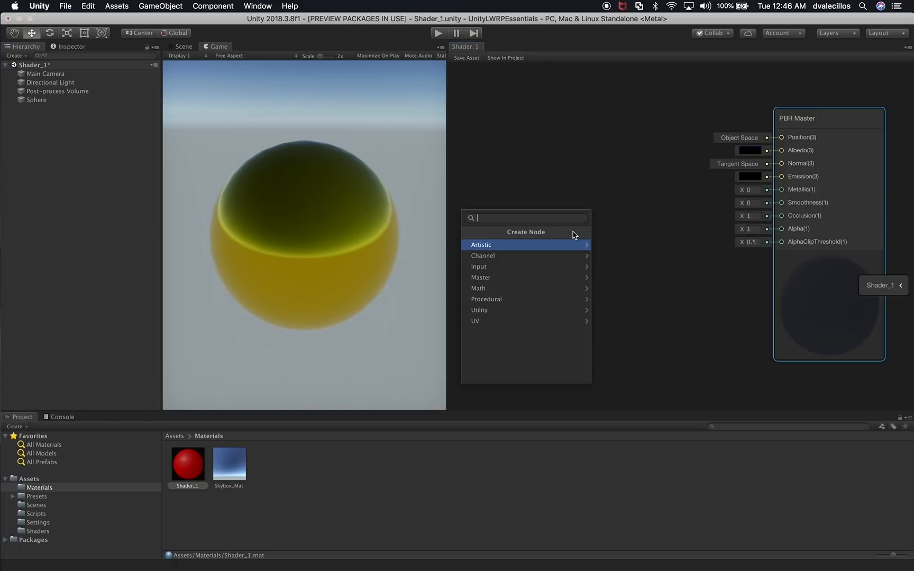
click(528, 301)
click(524, 268)
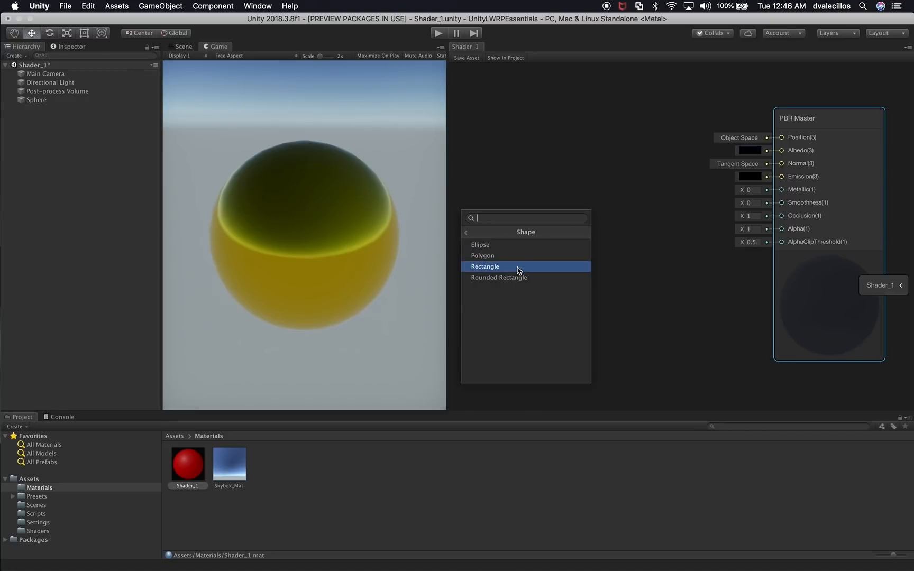
click(517, 267)
click(581, 302)
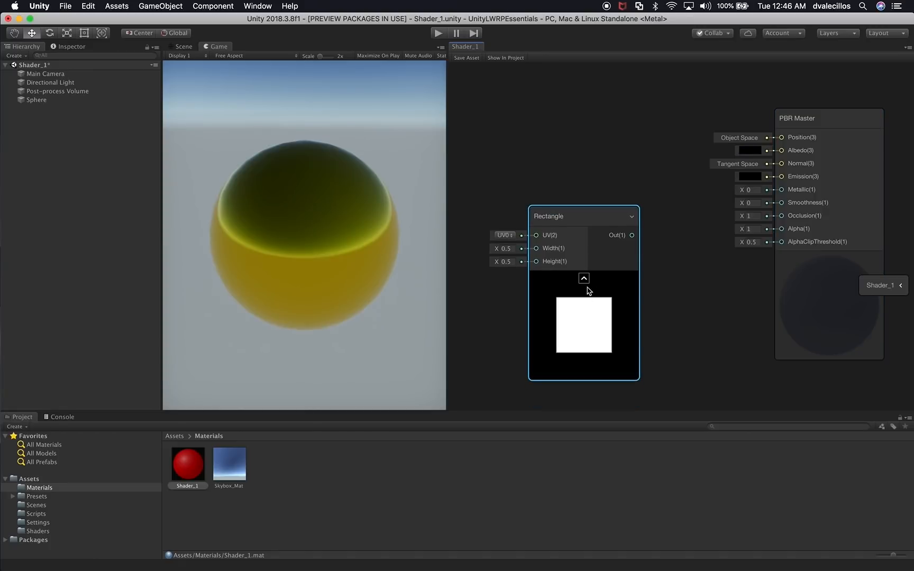
Try a width of 1.23 and different heights on the Rectangle node, and undo back past the node's creation.
mouse_move(500, 249)
mouse_down()
mouse_move(485, 256)
mouse_move(511, 249)
mouse_up()
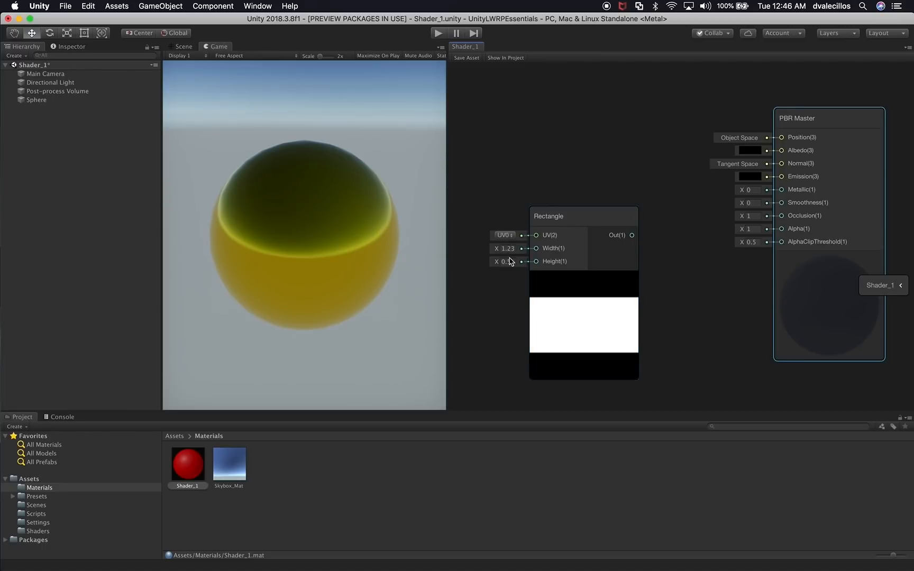
drag(498, 262, 492, 267)
drag(496, 265, 506, 262)
key(super+z)
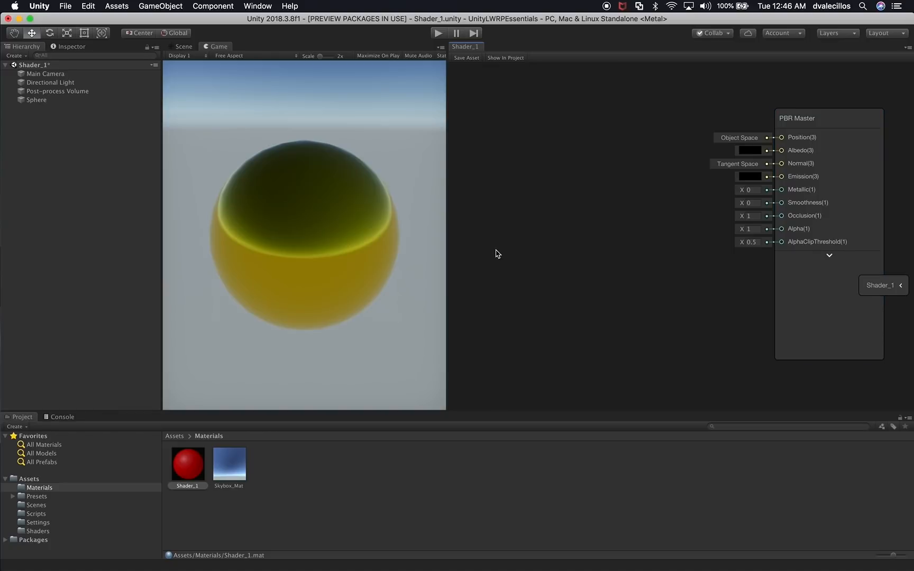
Search for and add a Rectangle node, giving it a width of 0.38 and a height of 0.37.
right_click(521, 246)
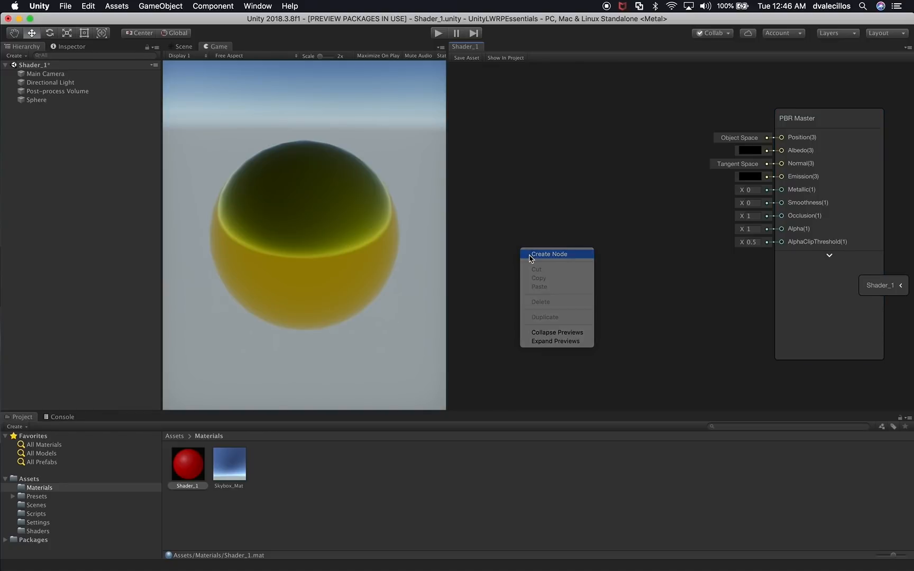
click(528, 252)
text(rect)
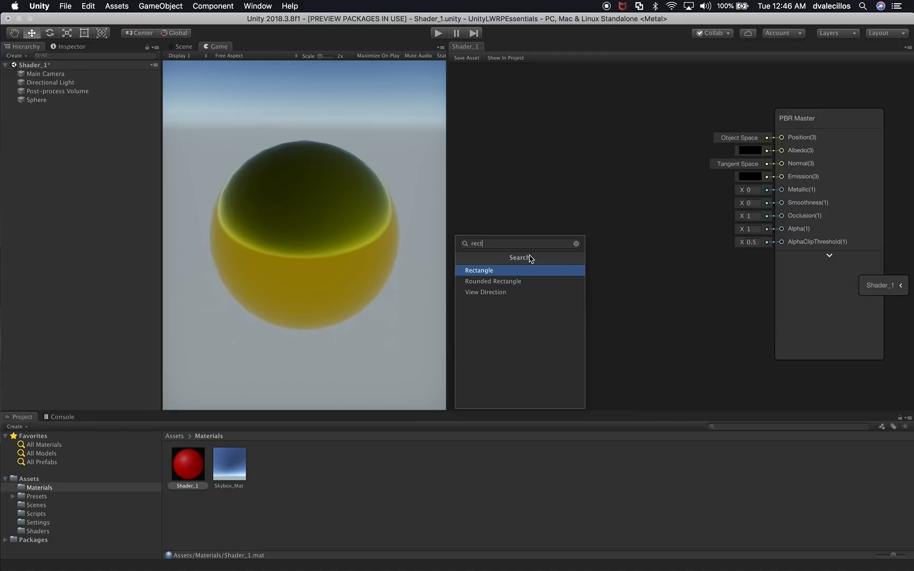
key(Return)
drag(578, 327, 577, 275)
mouse_move(489, 249)
mouse_down()
mouse_move(547, 252)
mouse_move(491, 249)
mouse_move(486, 259)
mouse_up()
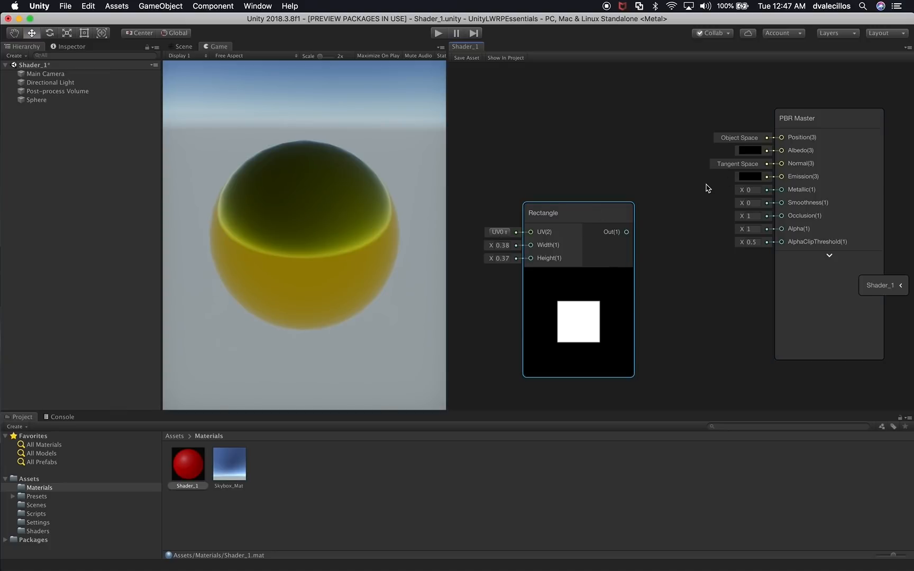
drag(596, 213, 593, 225)
scroll(632, 173, down, 1)
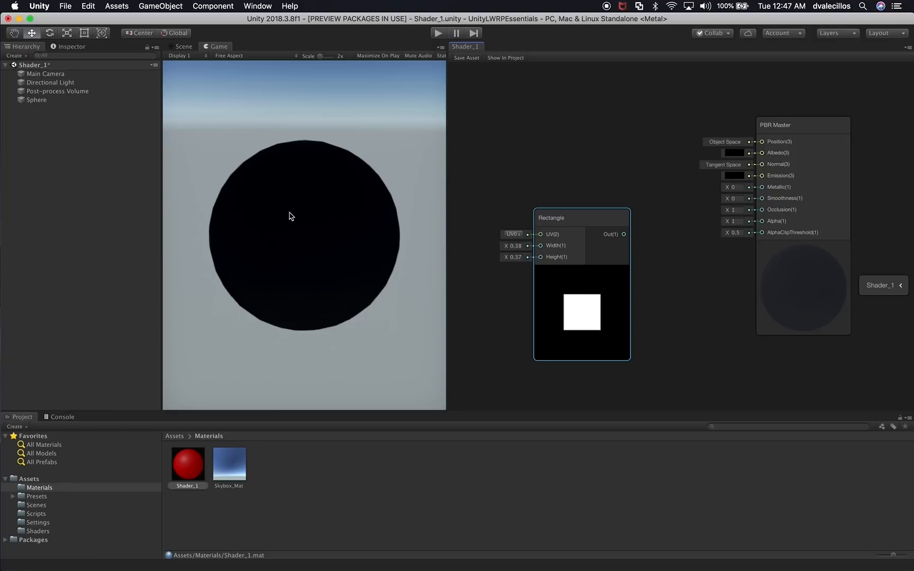
Set the PBR Master's Metallic to 0.45 and Smoothness to about 0.33.
drag(726, 188, 737, 189)
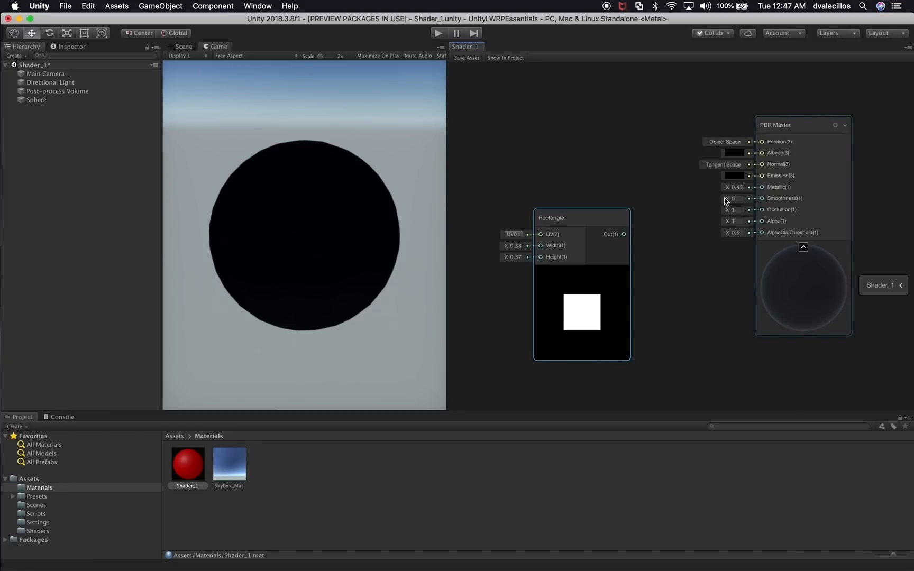
drag(727, 199, 734, 197)
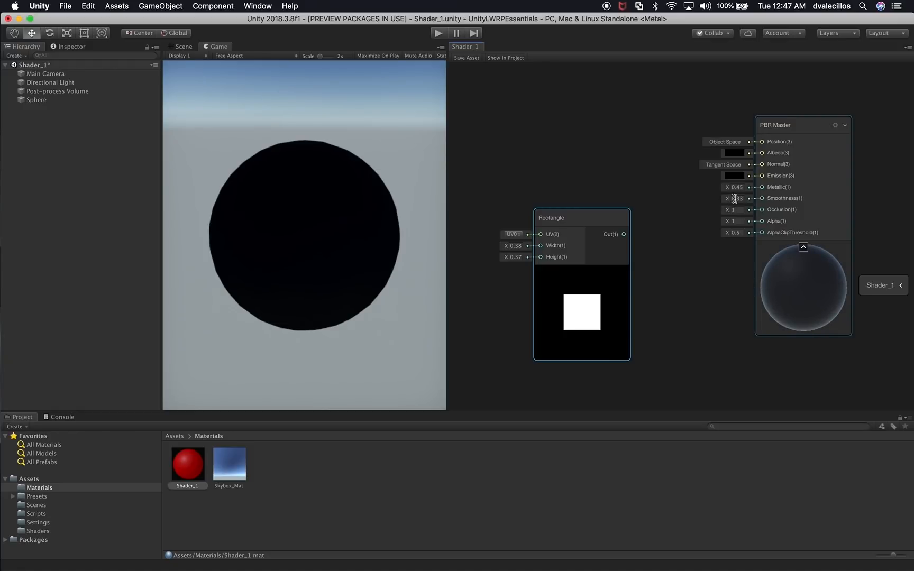
Save the shader asset and add a Color node above the Rectangle node.
click(462, 58)
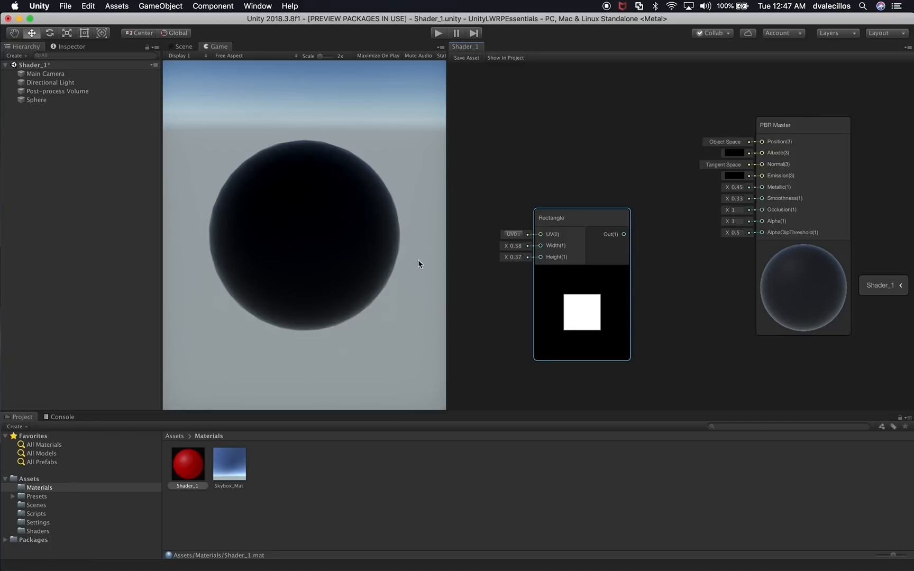
drag(597, 217, 598, 227)
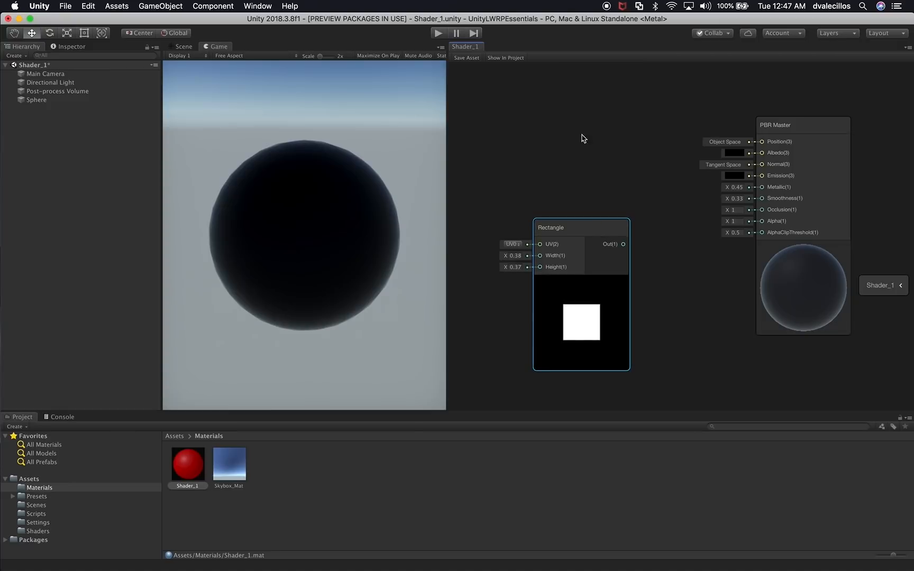
right_click(581, 129)
click(589, 136)
text(color)
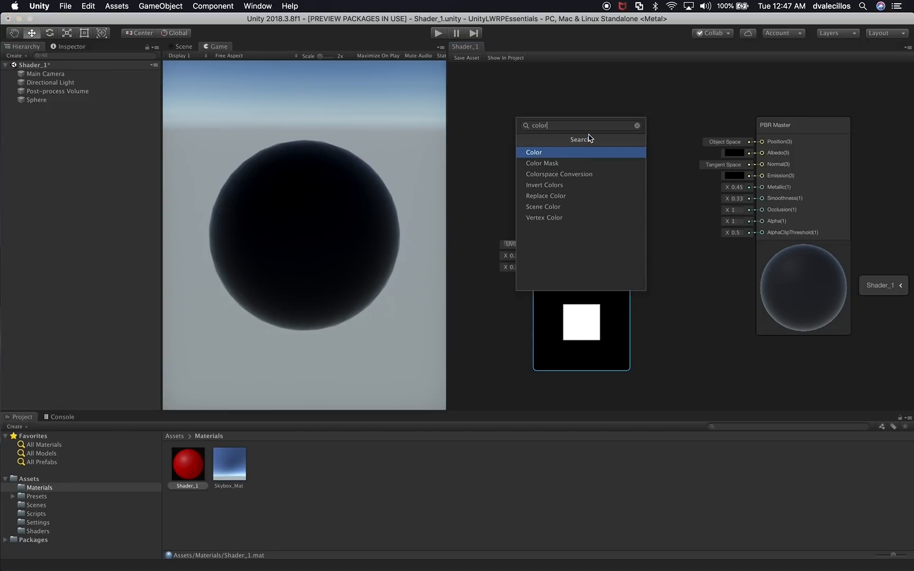
key(Return)
drag(606, 147, 523, 111)
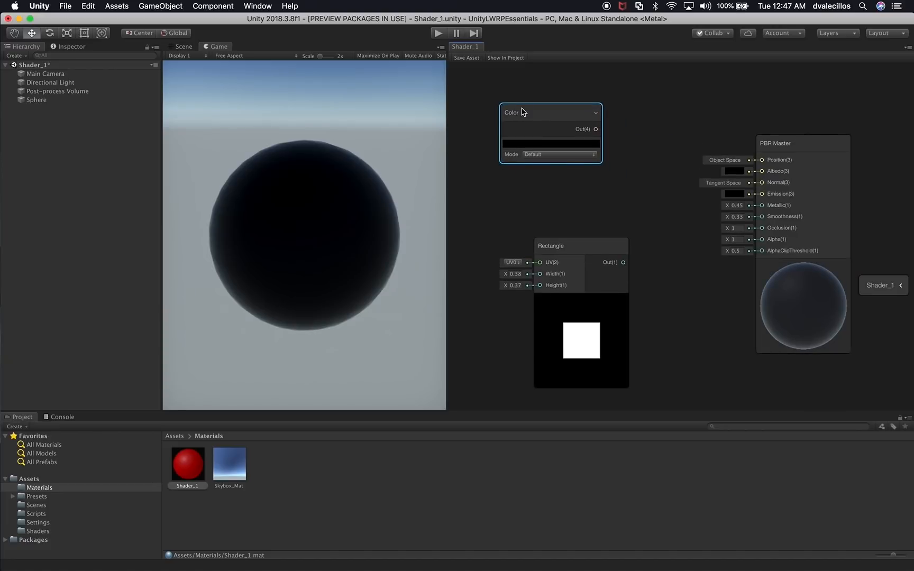
Set the Color node to pure red and position the Rectangle node beneath it.
click(531, 144)
drag(642, 148, 699, 149)
click(643, 200)
click(601, 253)
drag(601, 253, 573, 232)
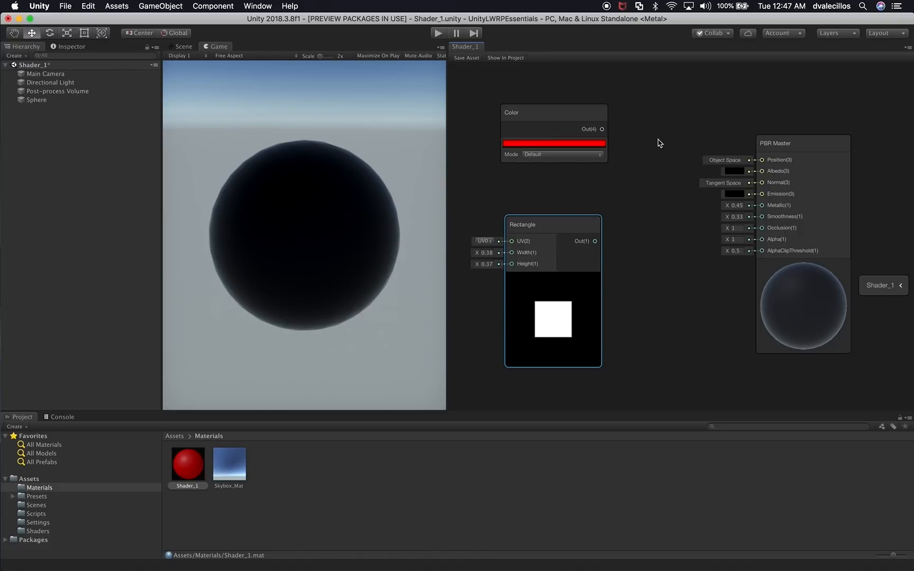
Try the Color node's output as the PBR Master's Emission in the saved asset, and delete that connection.
drag(602, 129, 762, 193)
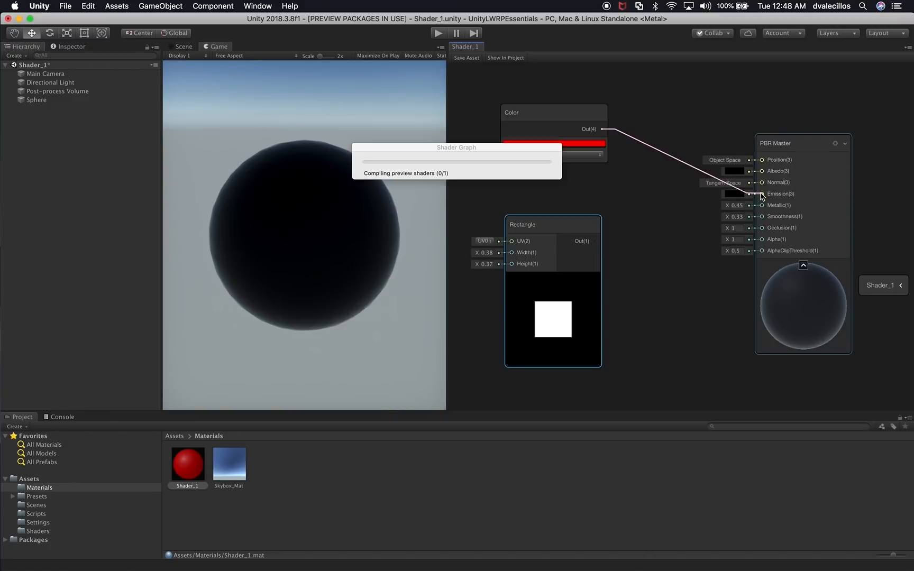
click(467, 58)
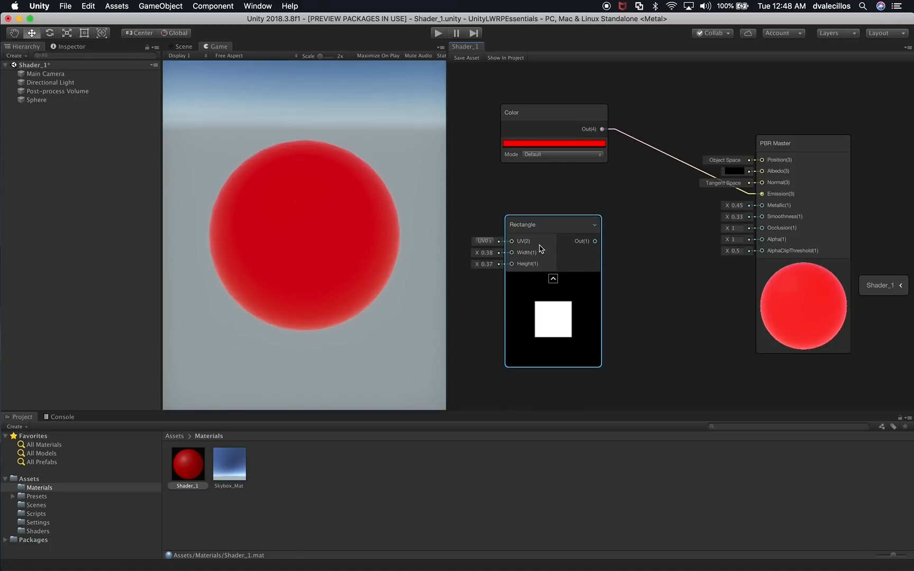
click(640, 144)
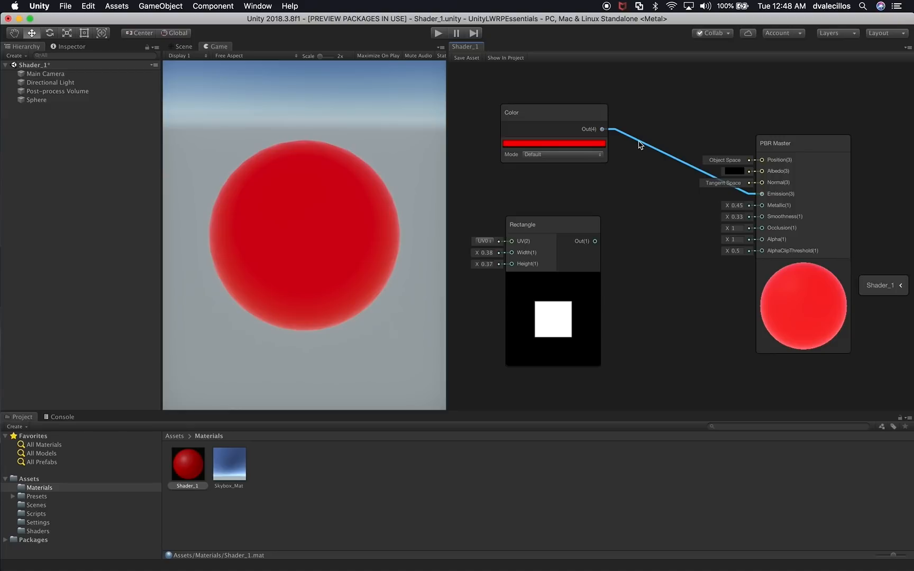
key(Delete)
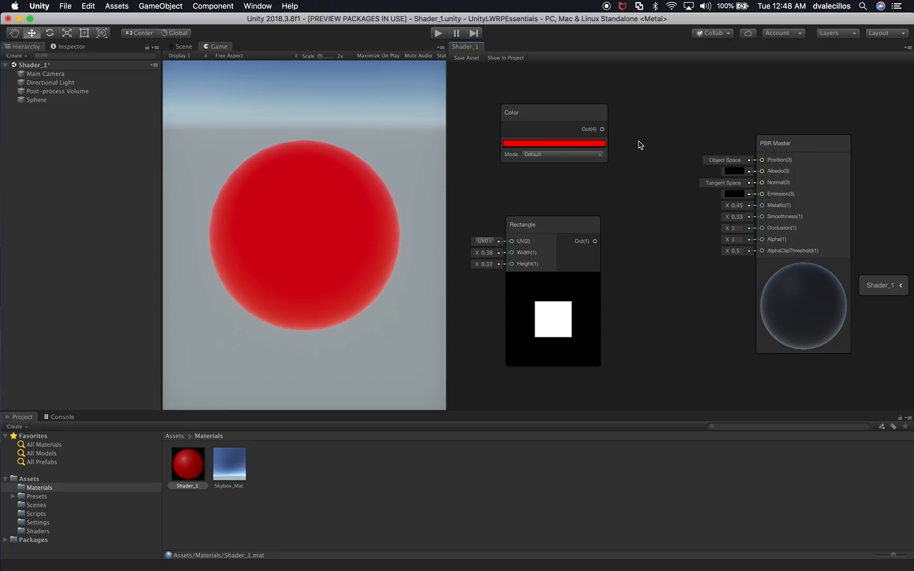
Make room for more nodes in a wider graph area and add a Multiply node beside the Rectangle node.
drag(572, 117, 543, 119)
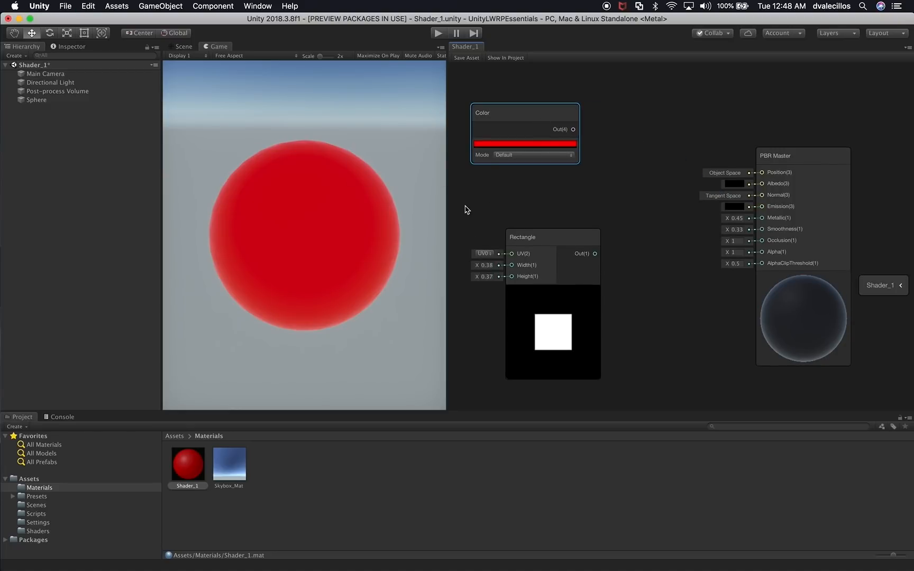
drag(446, 212, 426, 213)
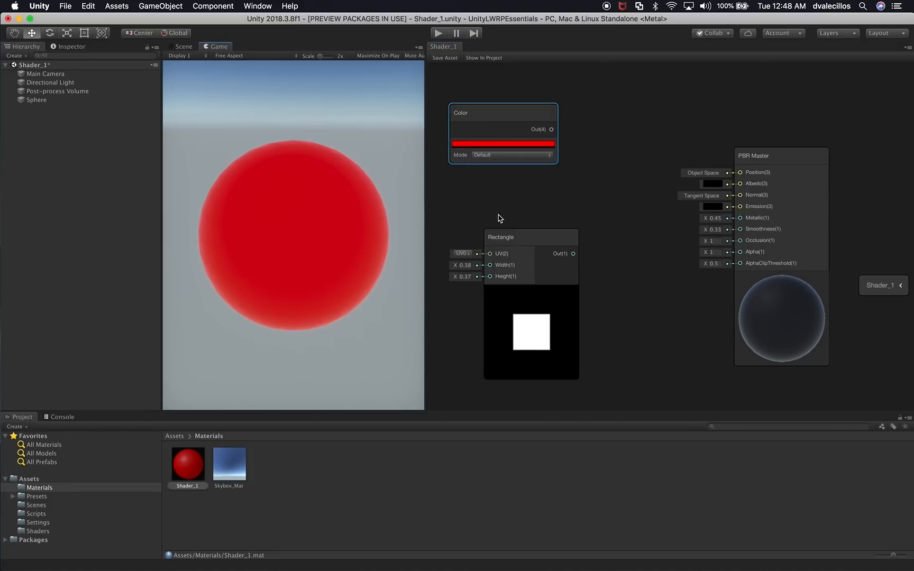
drag(506, 238, 512, 215)
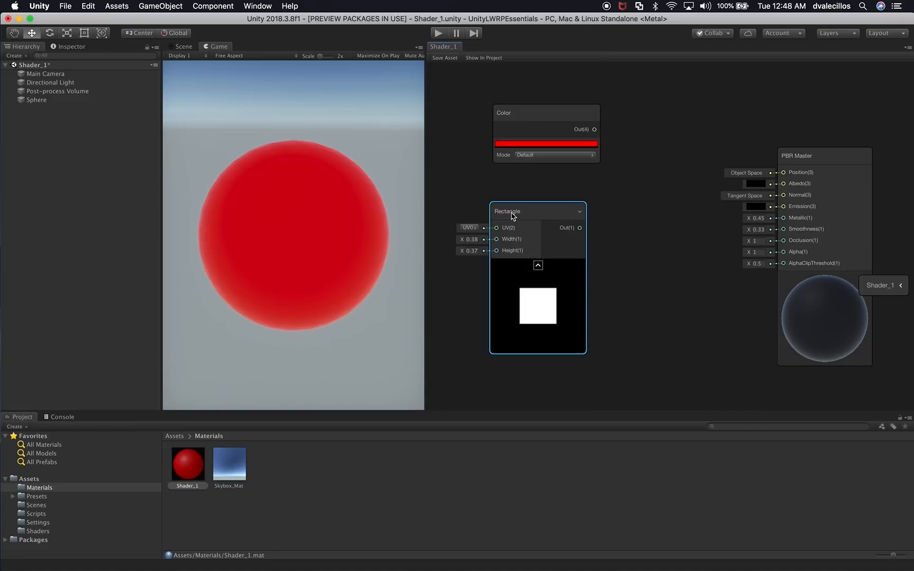
right_click(604, 190)
click(611, 196)
text(multi)
key(Return)
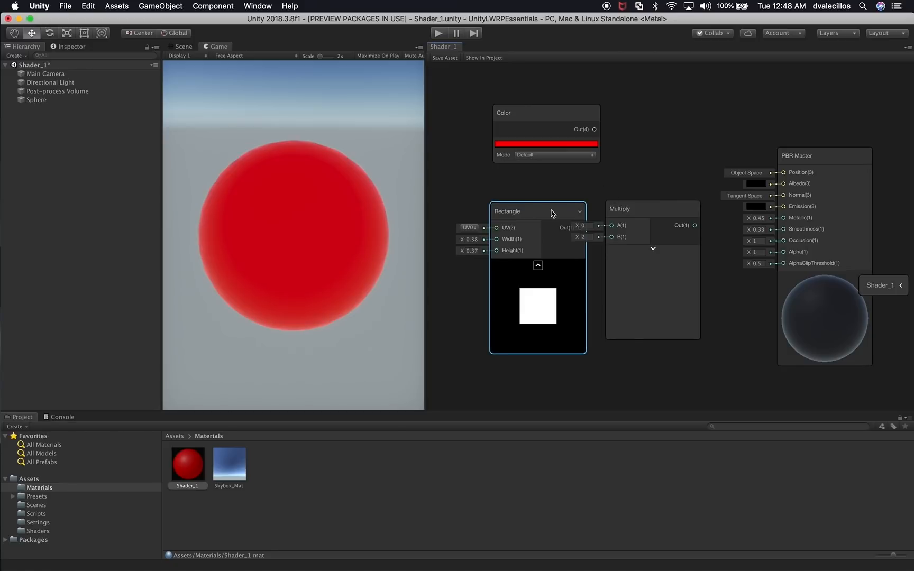
Arrange the nodes around Multiply, and connect the Color output to its A input and the Rectangle output to B.
drag(551, 210, 526, 221)
drag(566, 127, 534, 150)
drag(637, 211, 642, 182)
drag(535, 143, 536, 139)
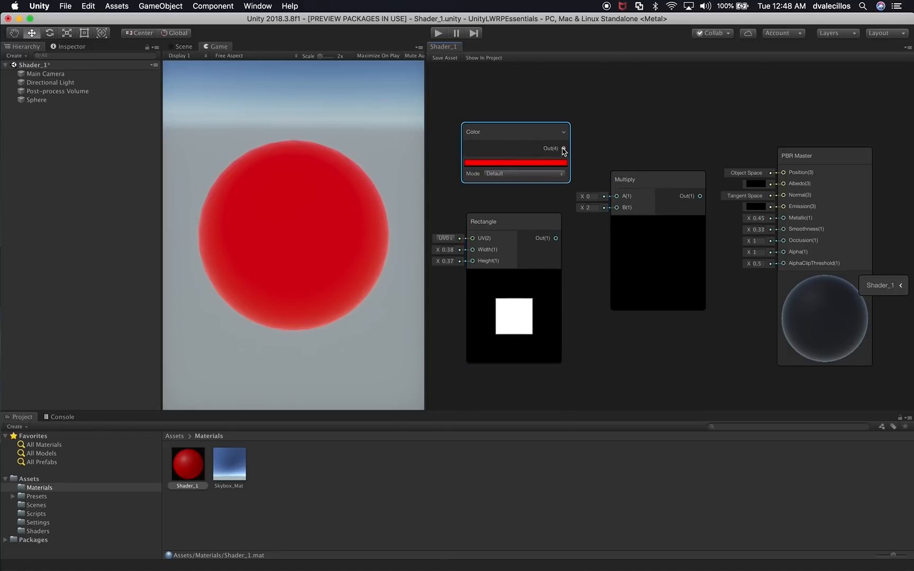
drag(563, 149, 616, 196)
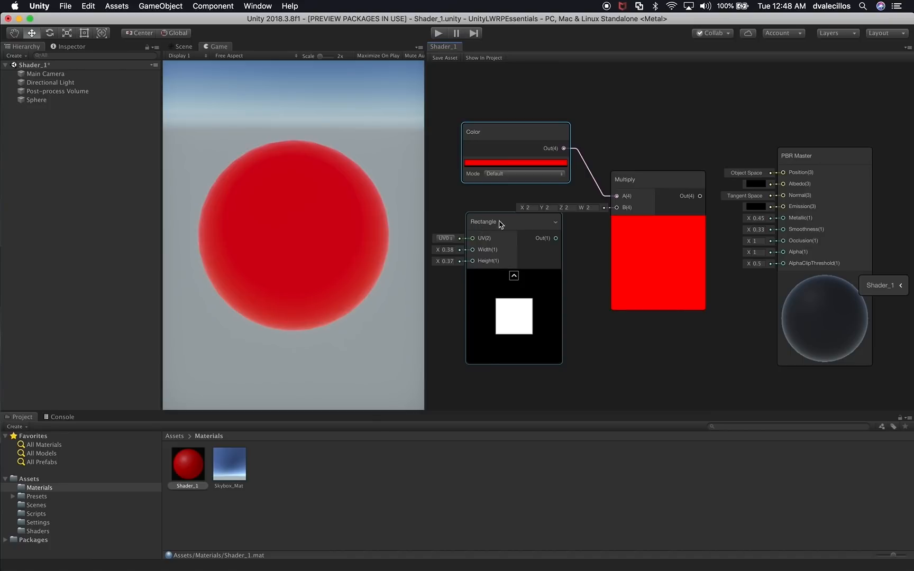
drag(555, 238, 617, 207)
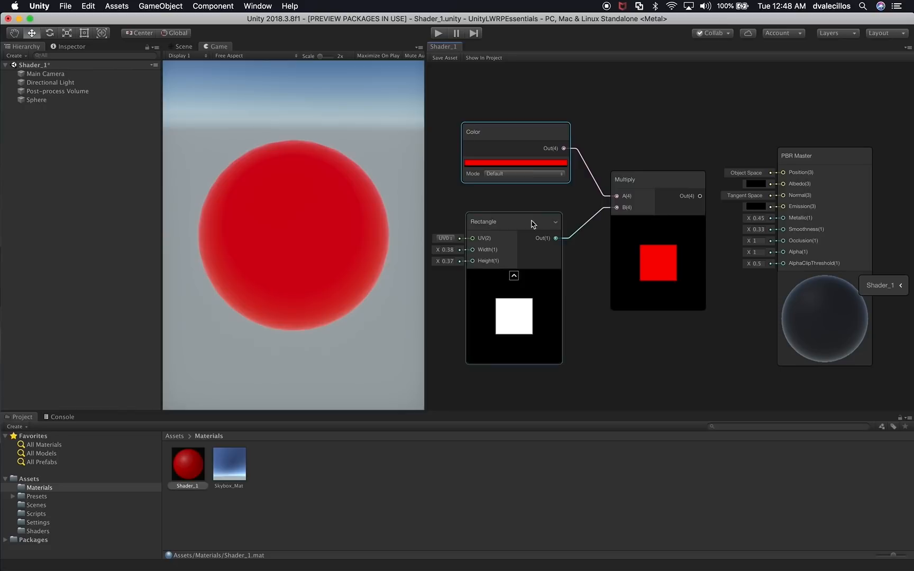
Set the Rectangle node's width to 1.5.
middle_drag(602, 320, 618, 310)
mouse_move(465, 238)
mouse_down()
mouse_move(453, 241)
mouse_move(475, 239)
mouse_move(467, 239)
mouse_up()
click(476, 239)
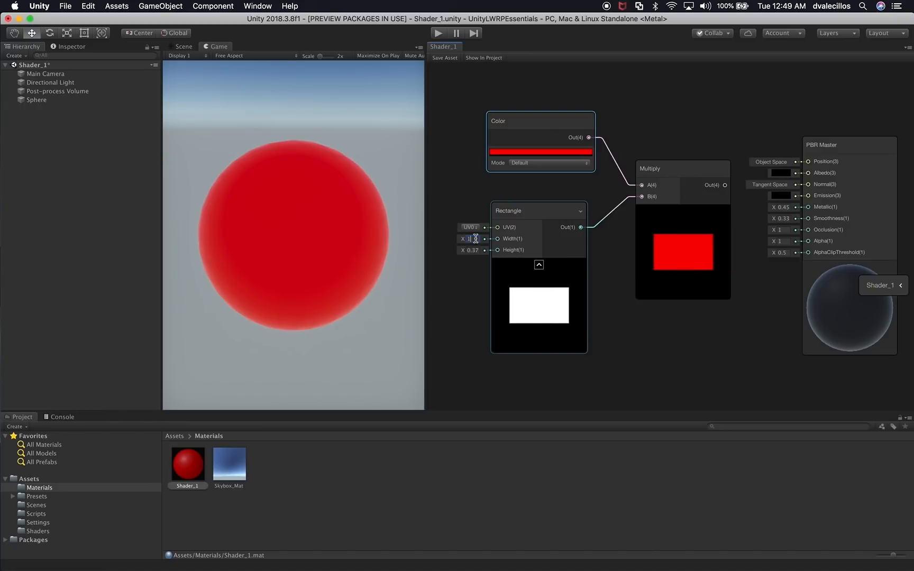
drag(464, 239, 470, 239)
click(473, 239)
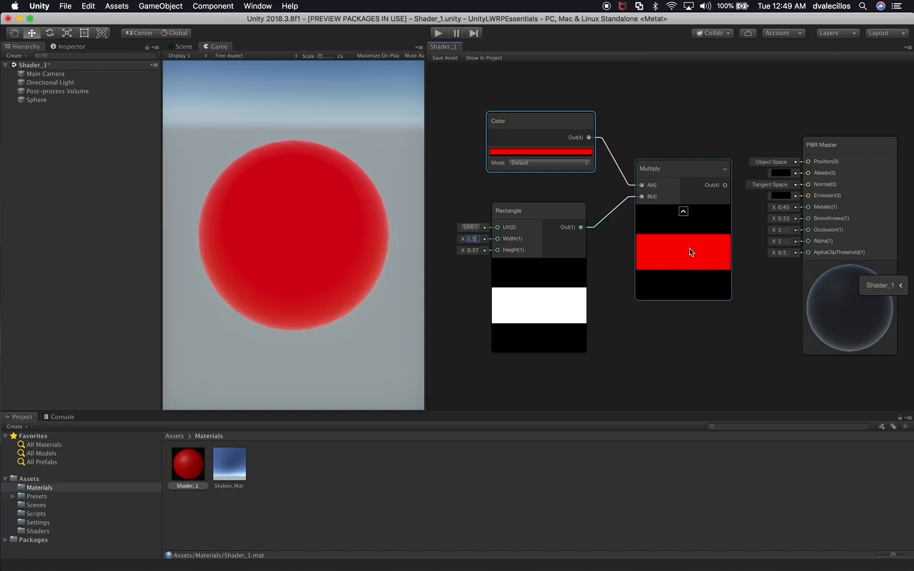
Space out the nodes, connect the Multiply output to the PBR Master's Emission, and save the asset.
drag(557, 120, 536, 105)
drag(557, 232, 519, 229)
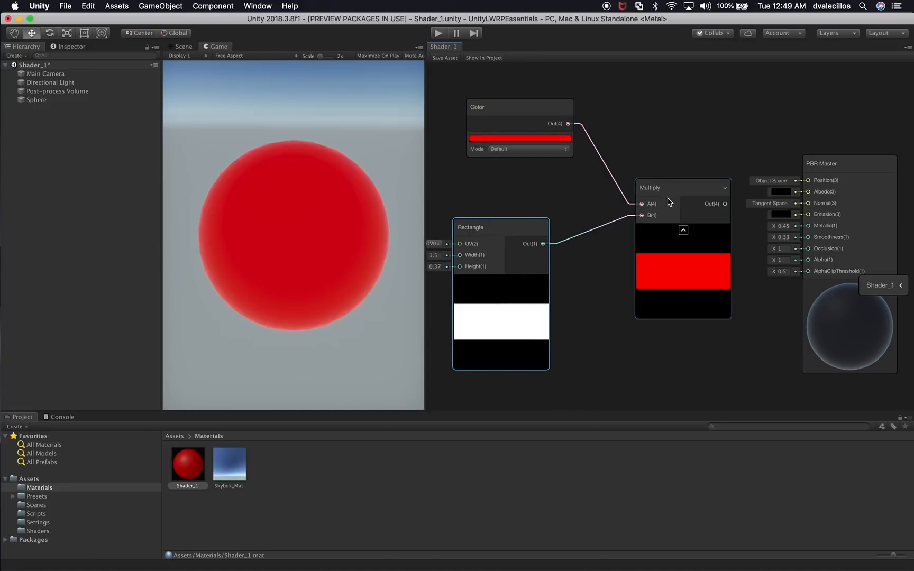
drag(673, 189, 633, 189)
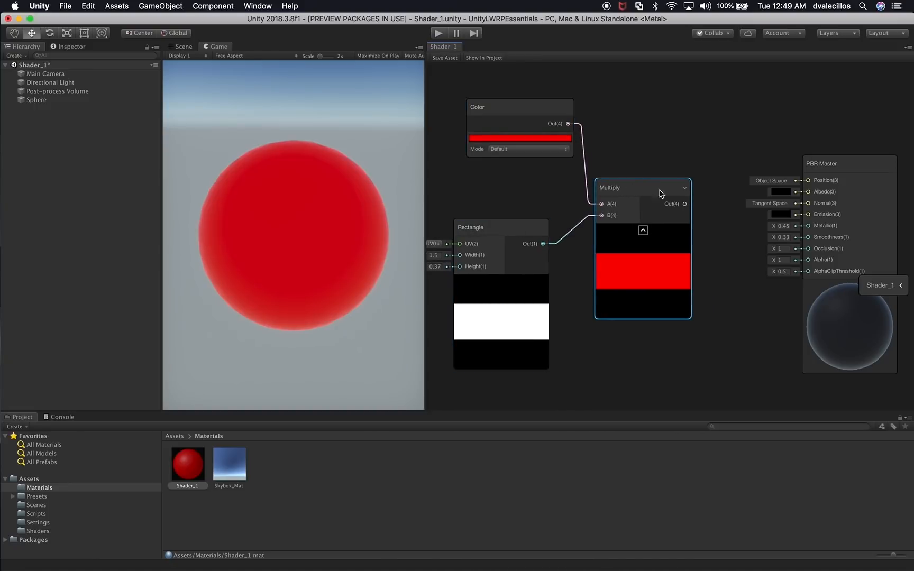
drag(686, 204, 808, 214)
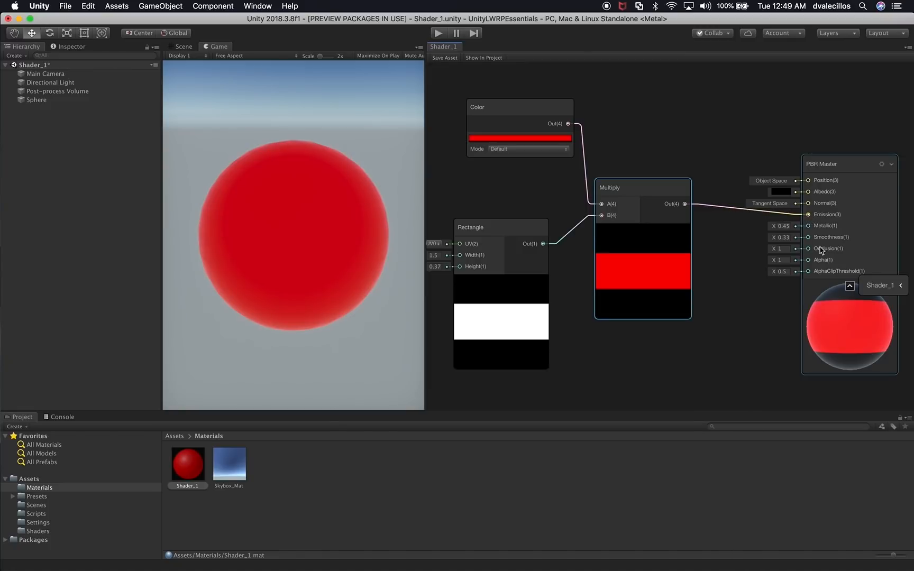
click(447, 58)
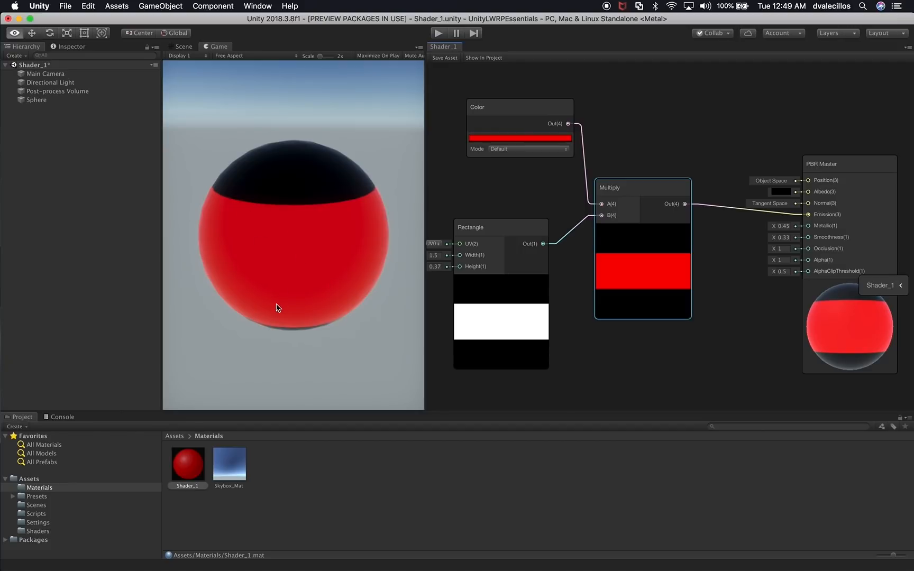
Shrink the 3D gizmo icons in the Scene view and orbit around the sphere to examine its red band.
click(183, 49)
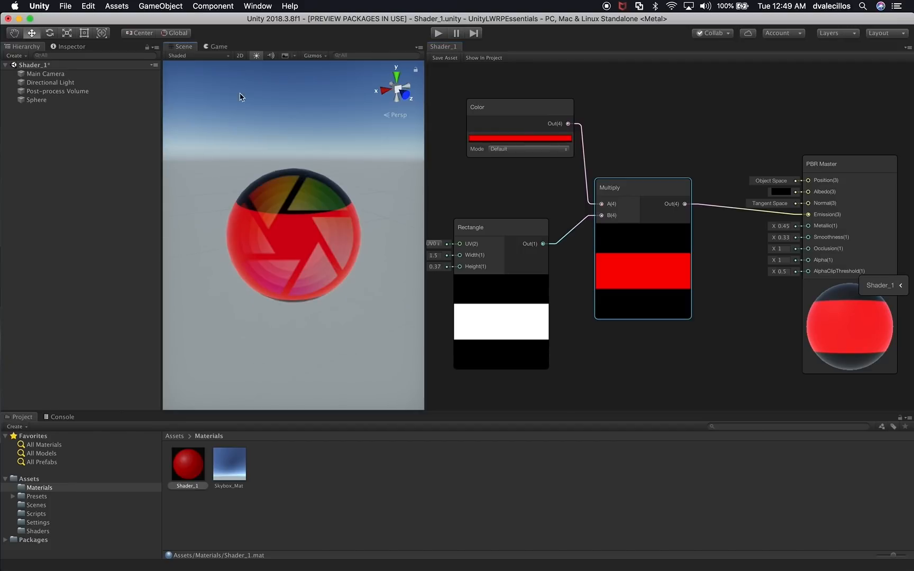
click(313, 56)
click(317, 55)
drag(404, 69, 383, 74)
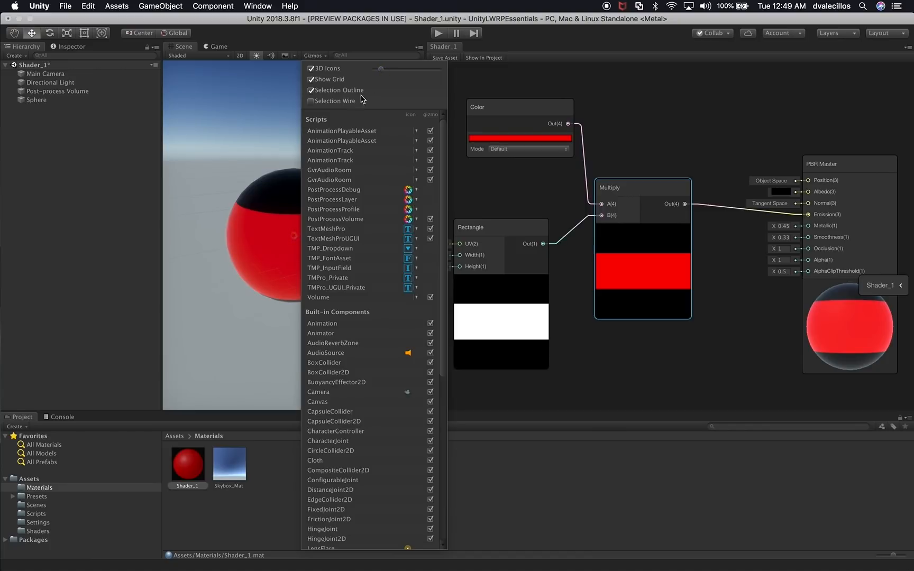
click(279, 114)
mouse_move(279, 115)
alt+mouse_down()
mouse_move(322, 163)
mouse_move(295, 102)
mouse_move(267, 233)
mouse_move(351, 241)
mouse_move(328, 264)
mouse_move(214, 276)
mouse_move(250, 261)
alt+mouse_up()
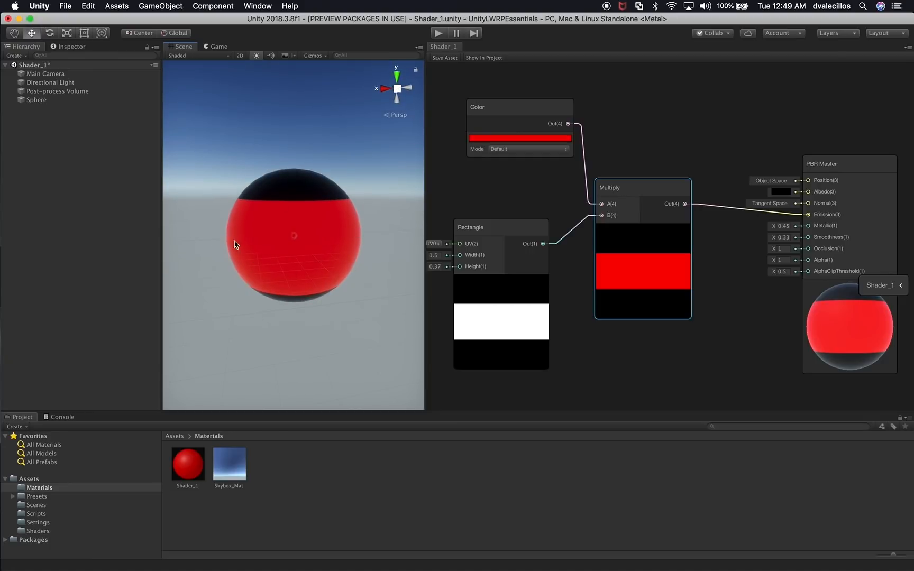
Set the Rectangle node's height to 0.04, save the asset, and move the Color node closer to the Rectangle node.
alt+drag(469, 281, 515, 281)
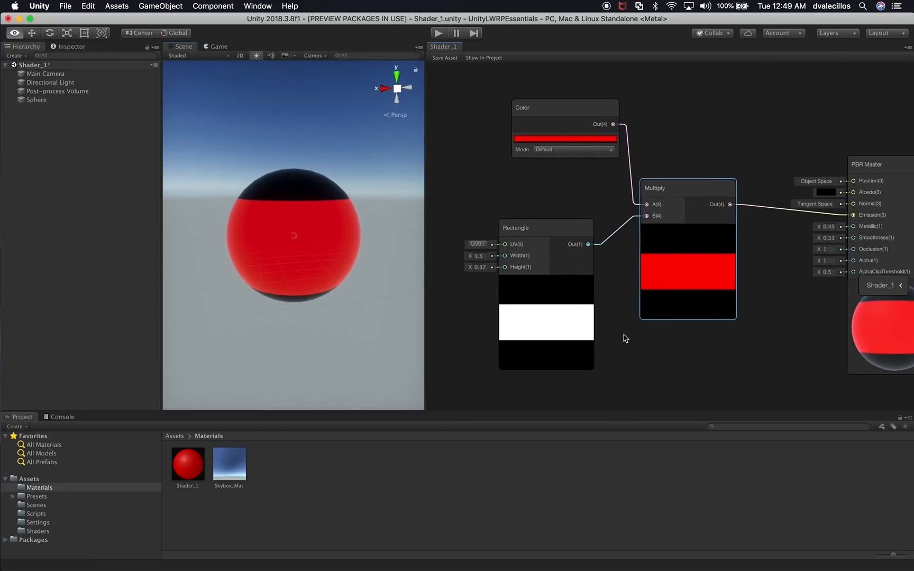
click(460, 269)
drag(460, 270, 465, 271)
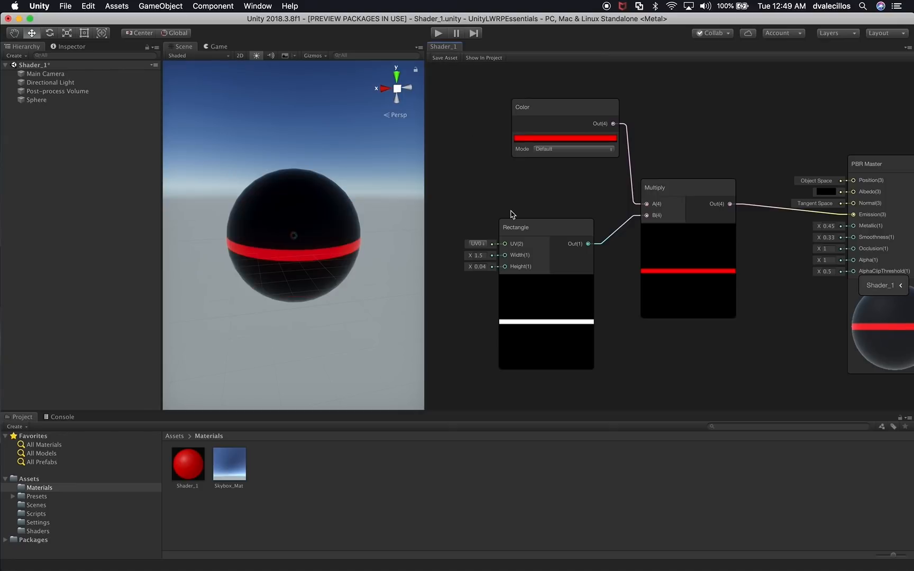
alt+drag(341, 284, 328, 231)
drag(554, 114, 537, 132)
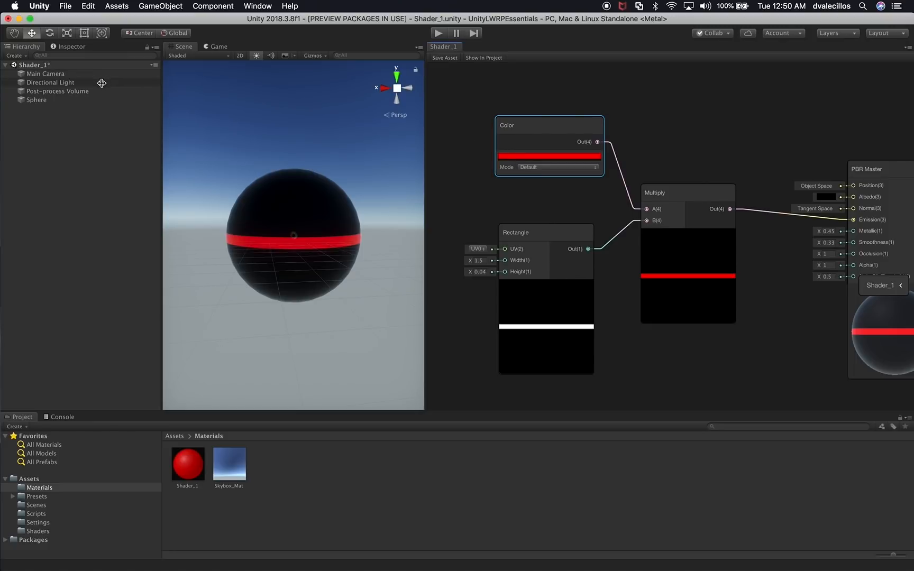
Dock the Inspector beneath the Hierarchy with more height, and collapse the sphere's Mesh Filter and Mesh Renderer components.
click(68, 102)
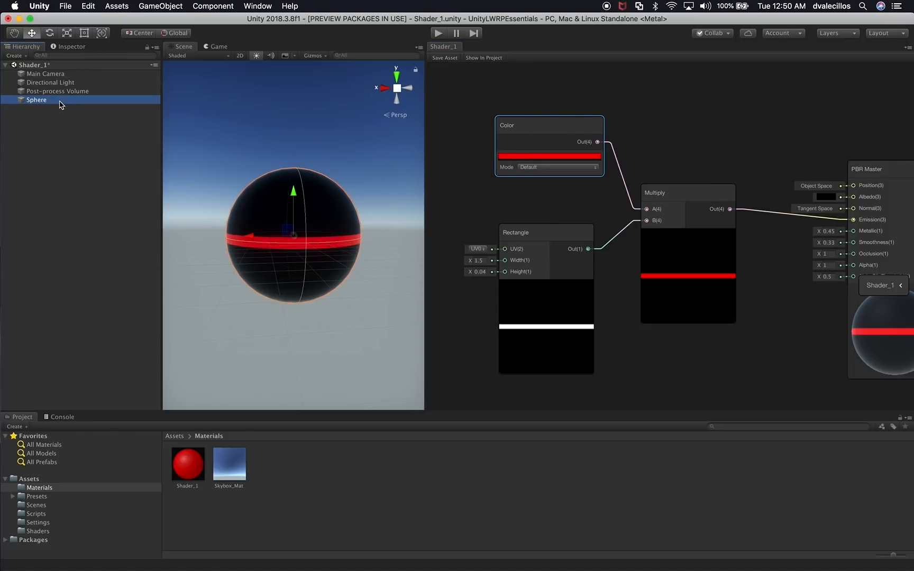
drag(73, 46, 71, 338)
drag(90, 287, 112, 157)
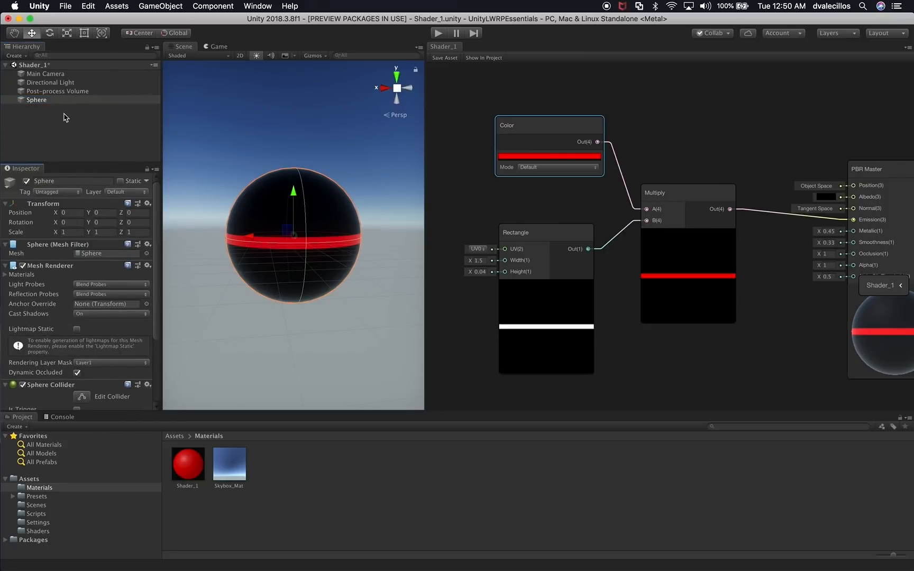
click(5, 275)
click(5, 266)
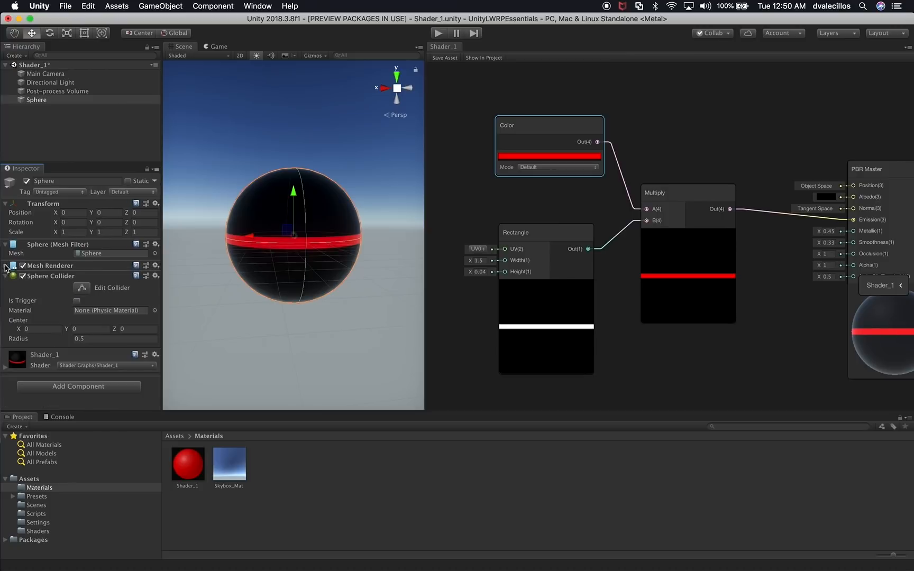
click(5, 244)
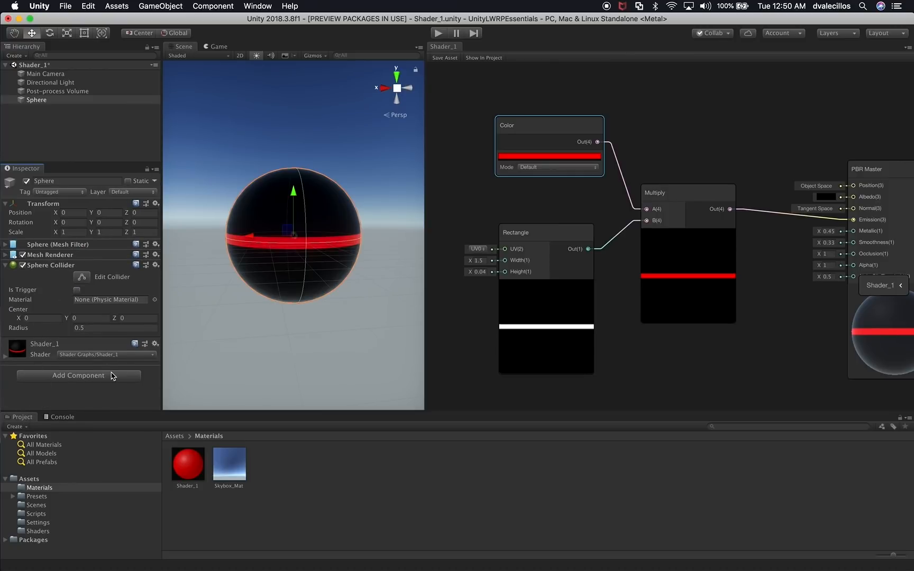
Dock the Project and Console windows alongside the Hierarchy and give the Inspector below them more height.
click(19, 414)
drag(19, 417, 69, 53)
drag(37, 421, 102, 57)
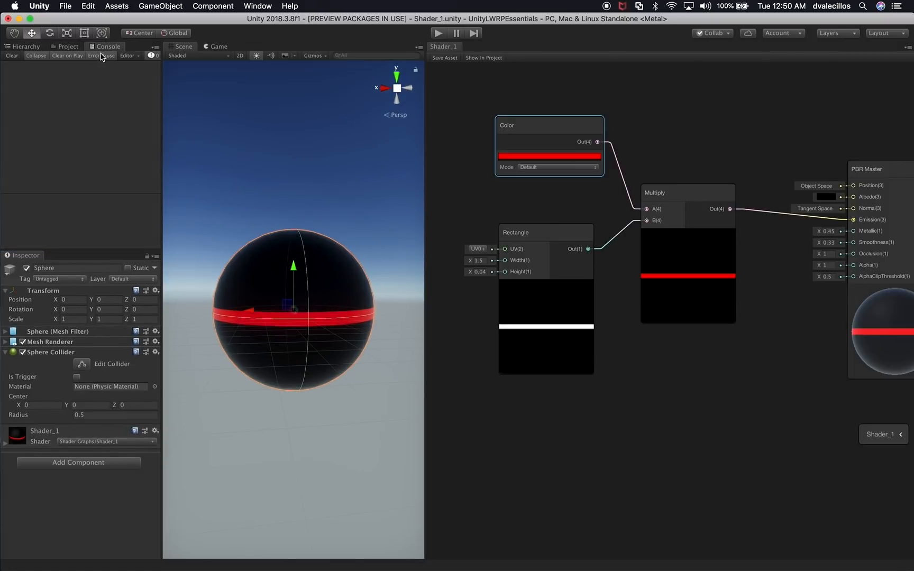
click(33, 47)
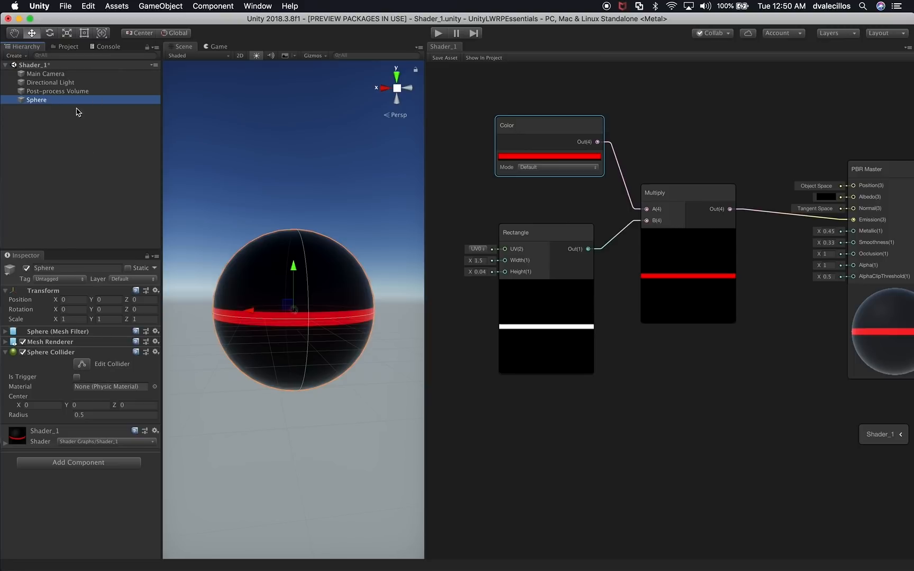
drag(121, 250, 141, 163)
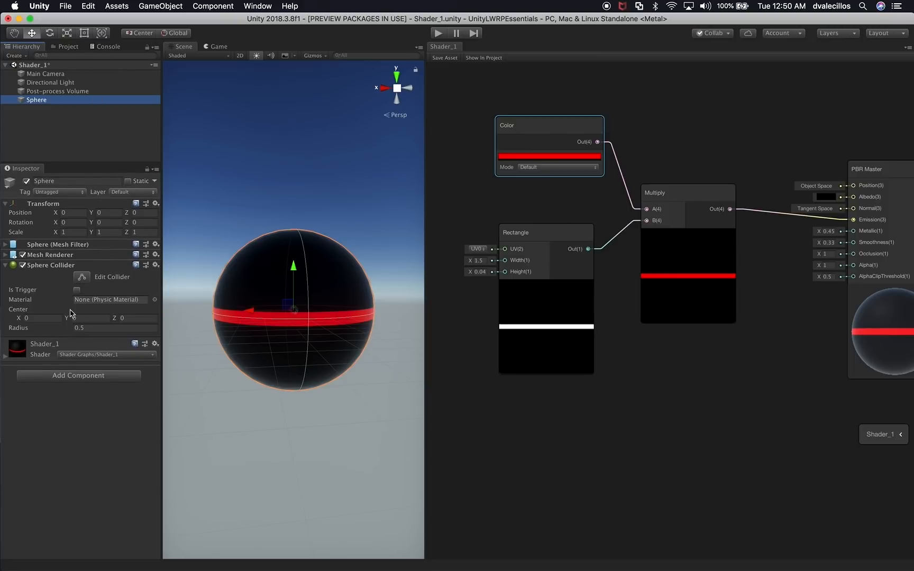
Expand the Shader_1 material settings in the Sphere's Inspector and keep the Sphere selected.
click(49, 352)
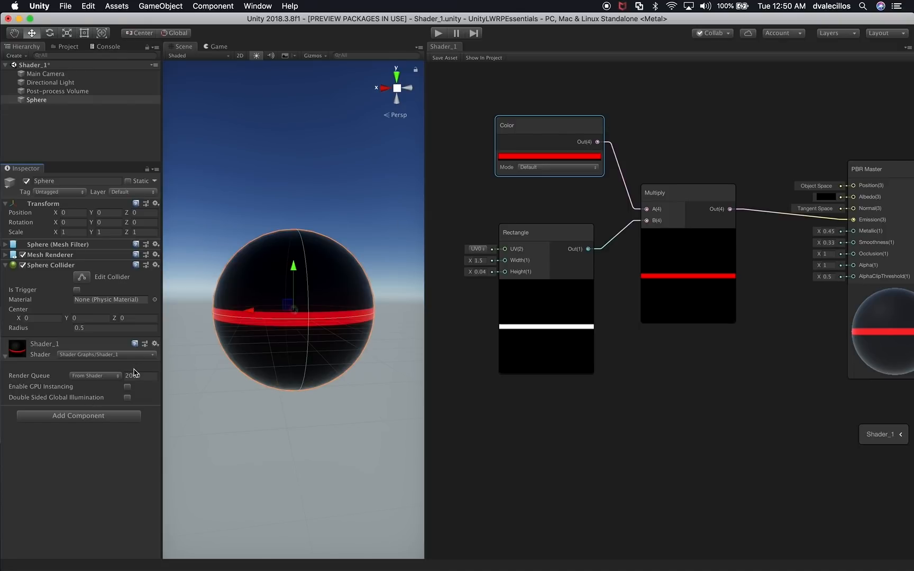
click(423, 169)
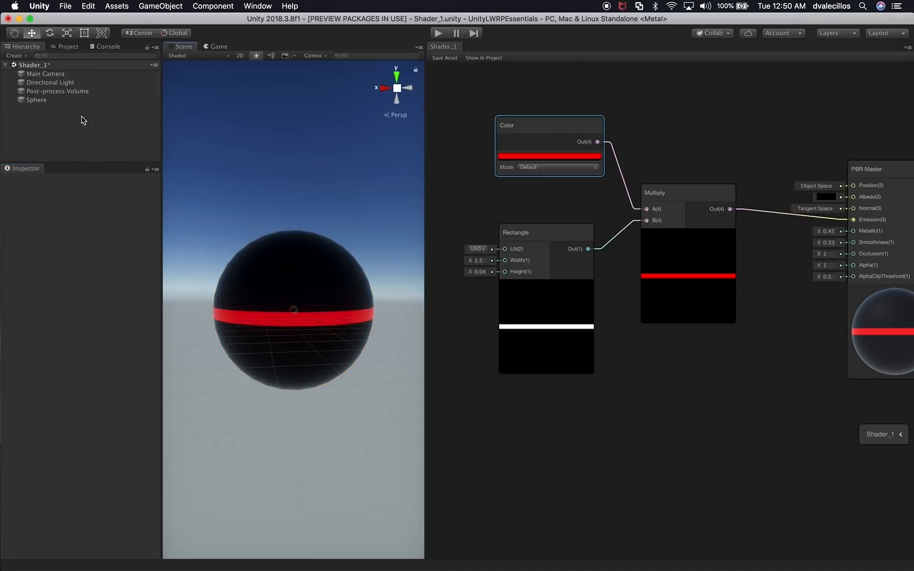
click(57, 101)
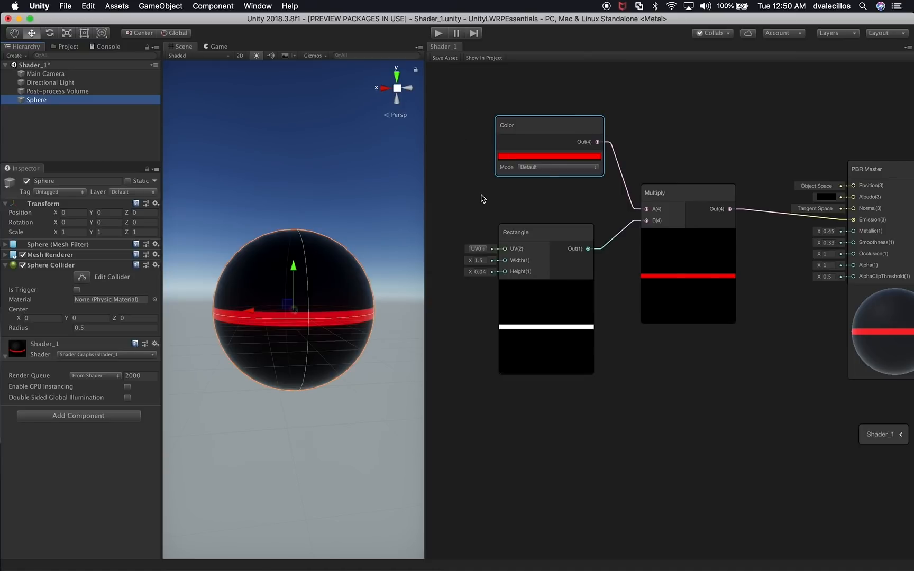
Expand the Shader_1 graph's main preview and move it near the Rectangle node, making room around the nodes.
middle_drag(480, 205, 570, 209)
click(901, 434)
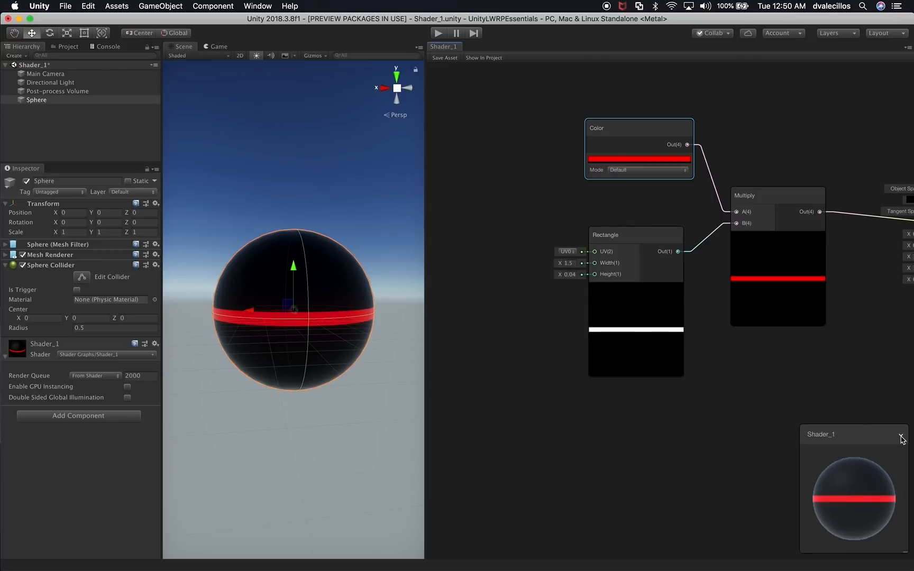
drag(881, 437, 574, 417)
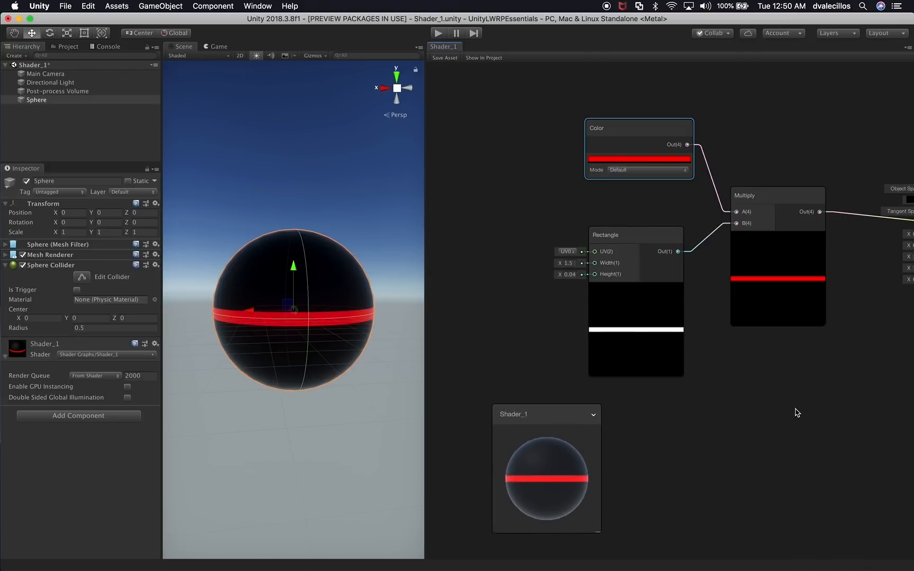
key(f)
scroll(767, 298, down, 4)
alt+drag(756, 244, 715, 234)
click(542, 200)
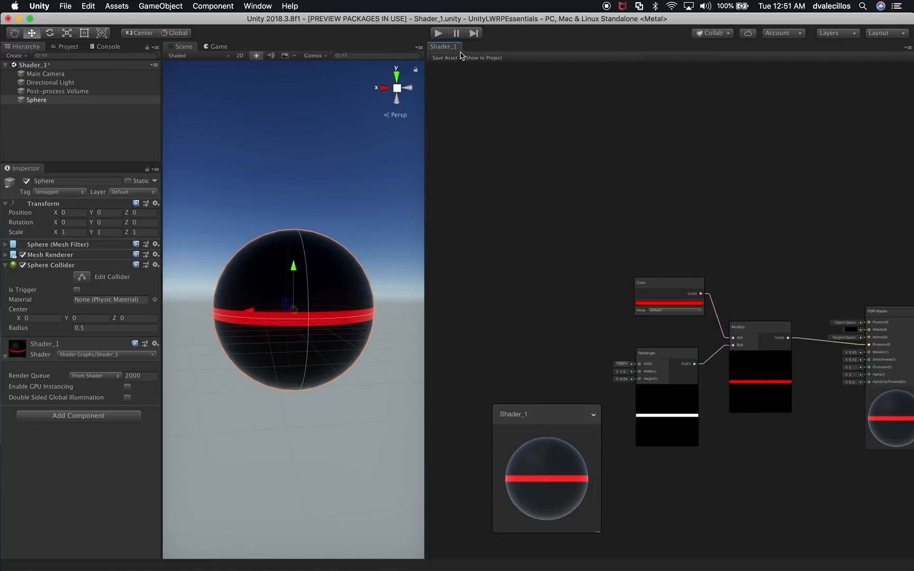
Convert the Color node feeding Multiply into a property and save the shader asset.
scroll(649, 329, up, 2)
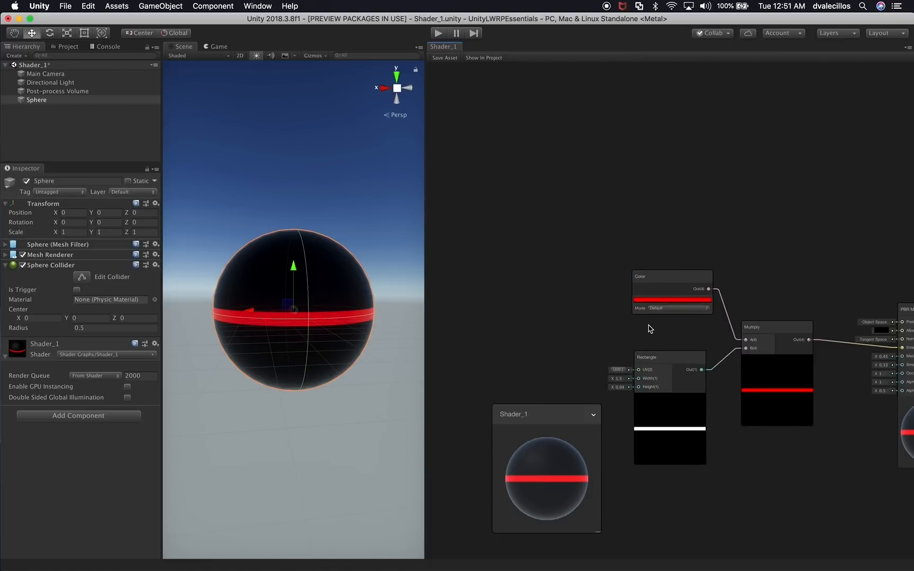
scroll(650, 328, up, 3)
click(640, 298)
right_click(653, 265)
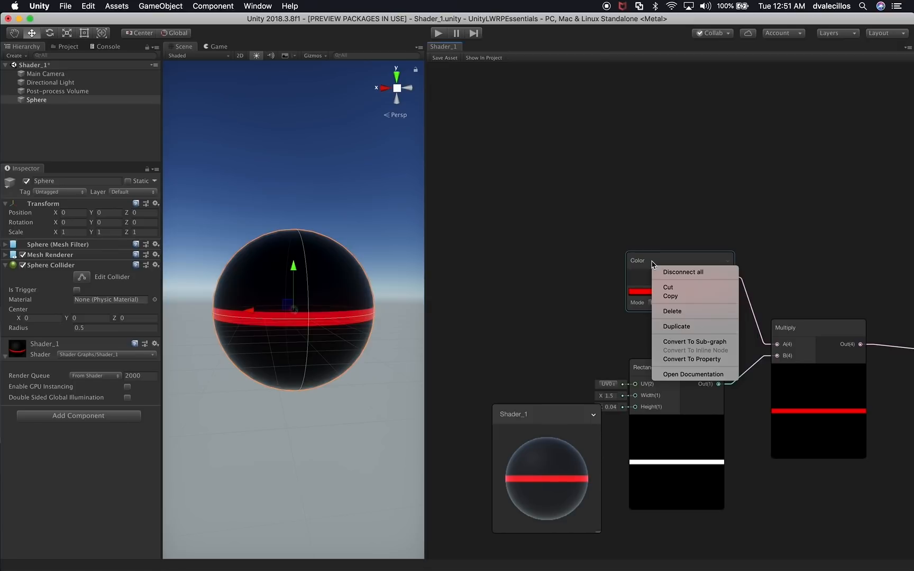
click(681, 360)
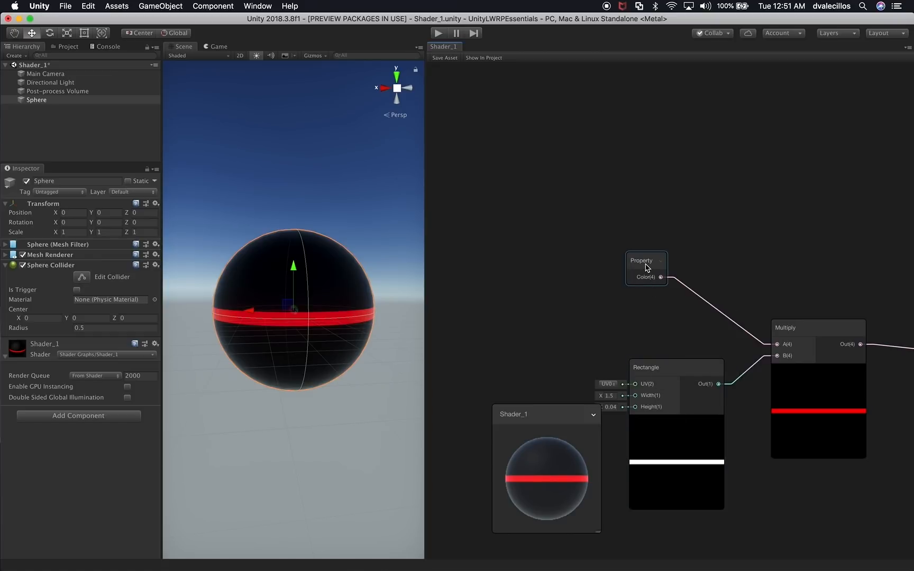
click(643, 271)
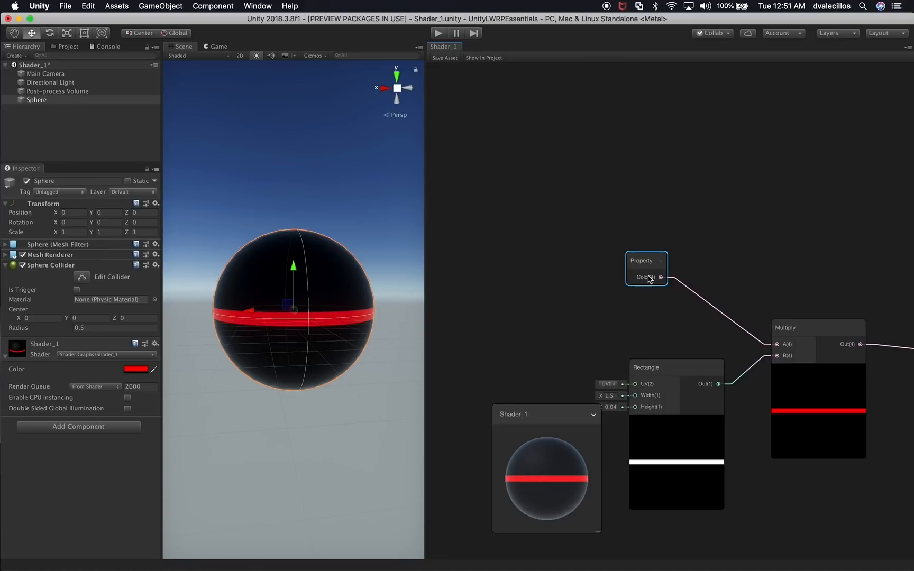
Move the main preview and the Property node up above the Rectangle node's level, and save the scene.
scroll(529, 267, down, 5)
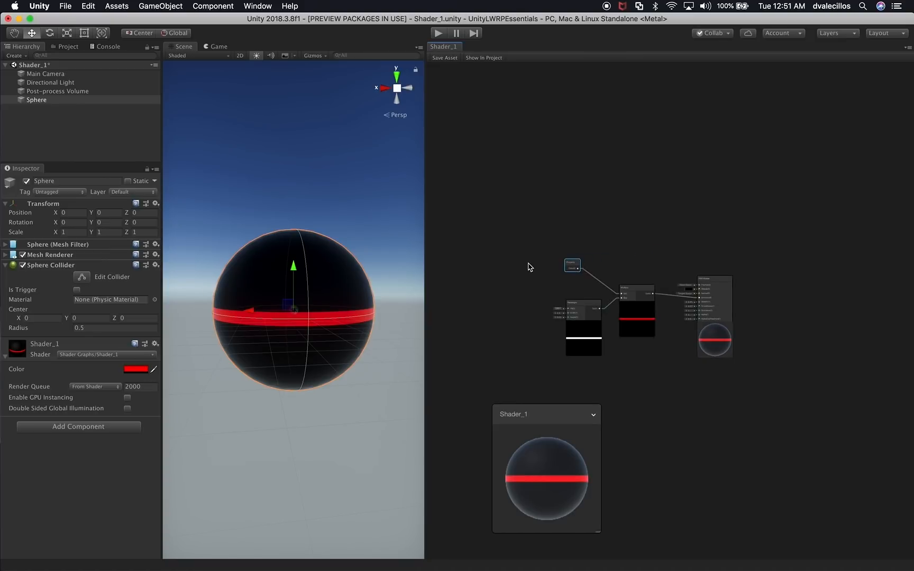
scroll(529, 266, up, 5)
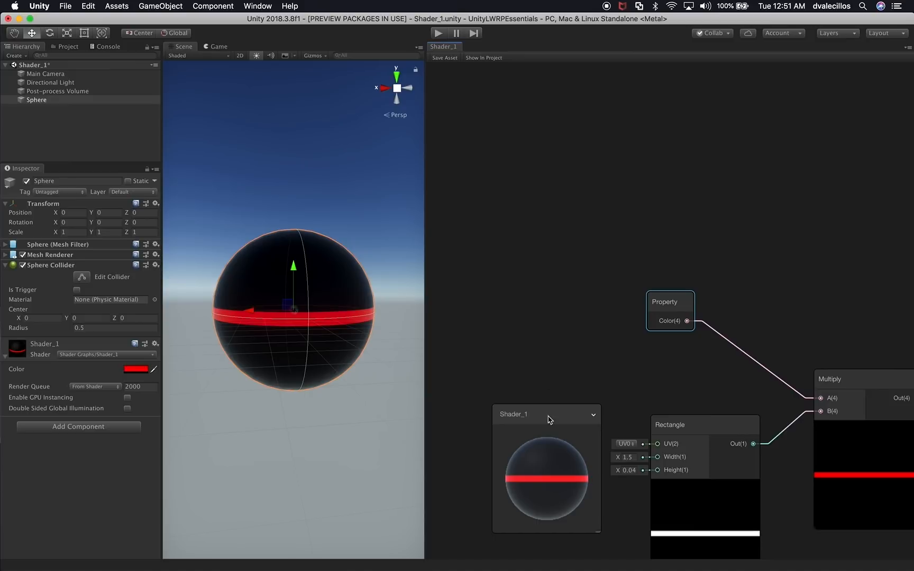
drag(552, 426, 520, 240)
click(561, 230)
click(561, 232)
drag(670, 306, 640, 249)
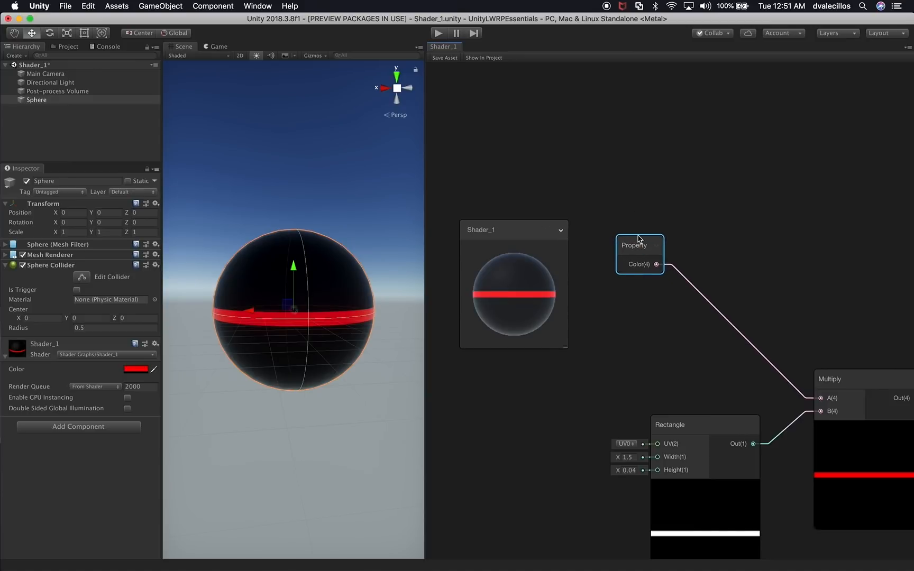
right_click(631, 161)
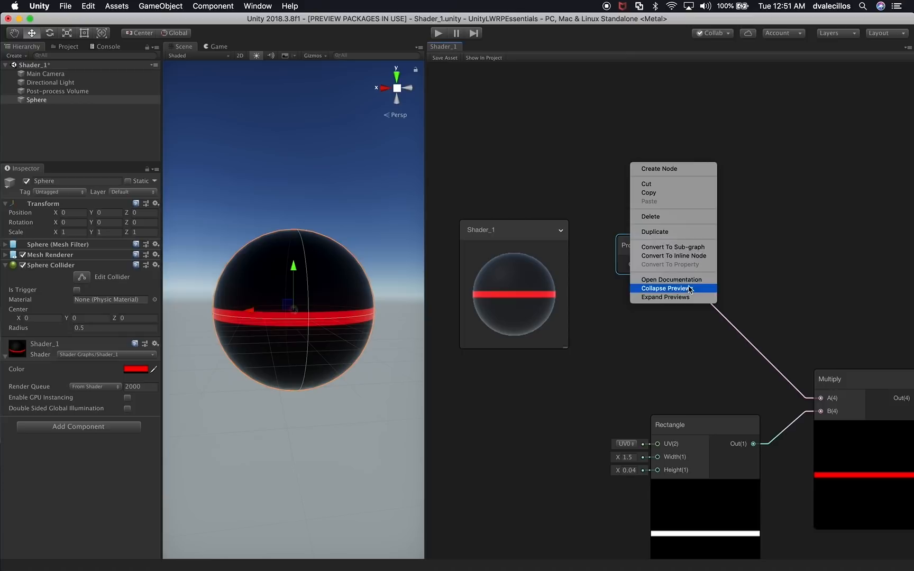
click(579, 151)
key(super+s)
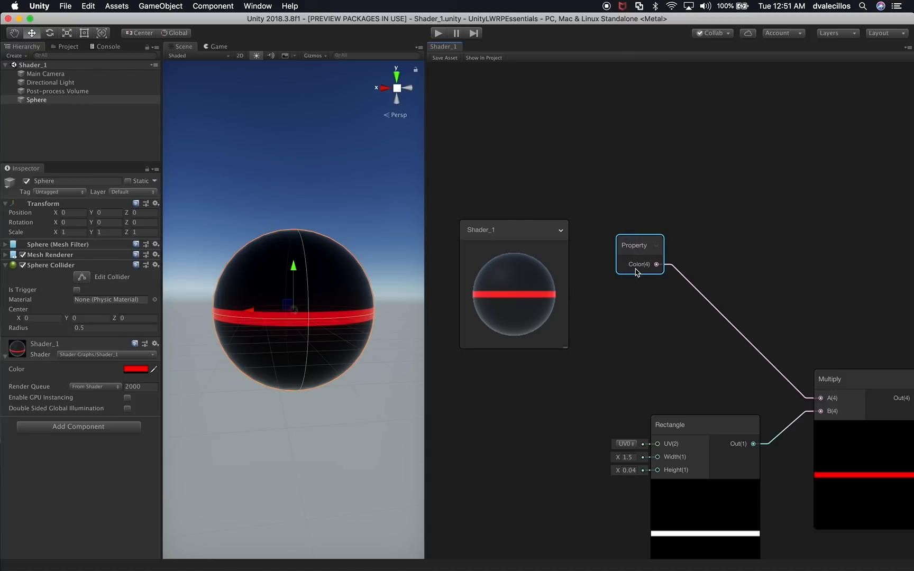
Close the Shader_1 graph tab and select the Sphere in the Hierarchy.
right_click(445, 50)
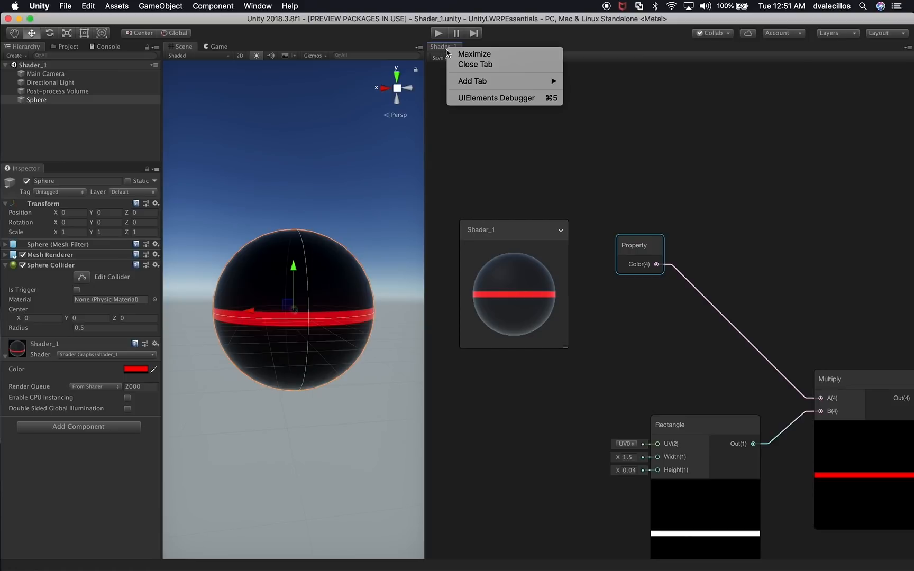
click(466, 64)
click(67, 108)
click(71, 101)
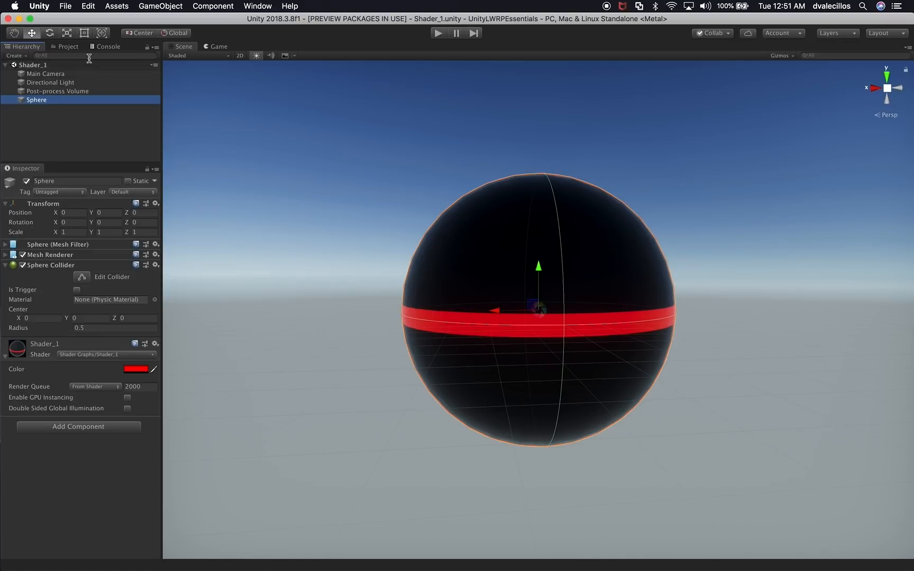
Reopen the Shader_1 graph from the project's Shaders folder and dock its window beside a narrower Scene view.
click(62, 47)
scroll(130, 119, down, 2)
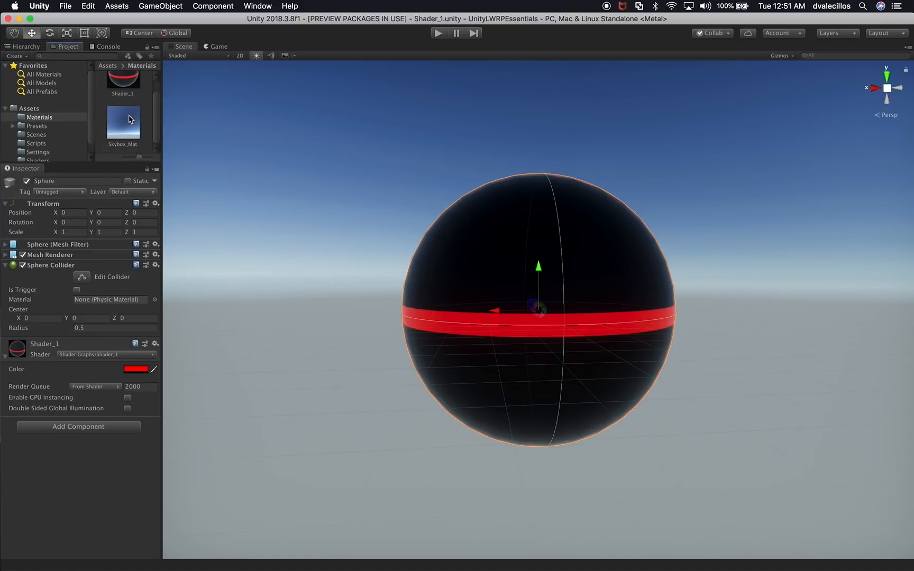
scroll(60, 123, down, 1)
click(38, 138)
click(52, 148)
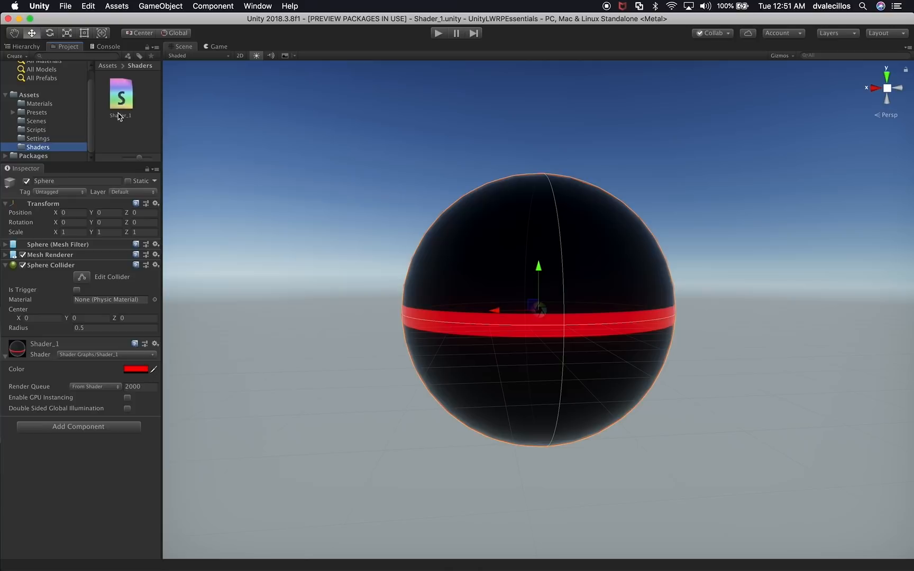
click(130, 94)
double_click(130, 95)
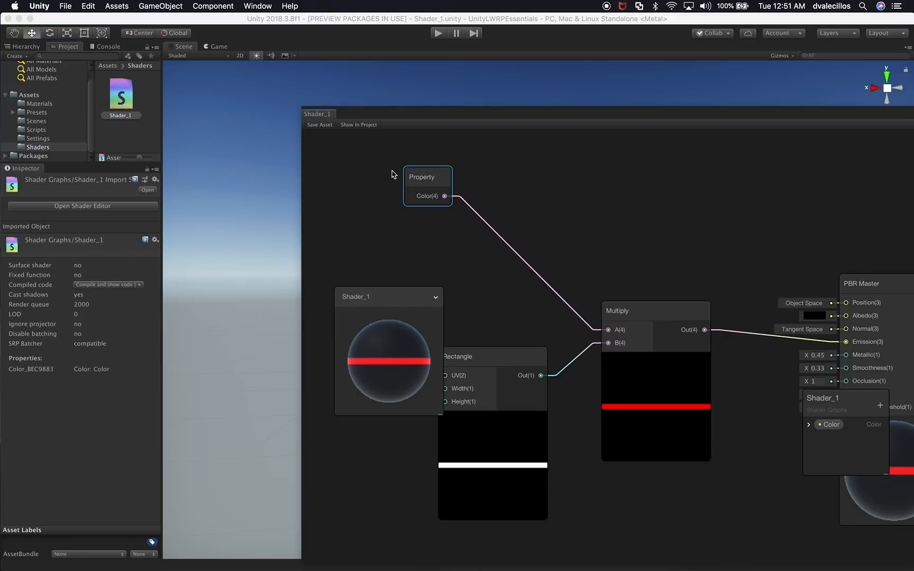
drag(330, 115, 849, 123)
drag(804, 143, 337, 201)
Examine the exposed Color on the Shader_1 material in the Materials folder and on the Sphere.
click(35, 118)
click(118, 98)
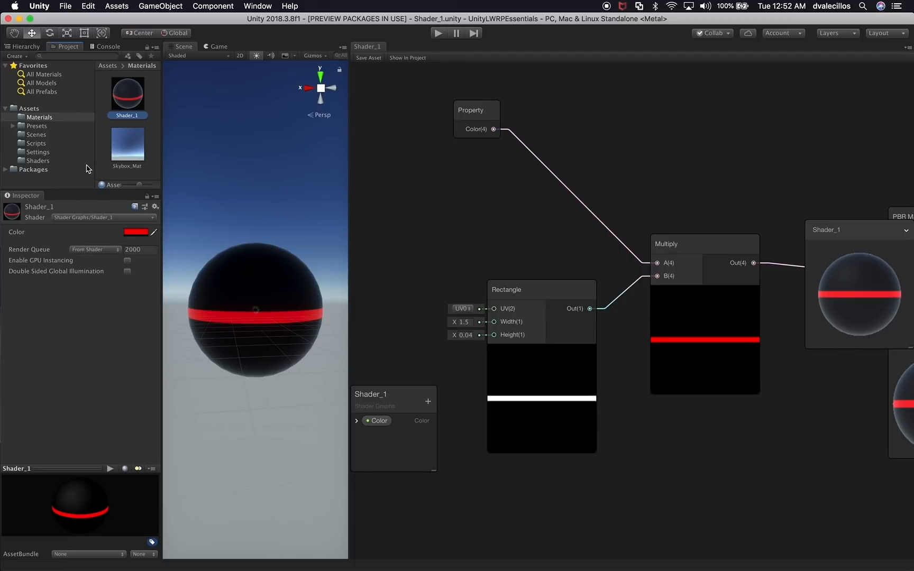
click(23, 46)
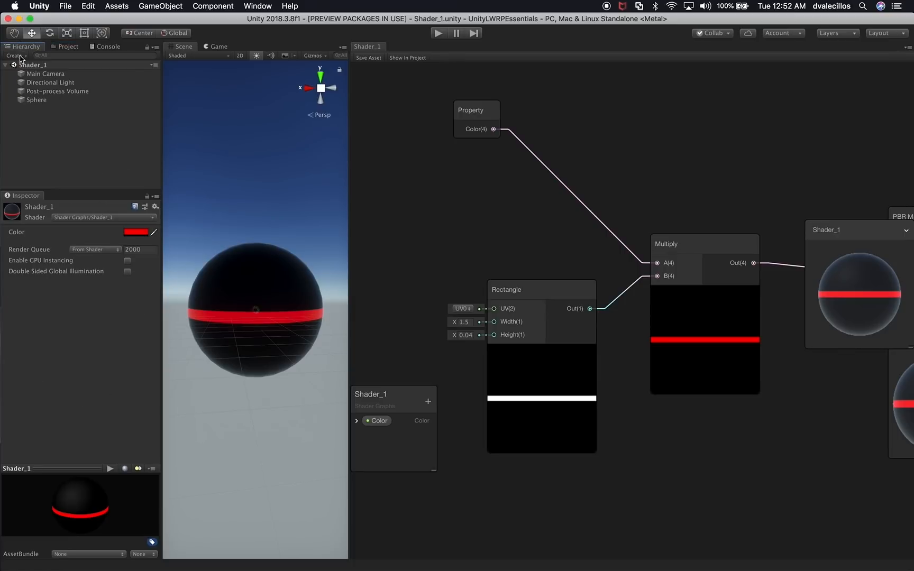
click(29, 100)
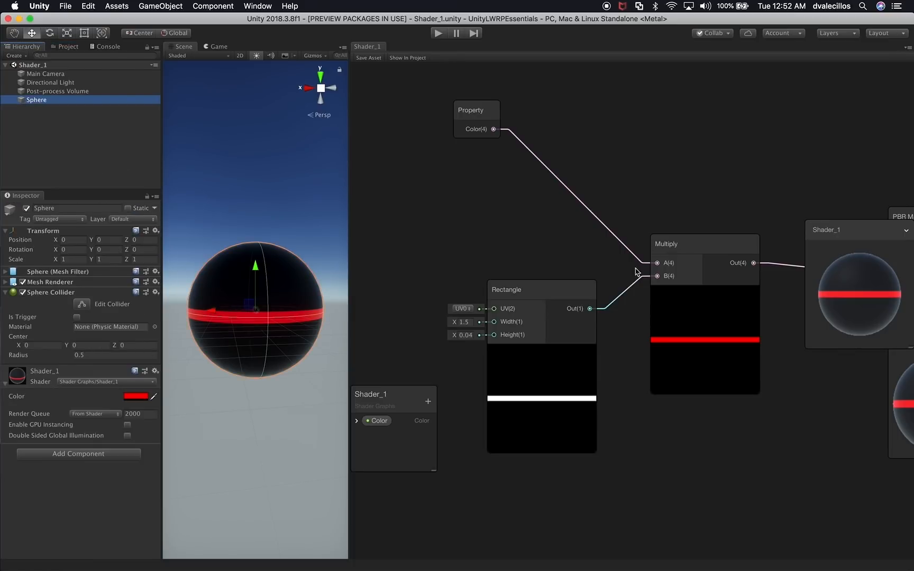
Place the blackboard and the main preview above the nodes and move the Property node clear of the blackboard.
drag(388, 405, 392, 113)
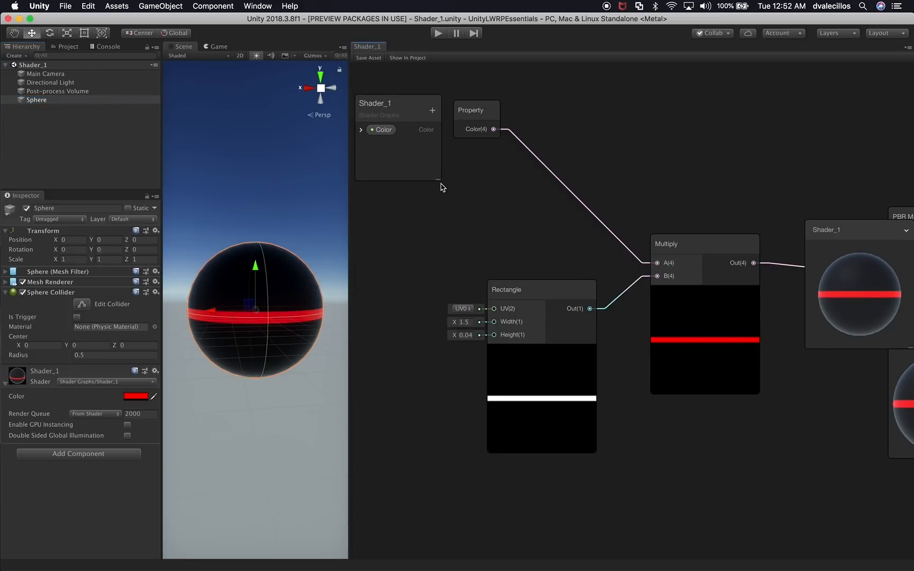
key(a)
drag(822, 227, 592, 102)
click(433, 109)
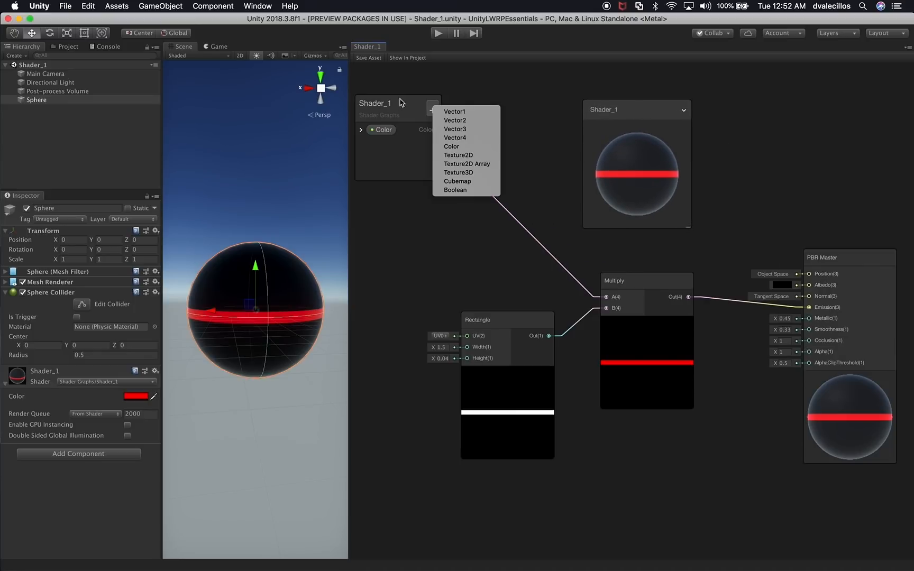
click(387, 113)
drag(451, 170, 500, 187)
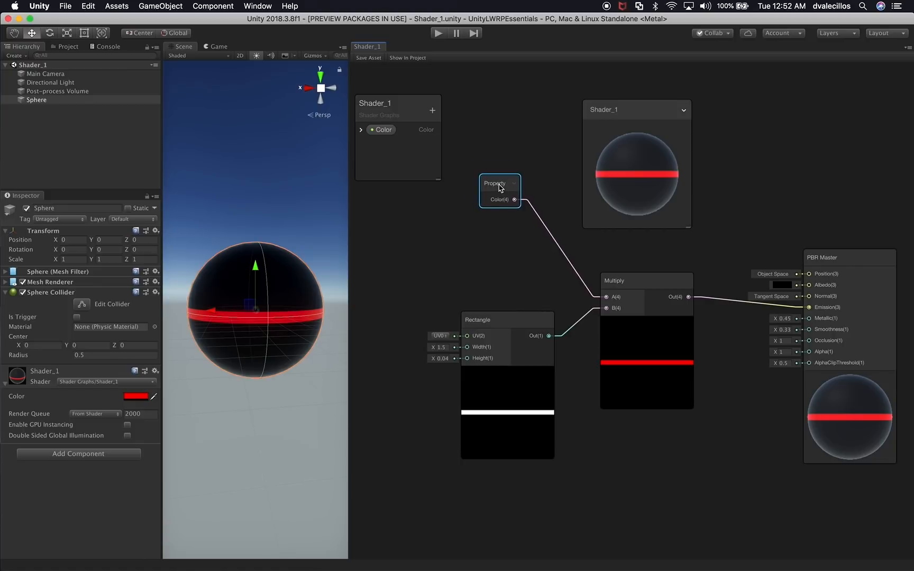
Expand the Color property's settings, enlarge the blackboard to show them, and place the Property node just above the Rectangle node.
click(361, 130)
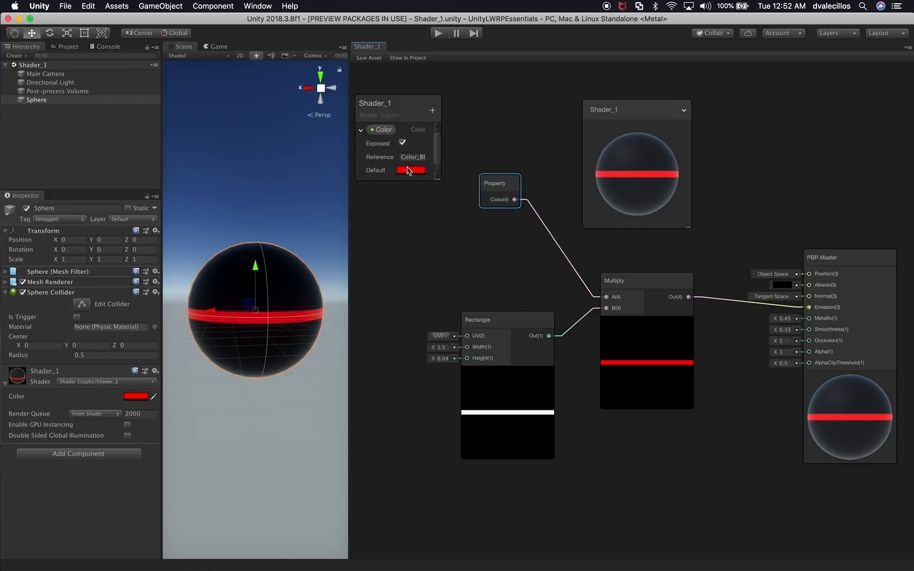
drag(432, 177, 502, 228)
drag(516, 185, 497, 279)
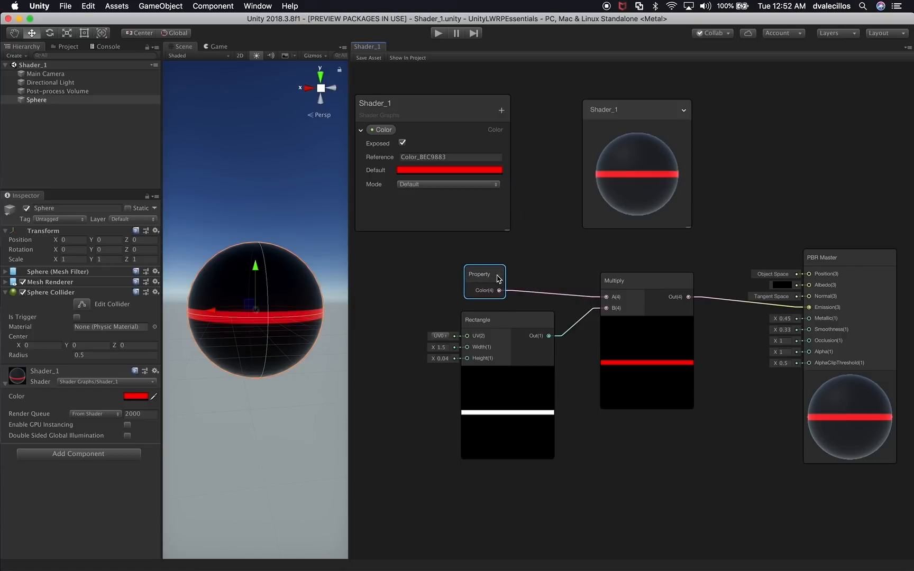
Rename the blackboard's Color property to LineColor and select its Property node.
double_click(378, 130)
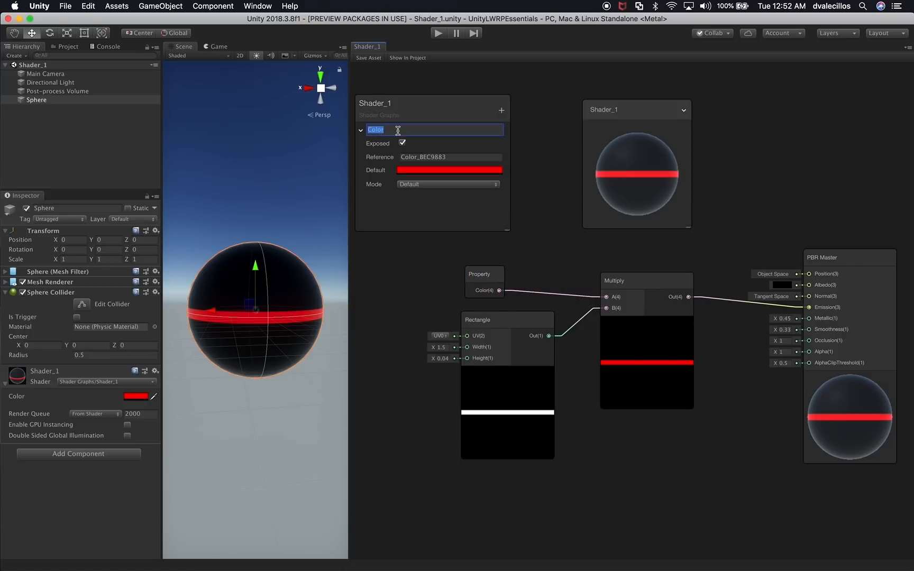
text(Line)
key(Return)
click(478, 283)
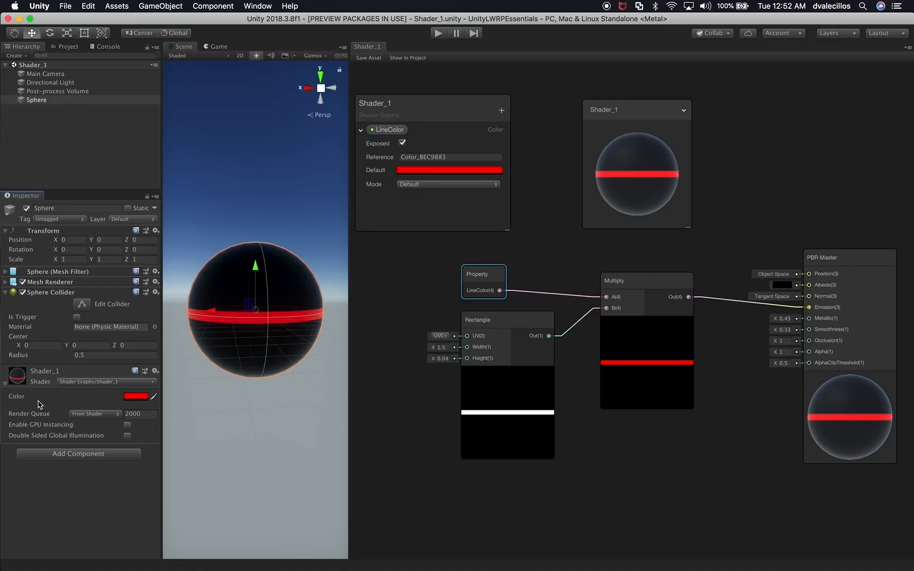
Save the shader asset and add a space to the property's name so it reads Line Color.
click(372, 56)
double_click(386, 130)
click(380, 130)
key(Return)
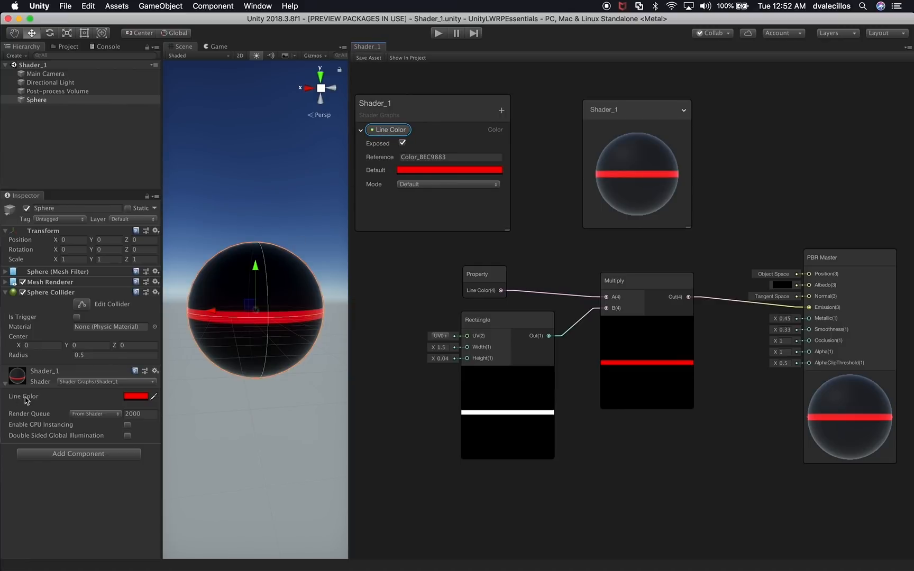
Set the Line Color on the Sphere's Shader_1 material to orange, F3A804.
click(140, 397)
mouse_move(651, 183)
mouse_down()
mouse_move(646, 161)
mouse_move(675, 134)
mouse_move(701, 135)
mouse_move(718, 156)
mouse_move(709, 139)
mouse_up()
click(694, 128)
click(687, 163)
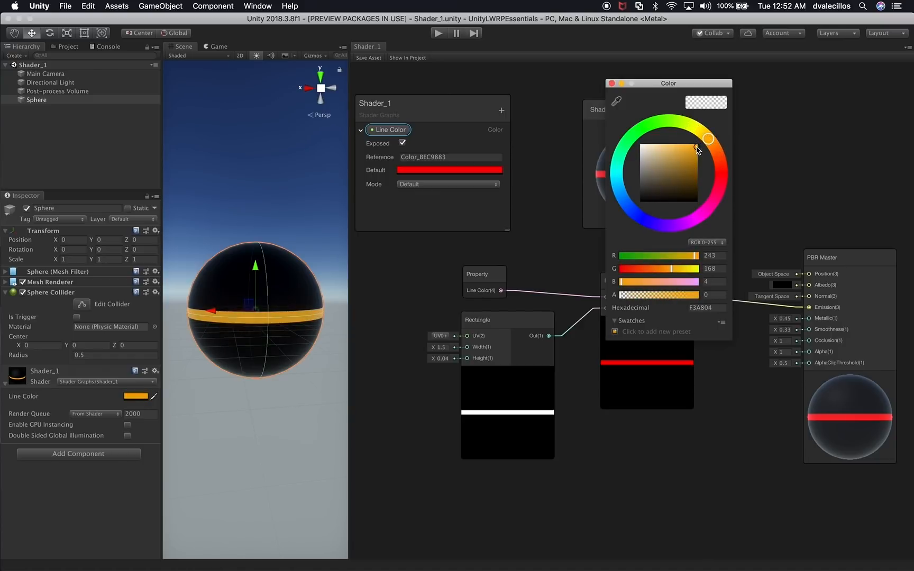
key(Return)
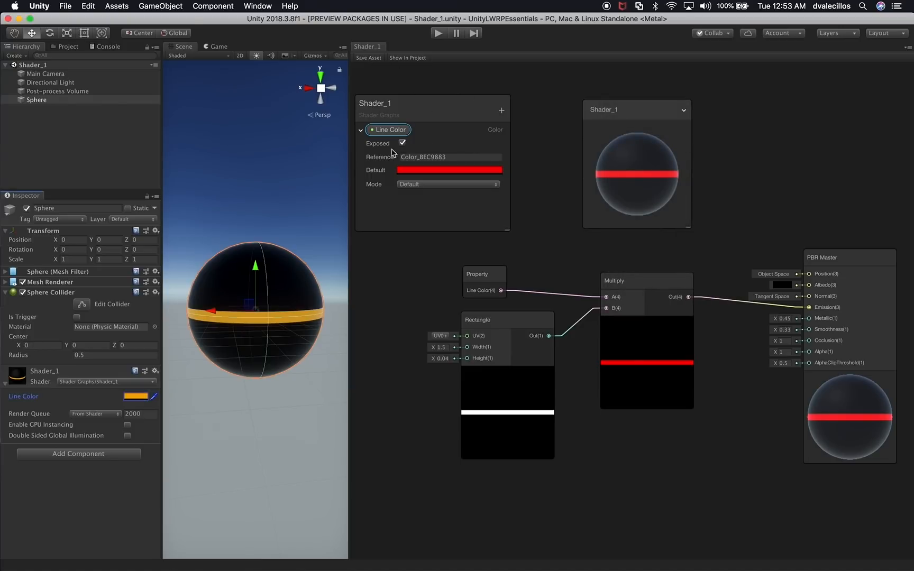
Move the Multiply and Rectangle nodes slightly lower to leave space beneath the Property node.
click(377, 68)
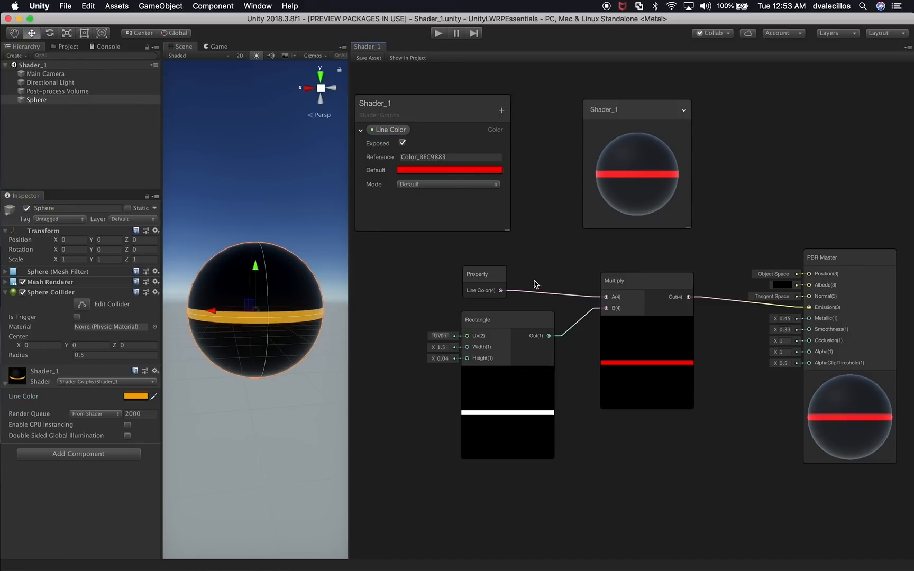
drag(645, 287, 642, 325)
drag(526, 320, 517, 339)
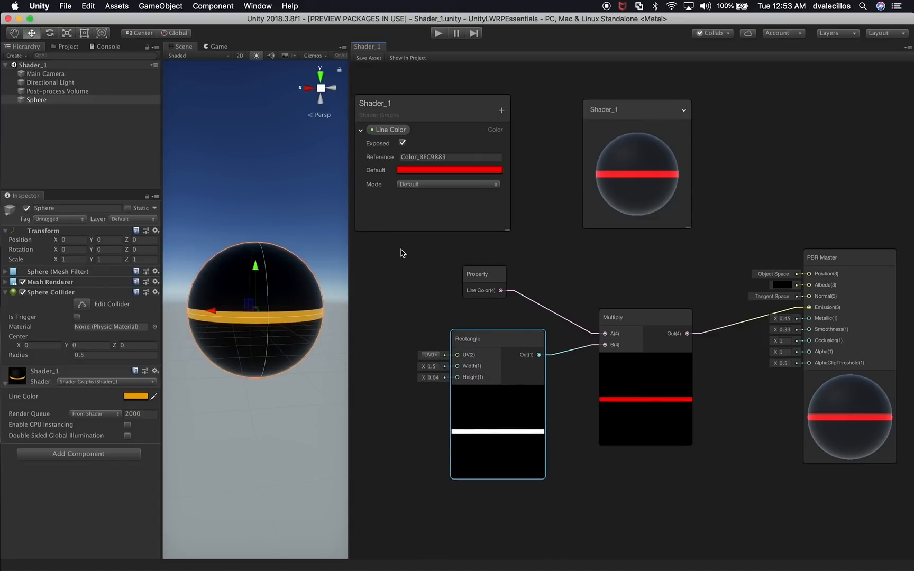
Add a Vector1 property to the Shader_1 blackboard and name it Line Height.
right_click(413, 263)
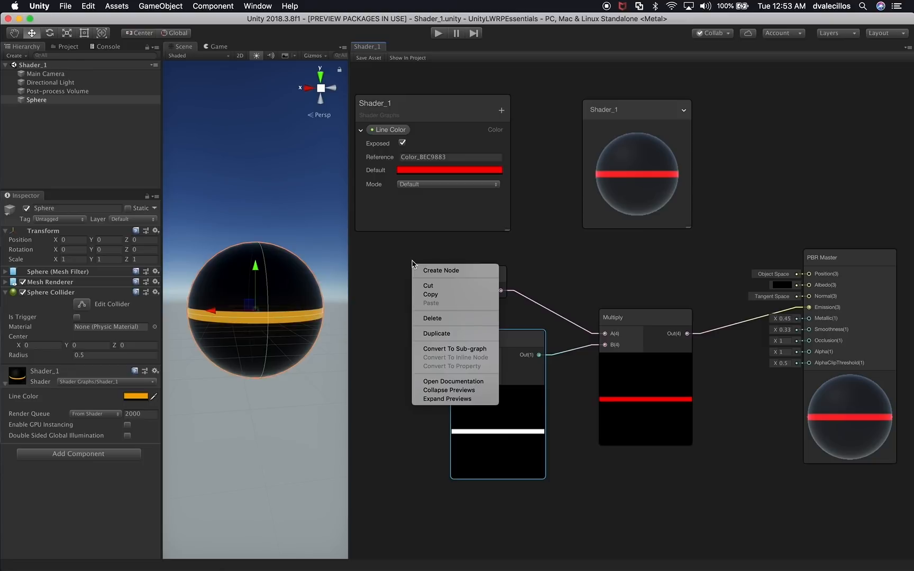
click(391, 263)
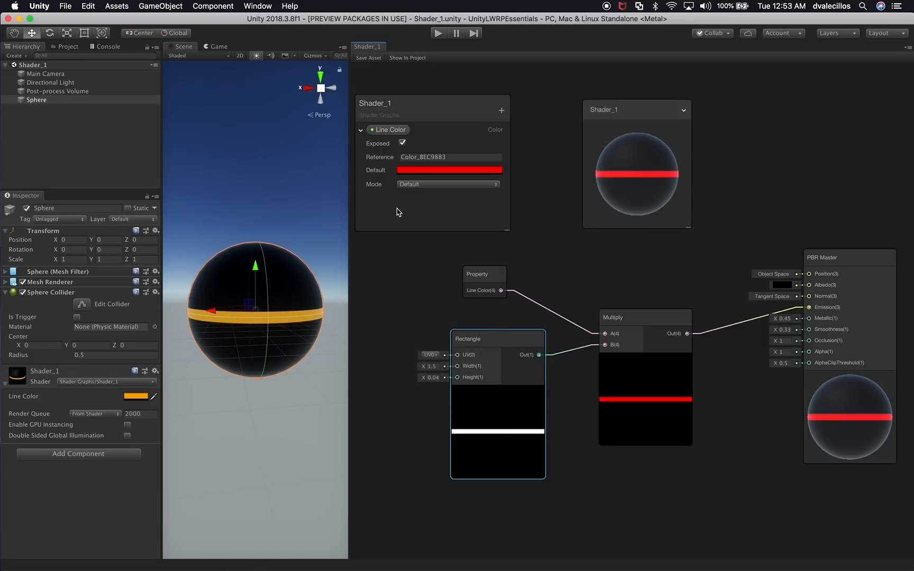
click(501, 111)
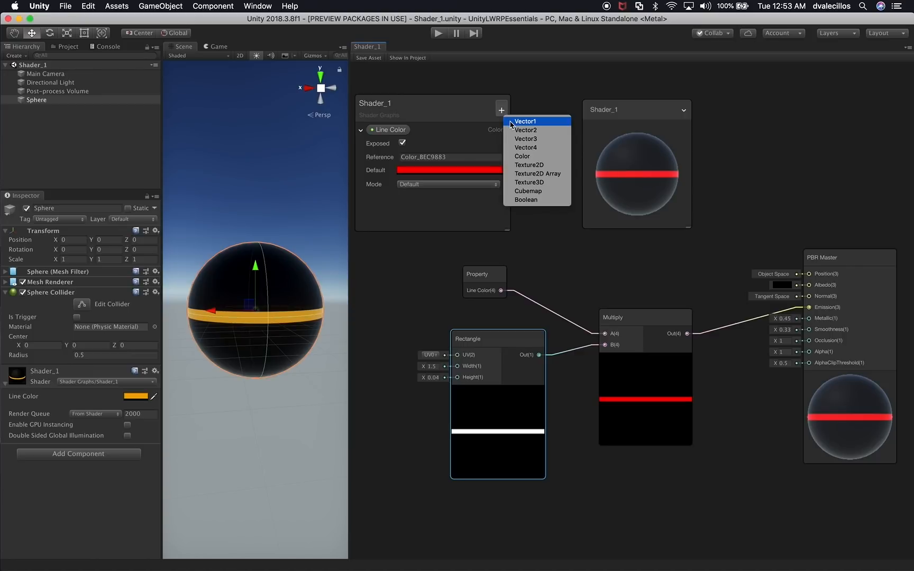
click(524, 121)
text(L)
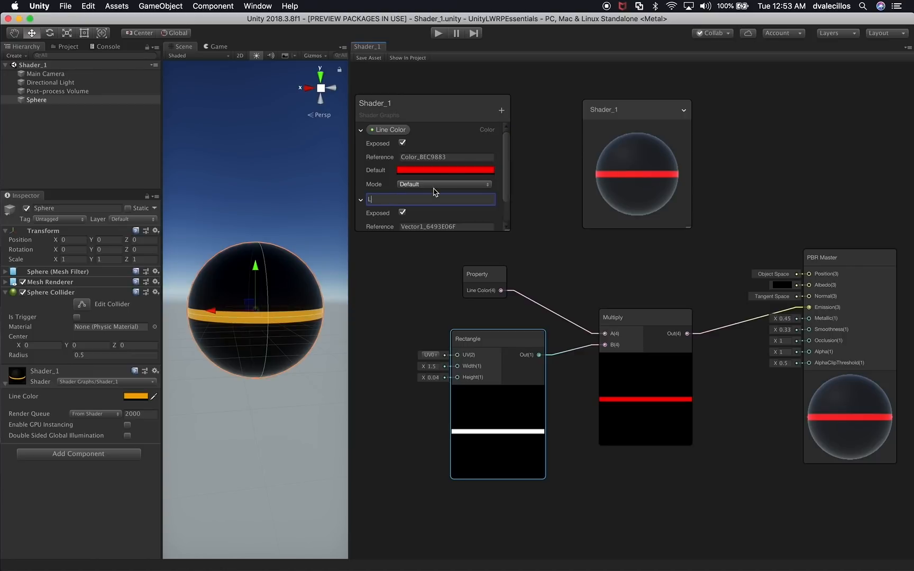
text(ine Height)
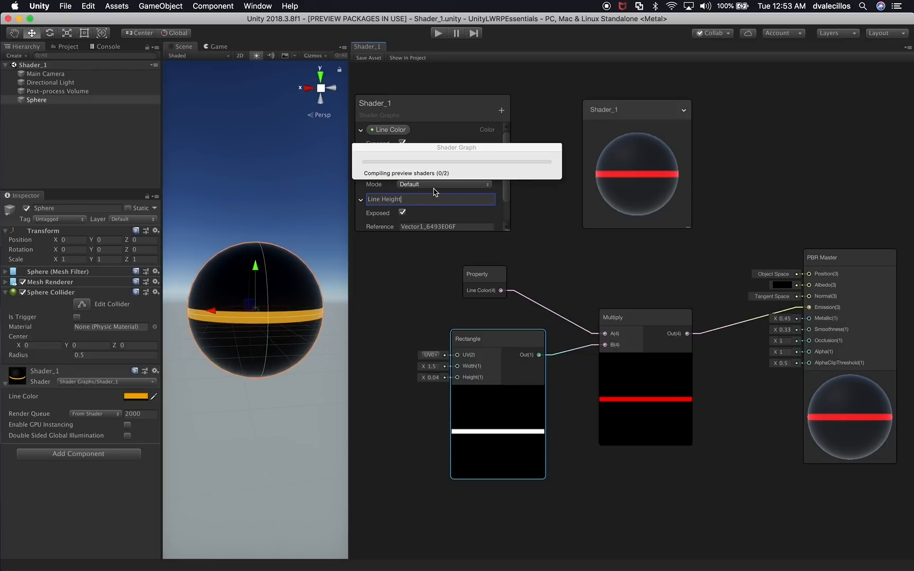
key(Return)
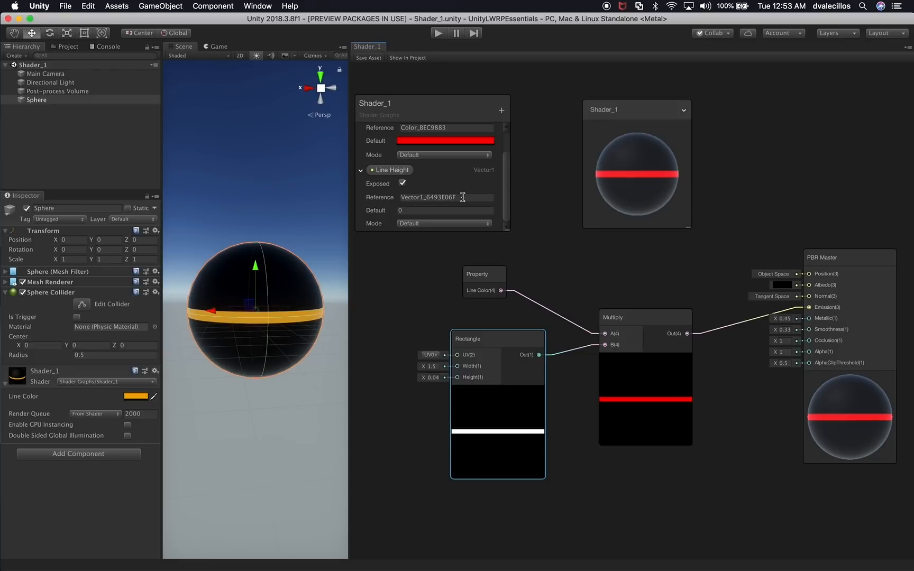
Try Slider mode on the Line Height property and a Height of 1 on the Rectangle node.
click(405, 223)
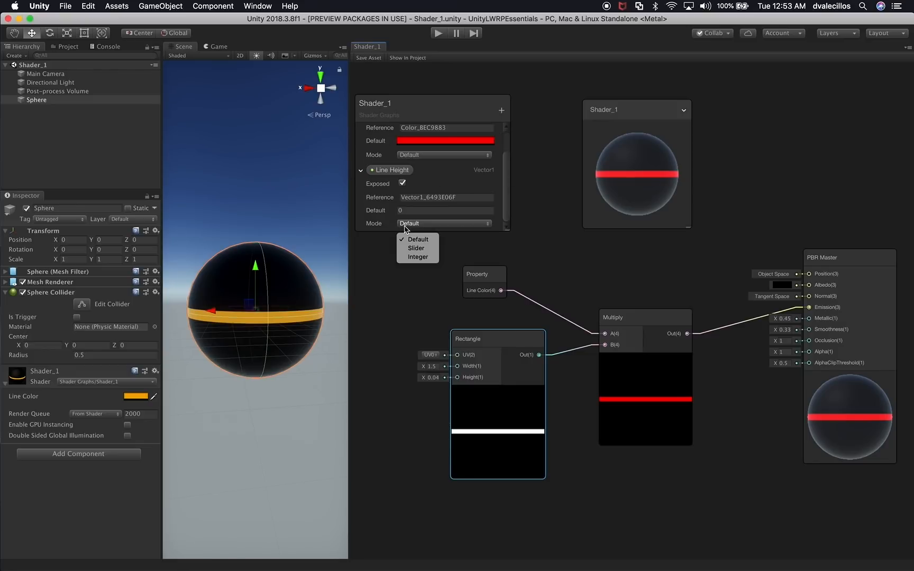
click(407, 248)
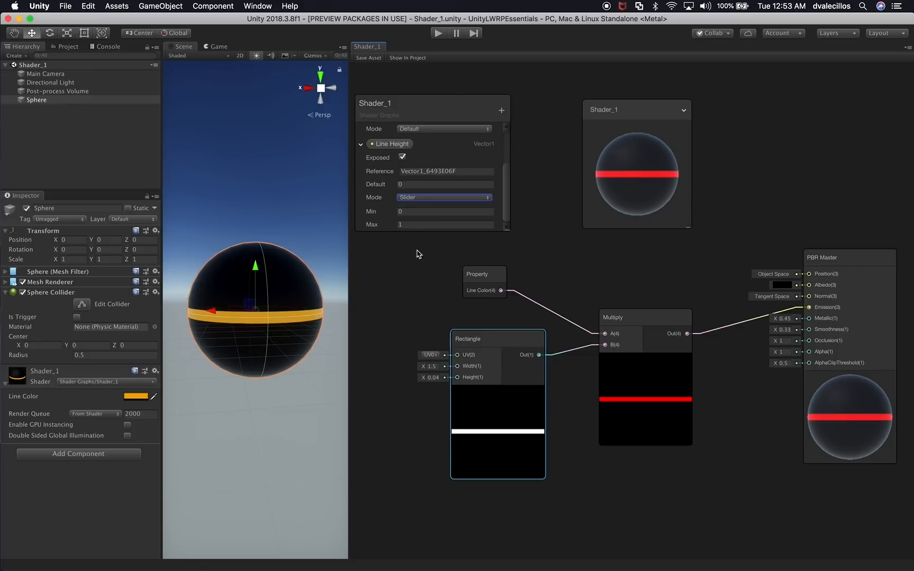
mouse_move(426, 376)
mouse_down()
mouse_move(462, 378)
mouse_move(442, 382)
mouse_up()
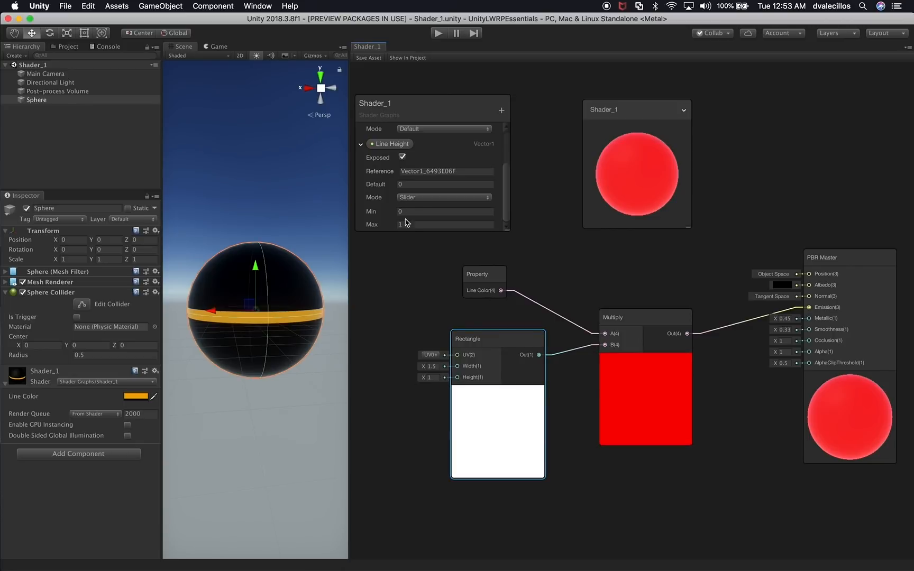
click(414, 303)
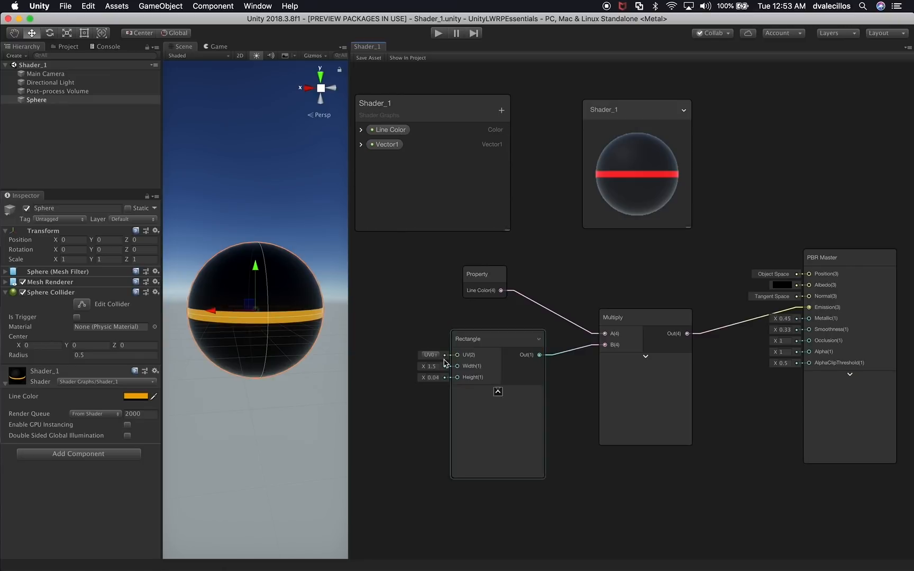
click(435, 376)
Rename the blackboard's Vector1 property to Line Height and set its mode to Slider.
click(361, 144)
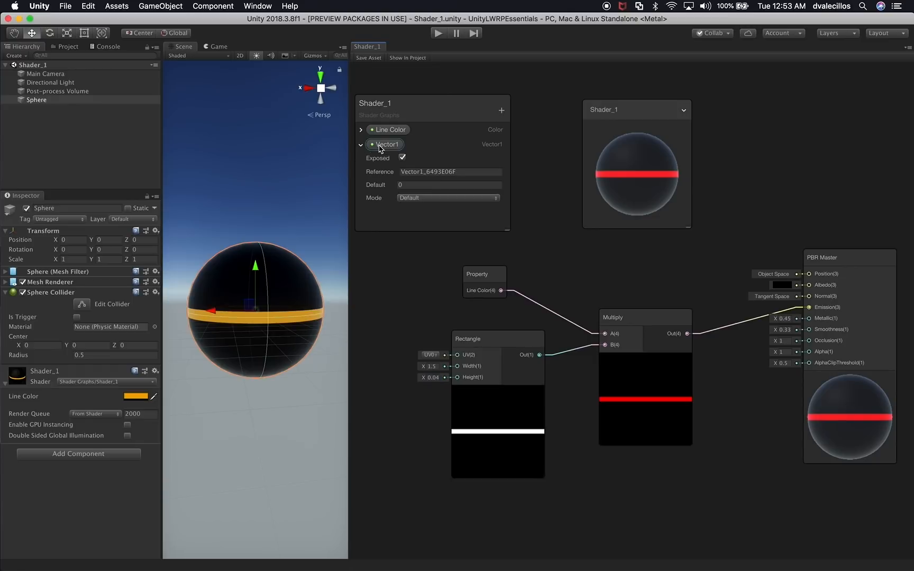
double_click(380, 144)
text(Line Height)
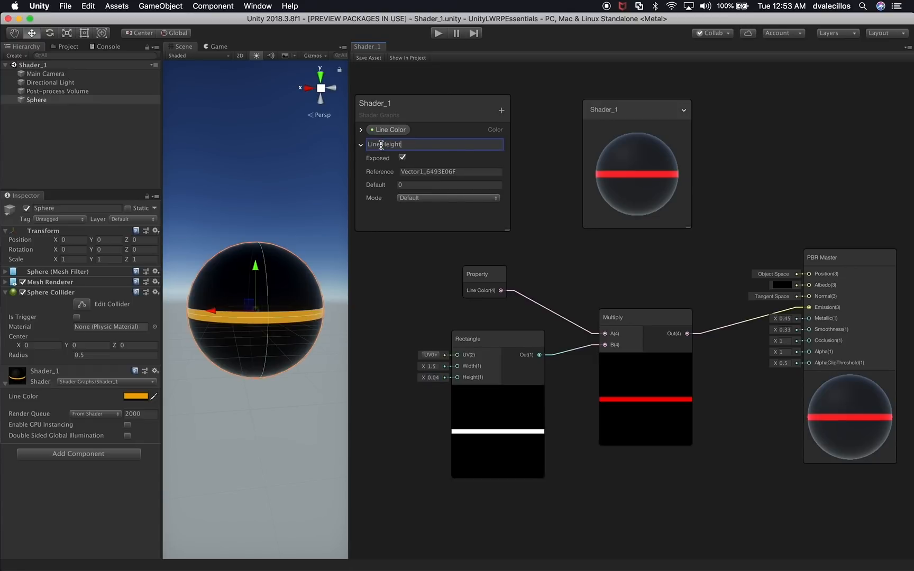
key(Return)
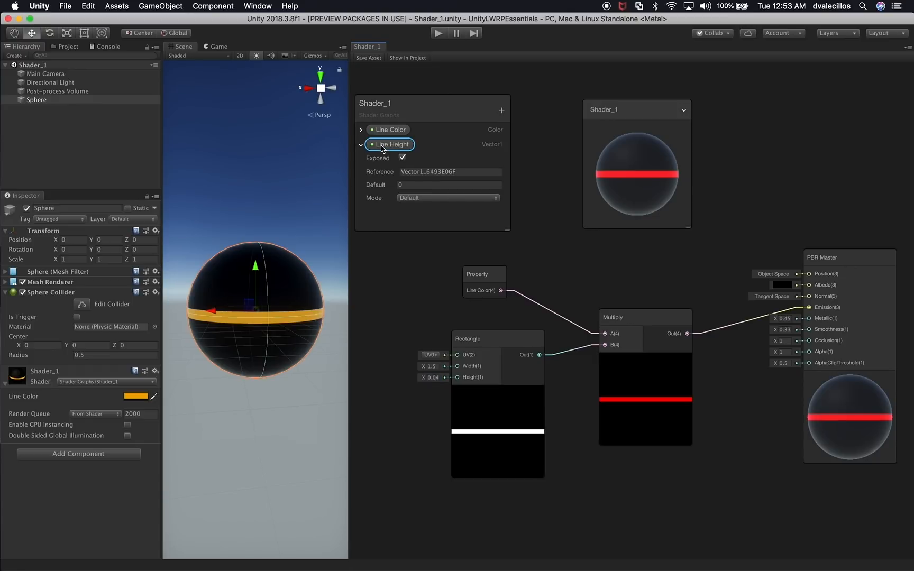
click(413, 199)
click(416, 232)
click(426, 199)
click(418, 222)
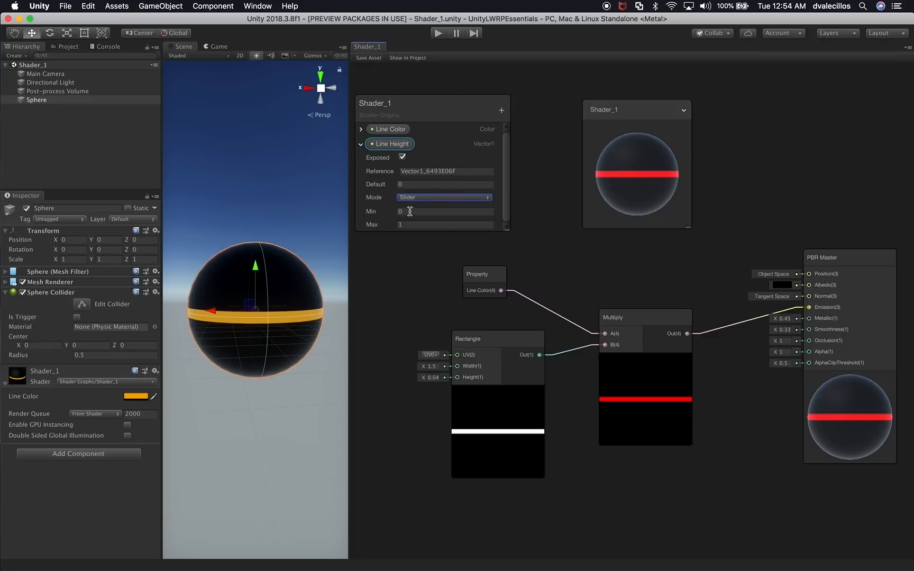
click(540, 218)
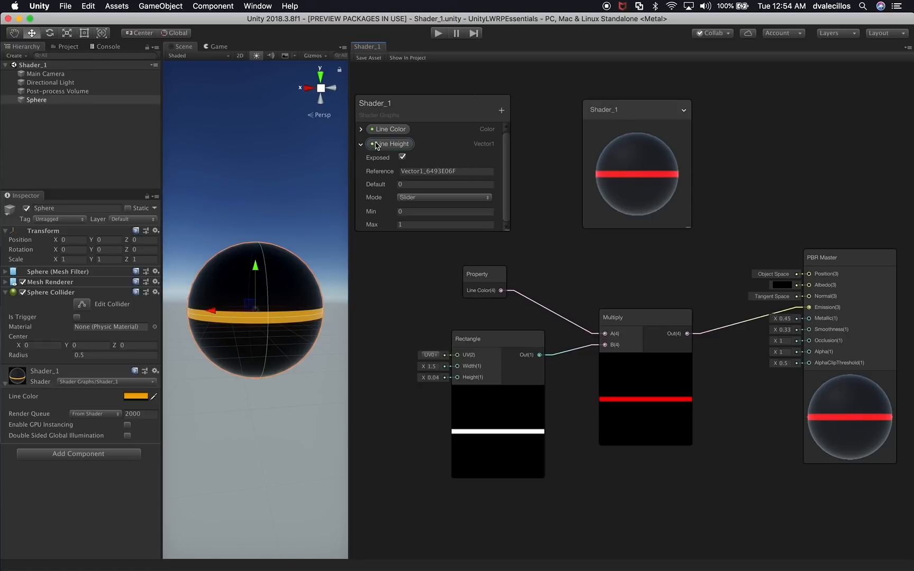
Add a Line Height property node to the graph and connect it to the Rectangle node's Height input.
click(395, 146)
drag(407, 281, 401, 300)
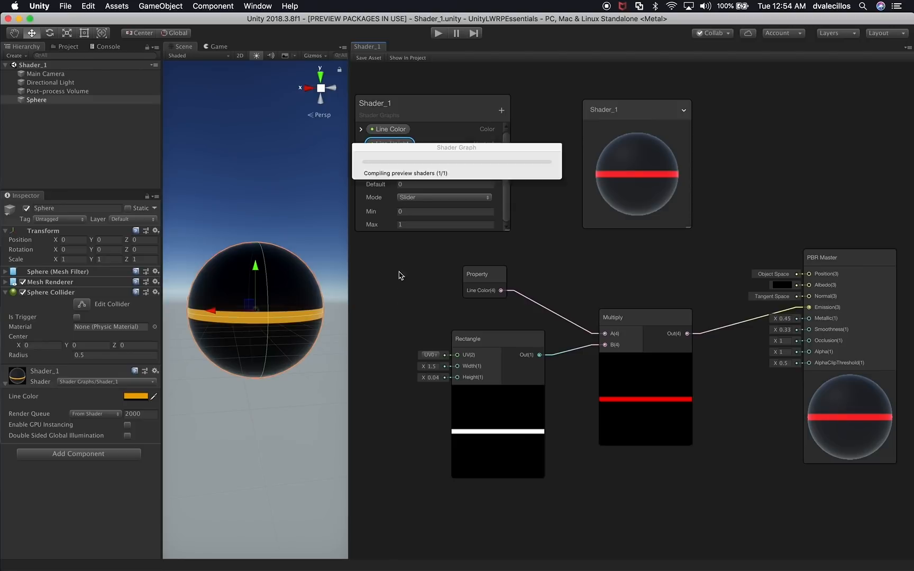
drag(420, 306, 396, 295)
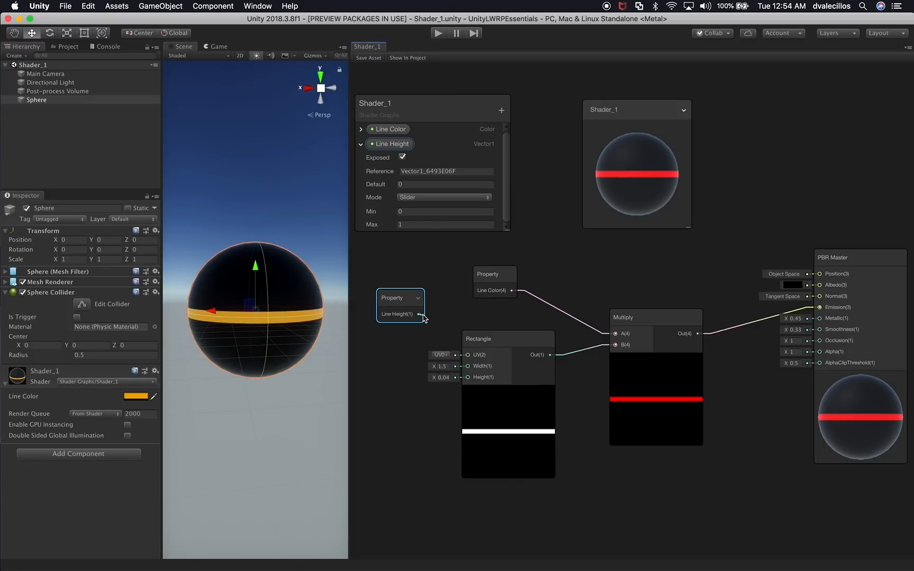
drag(421, 314, 468, 378)
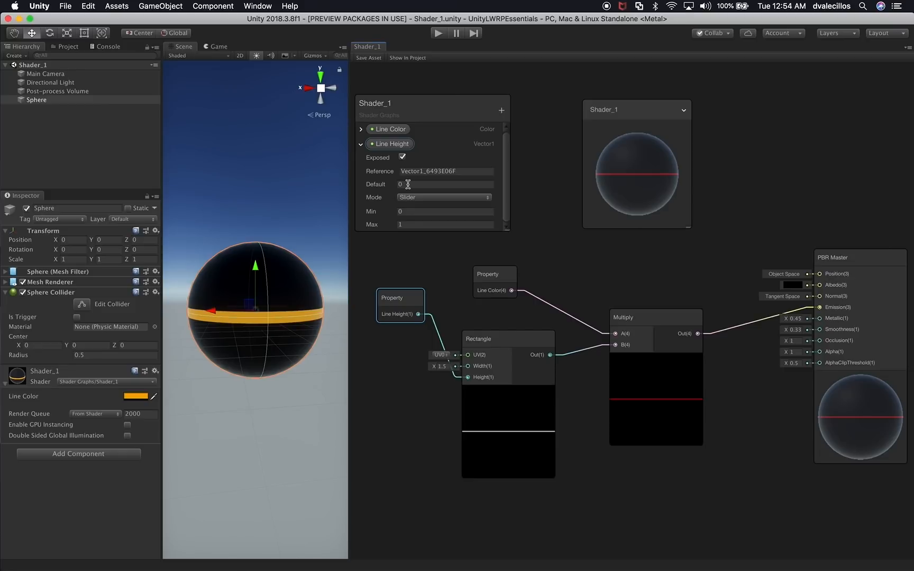
Line up the two Property nodes with the Multiply node, place the Rectangle beneath them, and save the shader asset.
drag(407, 294, 404, 282)
click(498, 275)
drag(498, 275, 496, 285)
click(573, 340)
drag(538, 344, 528, 362)
drag(657, 317, 651, 276)
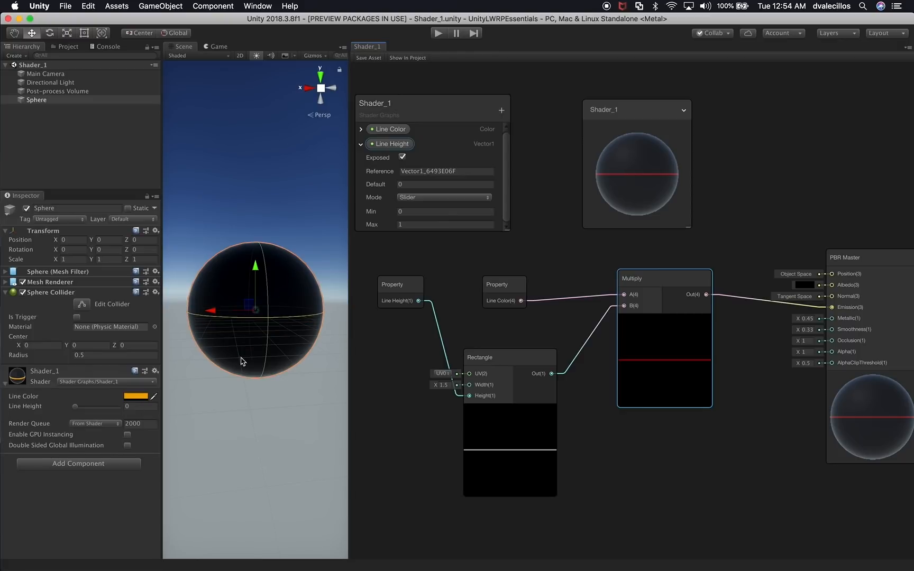
Try a Line Height of 0.25 on the Sphere's Shader_1 material.
click(259, 434)
click(256, 305)
mouse_move(75, 406)
mouse_down()
mouse_move(108, 408)
mouse_move(87, 406)
mouse_up()
Set the Sphere material's Line Color to red-orange, F33C00, and its Line Height to 0.08.
click(134, 397)
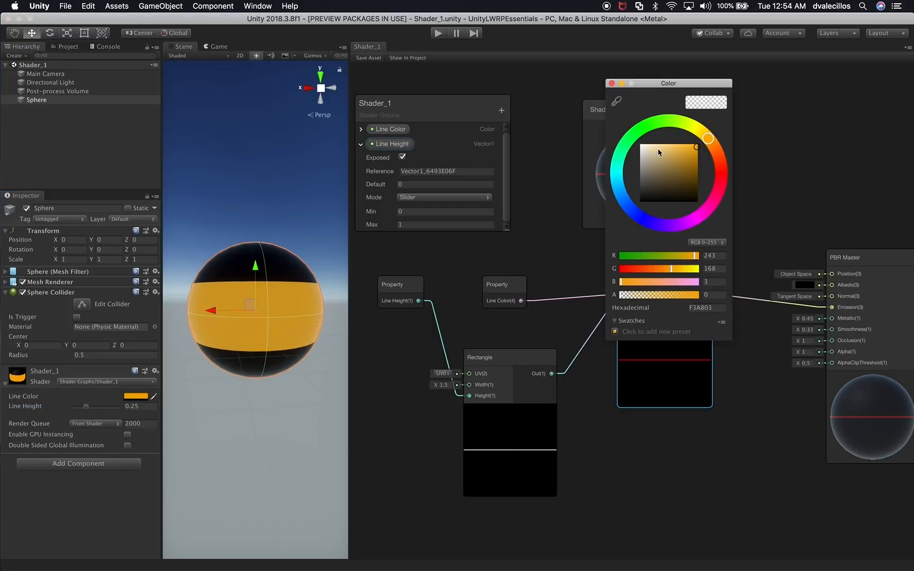
click(718, 159)
mouse_move(694, 151)
mouse_down()
mouse_move(705, 147)
mouse_move(690, 195)
mouse_move(704, 140)
mouse_move(719, 162)
mouse_move(709, 145)
mouse_up()
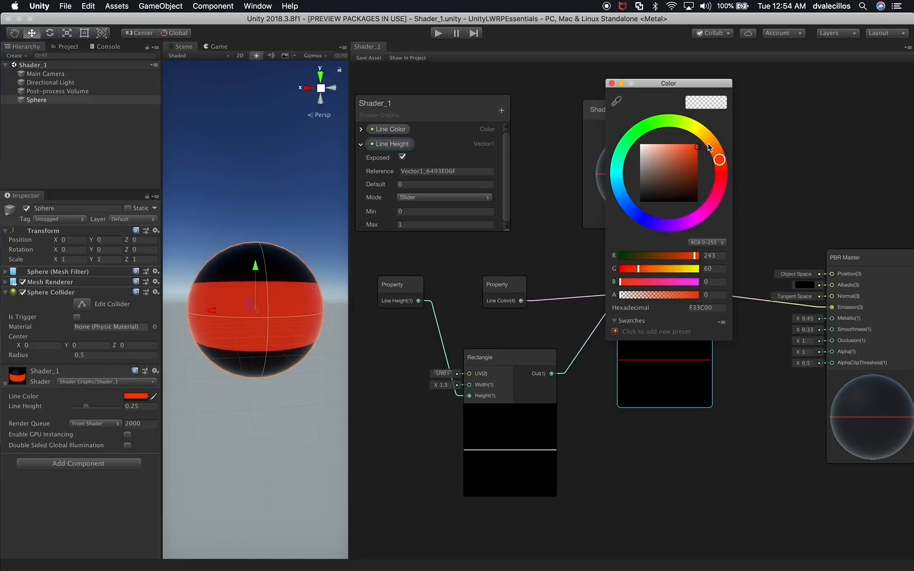
click(415, 304)
drag(86, 407, 83, 410)
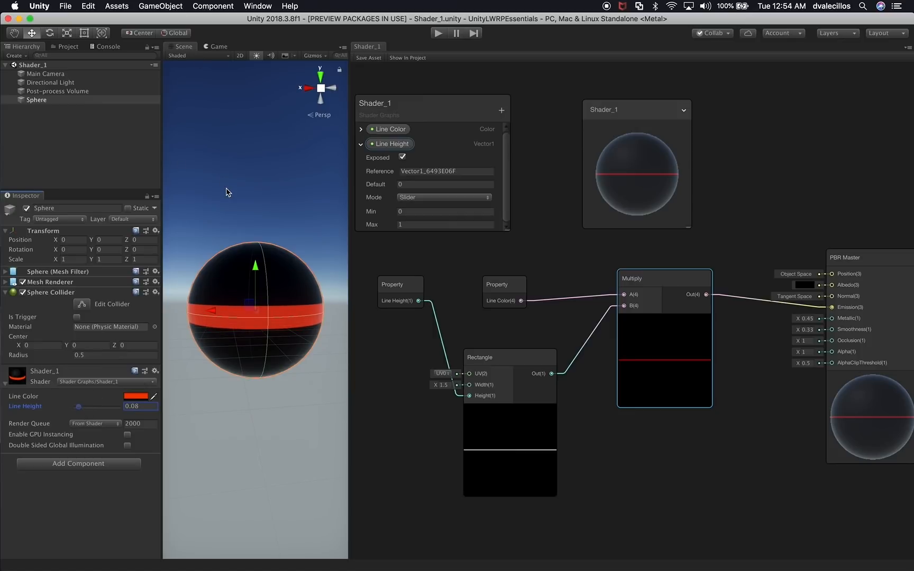
Widen the Scene and Game view area and save the shader asset.
click(226, 49)
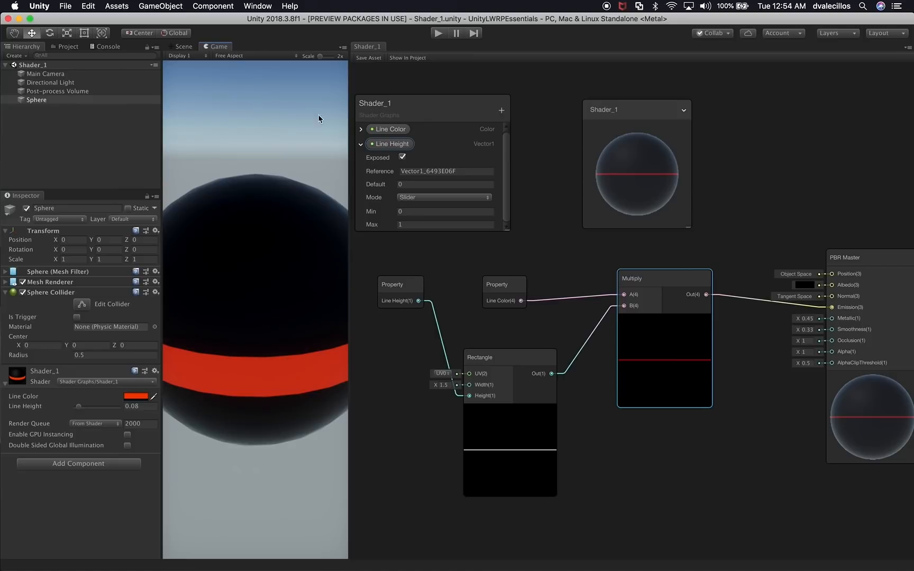
drag(349, 165, 585, 175)
click(610, 58)
Align the Main Camera with a Scene view that looks slightly down on the whole sphere.
click(184, 47)
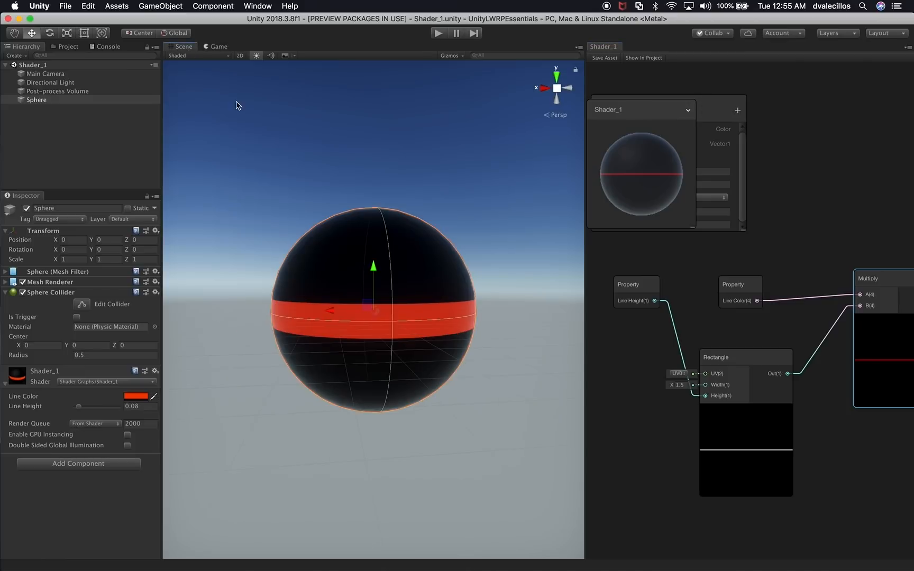
alt+drag(408, 268, 416, 286)
scroll(450, 276, down, 4)
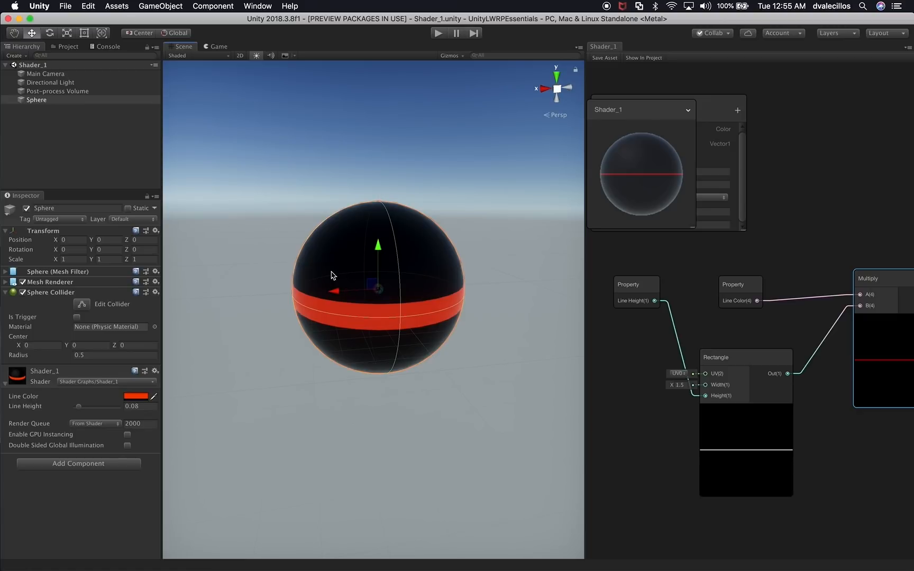
click(59, 74)
key(super+shift+f)
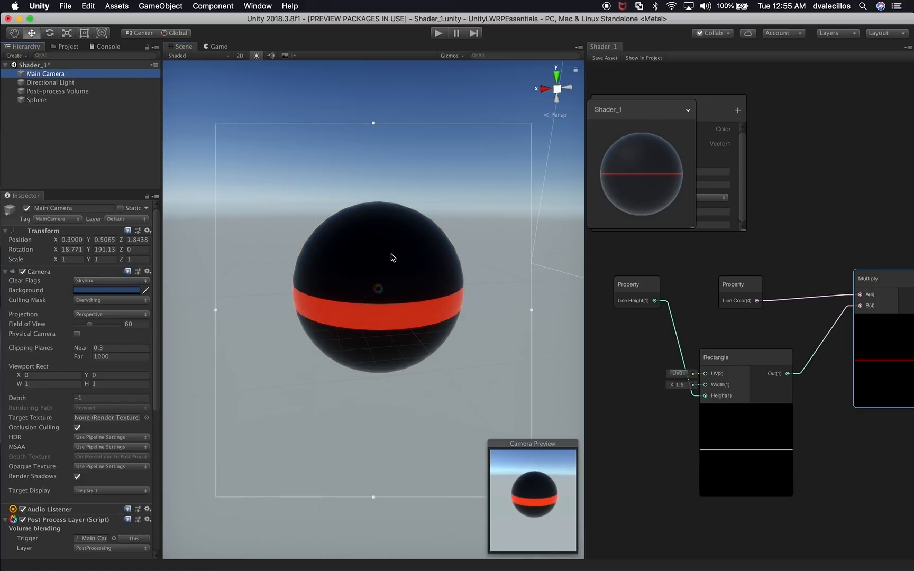
alt+drag(480, 362, 465, 362)
key(super+shift+f)
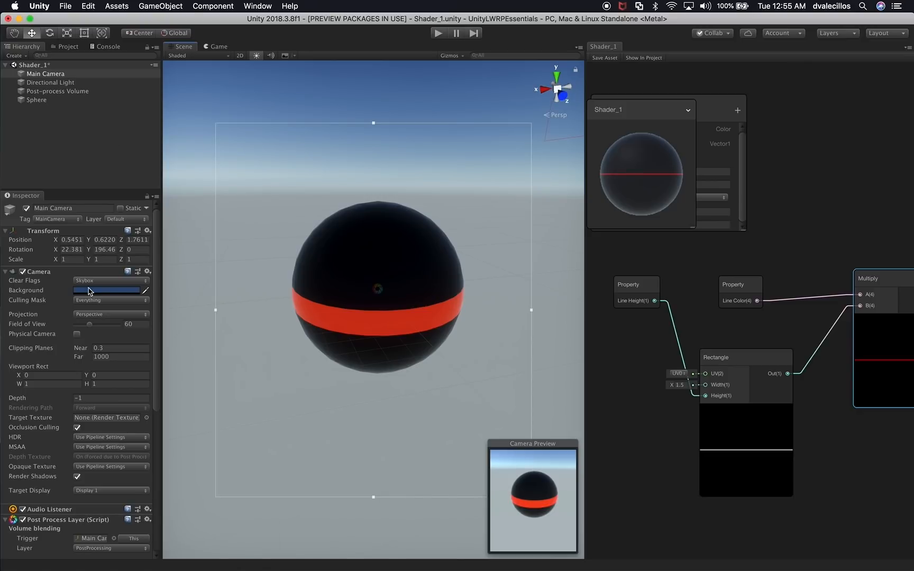
Switch the Main Camera's projection to Orthographic and reduce its size to 0.9.
click(104, 315)
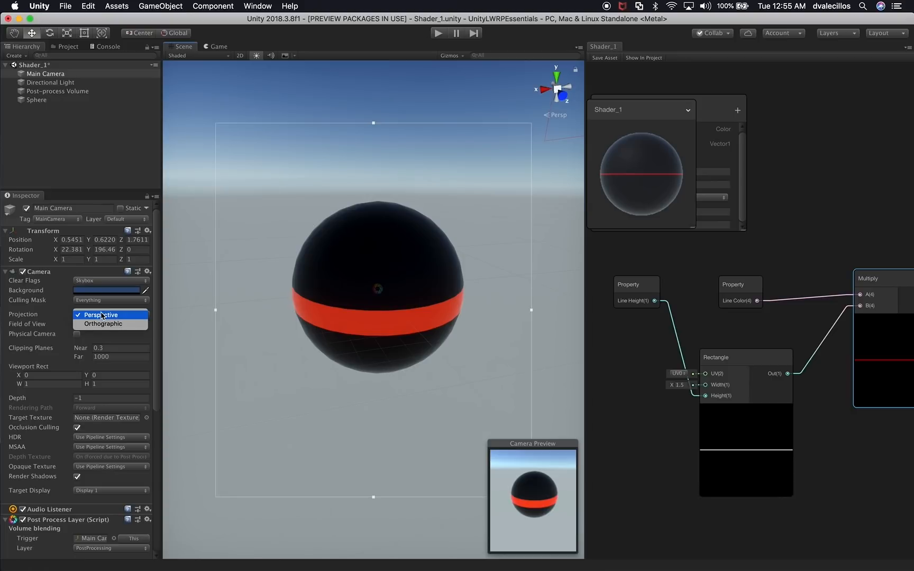
click(106, 324)
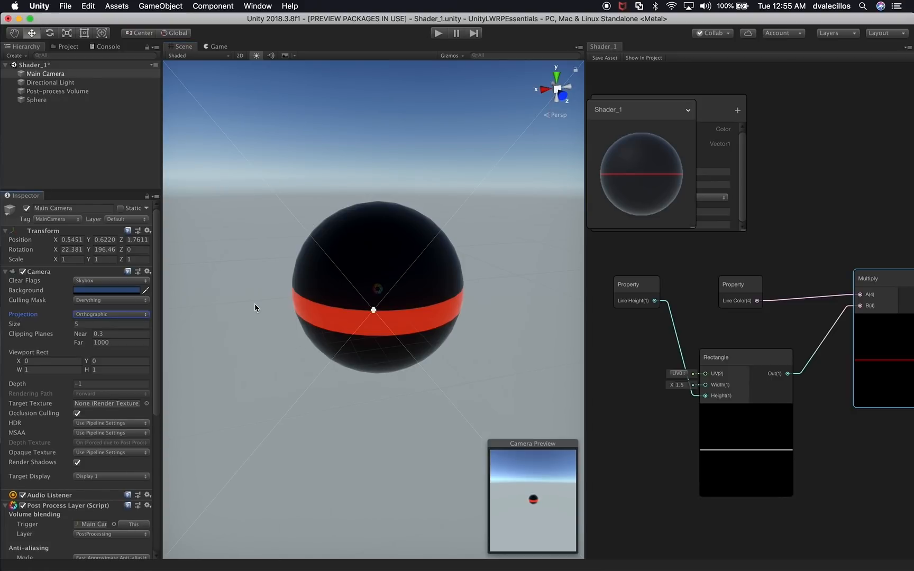
click(362, 306)
scroll(356, 260, down, 3)
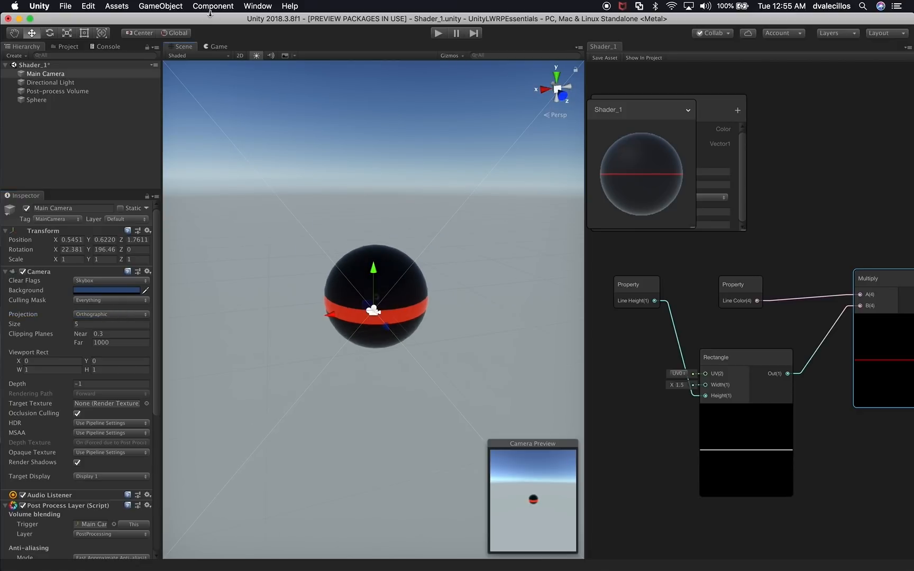
mouse_move(41, 327)
mouse_down()
mouse_move(58, 327)
mouse_move(26, 328)
mouse_up()
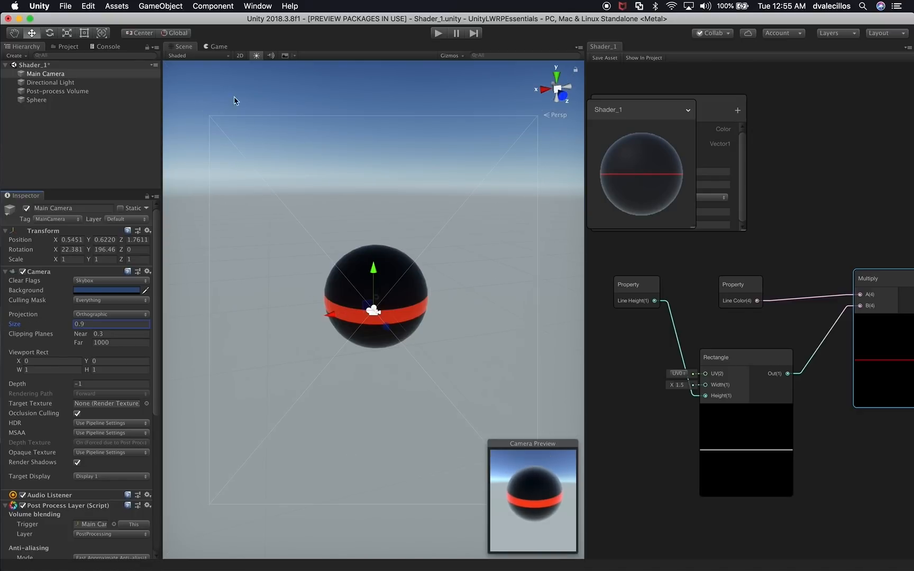
Show the Game view and set the Main Camera's orthographic size to 1.5.
click(217, 47)
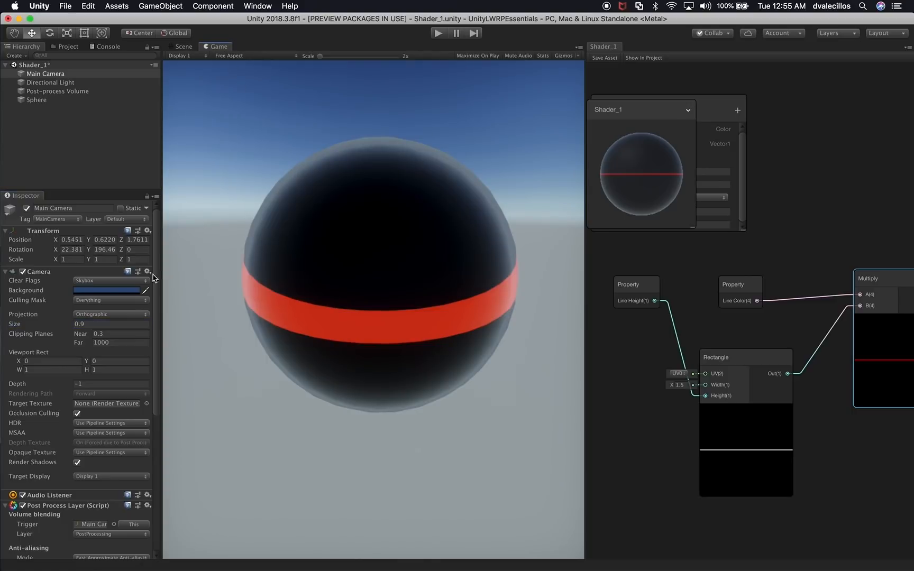
drag(51, 329, 56, 332)
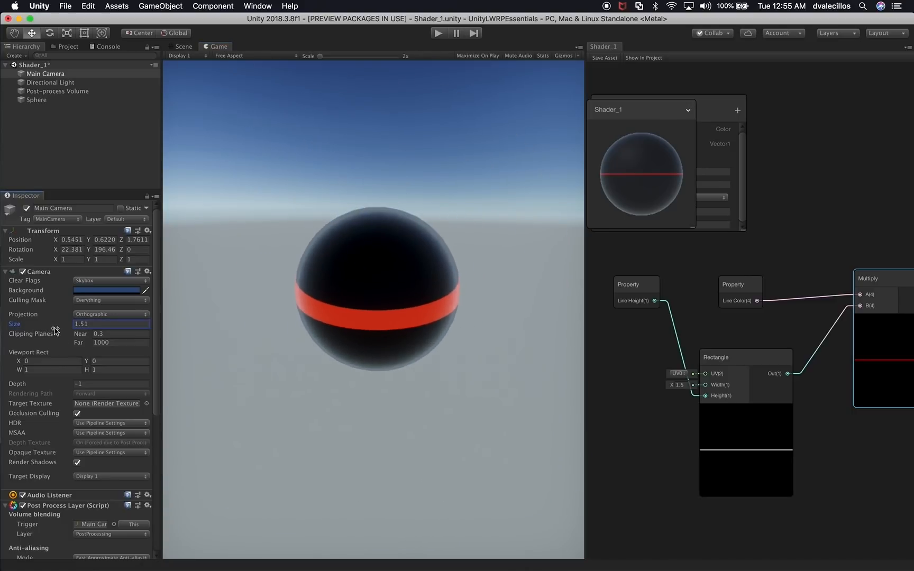
click(91, 325)
text(1)
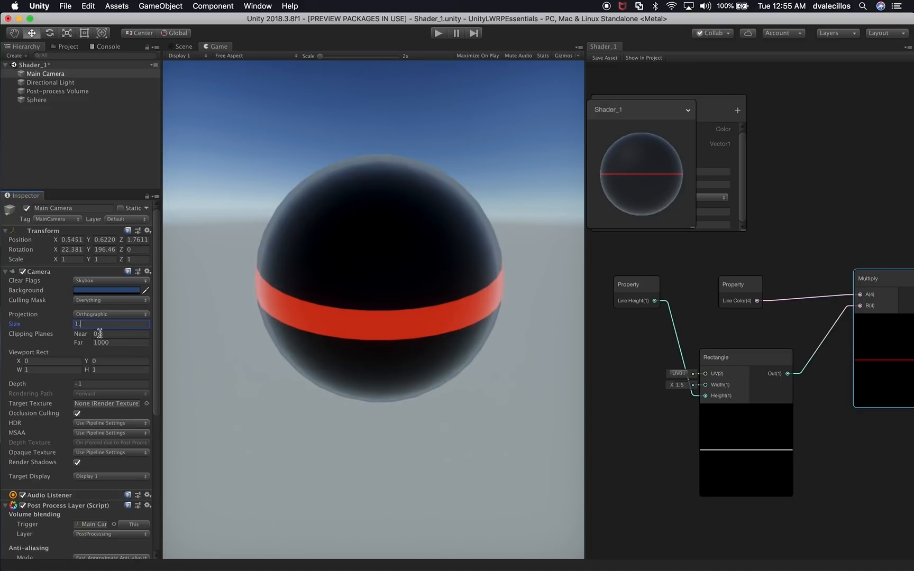
text(.5)
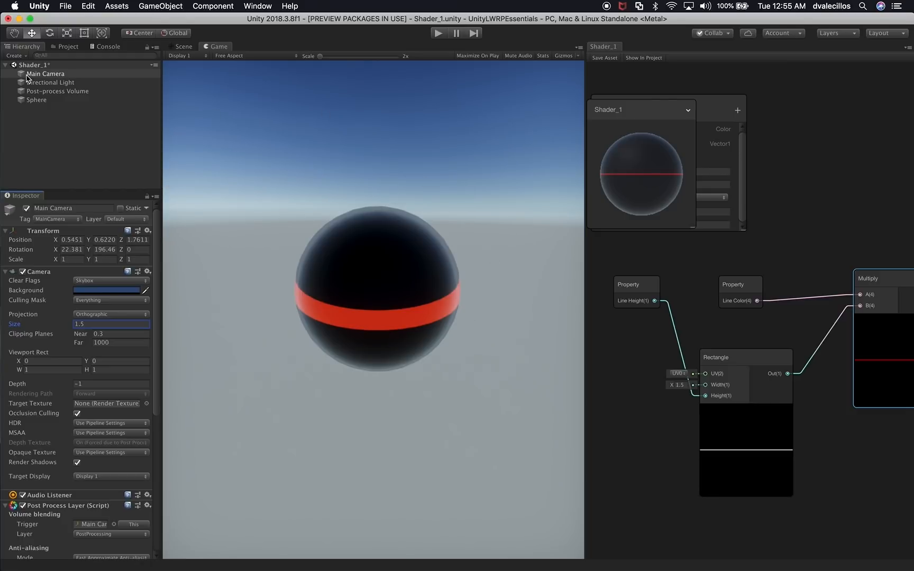
Set the Main Camera's clear flags to Solid Color with a near-black grey background, and its orthographic size to 2.13.
click(97, 286)
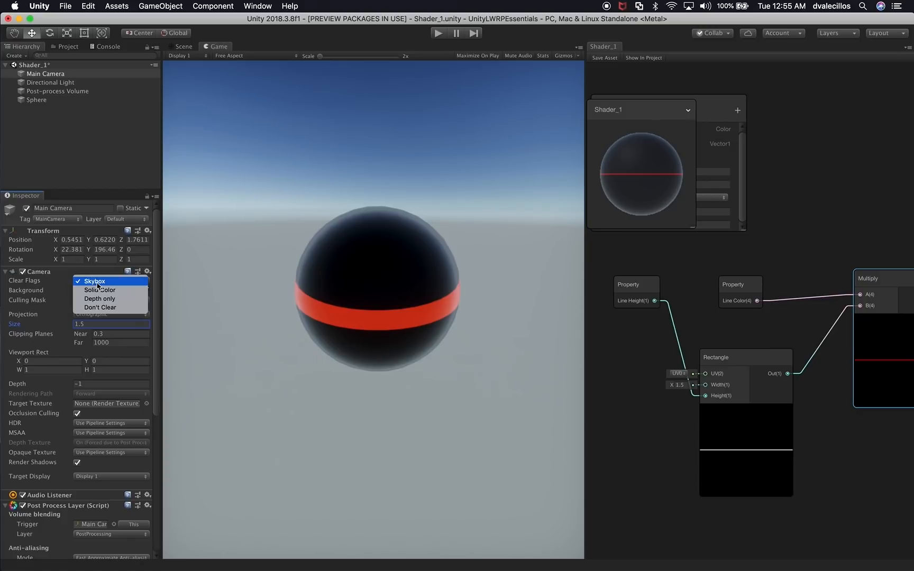
click(97, 291)
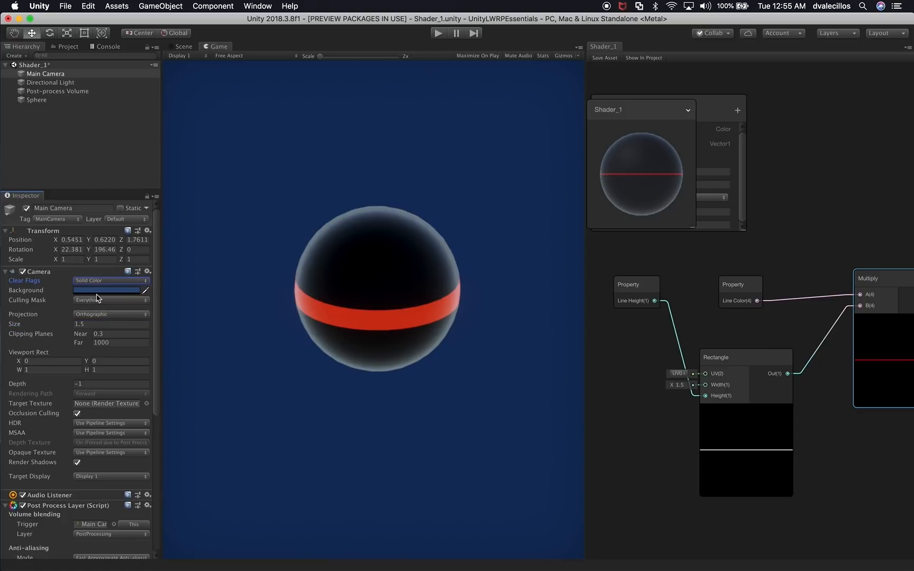
click(99, 291)
drag(640, 197, 640, 195)
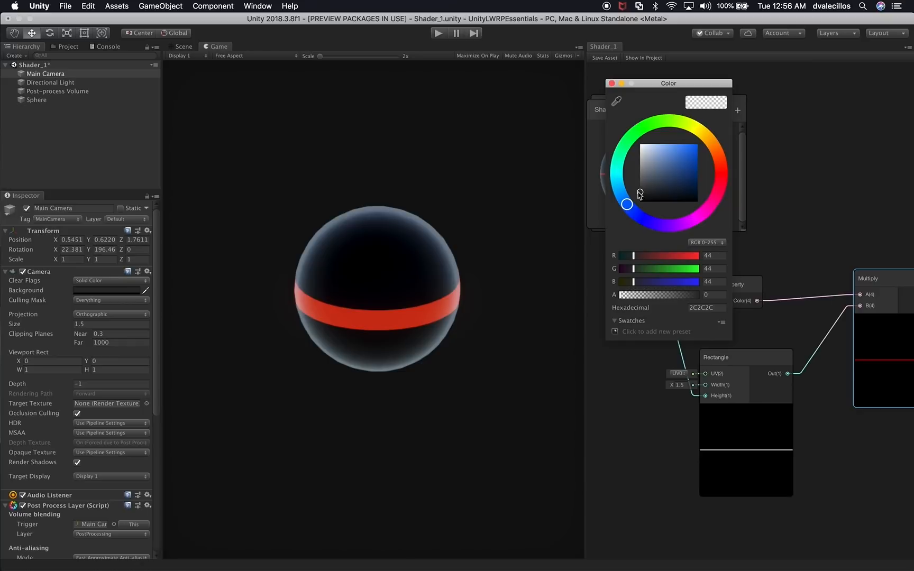
key(Return)
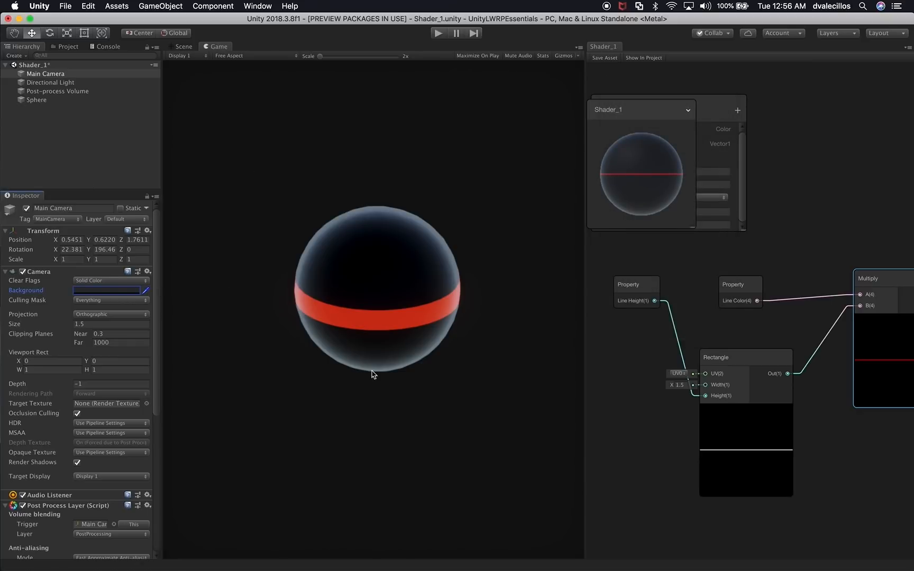
mouse_move(61, 331)
mouse_down()
mouse_move(57, 325)
mouse_move(71, 325)
mouse_up()
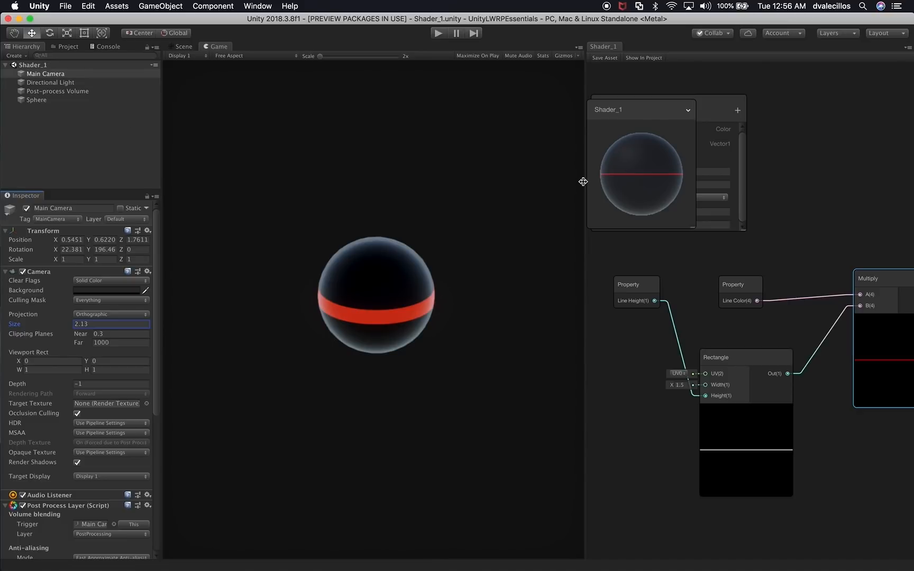
Lower the PBR Master's Smoothness to about -0.1, move the shader preview clear of the Blackboard, and save the shader asset.
drag(584, 182, 402, 185)
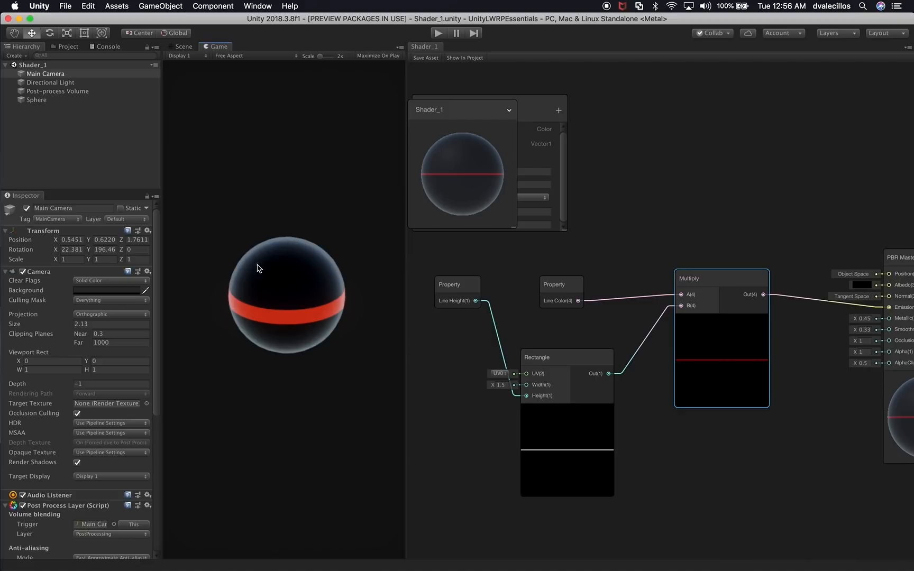
alt+drag(790, 214, 613, 192)
scroll(624, 333, up, 5)
drag(641, 343, 638, 345)
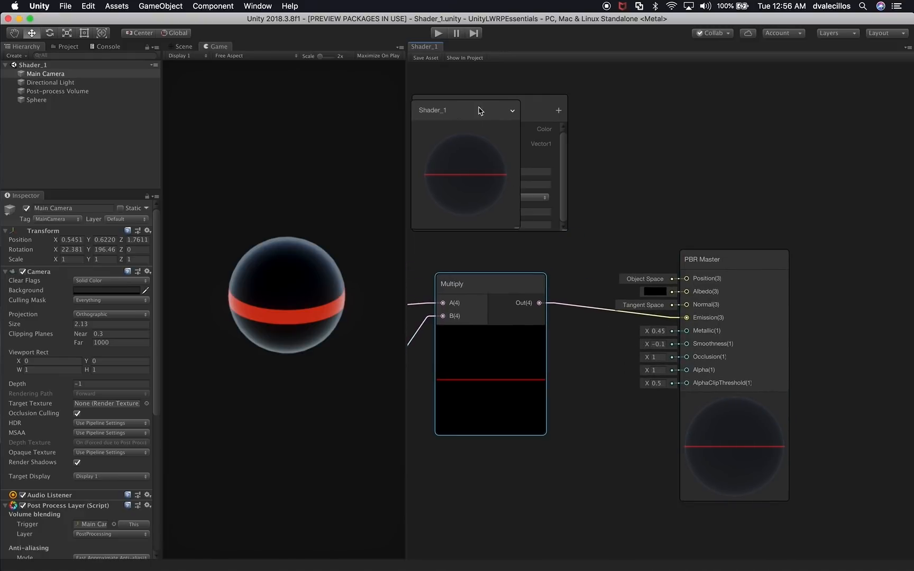
drag(459, 110, 712, 107)
click(435, 58)
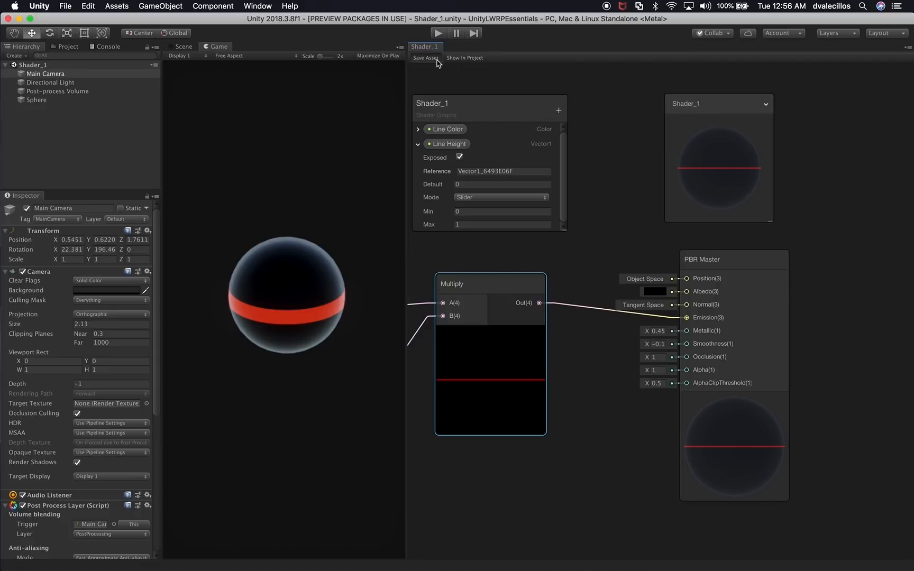
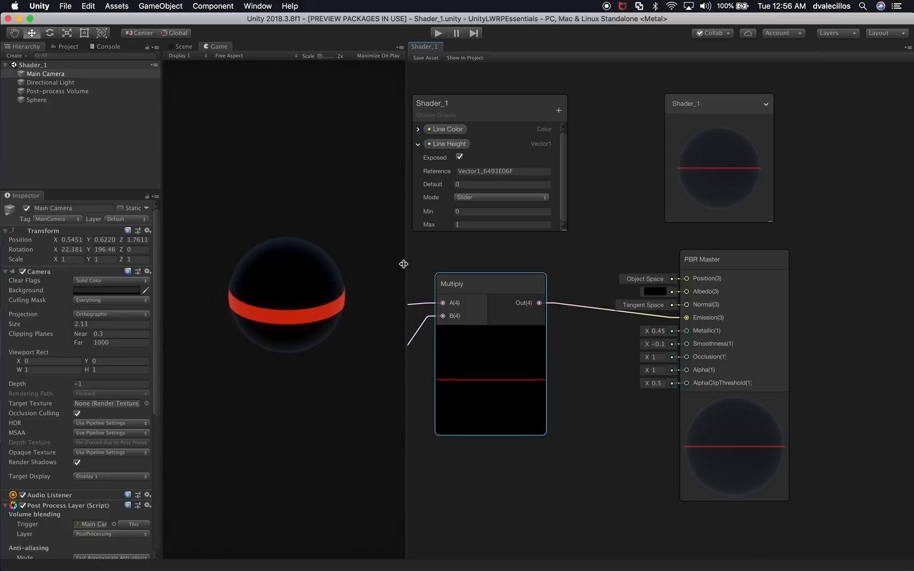
Return to a wider Scene view and add a Cube to the scene.
drag(403, 263, 540, 269)
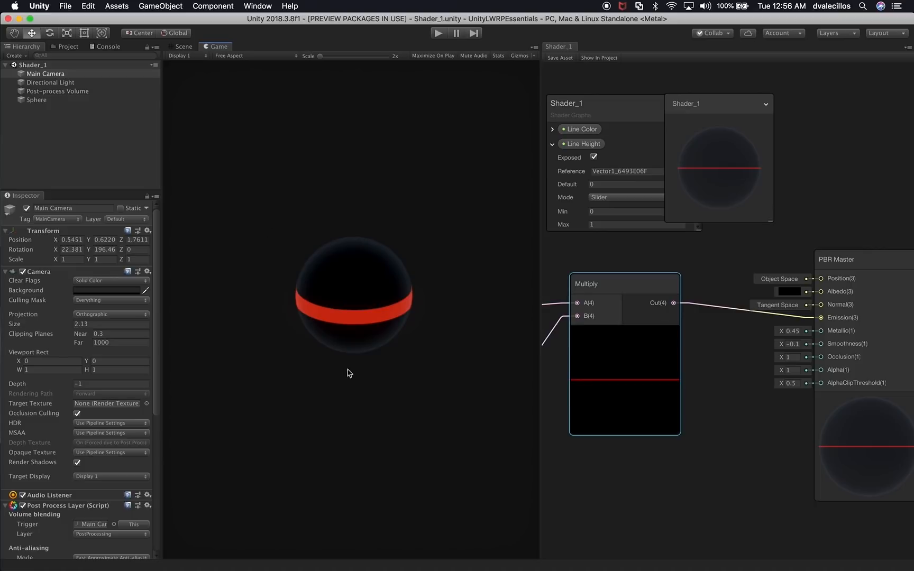
click(184, 46)
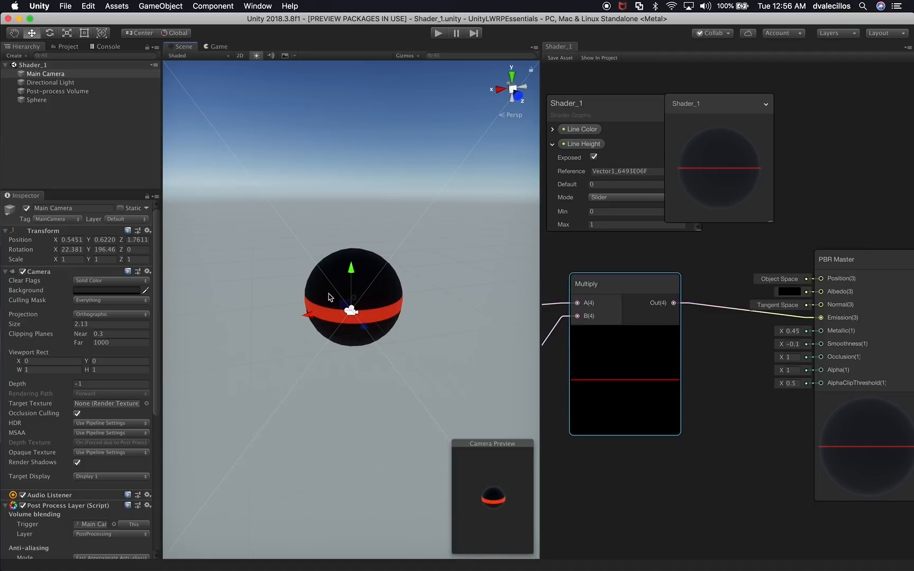
click(161, 6)
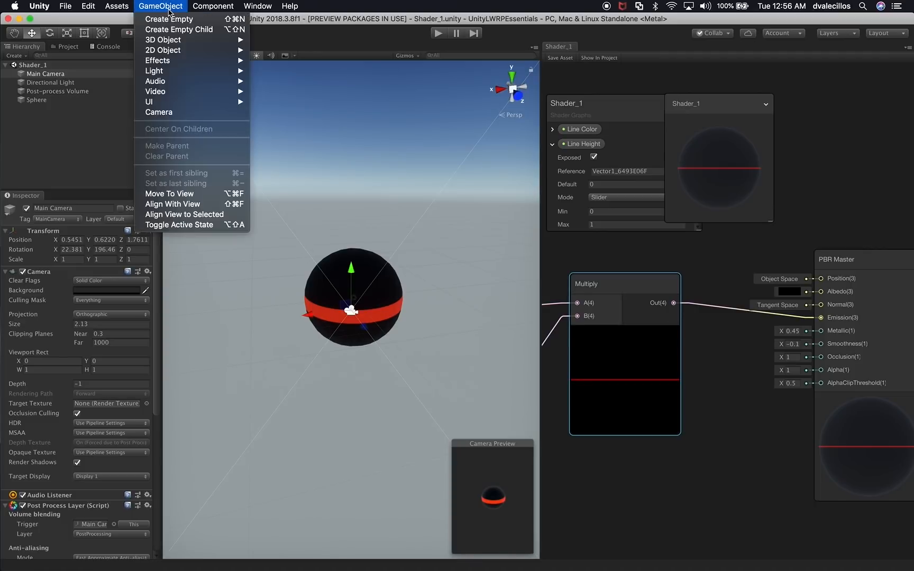
mouse_move(234, 43)
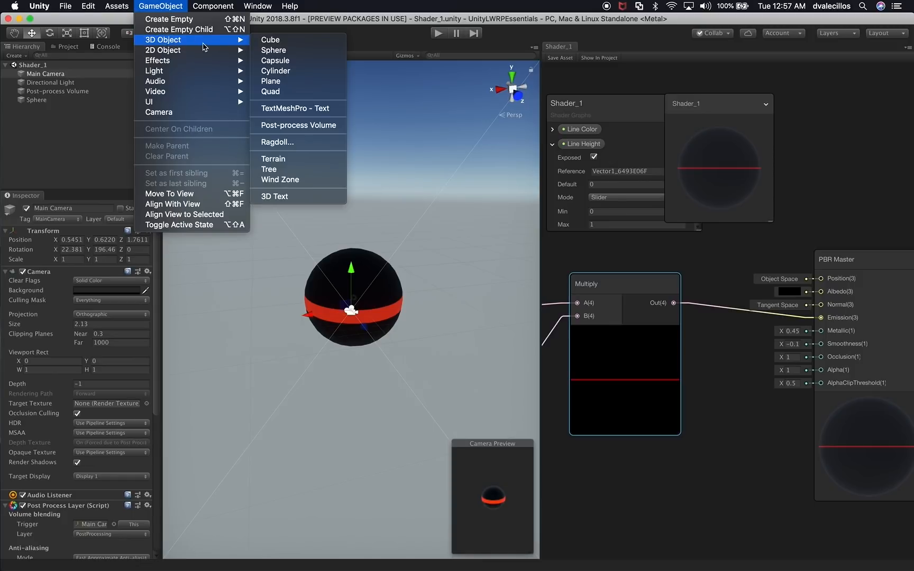
click(270, 40)
Flatten the cube to a slab scaled about 3.86 × 0.15 × 6.14 and lower it beneath the sphere to about Y -0.8.
key(r)
drag(351, 280, 450, 423)
drag(308, 316, 170, 332)
key(w)
drag(352, 275, 349, 360)
click(215, 47)
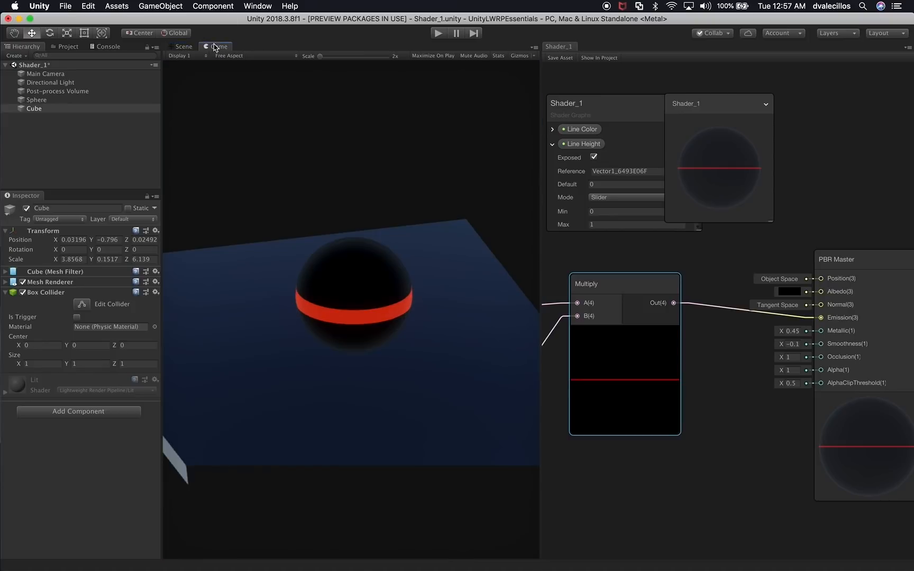
Rearrange the Scene and Game views and stretch the cube into a large ground scaled about 61.9 in X and 35.4 in Z.
click(184, 47)
drag(179, 49, 423, 392)
key(e)
key(r)
drag(305, 520, 206, 537)
scroll(401, 485, down, 5)
alt+drag(400, 484, 433, 471)
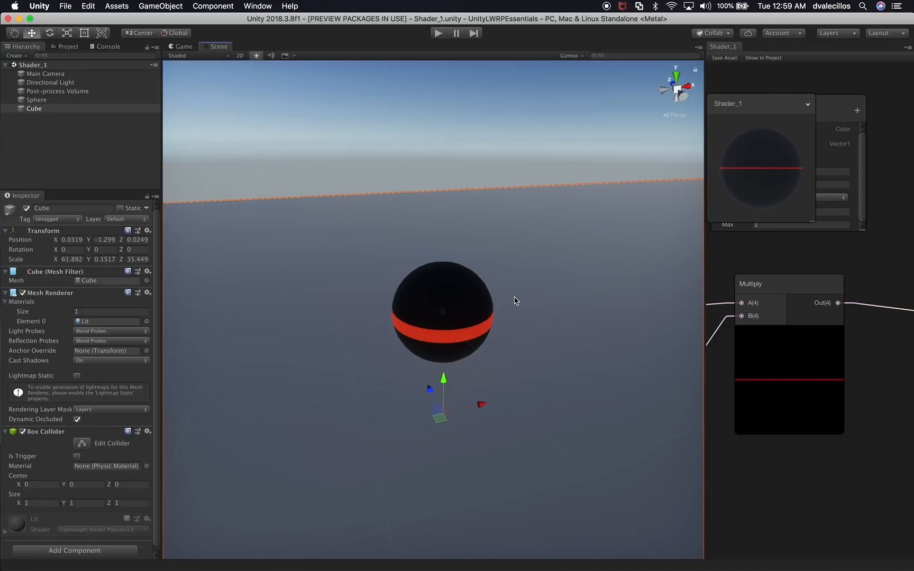
Change the Directional Light's mode to Realtime.
click(489, 307)
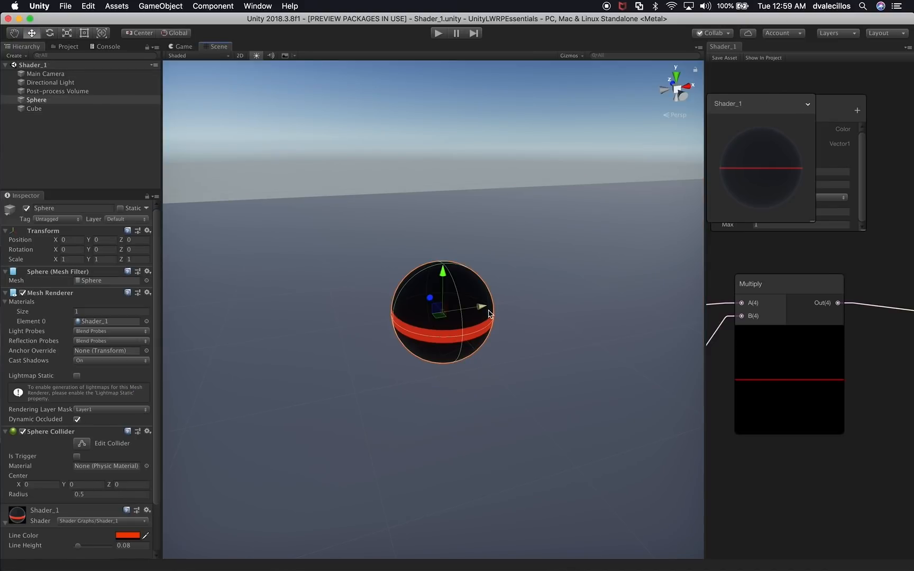
click(535, 349)
click(50, 83)
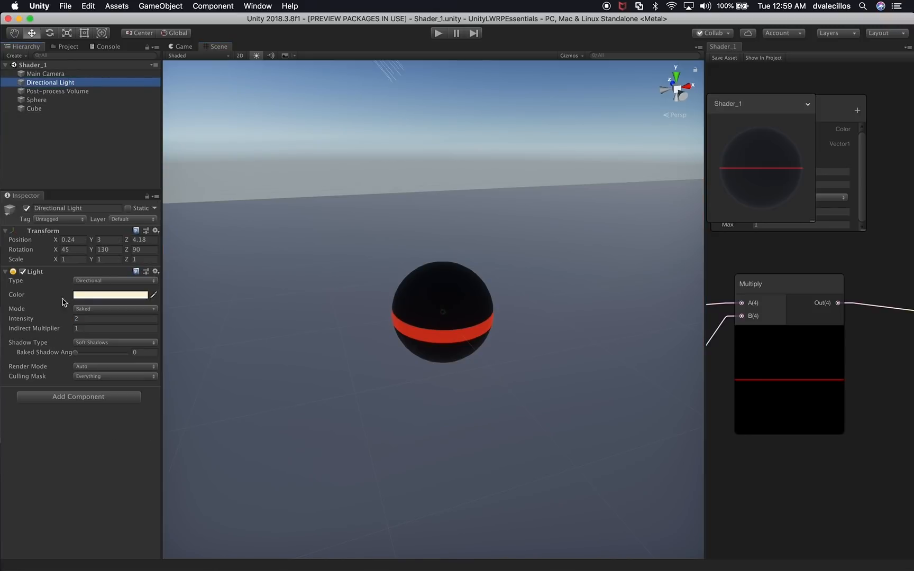
click(87, 310)
click(148, 319)
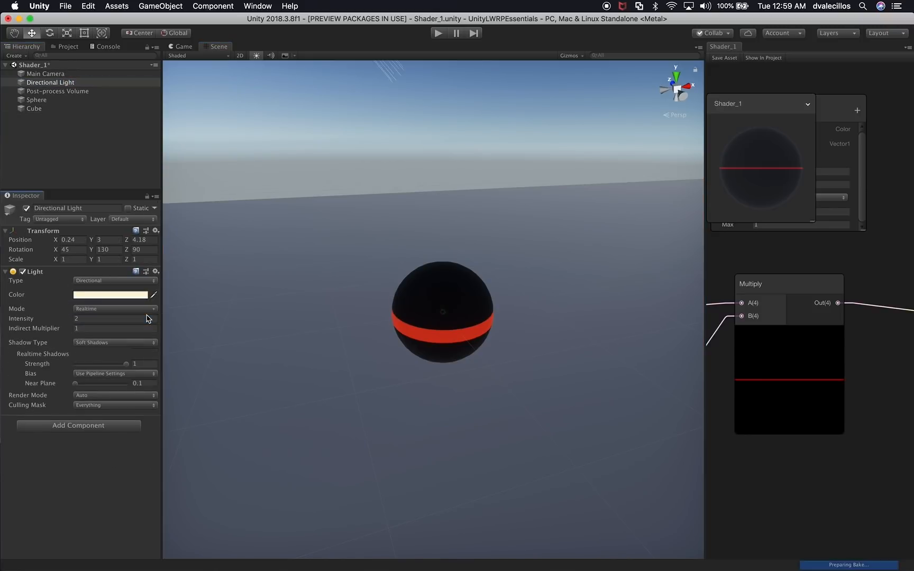
Raise the ground cube to about Y -1.124 and frame the sphere in the Scene view.
click(517, 461)
mouse_move(443, 379)
mouse_down()
mouse_move(446, 366)
mouse_move(444, 374)
mouse_up()
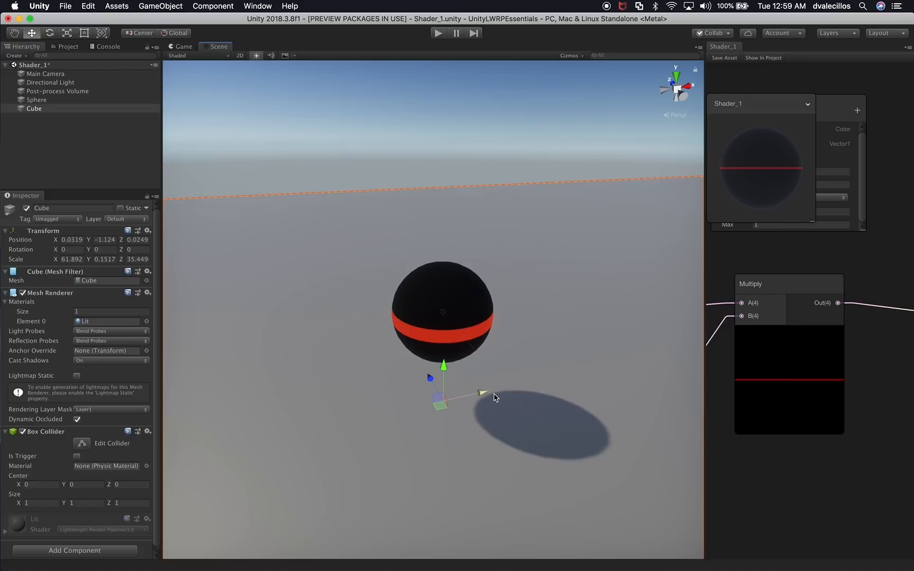
alt+drag(502, 400, 377, 317)
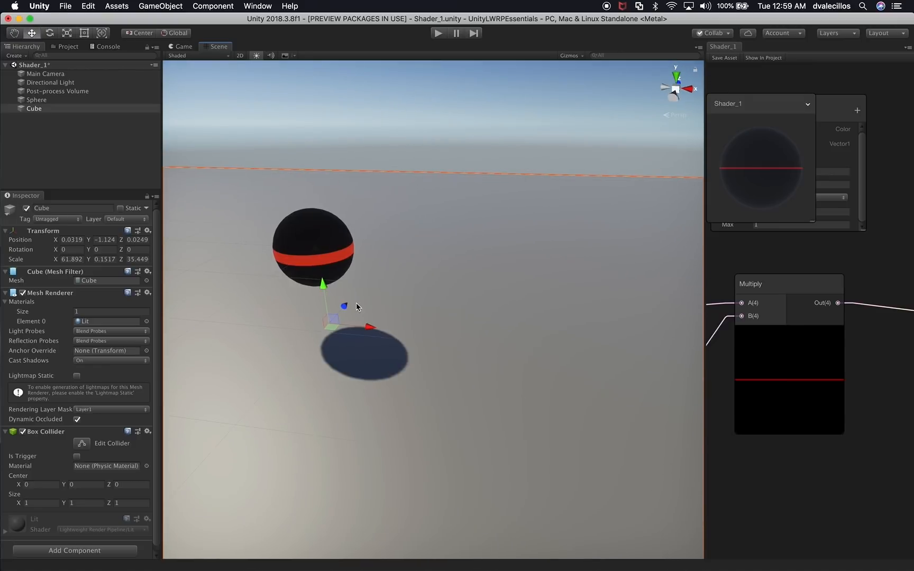
click(326, 246)
key(f)
alt+drag(473, 350, 445, 328)
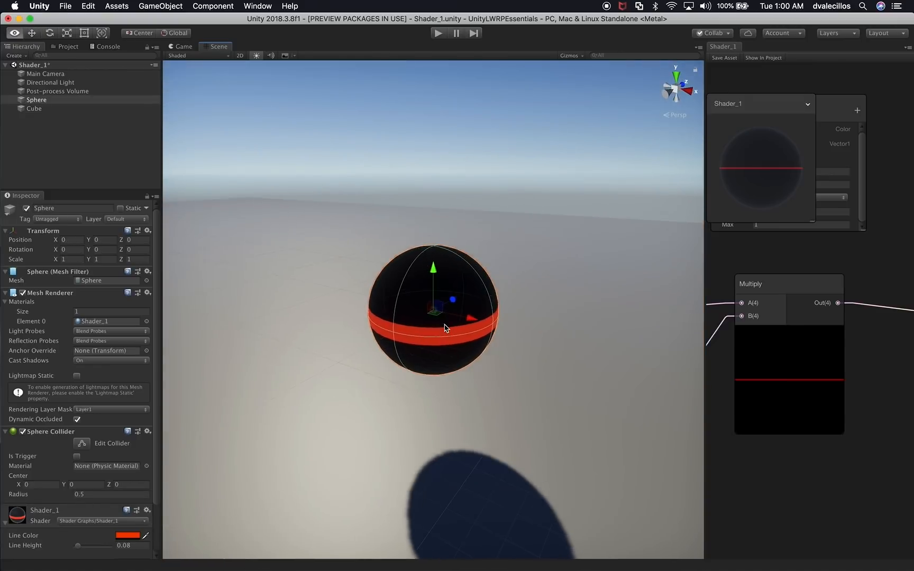
scroll(444, 324, down, 5)
Dock the Scene and Game views side by side, with a narrow Scene view and a wide Game view.
click(181, 49)
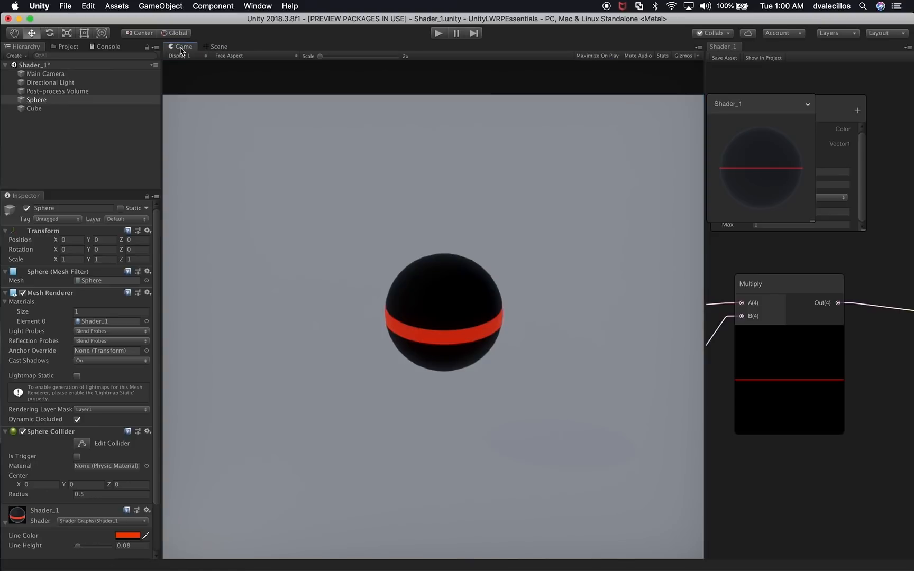
click(217, 48)
click(181, 49)
click(213, 46)
drag(183, 49, 590, 302)
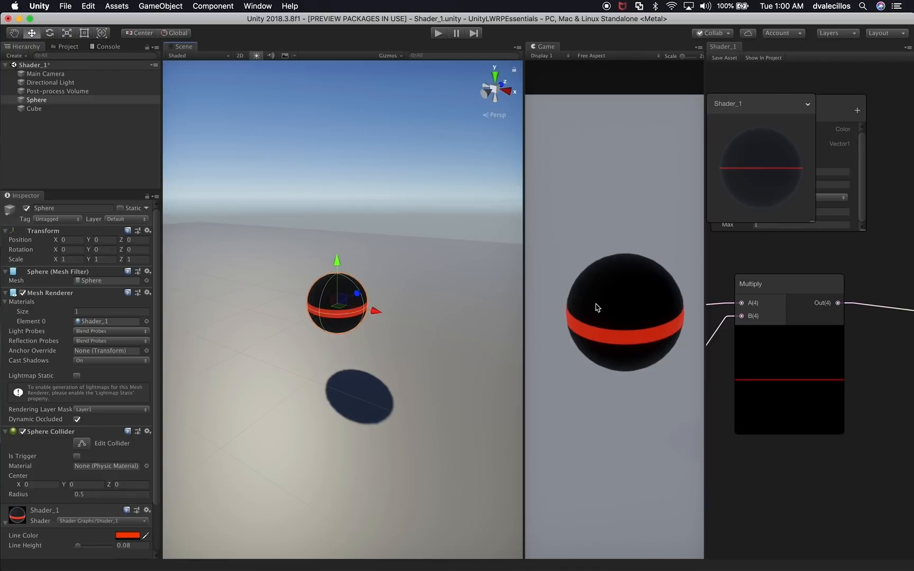
drag(524, 303, 326, 278)
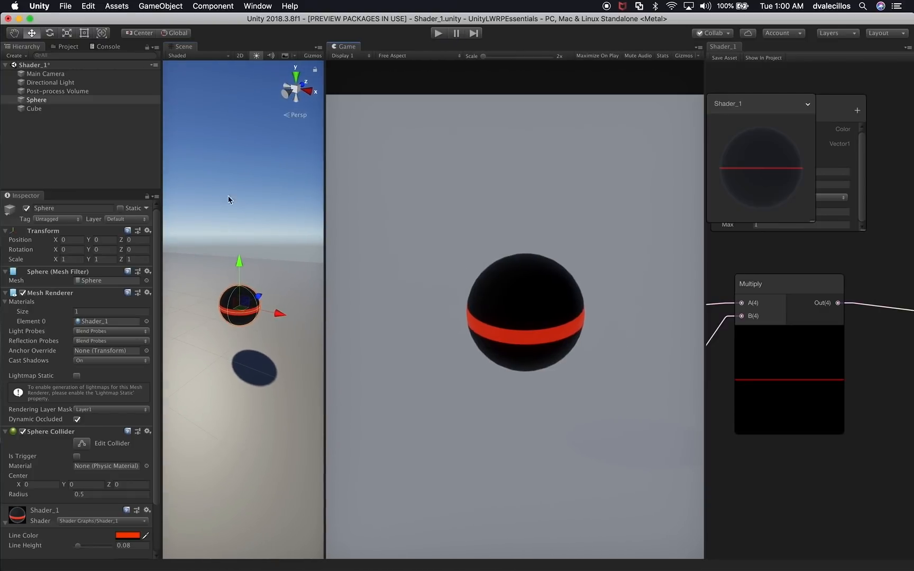
Reduce the Directional Light's intensity to 1.58.
click(53, 82)
drag(62, 321, 43, 325)
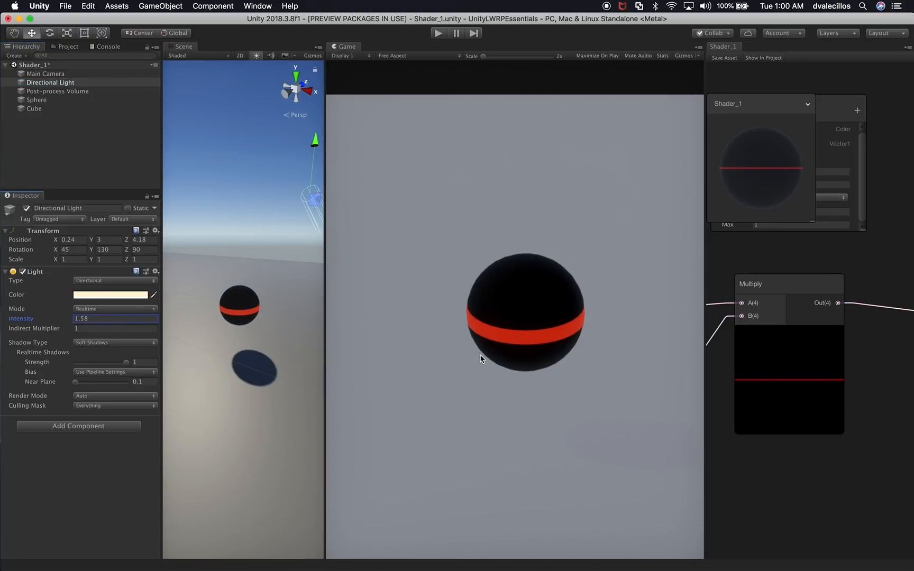
click(507, 374)
Set the Main Camera's far clipping plane to 100 and widen the Game view.
click(64, 74)
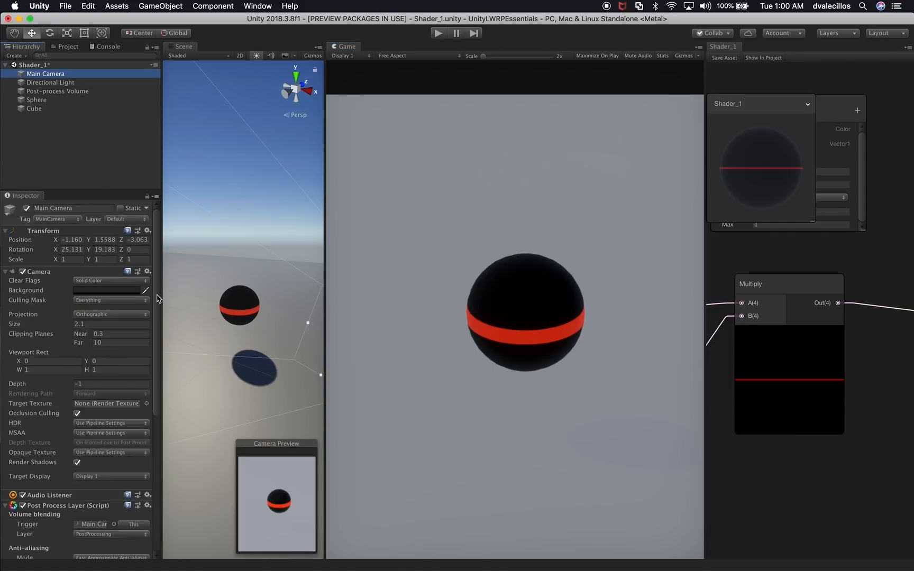
drag(79, 343, 331, 360)
click(126, 342)
text(1)
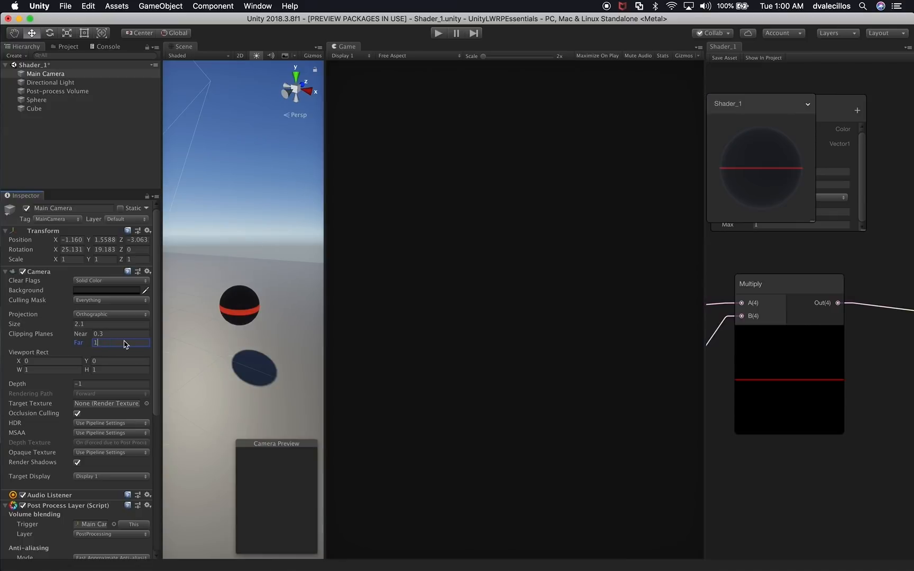
text(00)
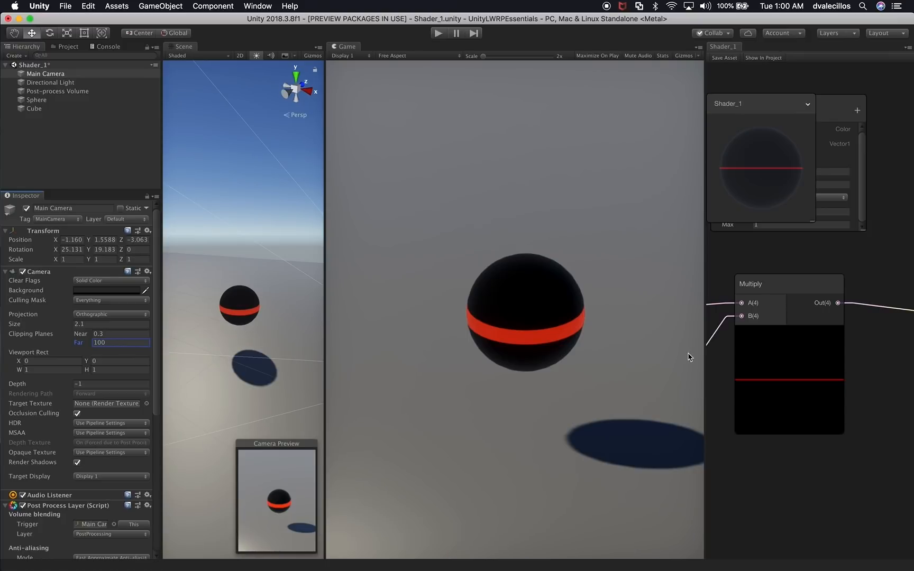
drag(705, 357, 799, 378)
Raise the ground cube closer to the sphere, to Y -0.86.
click(265, 371)
drag(246, 320, 244, 312)
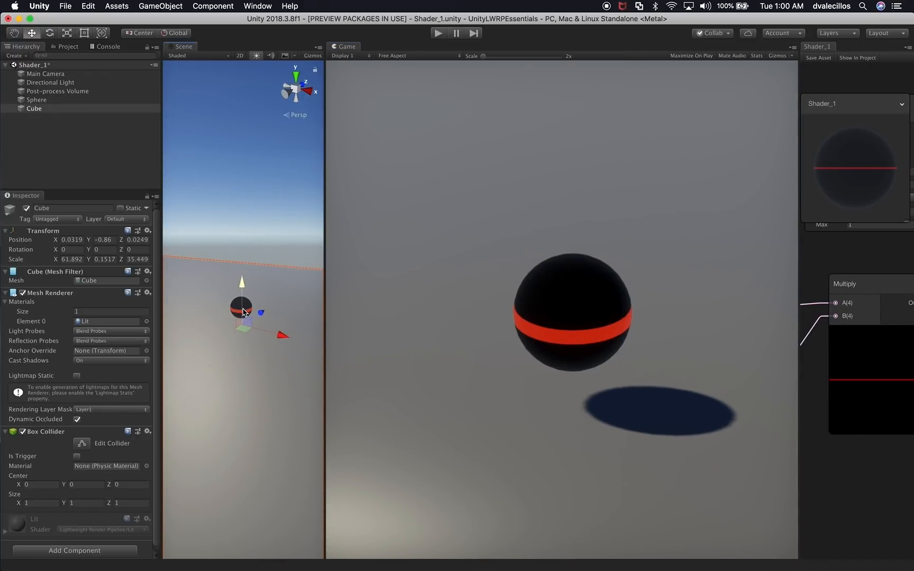
scroll(244, 312, up, 2)
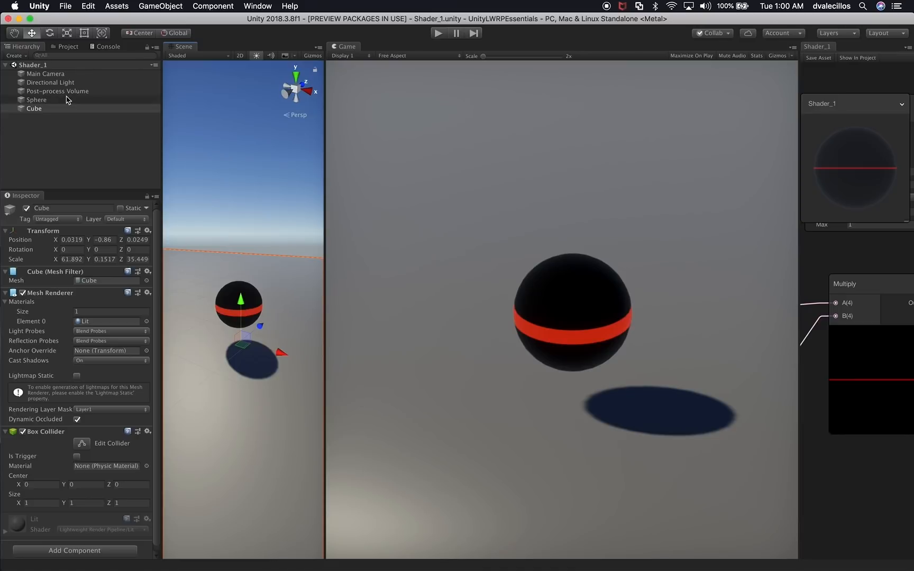
Rotate the Directional Light to a Y rotation of about 344 degrees so the sphere's shadow falls on its other side.
click(58, 82)
scroll(277, 306, down, 3)
key(e)
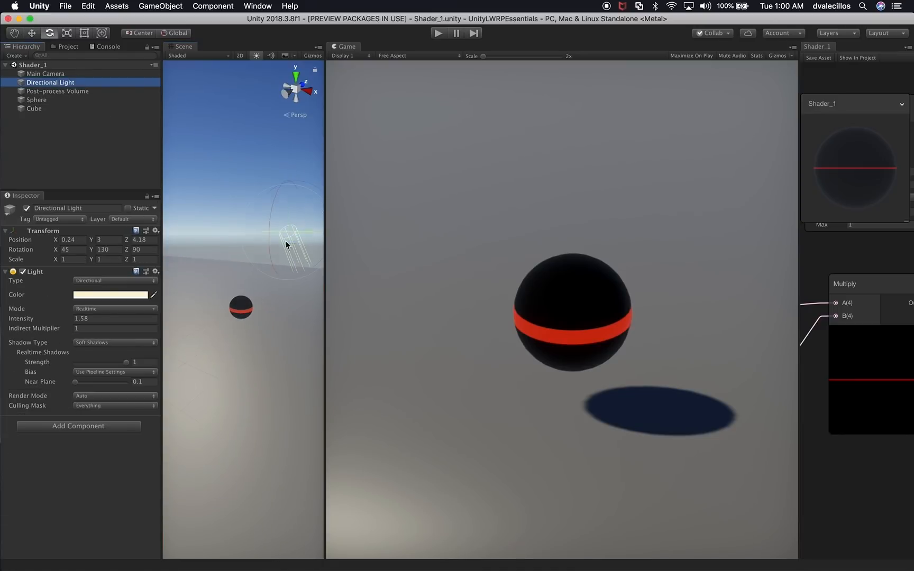
drag(295, 234, 1, 210)
key(w)
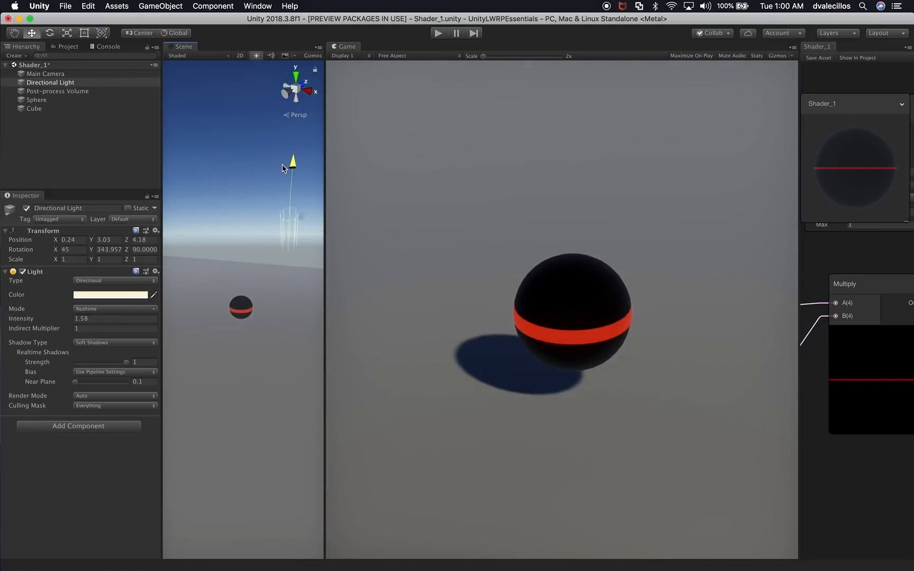
Lower the cube to Y -1.38 and rename it Ground, saving the scene.
click(286, 333)
drag(242, 285, 244, 299)
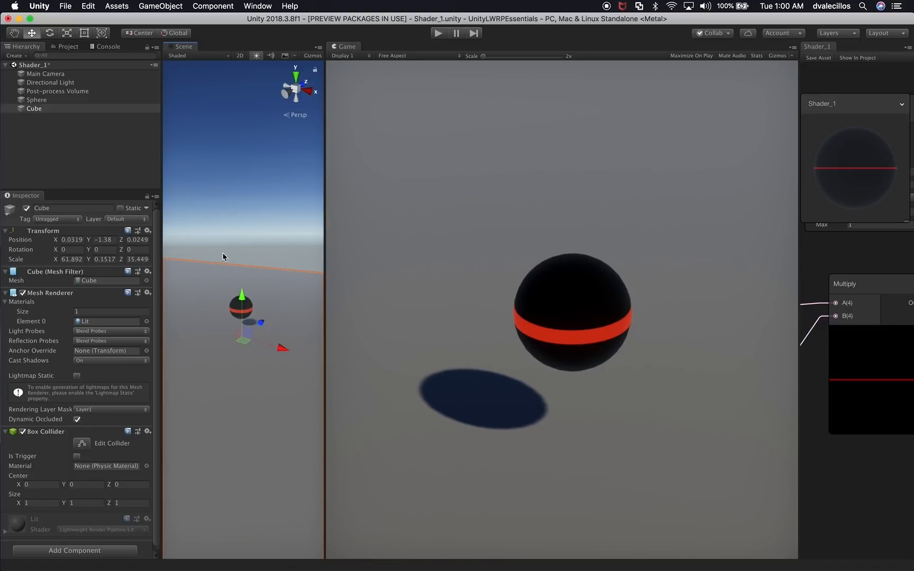
click(32, 110)
key(Return)
text(Ground)
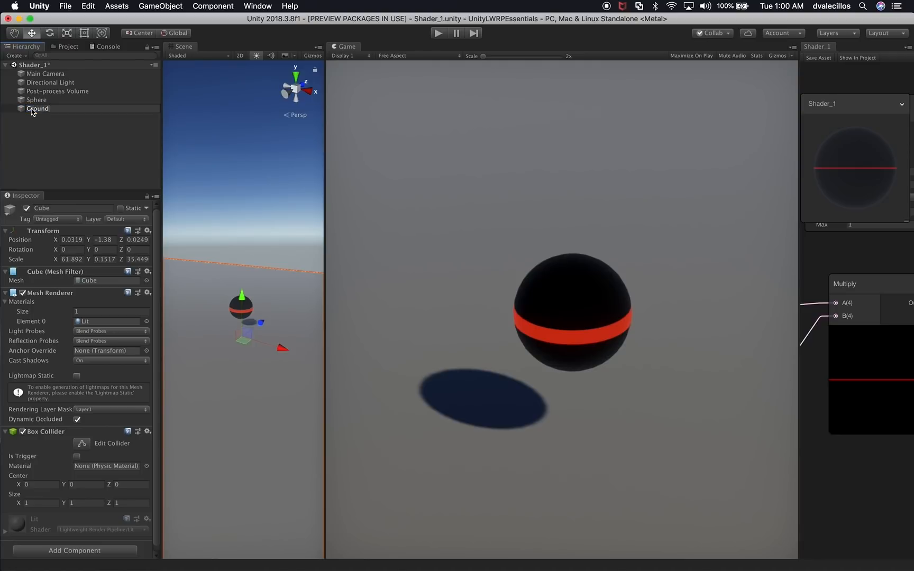
key(Return)
key(super+s)
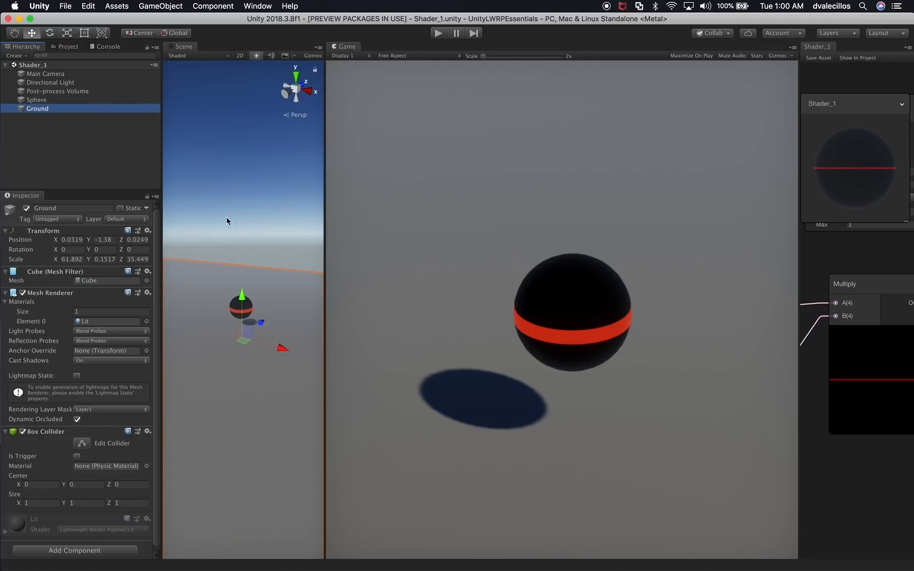
Set the Directional Light's intensity to 1.6, keeping its shadow type at Soft Shadows and the Game view at Free Aspect.
drag(325, 230, 300, 234)
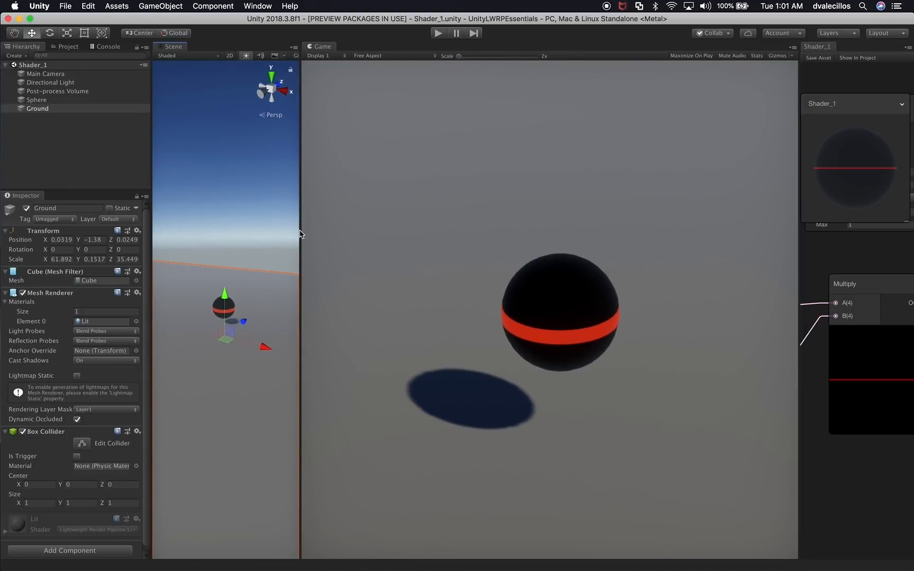
click(80, 83)
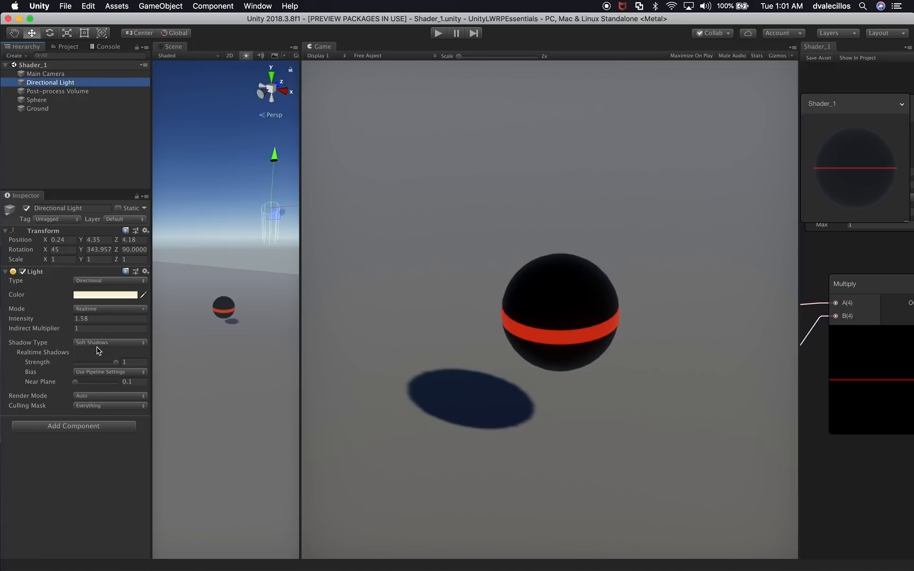
click(109, 319)
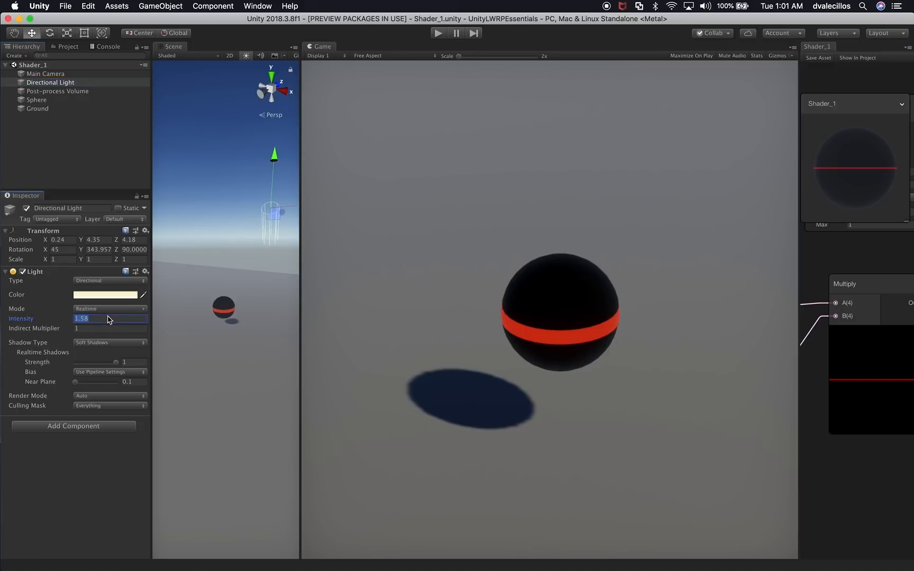
text(1.6)
click(106, 342)
click(106, 337)
click(106, 342)
click(105, 352)
click(377, 55)
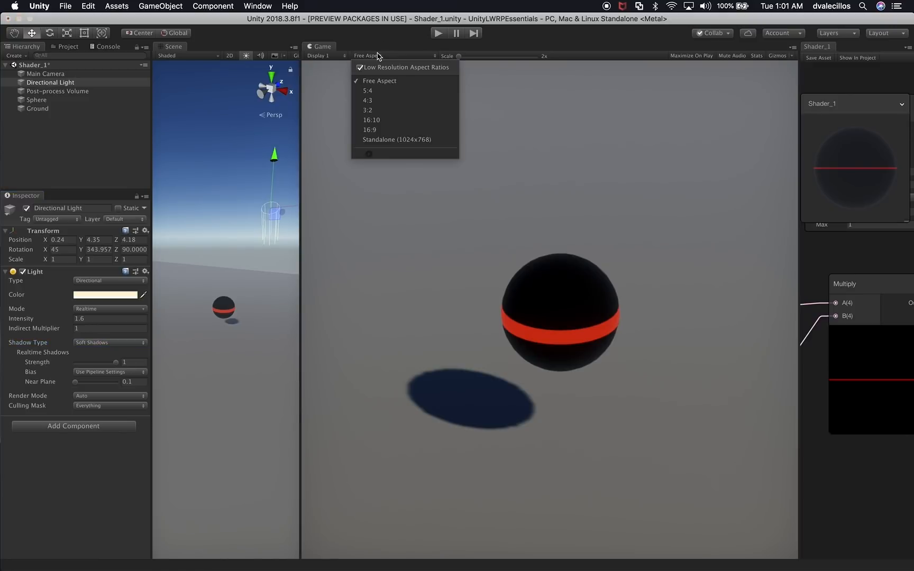
click(611, 230)
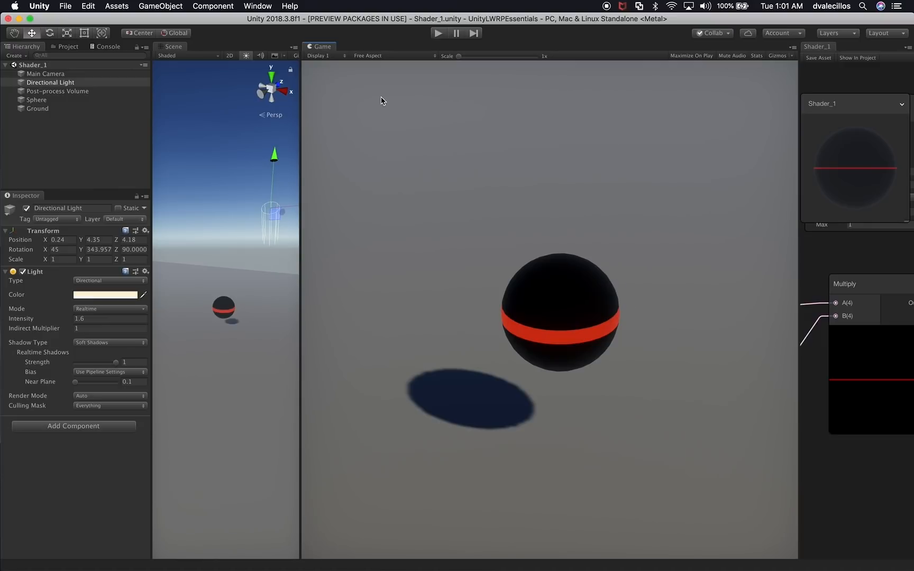
Widen the Game view slightly and raise the Post-process Volume's Bloom intensity to 47.59.
mouse_move(303, 191)
mouse_down()
mouse_move(461, 207)
mouse_move(293, 207)
mouse_up()
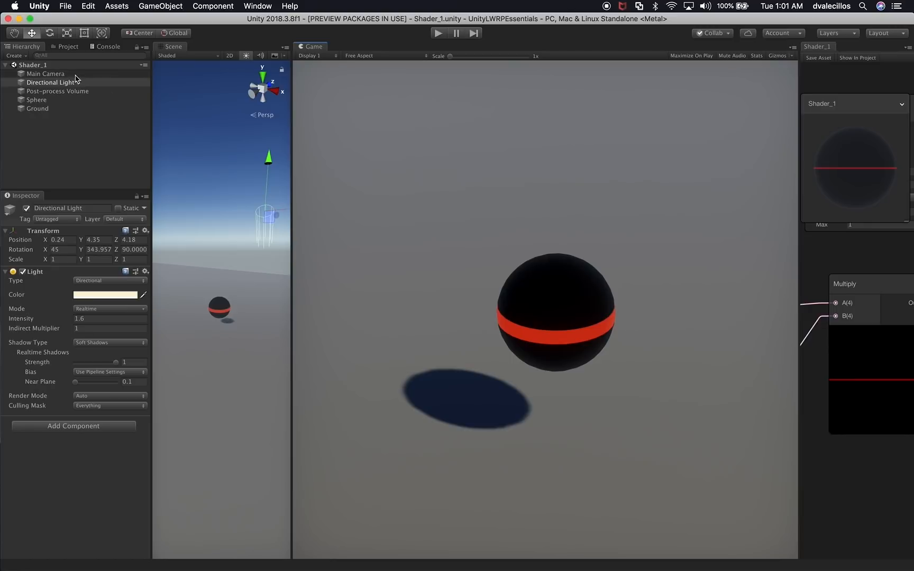
click(66, 94)
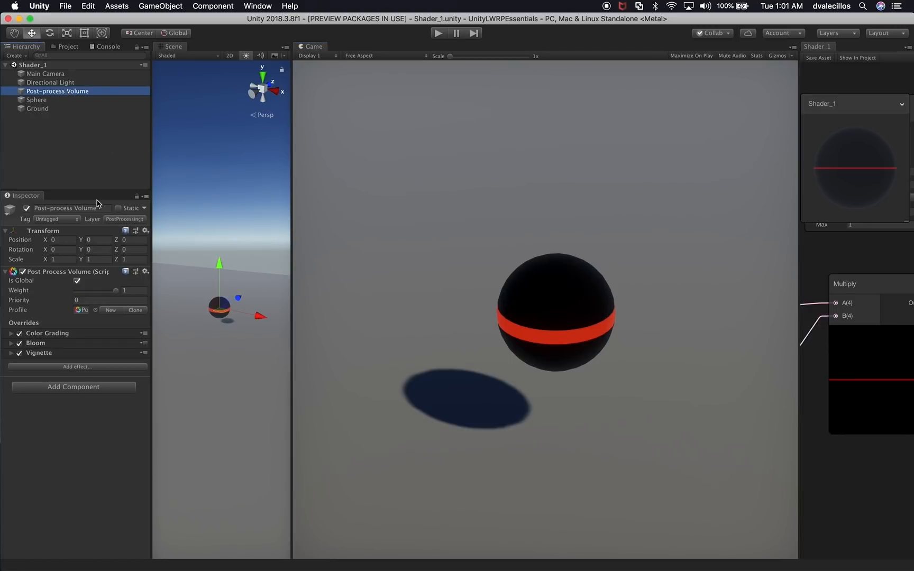
click(52, 344)
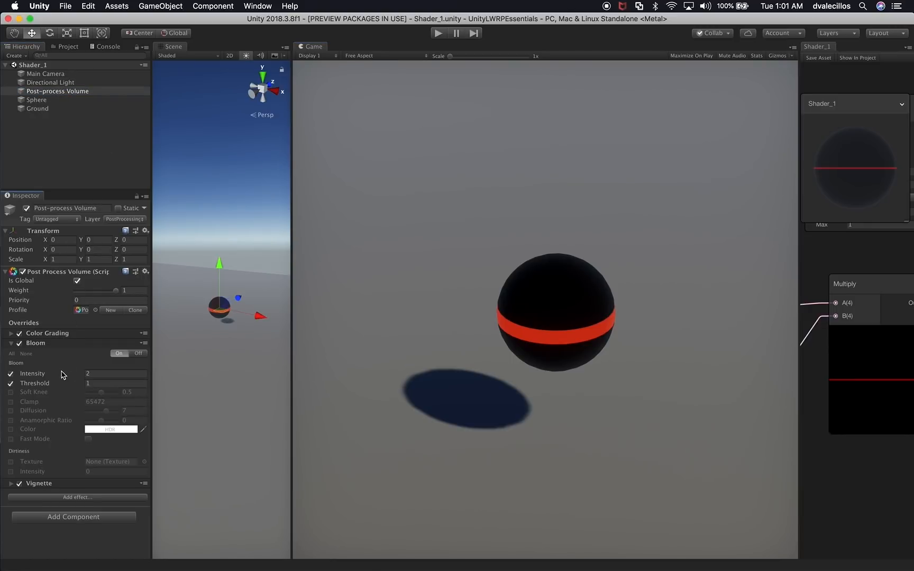
drag(51, 373, 302, 384)
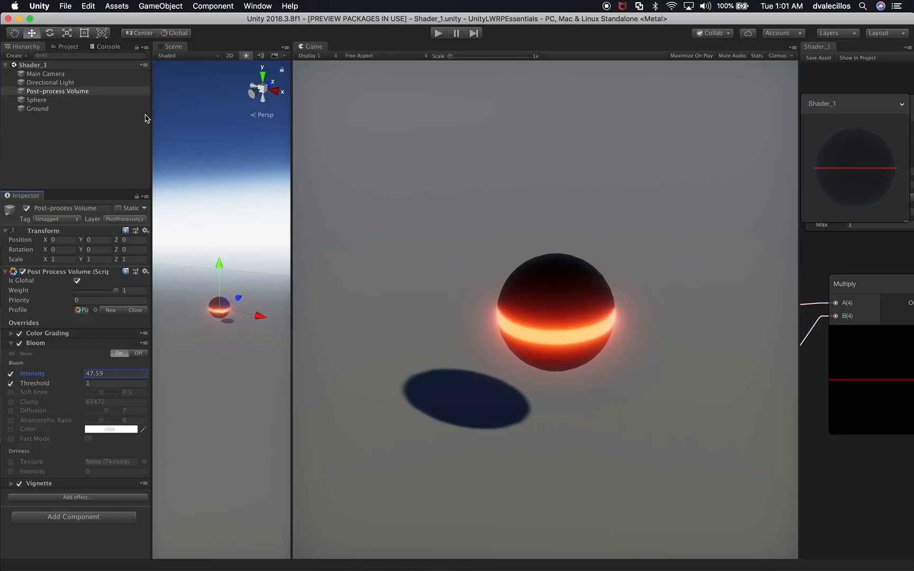
Create a material named Ground in the Materials folder and assign it to the ground cube in the scene.
click(80, 47)
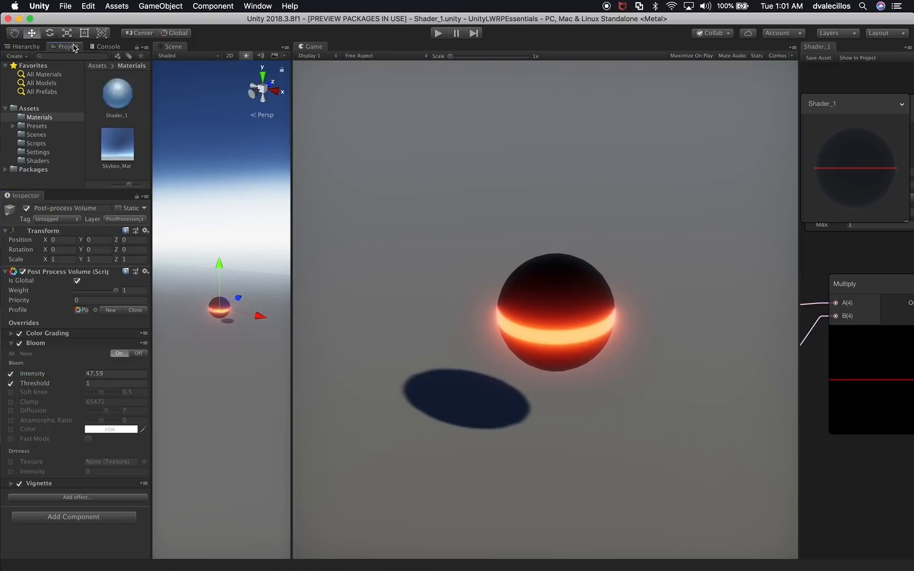
right_click(45, 118)
mouse_move(62, 124)
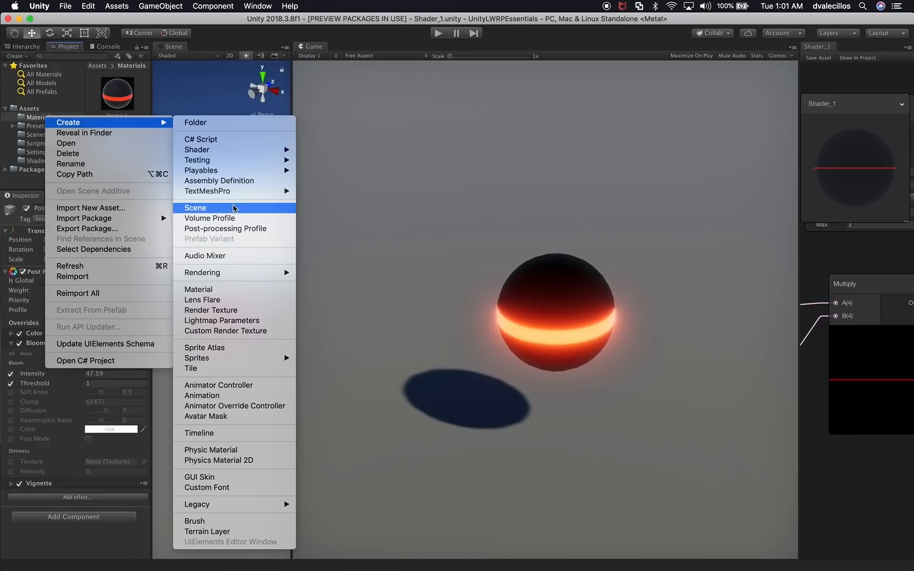
click(225, 291)
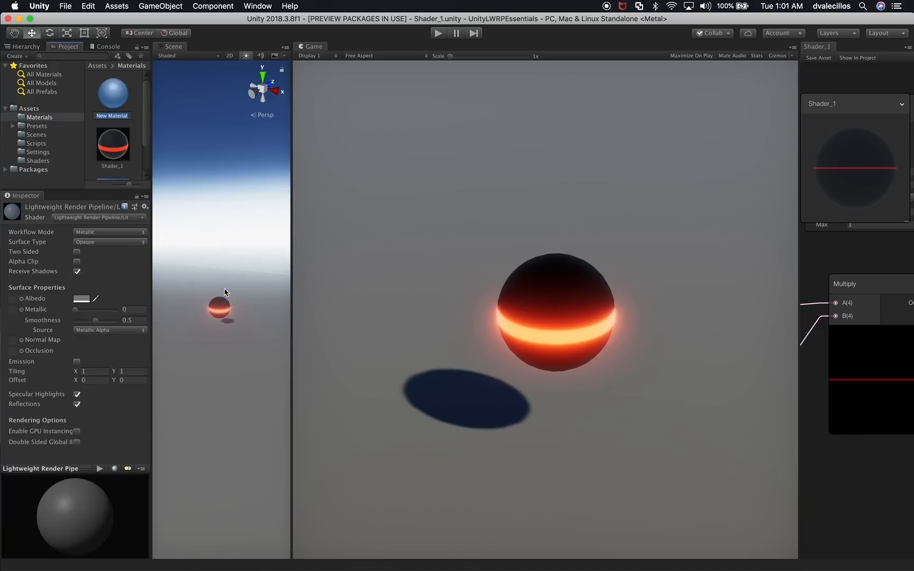
text(Ground)
key(Return)
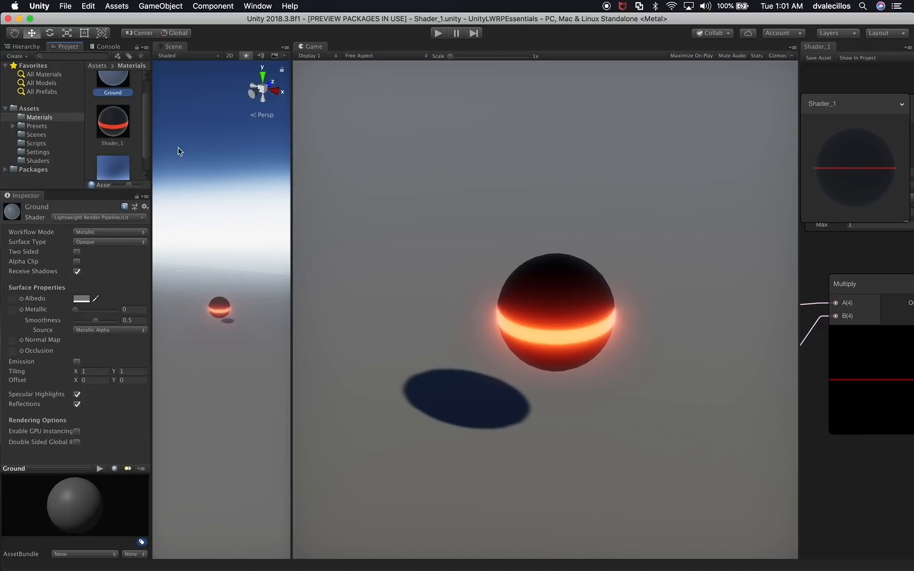
drag(121, 92, 232, 452)
Set the Ground material's albedo to the dark grey 2C2B2B.
click(82, 298)
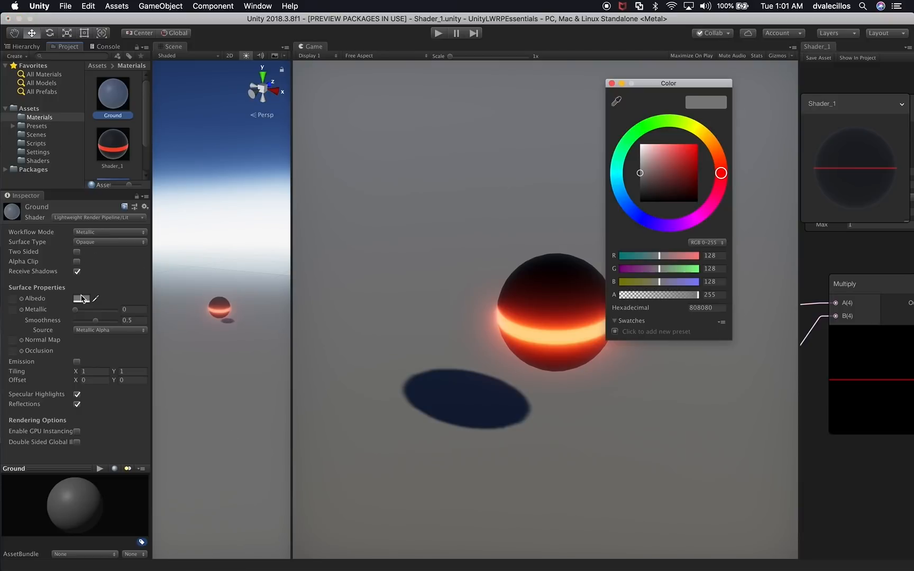
drag(651, 190, 642, 193)
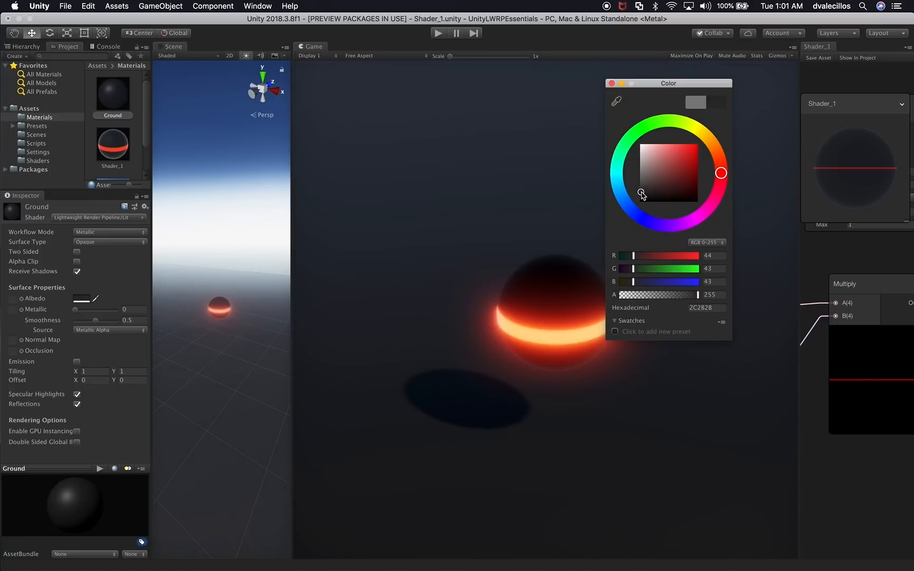
key(Return)
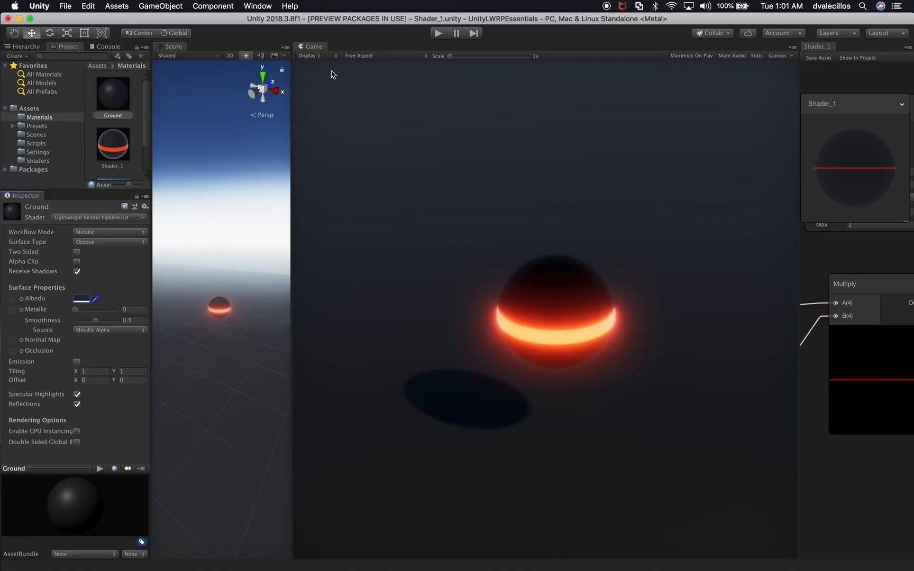
Dock the Scene view on the other side of the Game view, frame the sphere up close, and widen the Game view.
drag(174, 46, 774, 437)
drag(630, 280, 450, 291)
scroll(625, 335, up, 5)
scroll(631, 292, down, 3)
middle_drag(631, 292, 629, 276)
alt+drag(629, 276, 671, 347)
key(w)
click(542, 57)
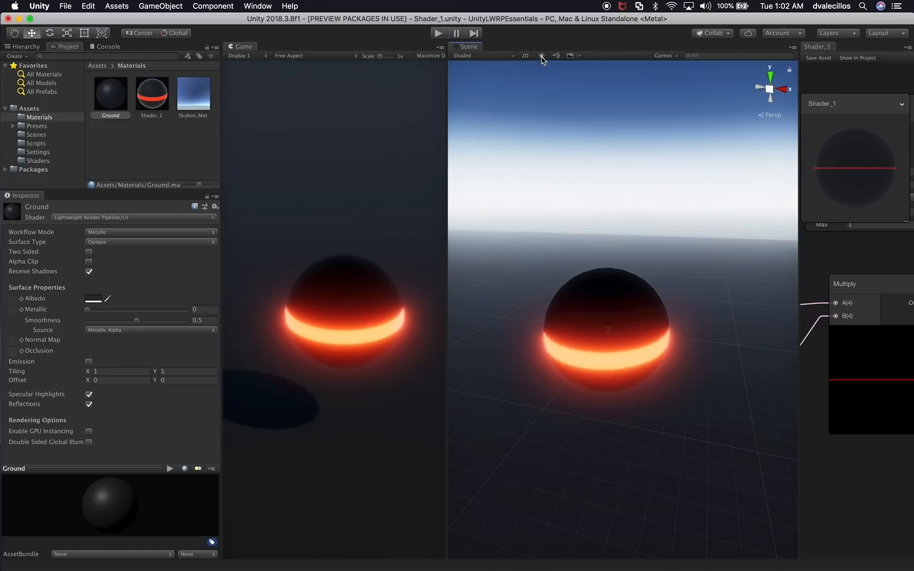
alt+drag(673, 292, 654, 270)
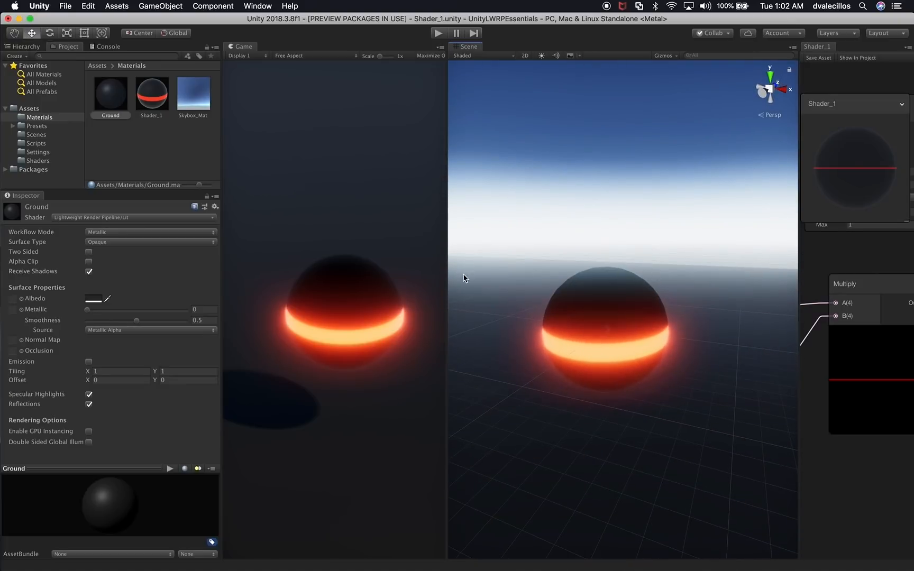
drag(447, 275, 587, 286)
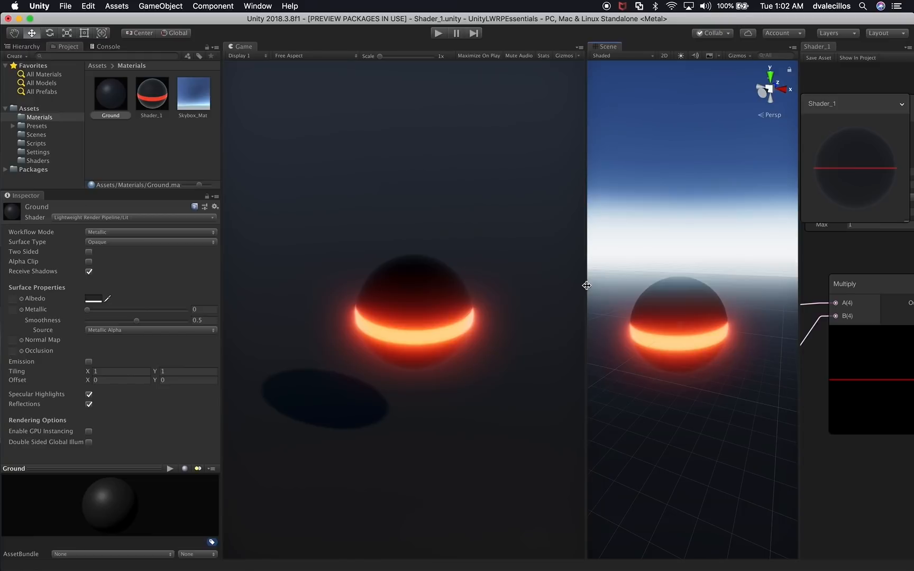
Darken the Ground material's albedo a little further.
click(93, 300)
drag(648, 191, 643, 195)
key(Return)
Select the Main Camera, dock the Shader_1 graph alongside the Scene view, and bring its PBR Master node into view.
click(20, 47)
click(71, 77)
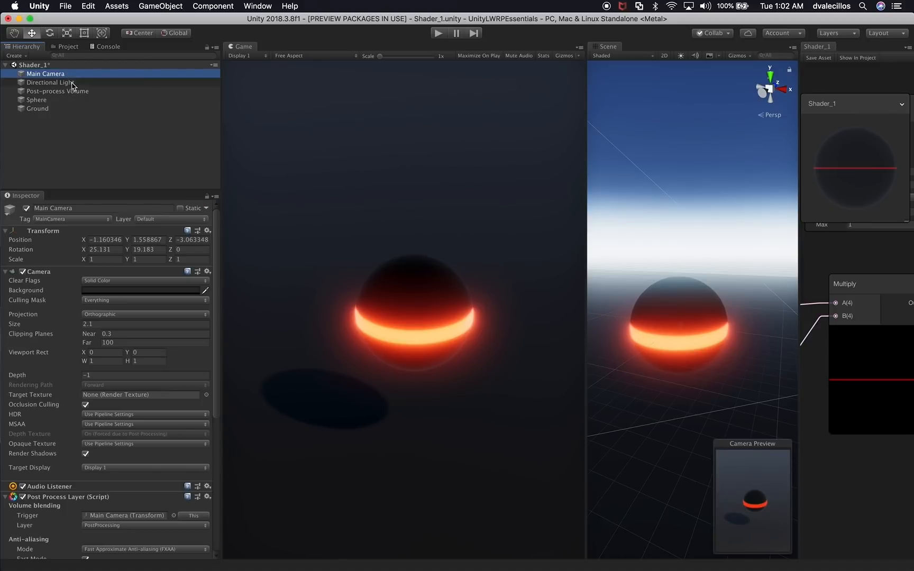
scroll(743, 354, down, 4)
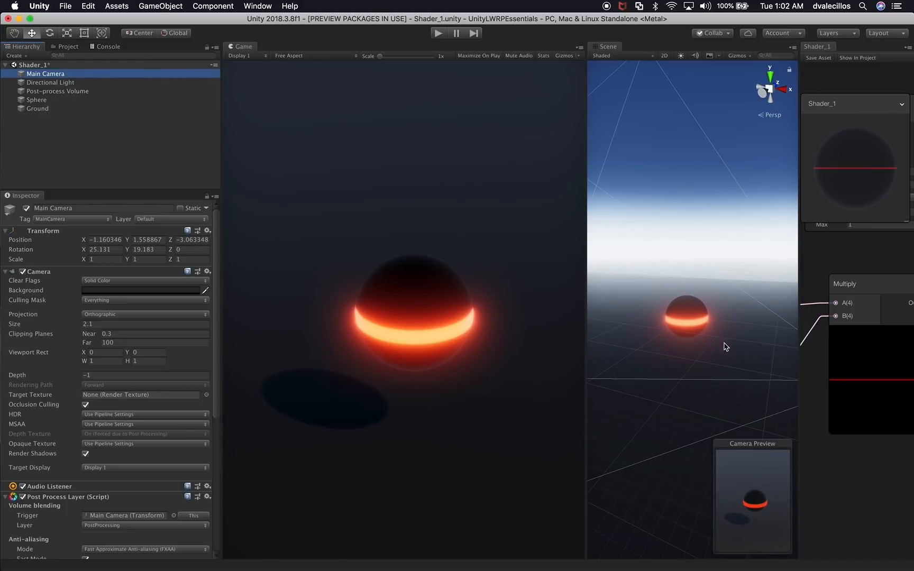
drag(586, 288, 542, 297)
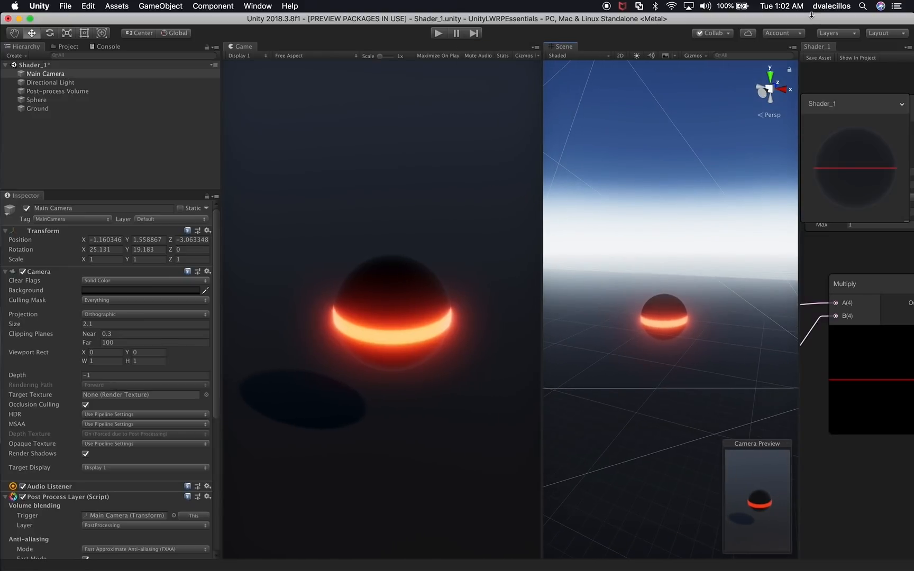
drag(817, 48, 604, 50)
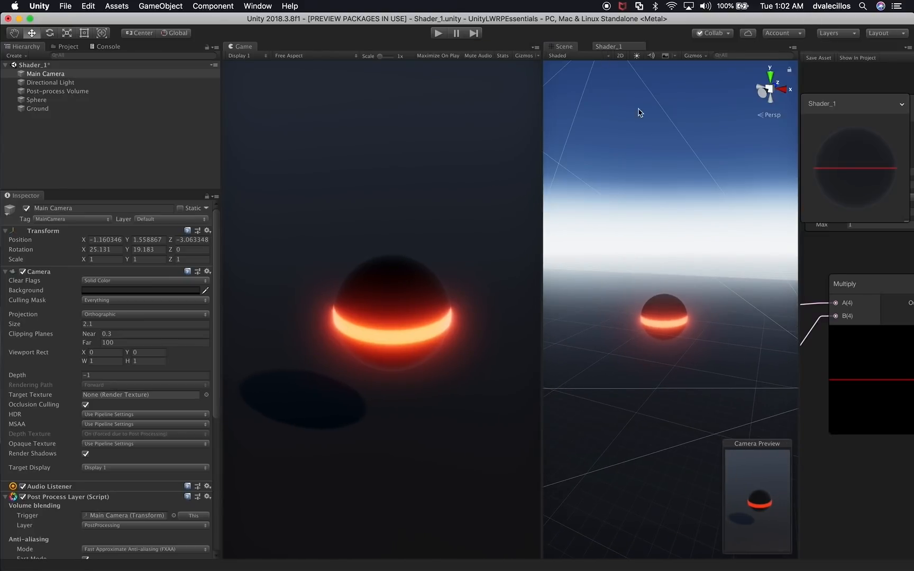
alt+drag(754, 238, 658, 198)
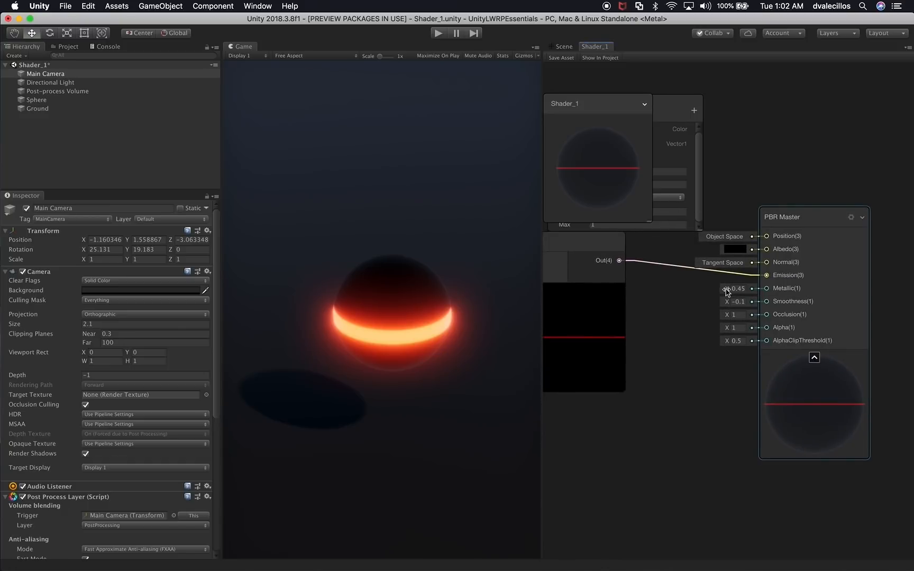
Try a PBR Master Smoothness of about -0.32, raise it slightly to between -0.2 and -0.3, and save the Shader_1 asset.
drag(723, 302, 719, 305)
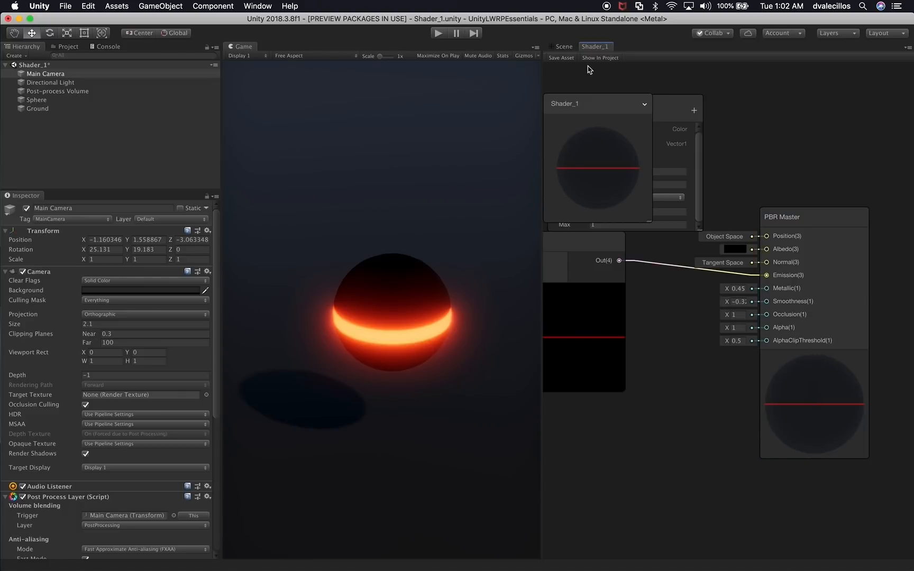
click(553, 58)
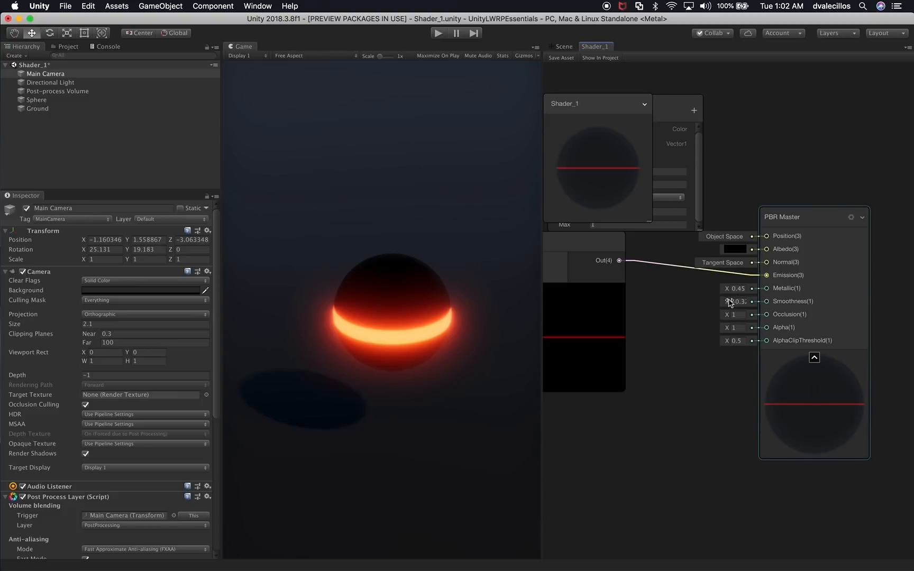
click(563, 55)
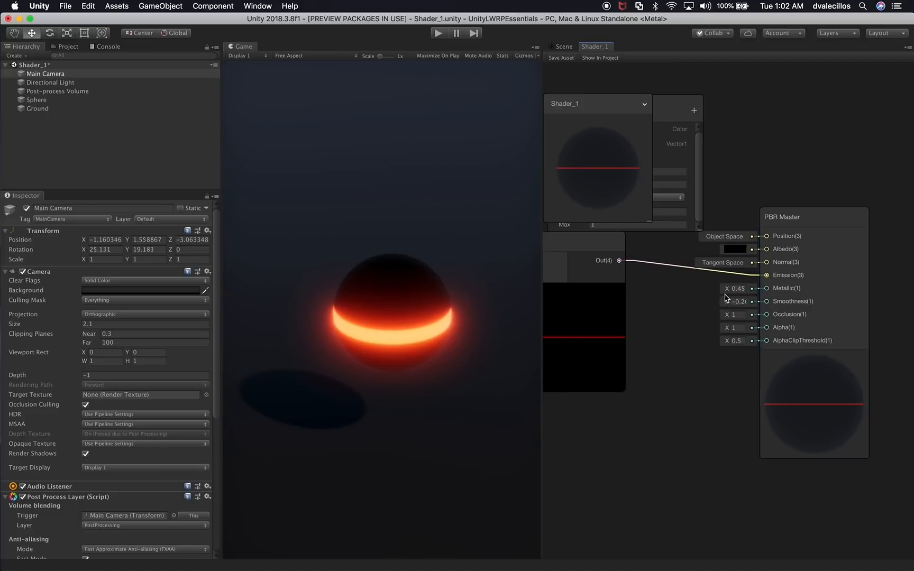
Try a Metallic value of 0.73 on the PBR Master with the asset saved, and settle on 0.5.
drag(719, 290, 731, 285)
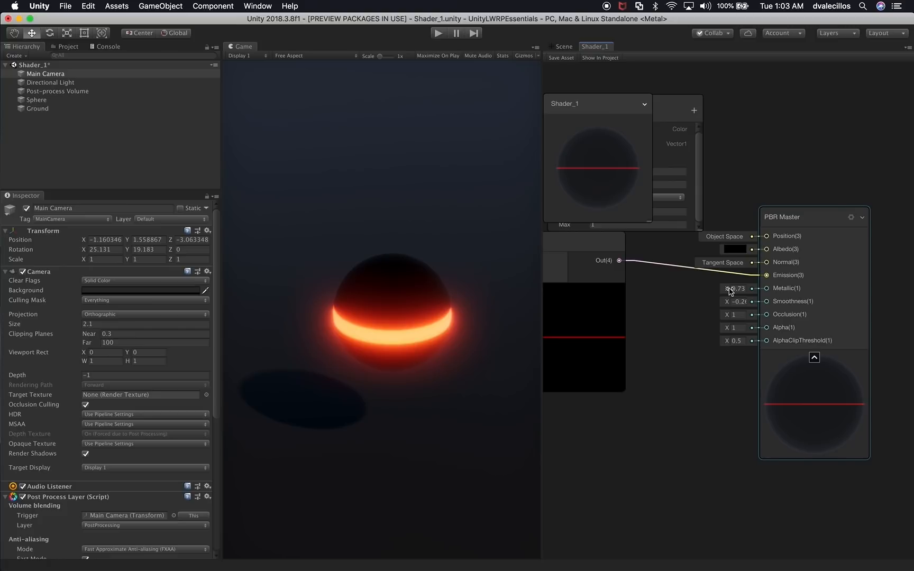
click(553, 58)
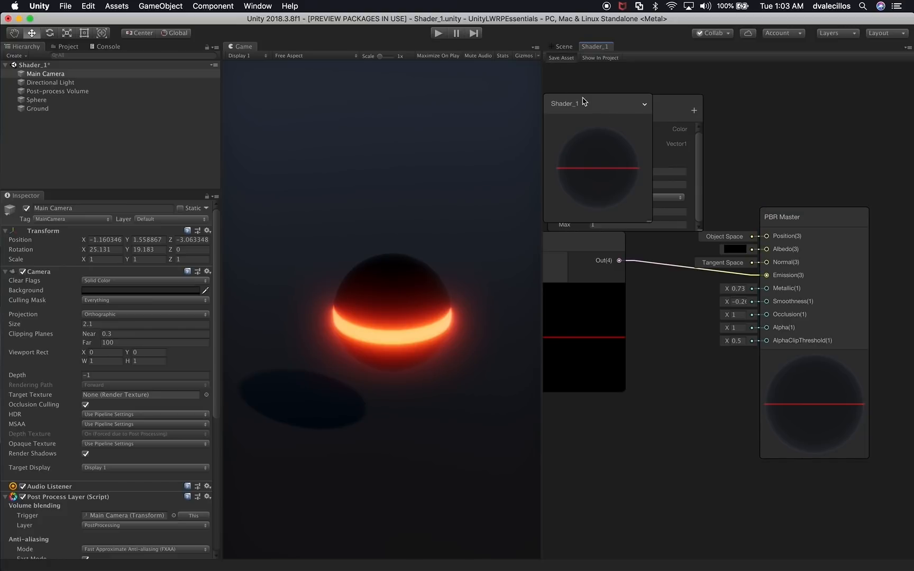
click(734, 288)
key(BackSpace)
key(Return)
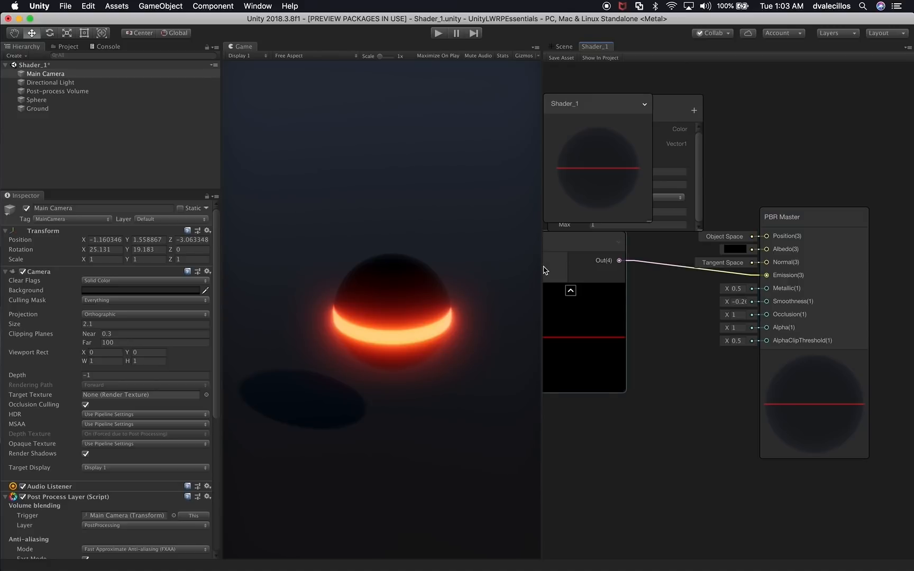
Widen the Game view and adjust the Post-process Volume's Vignette to intensity 0.509, smoothness 0.304 and roundness 0.871.
drag(542, 265, 603, 275)
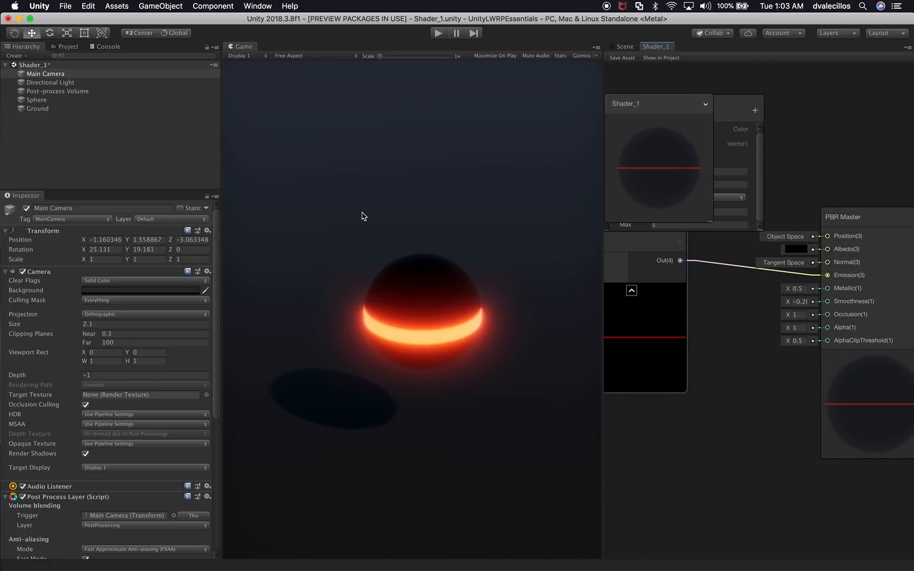
click(39, 91)
click(60, 344)
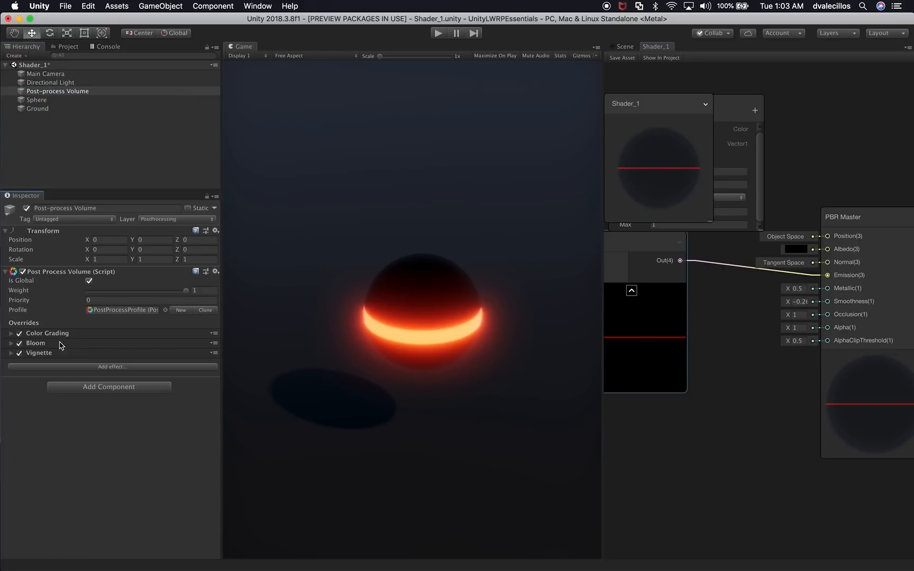
click(62, 352)
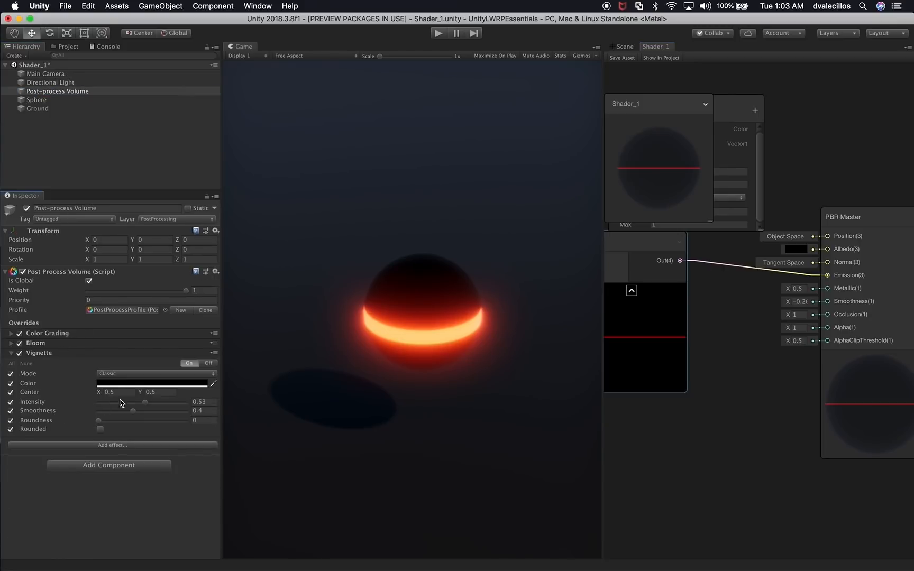
drag(144, 402, 177, 422)
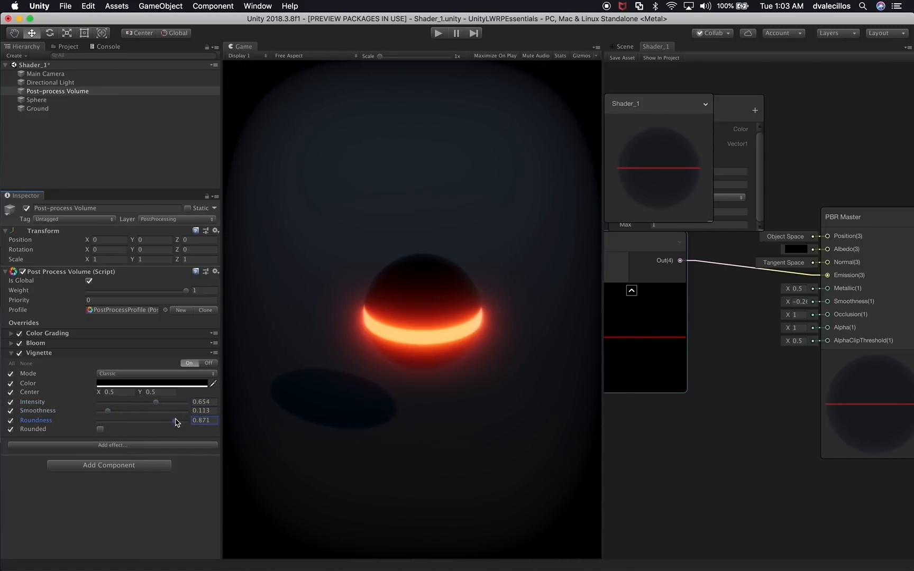
drag(116, 412, 145, 404)
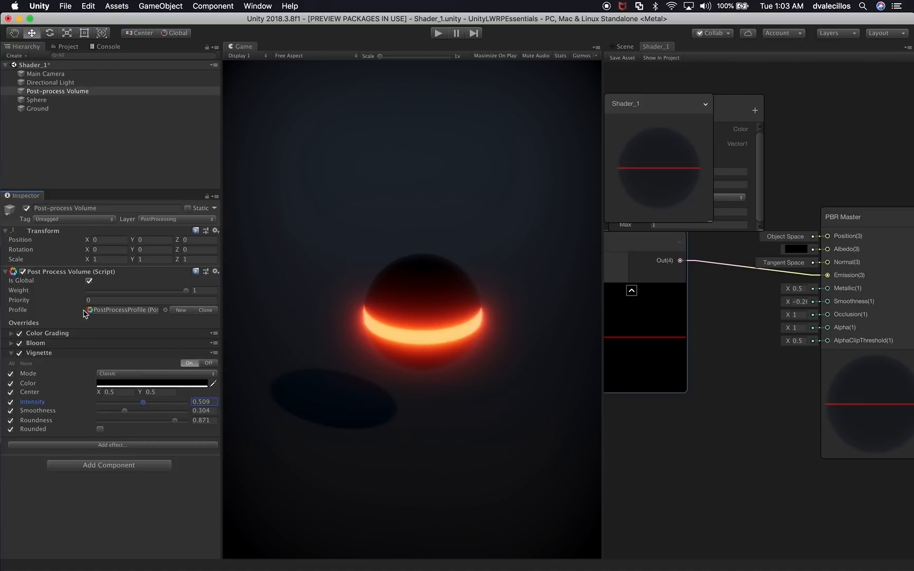
Raise the Post-process Volume's Bloom intensity to 48.5, collapse its effect settings, and save the scene.
click(53, 353)
click(54, 344)
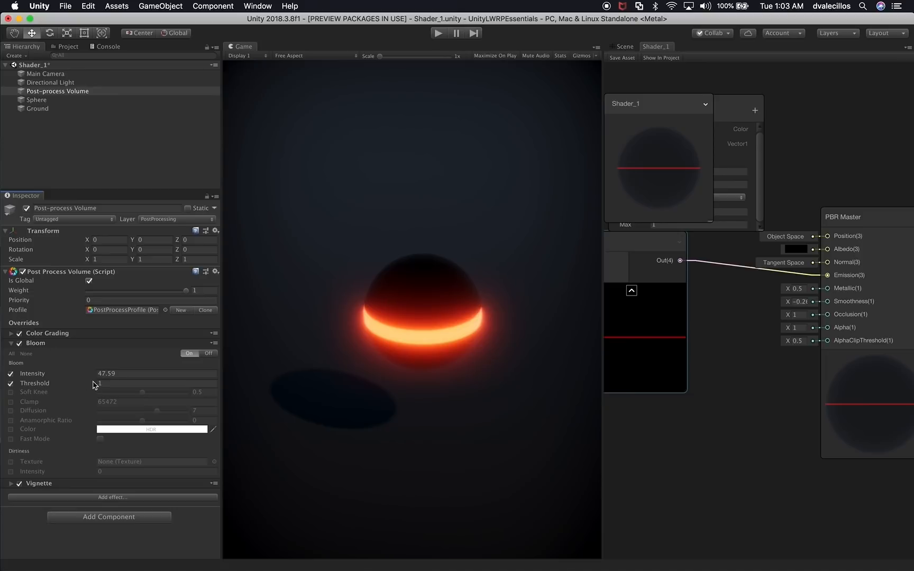
drag(73, 377, 96, 383)
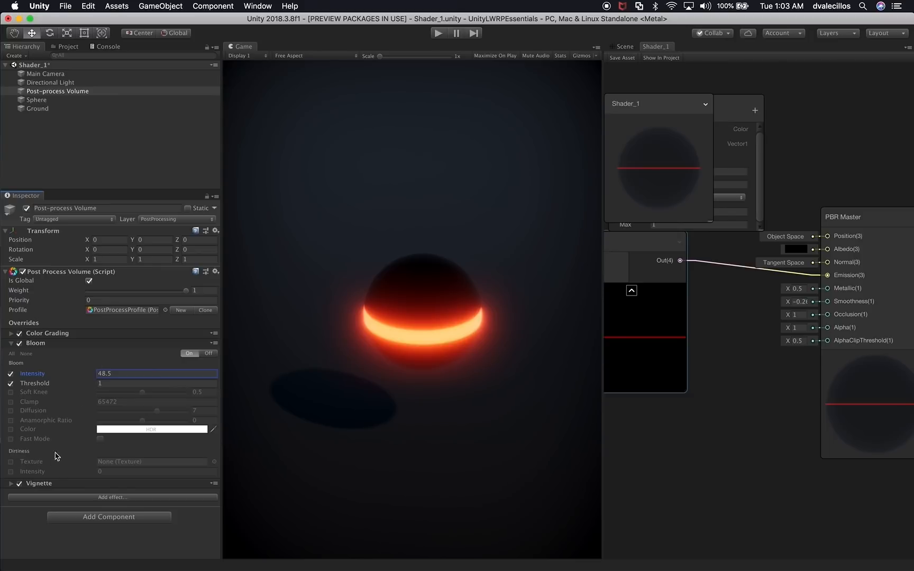
click(36, 343)
key(super+s)
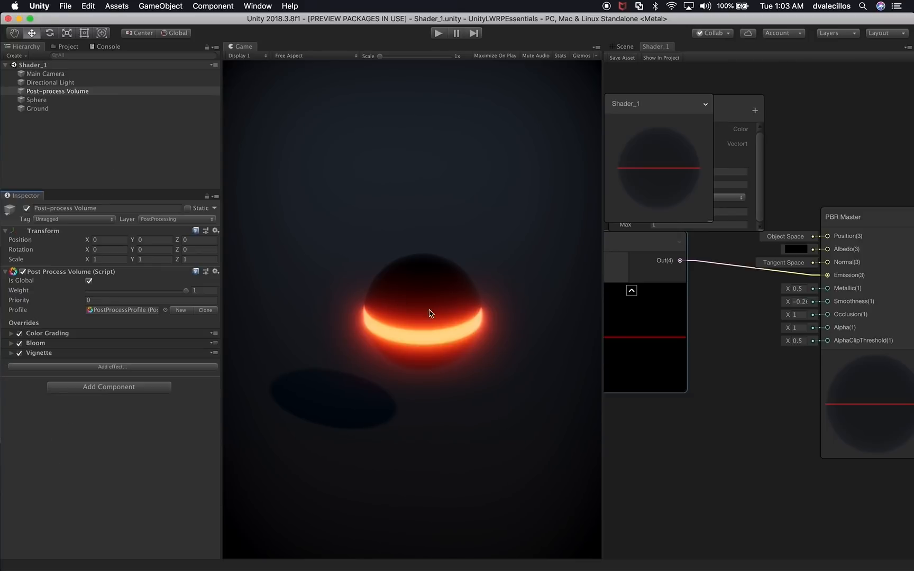
Reduce the Line Height of the Sphere's Shader_1 material to 0.045.
click(59, 108)
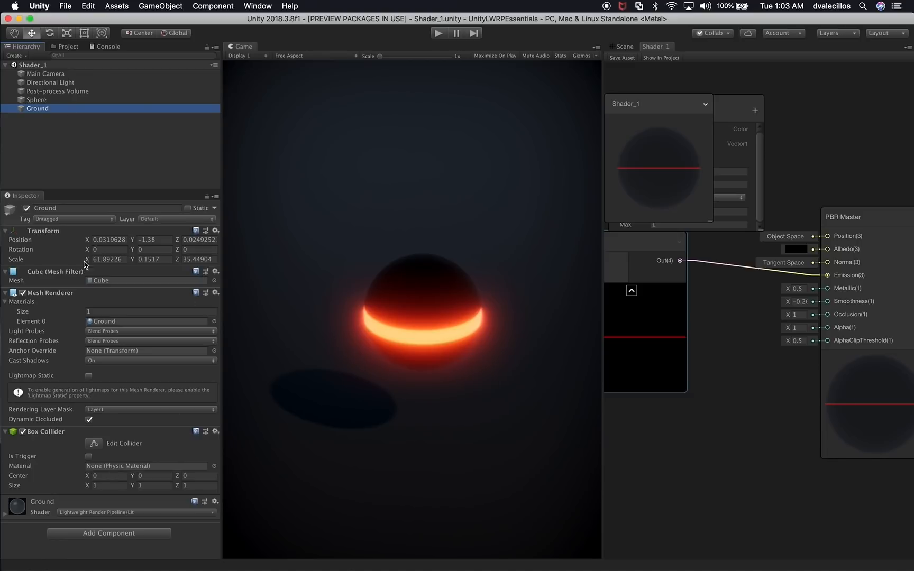
click(62, 100)
scroll(142, 507, down, 3)
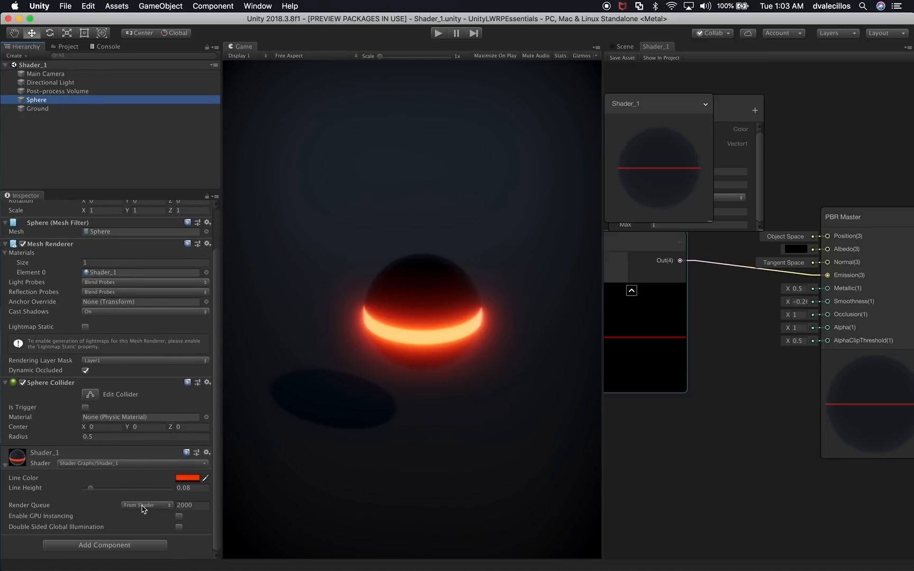
mouse_move(91, 489)
mouse_down()
mouse_move(161, 481)
mouse_move(87, 491)
mouse_up()
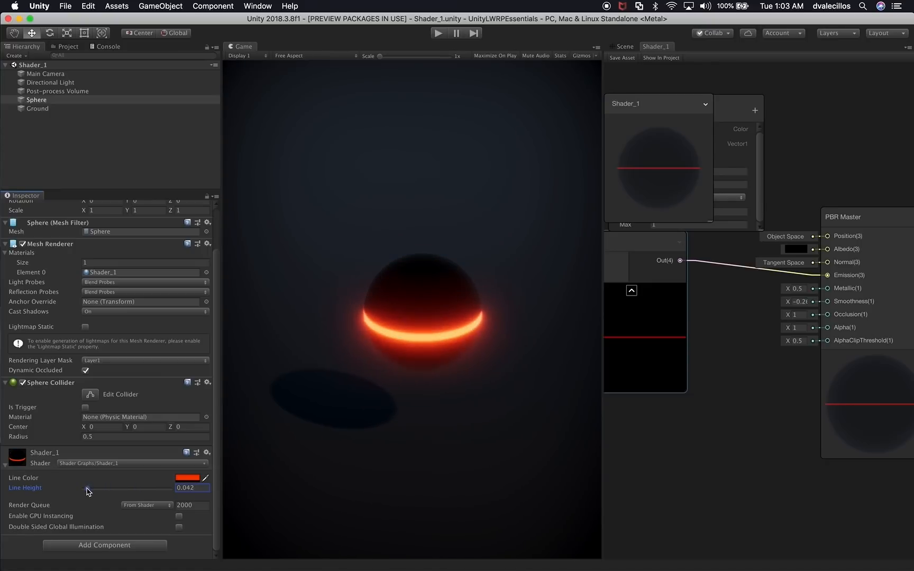
click(202, 493)
text(5)
click(90, 134)
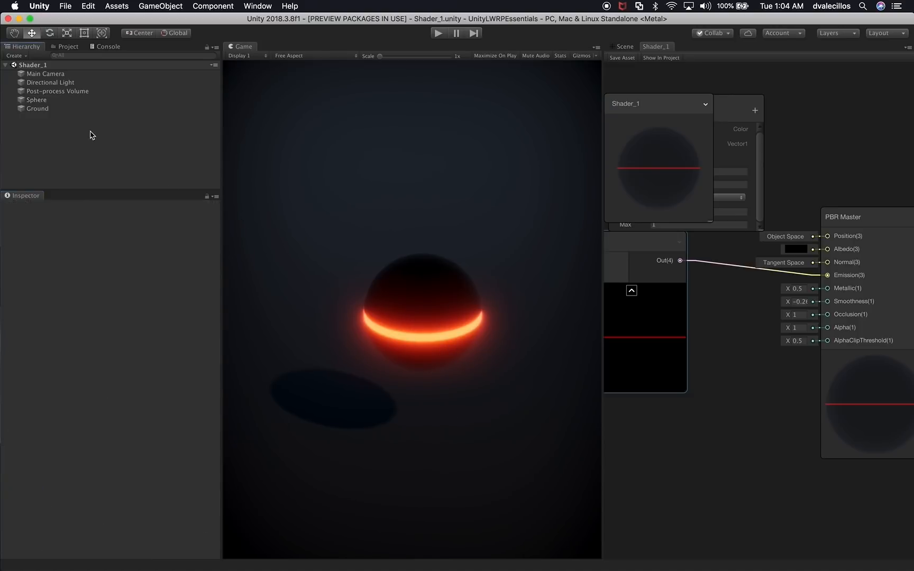
click(38, 109)
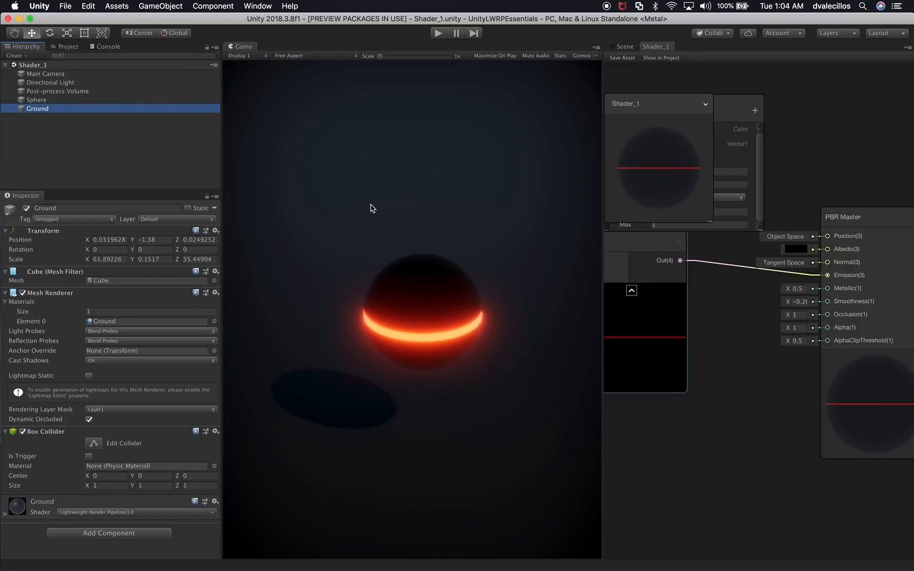
click(100, 129)
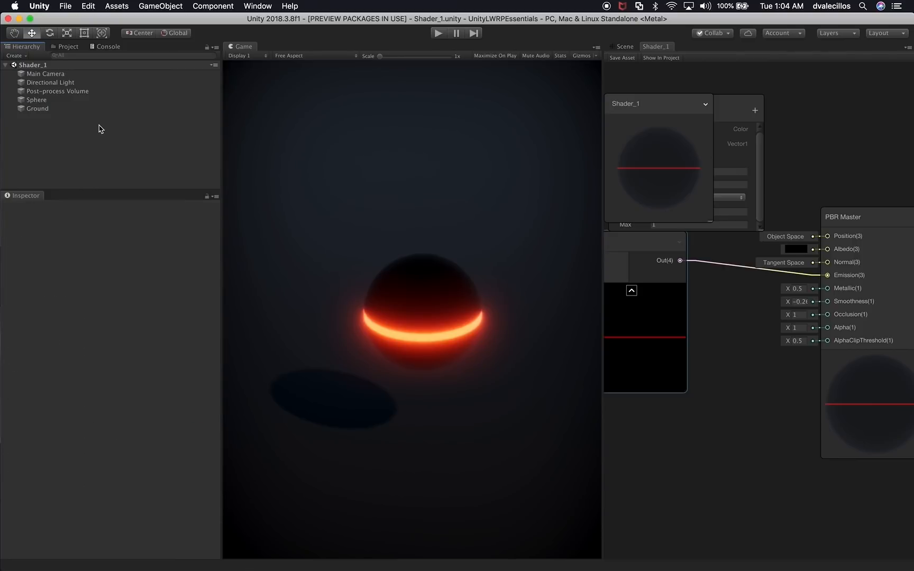
Switch to Terminal, enlarge its window, and list the contents of the Games folder with ls.
key(super+Tab)
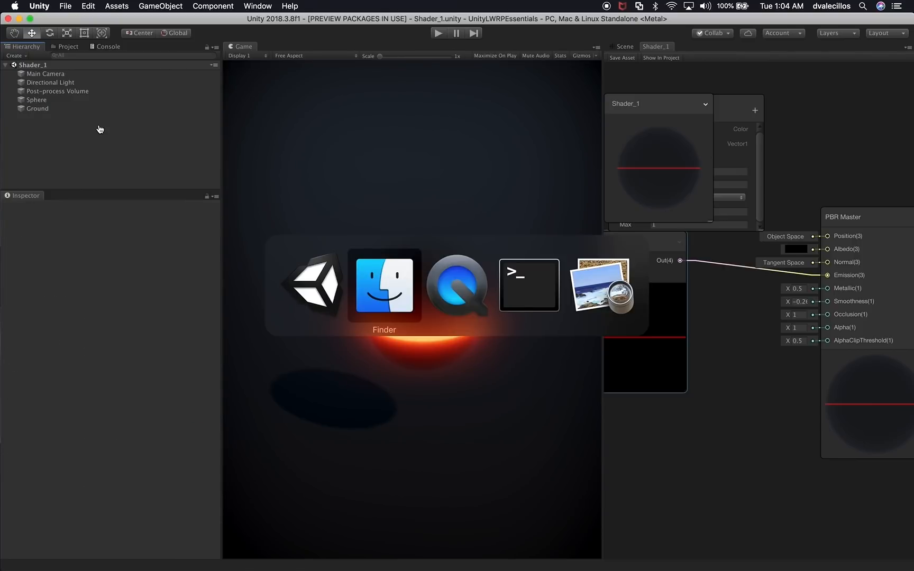
key(super+shift+Tab)
key(super+shift+Tab)
key(super+shift+Tab)
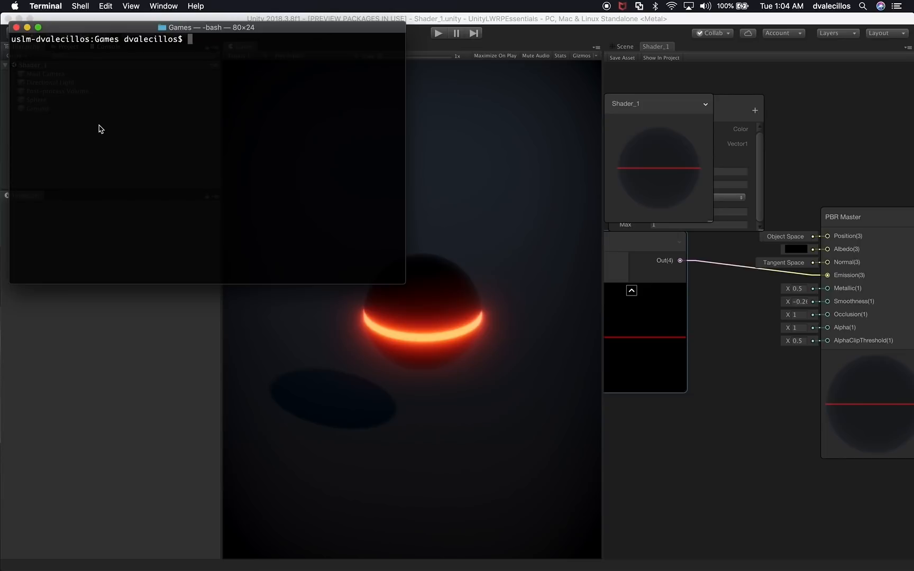
drag(405, 284, 719, 460)
text(ls)
key(Return)
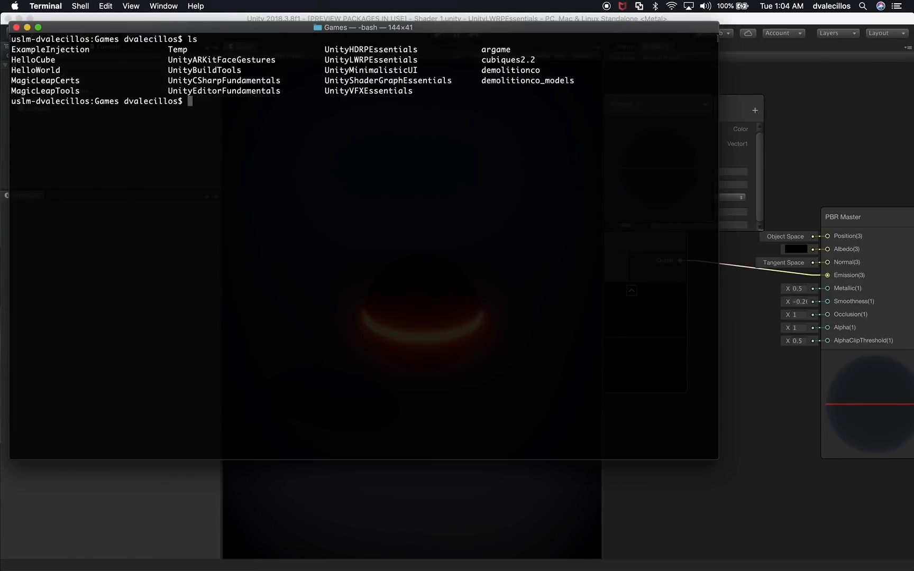
Copy ./UnityHDRPEssentials/Assets/Scripts/Rotator.cs into ./UnityLWRPEssentials/Assets/ with the cp command.
text(cp ./UnityHD)
key(Tab)
text(Asse)
key(Tab)
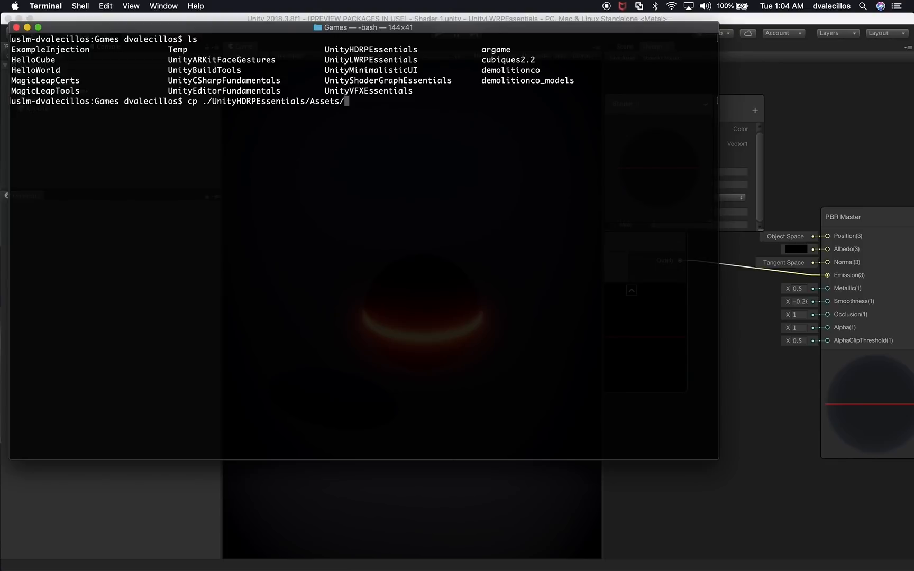
text(Scripts/R)
key(Tab)
text(./Unity)
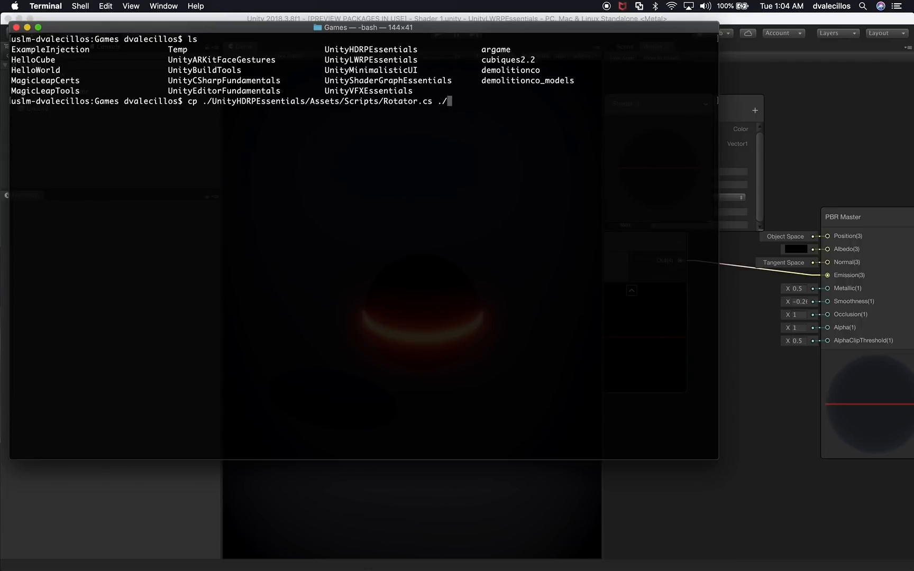
text(LQ)
key(Tab)
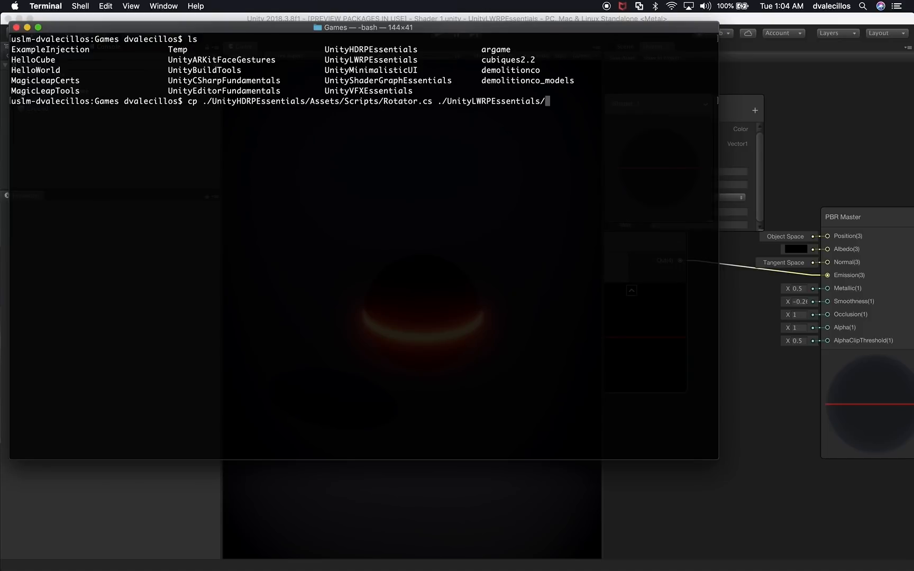
text(As)
key(Tab)
text(Sc)
key(BackSpace)
key(BackSpace)
key(Return)
Switch back to Unity and move the Rotator script from the Assets folder into the Scripts folder.
key(super+Tab)
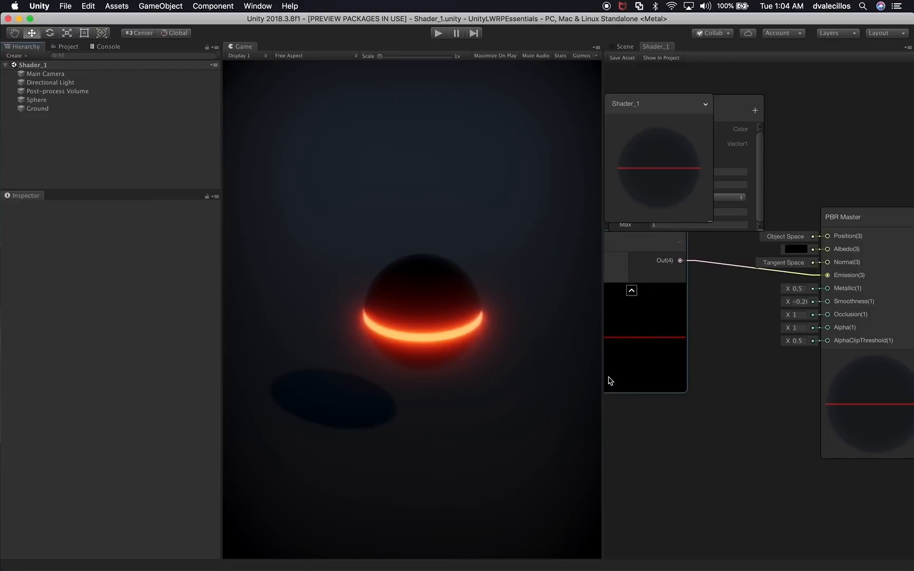
click(65, 46)
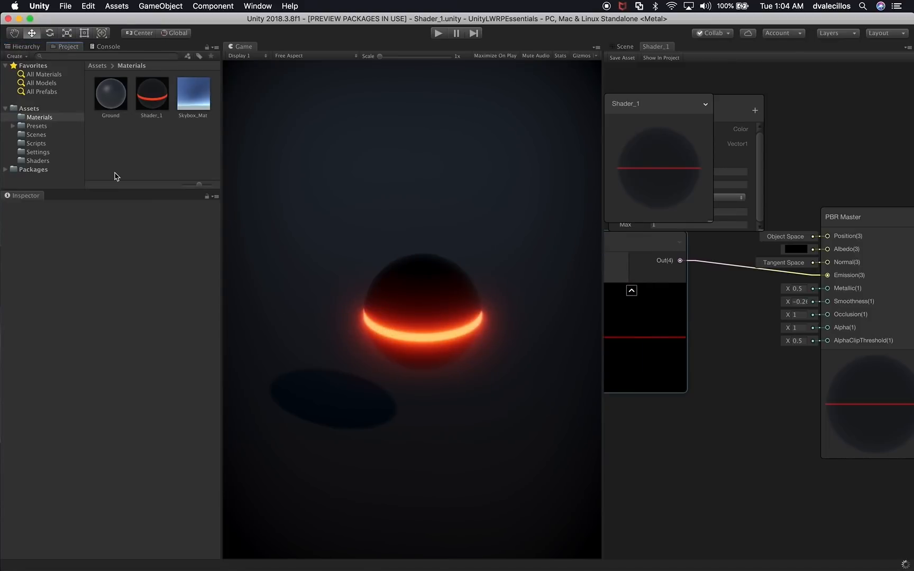
click(34, 144)
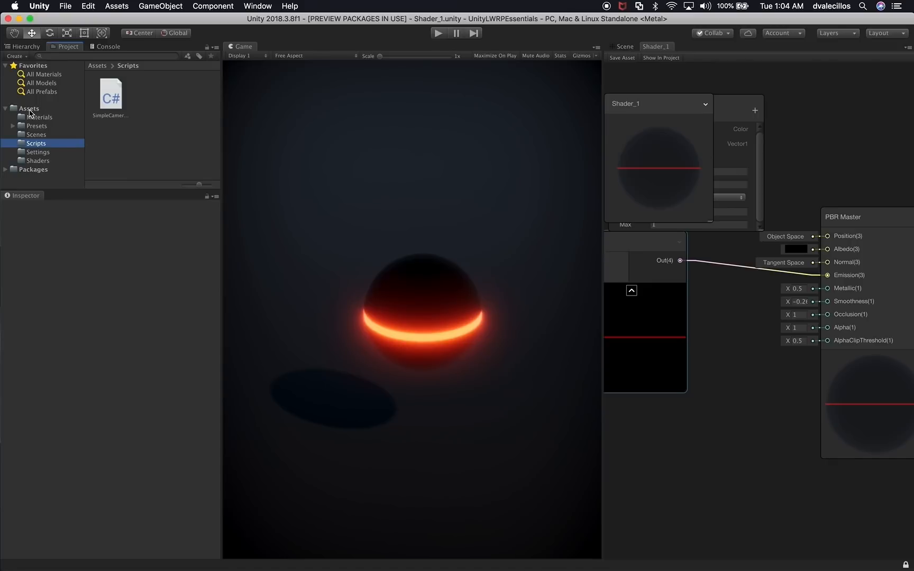
click(35, 110)
drag(118, 143, 42, 147)
click(41, 146)
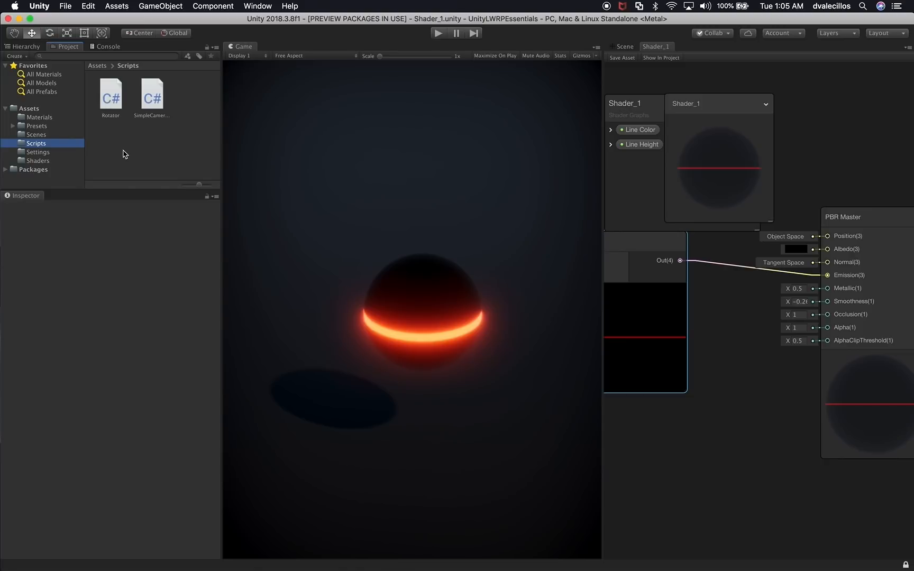
Open Rotator.cs in Visual Studio Code and examine the Space.Self argument of its transform.Rotate call.
click(112, 106)
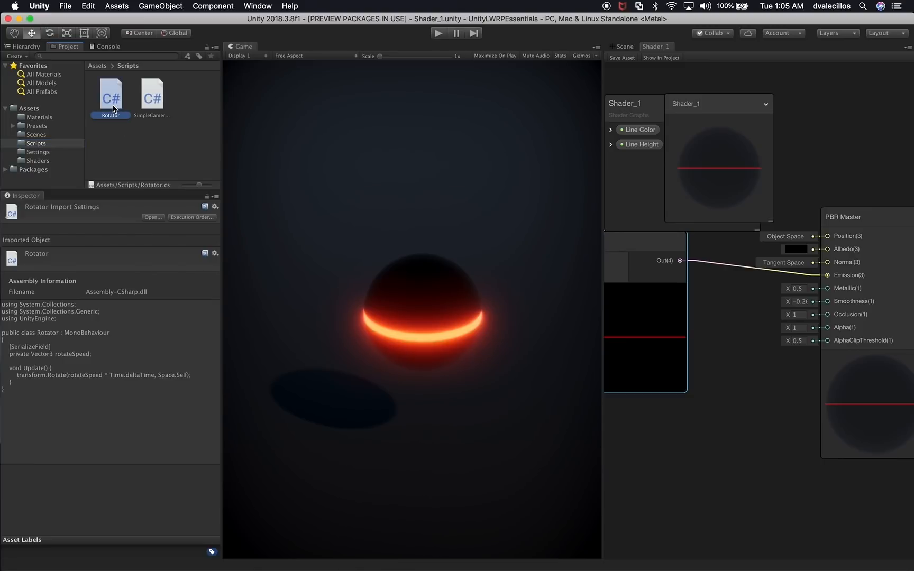
double_click(113, 108)
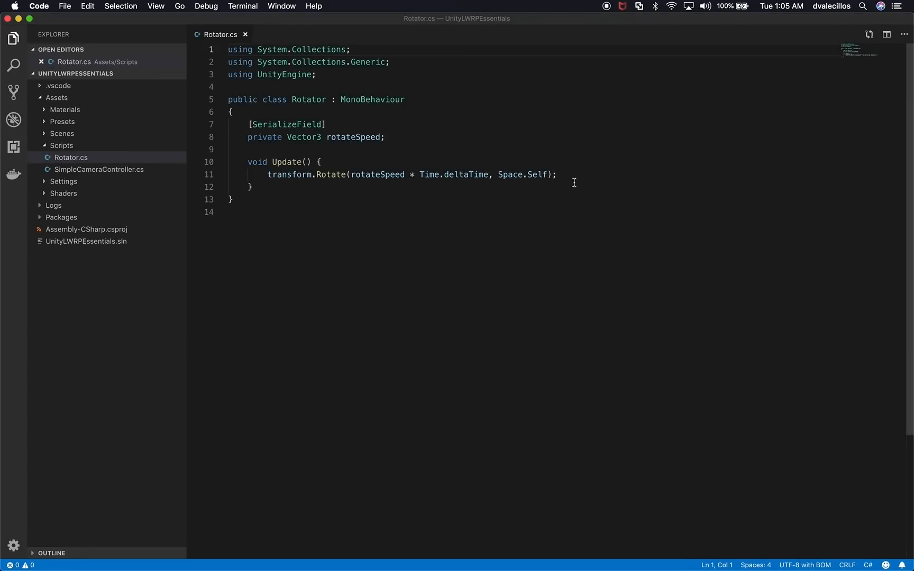
drag(498, 174, 548, 174)
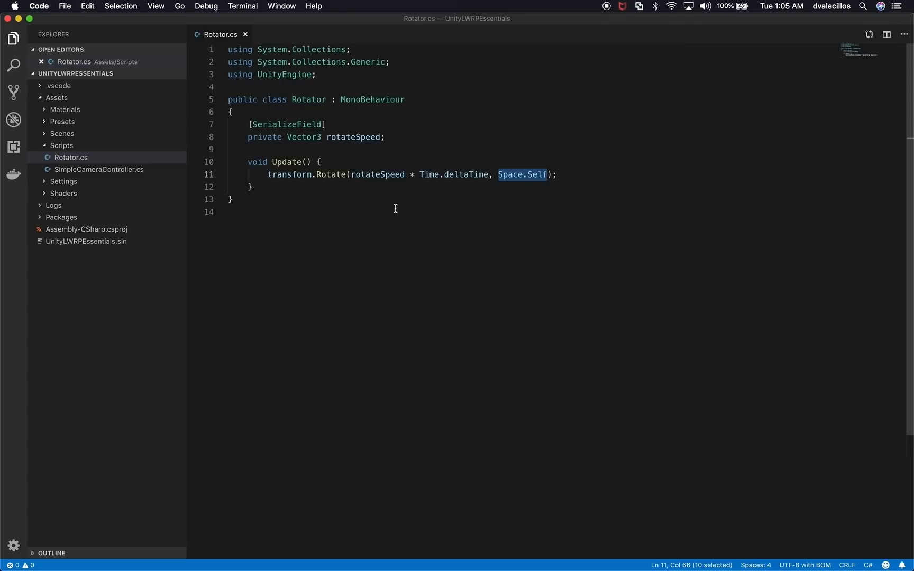
Return to Unity, collapse the Sphere's Mesh Renderer and Sphere Collider, and add the Rotator script component to it.
key(super+Tab)
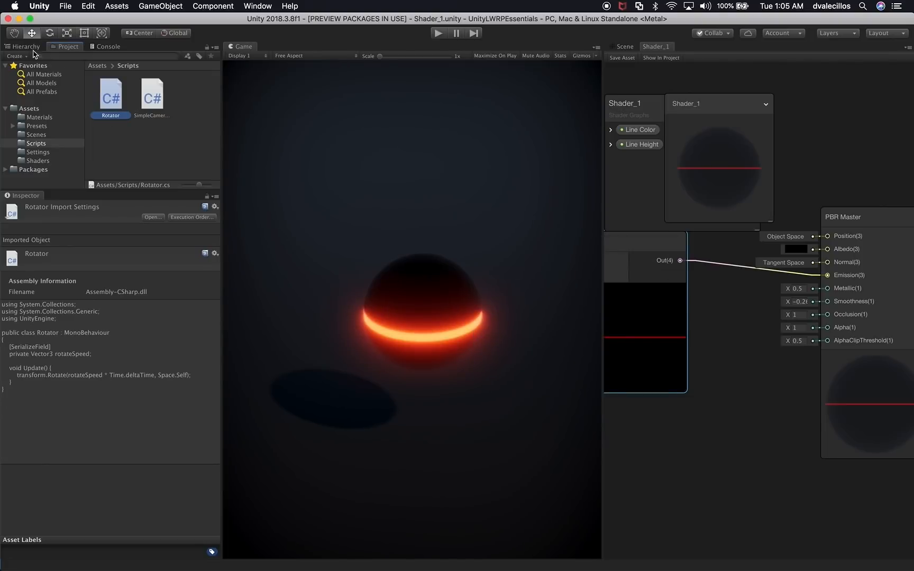
click(32, 49)
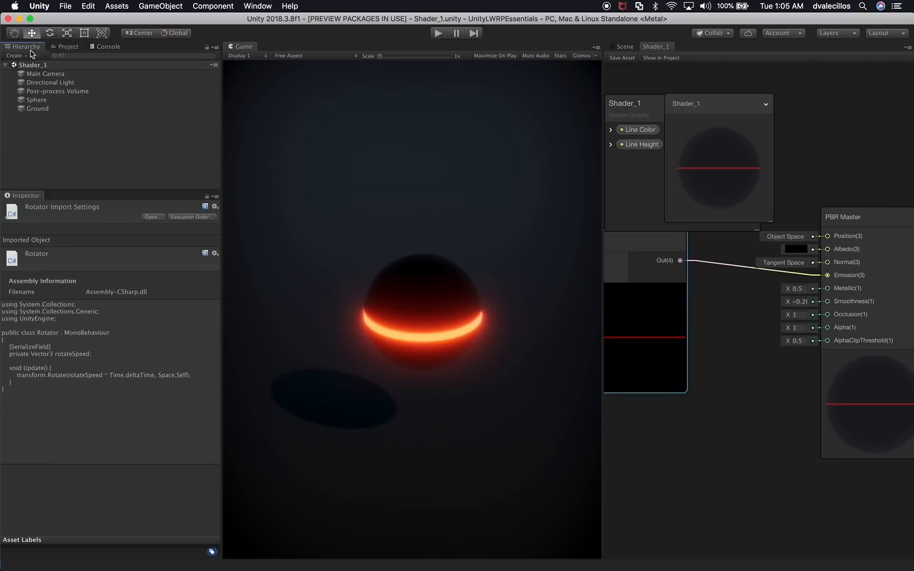
click(34, 101)
scroll(112, 348, down, 3)
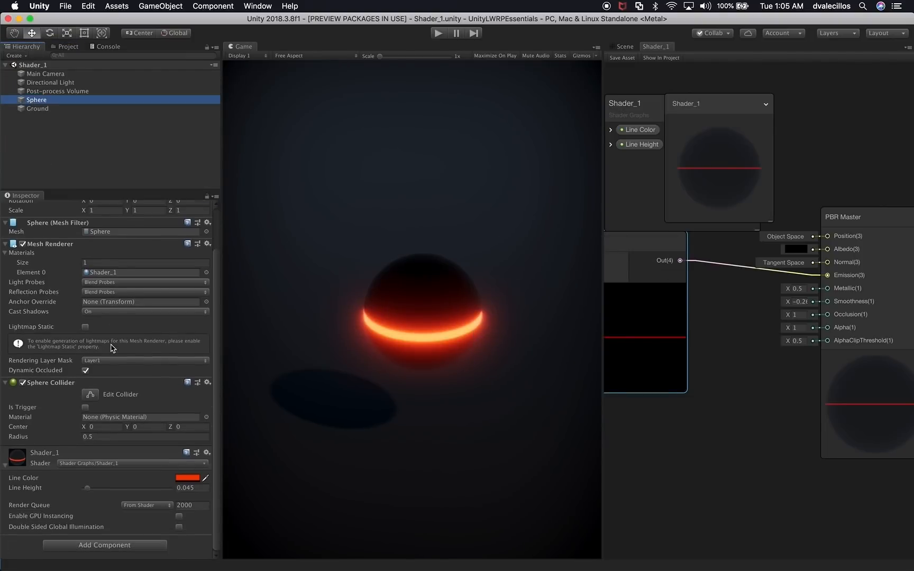
click(58, 383)
click(36, 295)
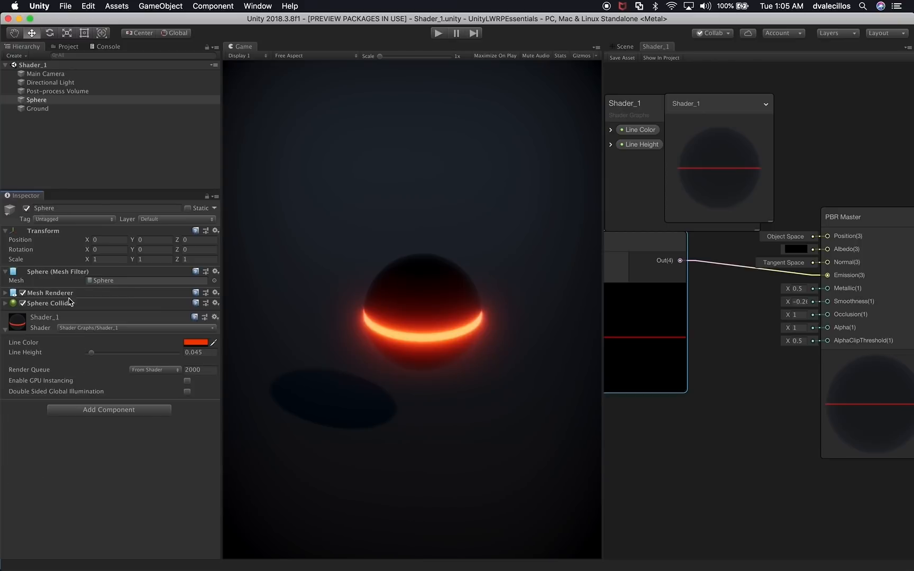
click(108, 410)
text(rota)
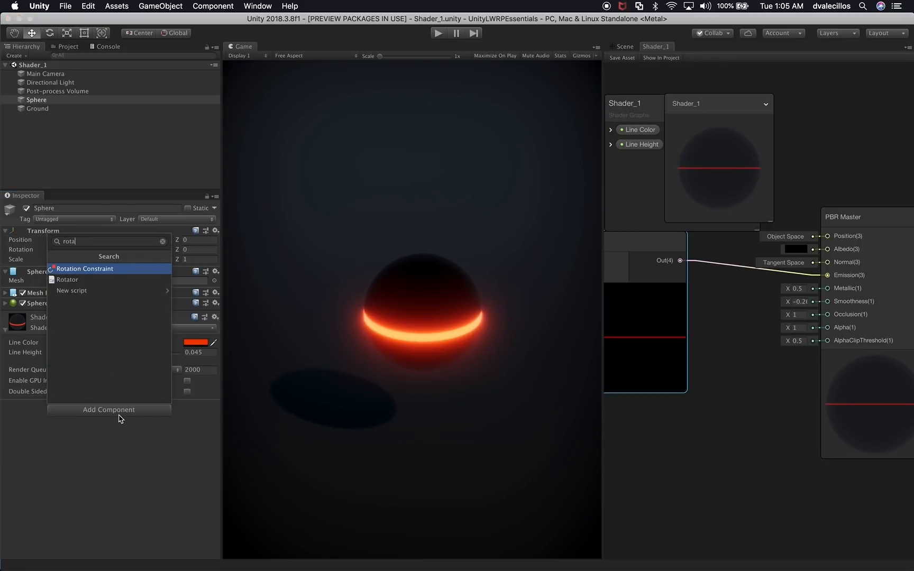
key(Down)
key(Return)
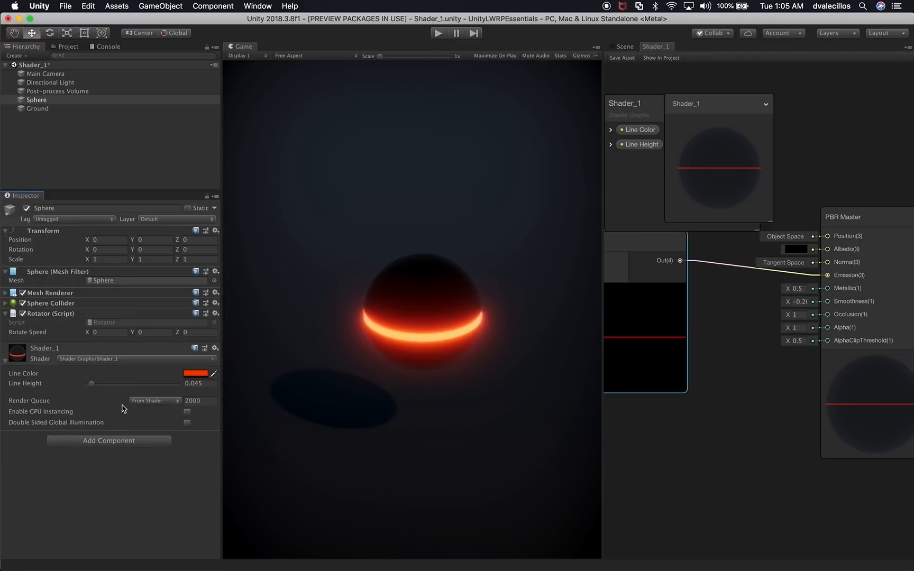
Enter play mode and set the Sphere's Rotate Speed to X 40, Y 60 after trying 50, and Z 70.
click(115, 334)
click(438, 33)
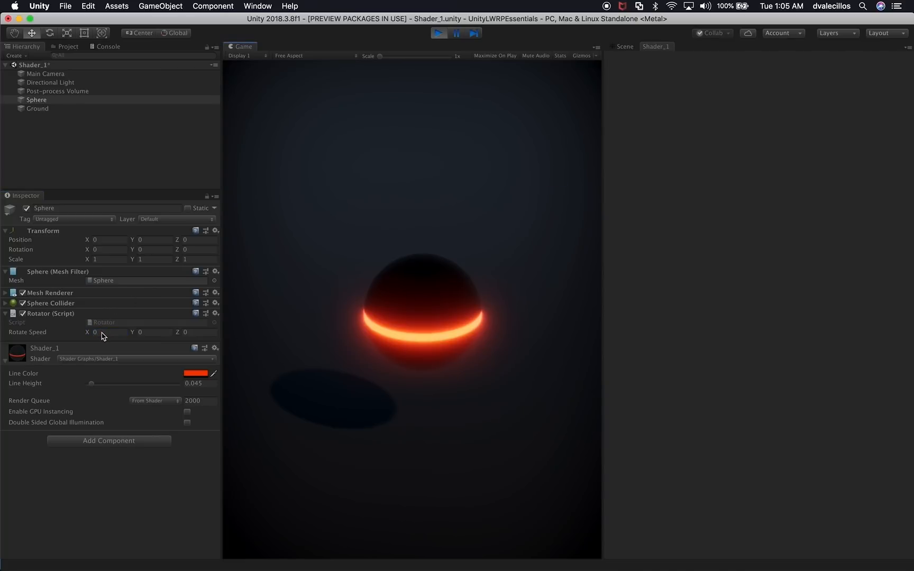
text(40)
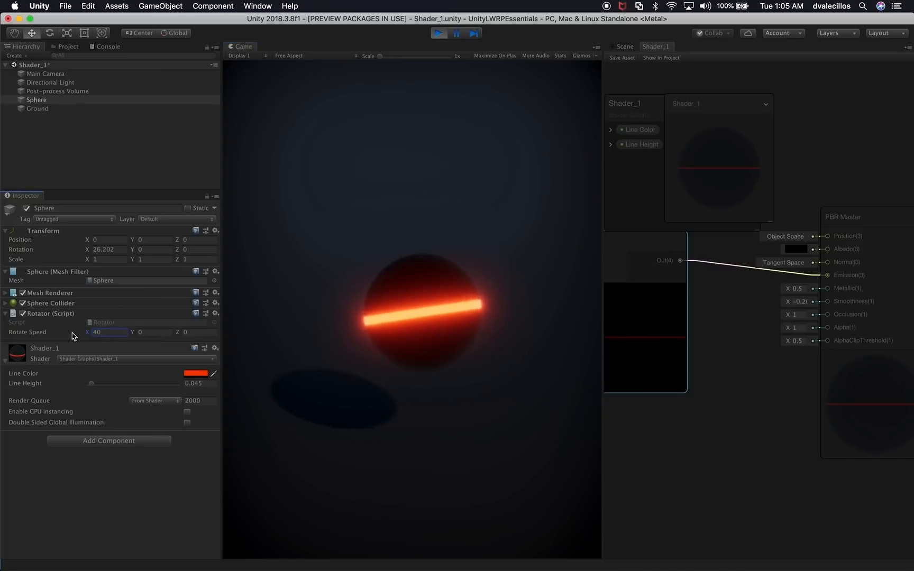
click(151, 332)
text(50)
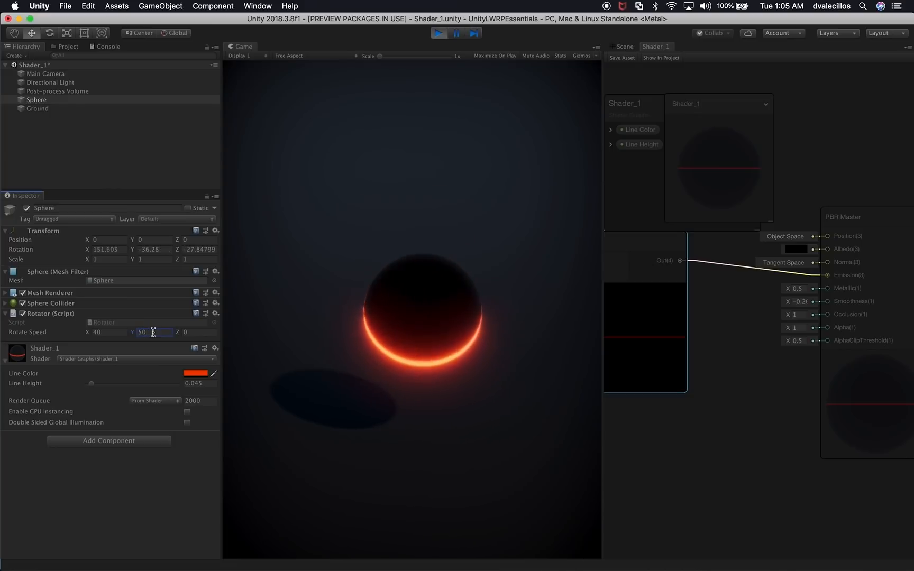
click(194, 332)
text(70)
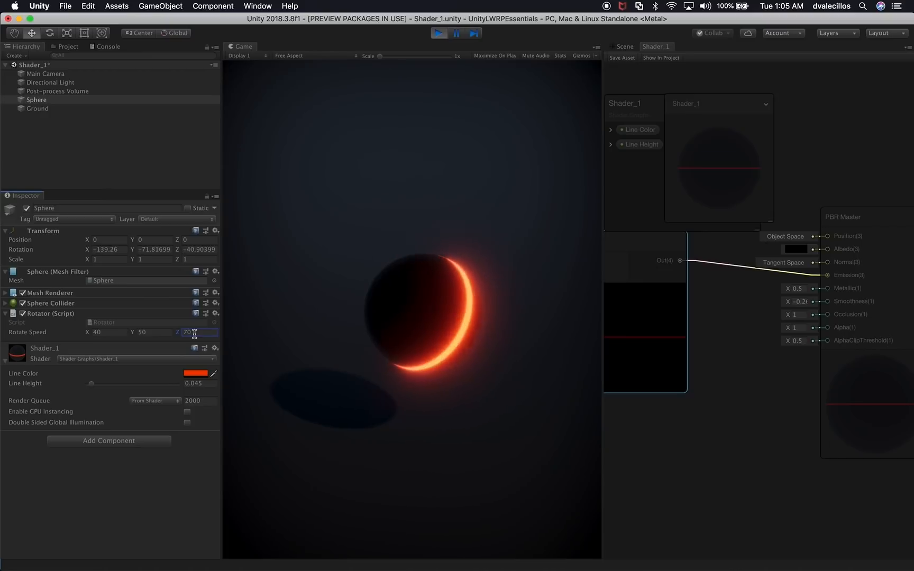
click(165, 332)
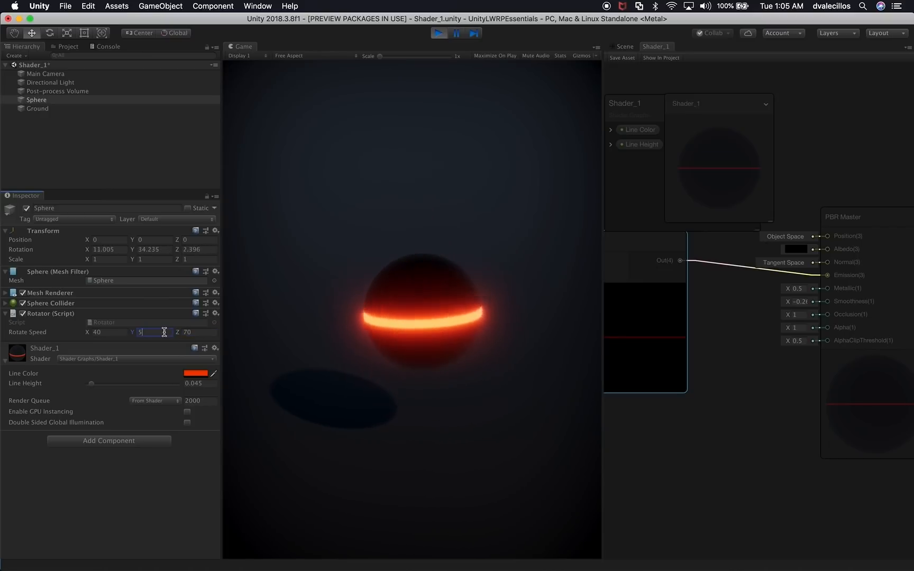
text(60)
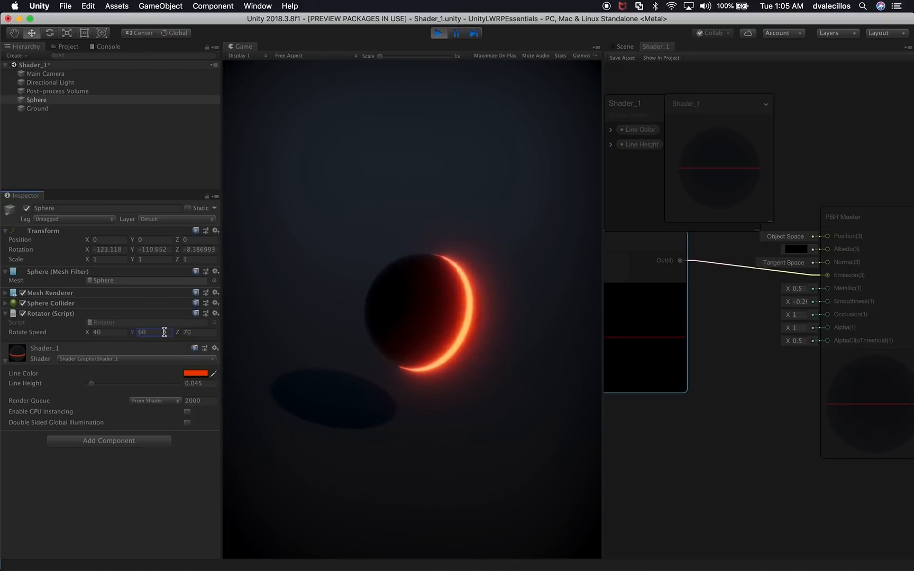
Copy the Sphere's Rotator component with its play-mode values and stop play mode.
right_click(44, 315)
click(80, 365)
click(439, 33)
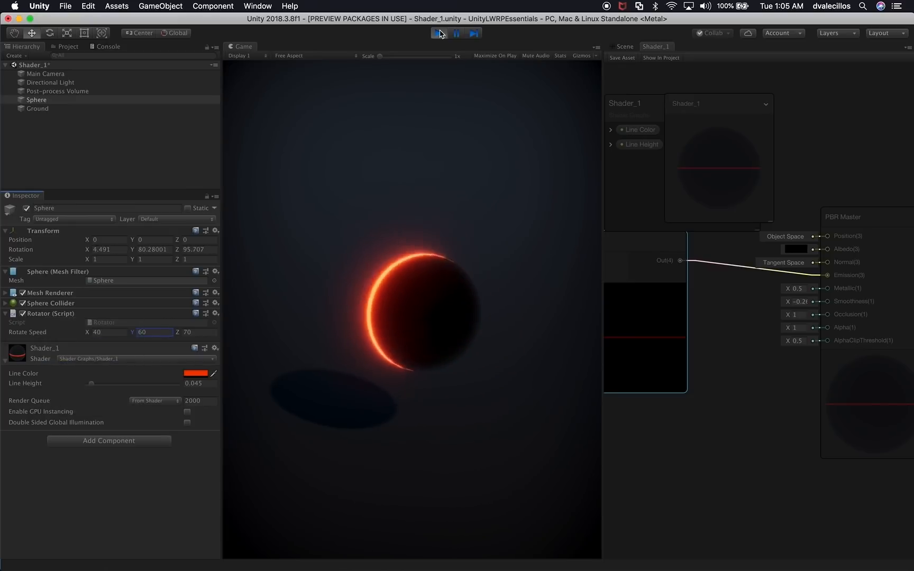
Paste the copied Rotate Speed values into the Sphere's Rotator component.
right_click(54, 316)
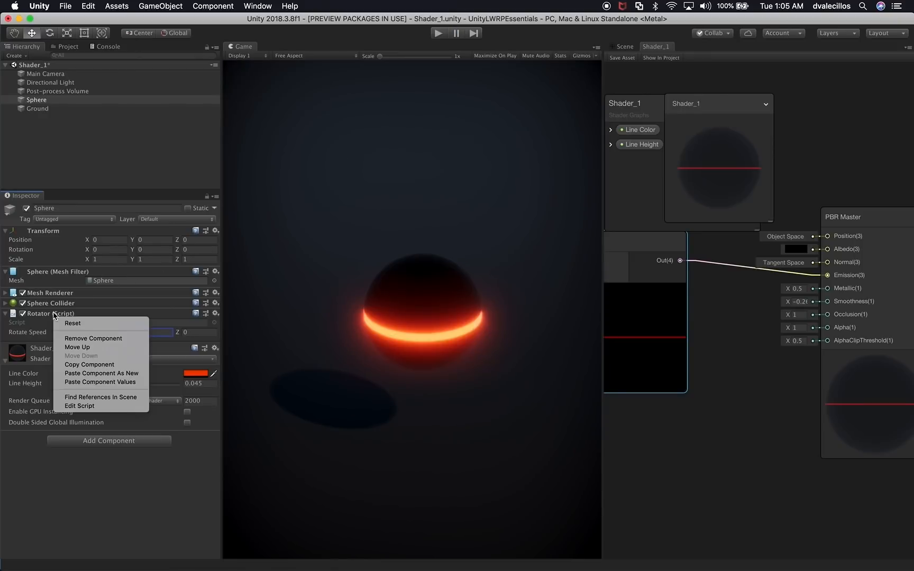
click(73, 382)
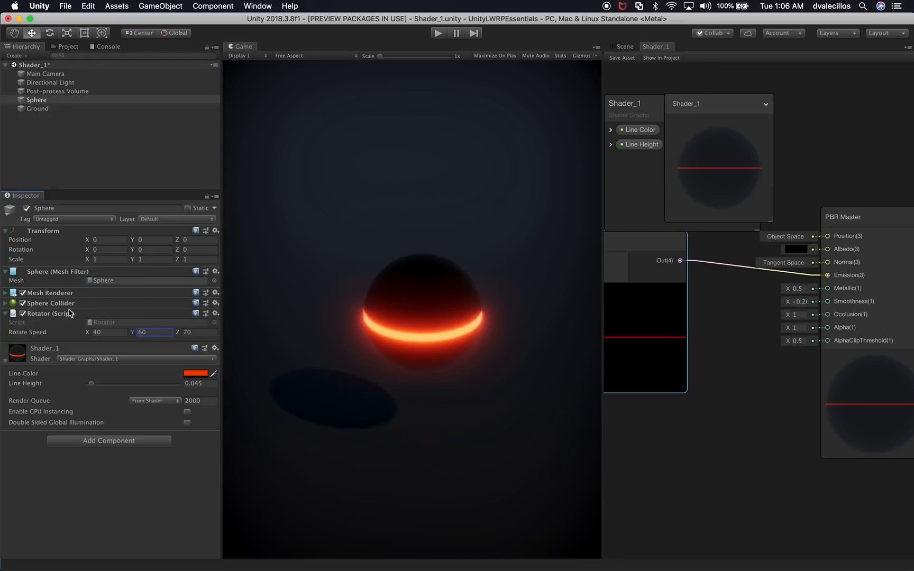
click(106, 124)
Rename the Sphere object as Sphere_1 and duplicate it.
click(45, 100)
click(46, 100)
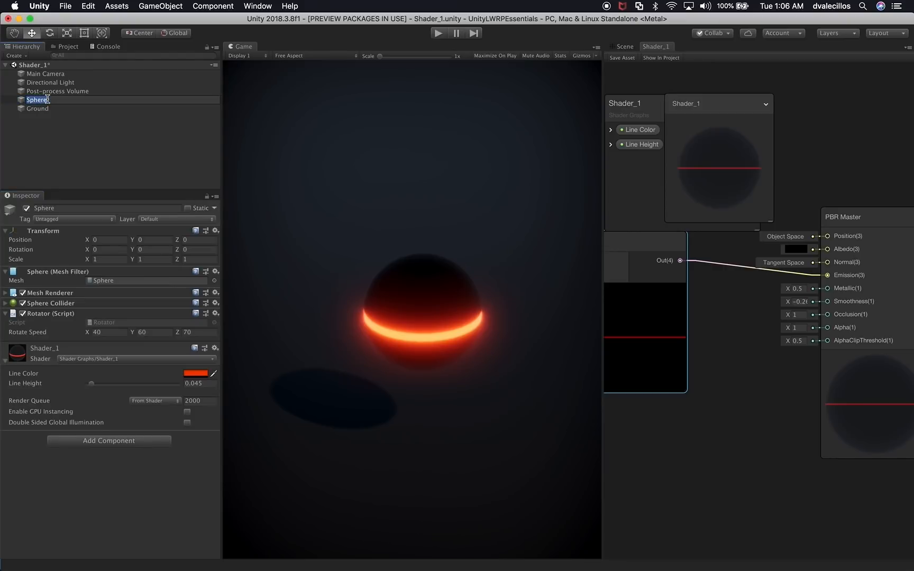
click(48, 100)
key(super+d)
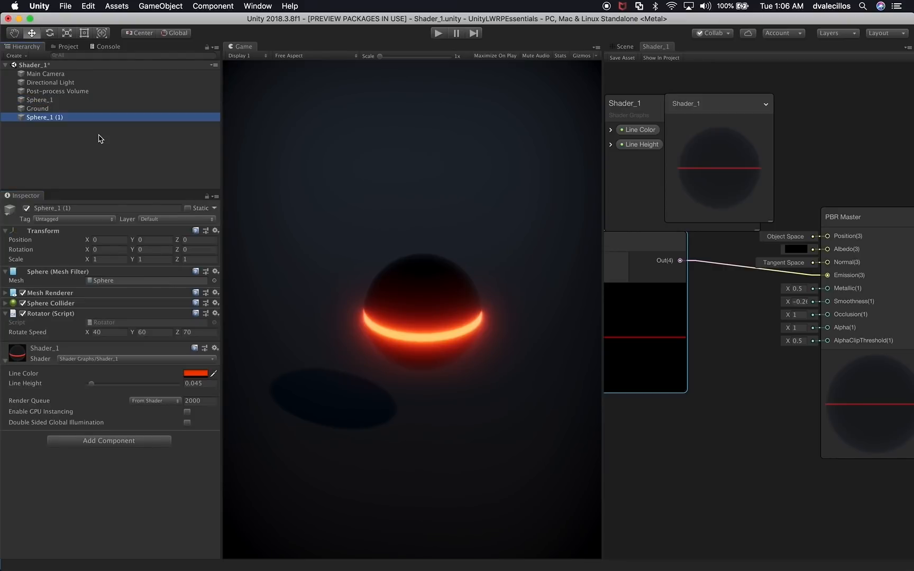
Place the duplicated sphere directly below Sphere_1 in the object order and rename it as Sphere_2.
drag(61, 119, 62, 111)
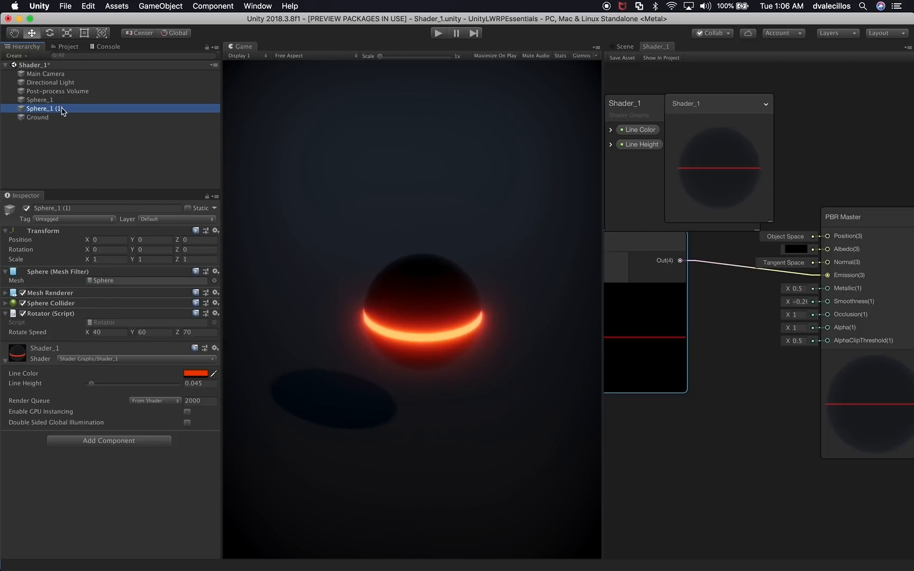
key(Return)
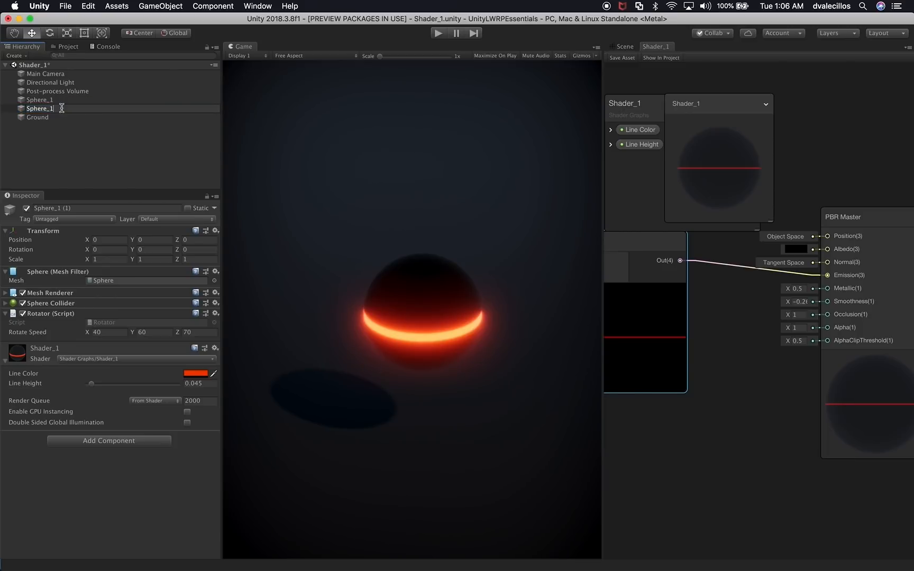
key(BackSpace)
text(2)
key(Return)
In the Scene view, move Sphere_2 to about Z 2.88, then duplicate it and move the copy to about X 0.233, Z -2.907.
click(624, 47)
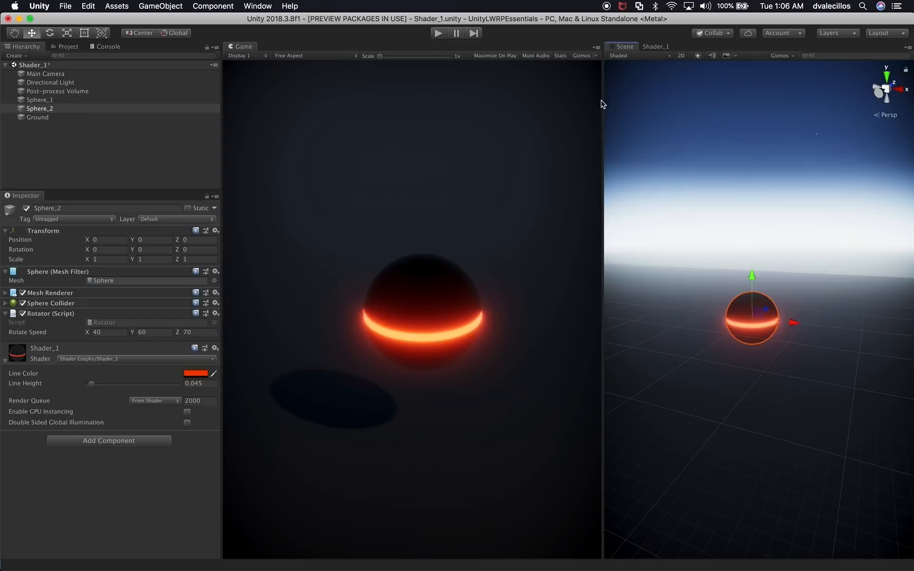
alt+drag(796, 301, 890, 271)
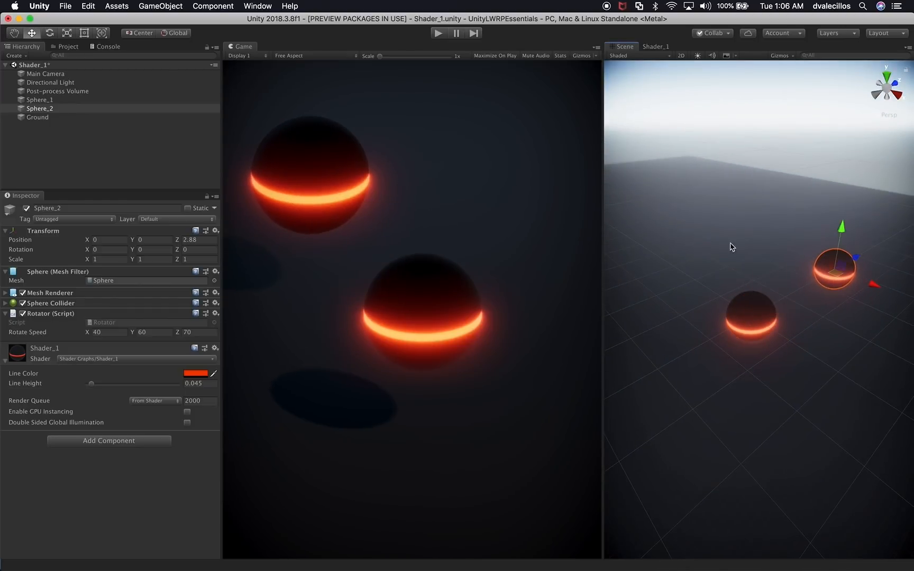
key(super+d)
drag(875, 254, 754, 344)
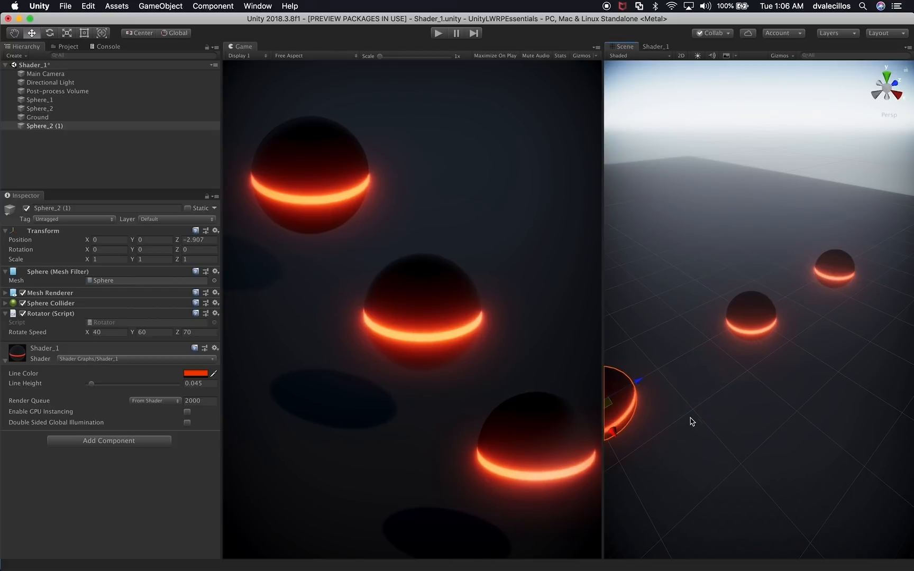
drag(612, 433, 626, 440)
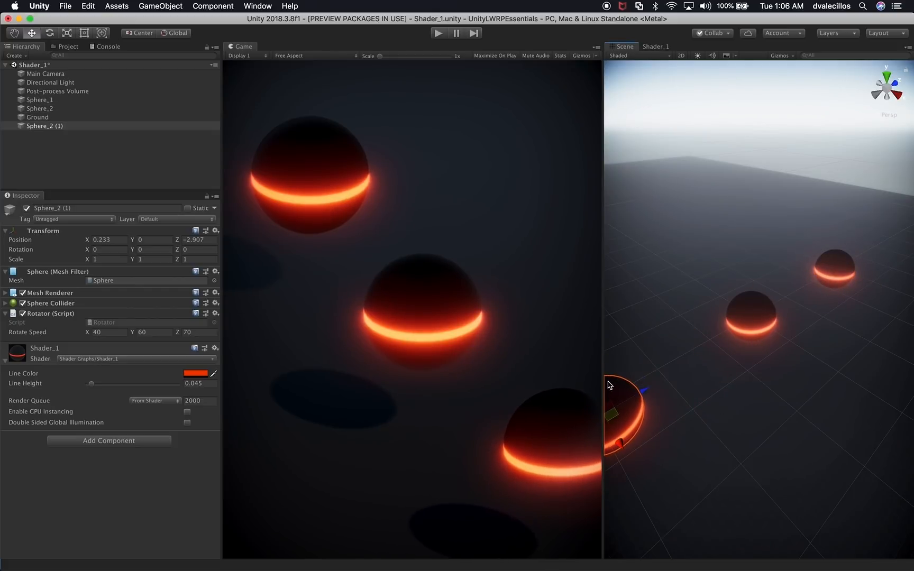
Widen the Game view and reposition the spheres: Sphere_1 to about Z 0.26, the newest copy to X 0.271, Z -2.326, and Sphere_2 to X -0.18.
drag(603, 380, 754, 373)
click(798, 332)
drag(826, 296, 844, 306)
click(722, 371)
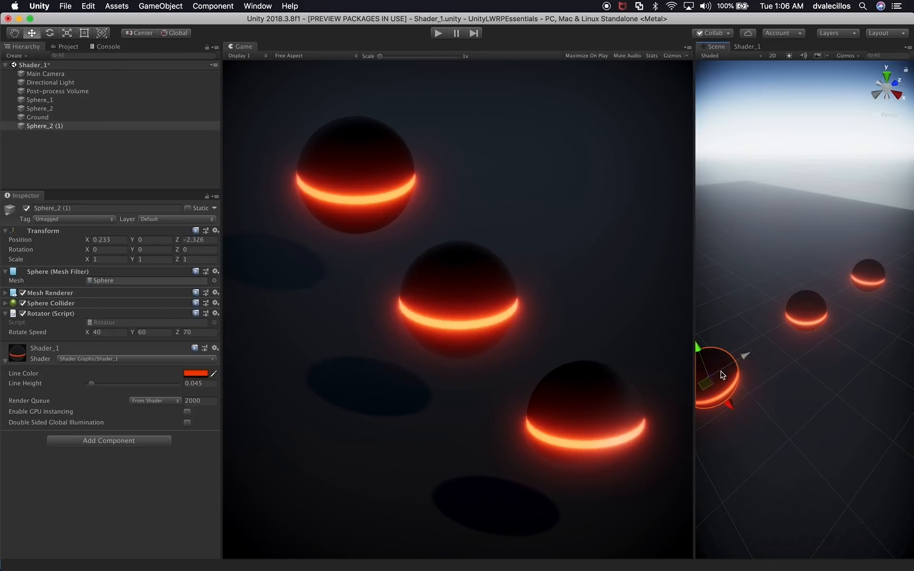
drag(728, 403, 761, 359)
click(862, 287)
drag(902, 289, 904, 292)
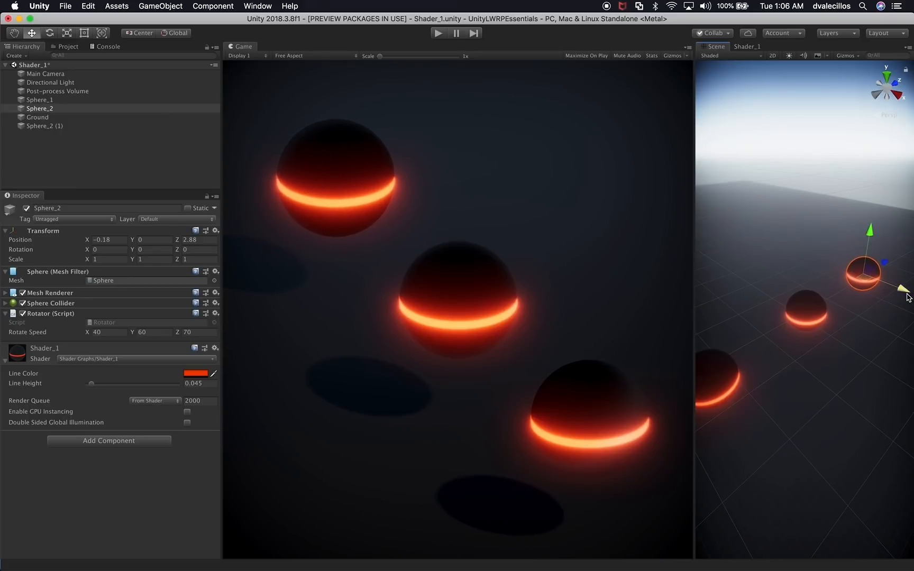
Set the Main Camera's orthographic size to 2.45 and move the newest sphere copy to about Z -2.634.
click(80, 74)
mouse_move(64, 325)
mouse_down()
mouse_move(74, 324)
mouse_move(64, 328)
mouse_up()
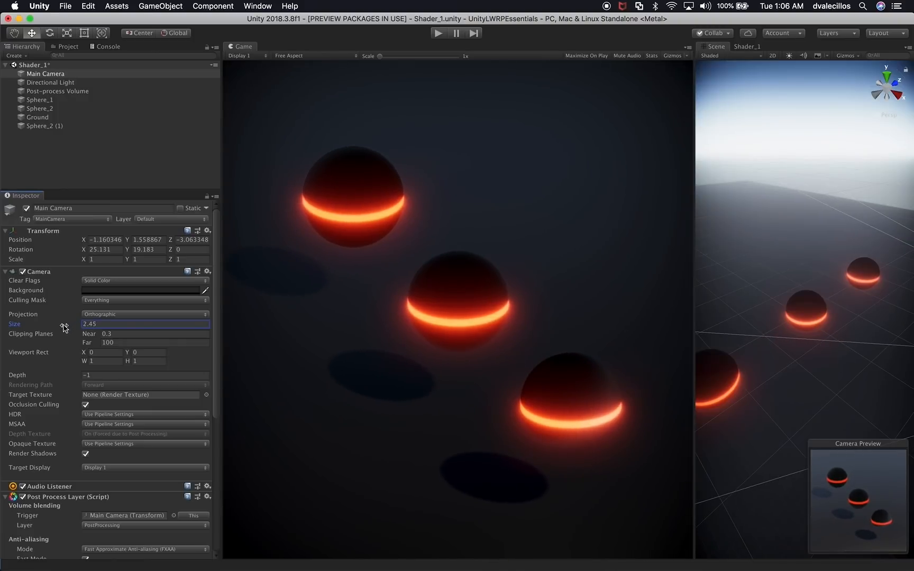
click(708, 378)
drag(748, 362, 731, 368)
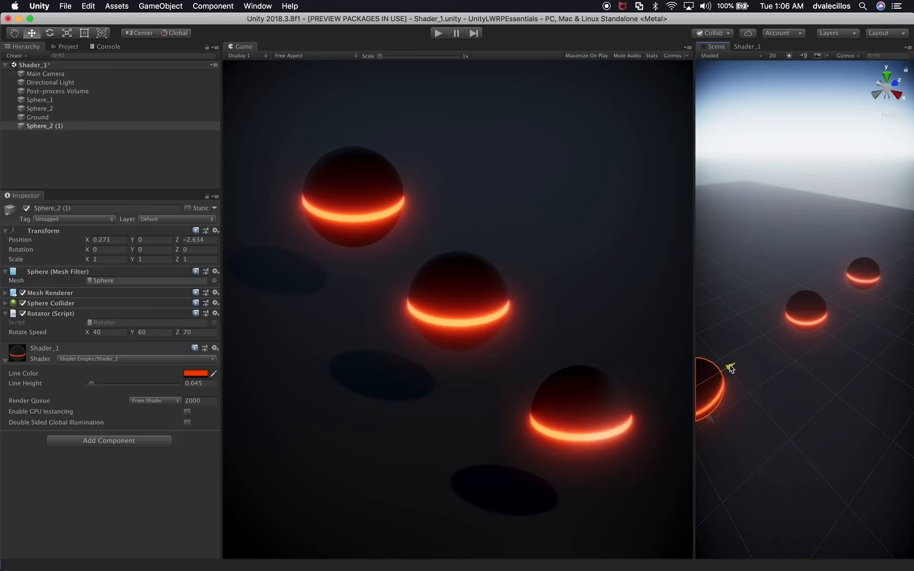
Rename the newest sphere copy as Sphere_3 and place it between Sphere_2 and Ground in the object order.
click(65, 128)
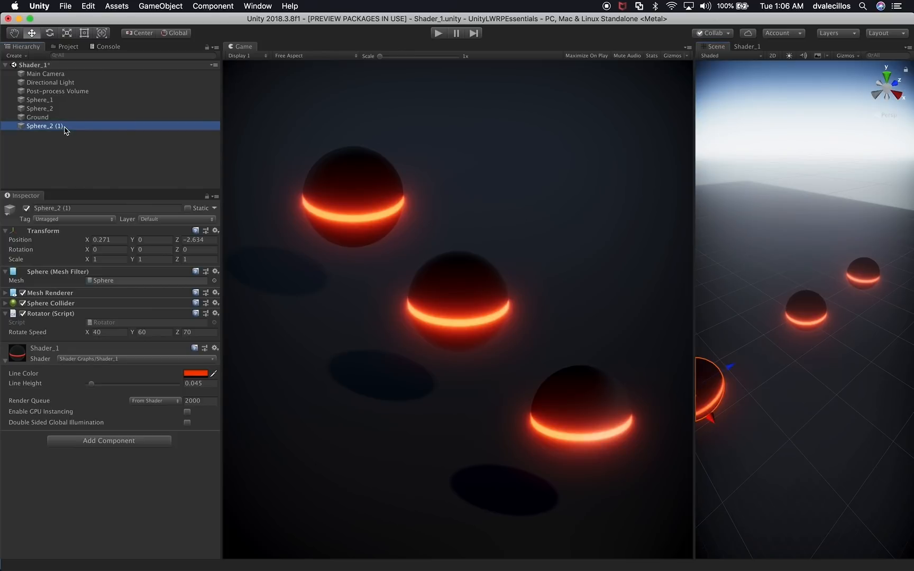
click(59, 130)
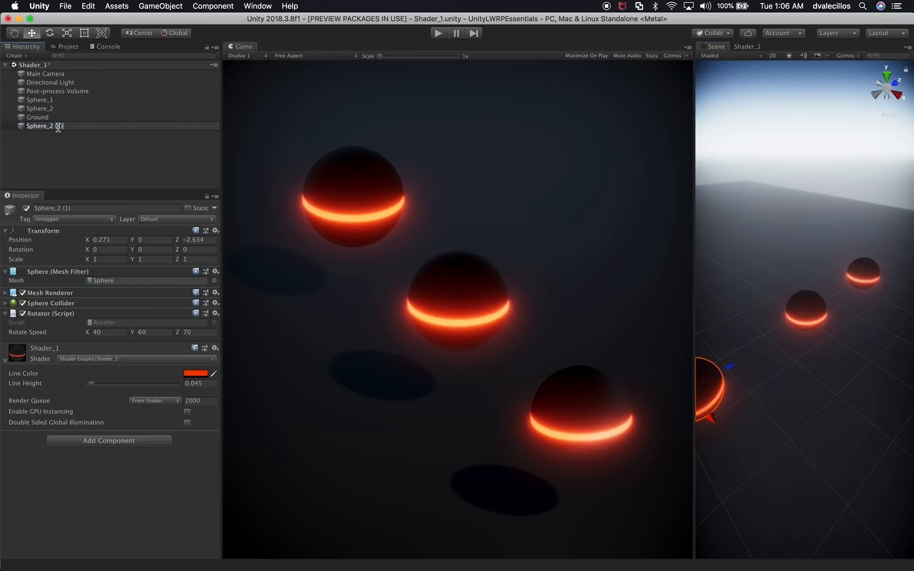
text(3)
key(Return)
drag(57, 129, 63, 111)
Swap the names of the first two spheres so the middle one is Sphere_2 and the far one Sphere_1, and order Sphere_1 first.
click(63, 101)
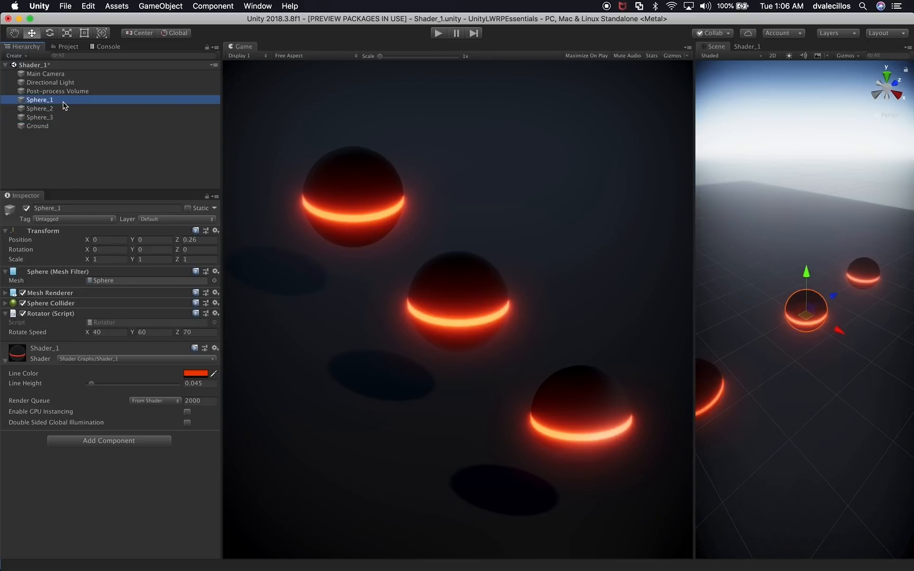
click(62, 102)
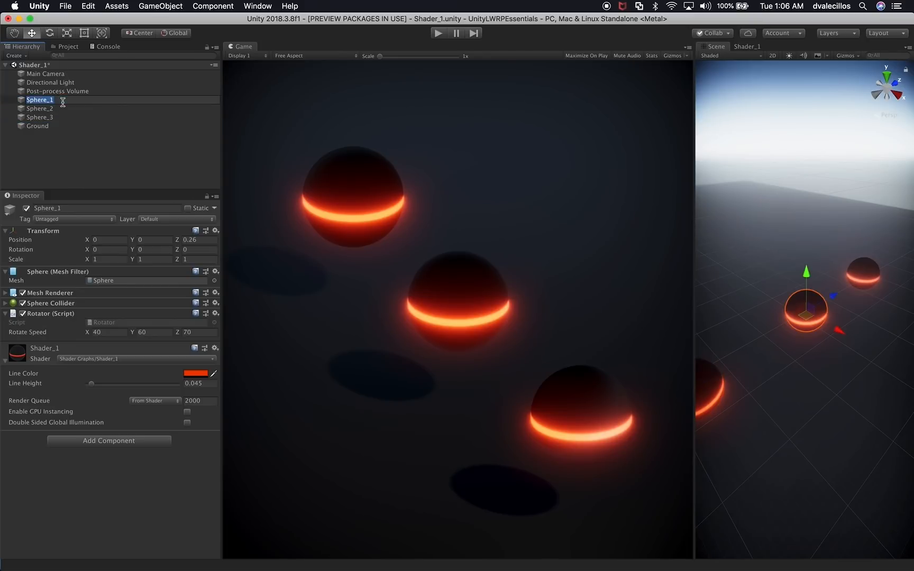
text(Sphere_2)
key(Return)
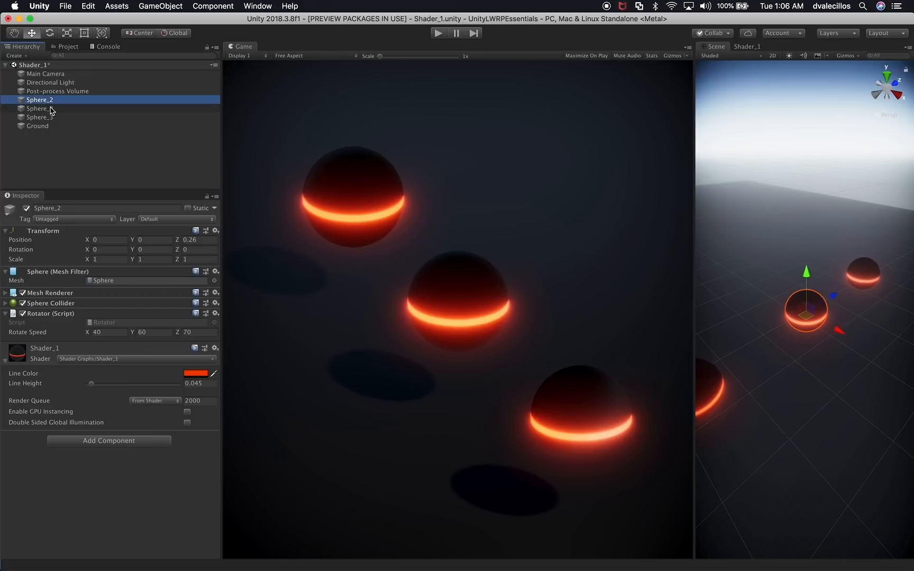
click(59, 109)
key(Return)
key(Right)
key(BackSpace)
text(1)
key(Return)
drag(60, 110, 63, 101)
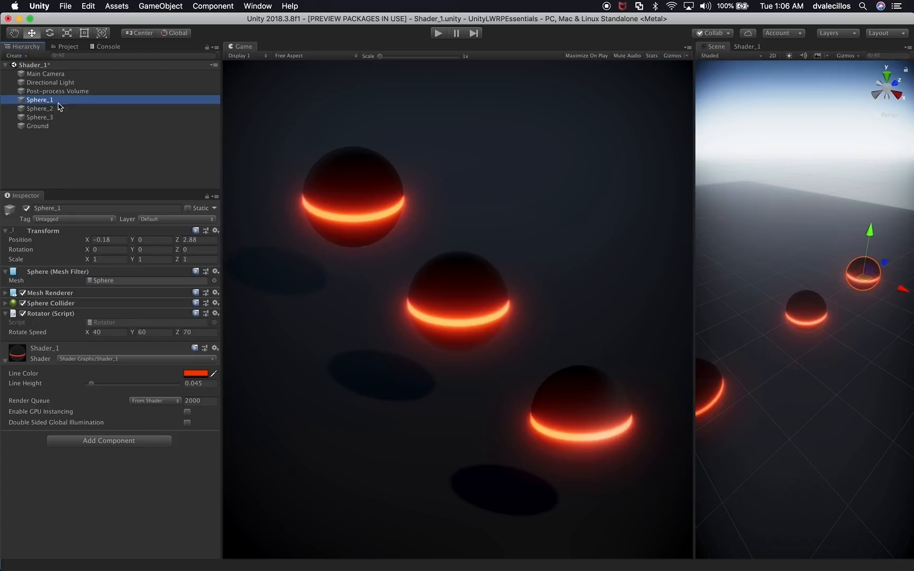
Select Sphere_1 and Sphere_3 together and set their scale to 0.5 on X, Y and Z.
click(55, 118)
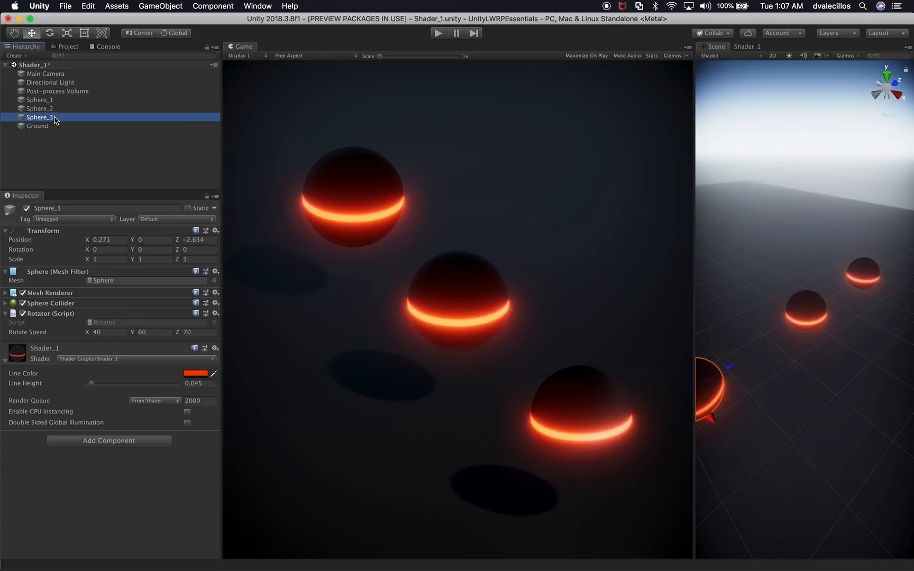
click(52, 109)
click(60, 100)
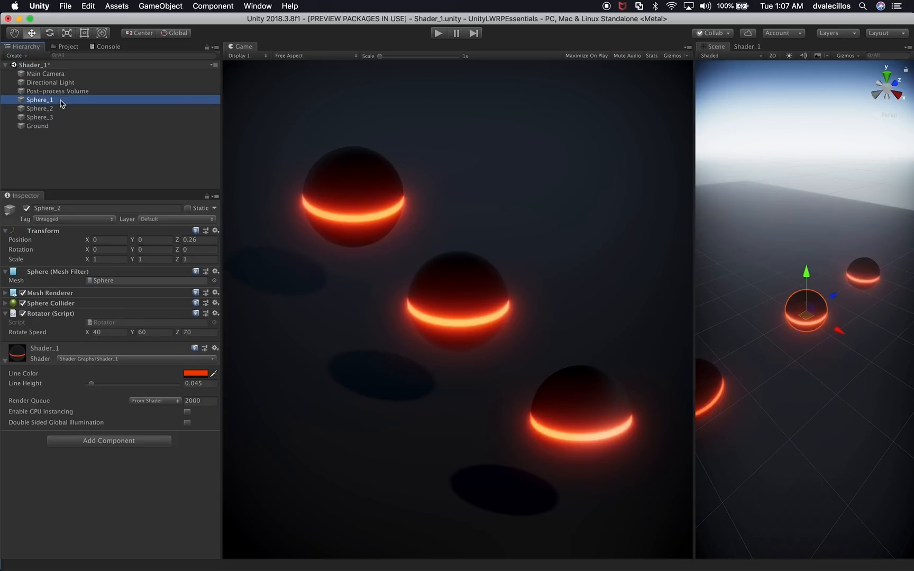
super+click(58, 121)
click(122, 259)
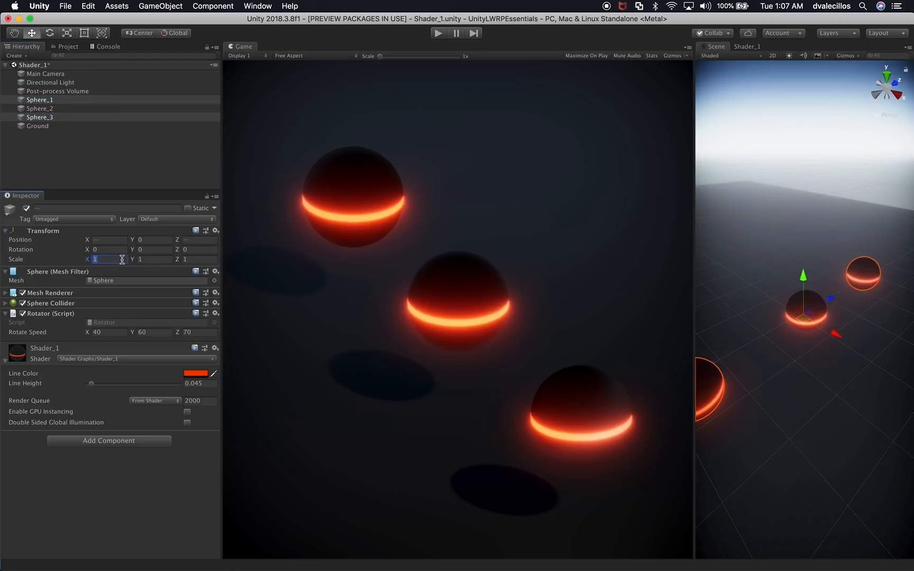
text(0.5)
key(Tab)
text(0.5)
key(Tab)
text(0.5)
click(122, 259)
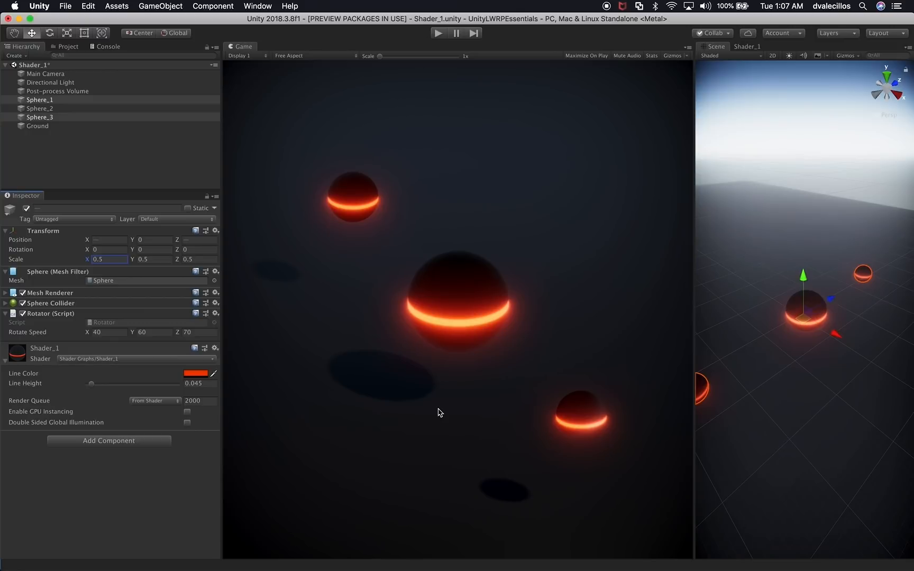
Set the Rotate Speed of Sphere_1 and Sphere_3 to X -40 and Z -70.
click(108, 332)
click(201, 332)
Enlarge the Scene view and move the Main Camera to about X -1.06, Y 1.39 to reframe the three spheres.
click(104, 75)
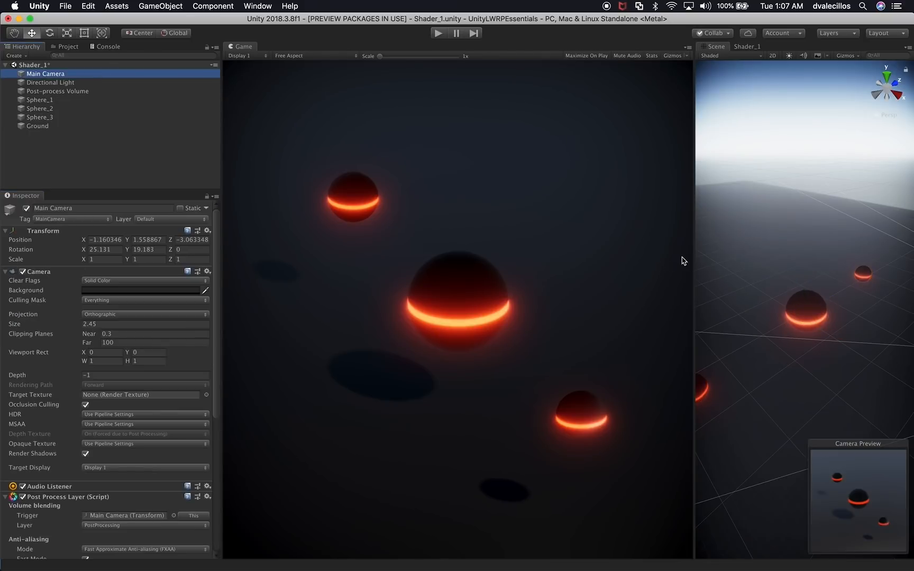
drag(692, 253, 590, 257)
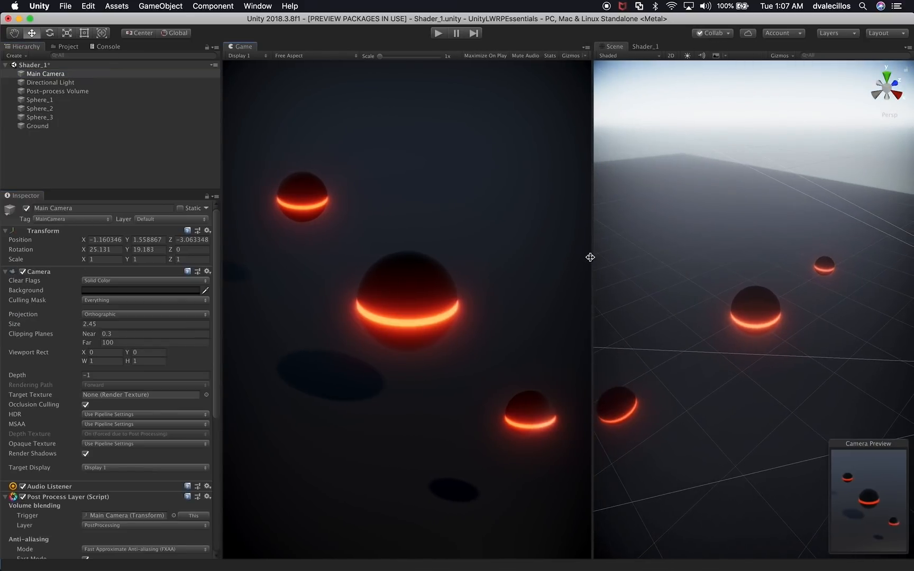
scroll(739, 294, down, 5)
alt+drag(802, 319, 910, 324)
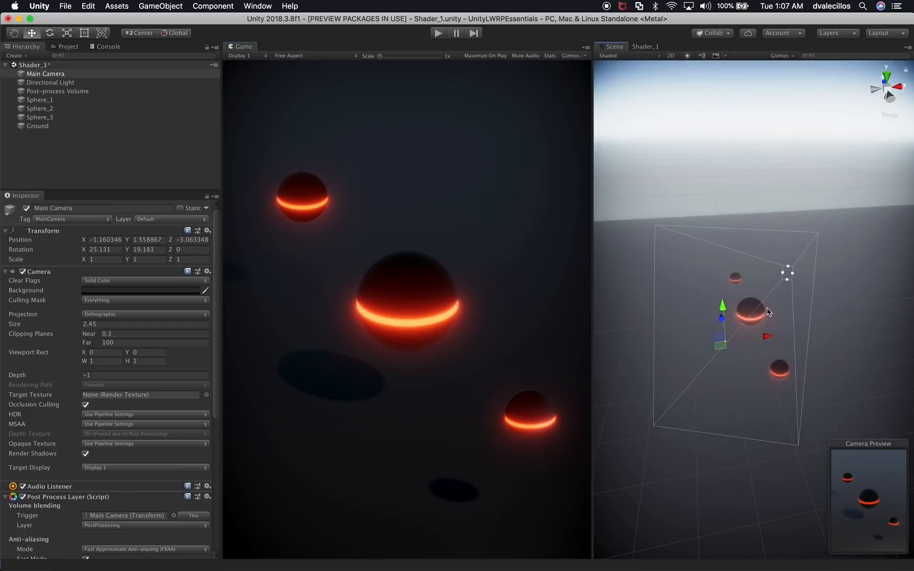
drag(723, 313, 774, 348)
drag(729, 322, 729, 318)
key(f)
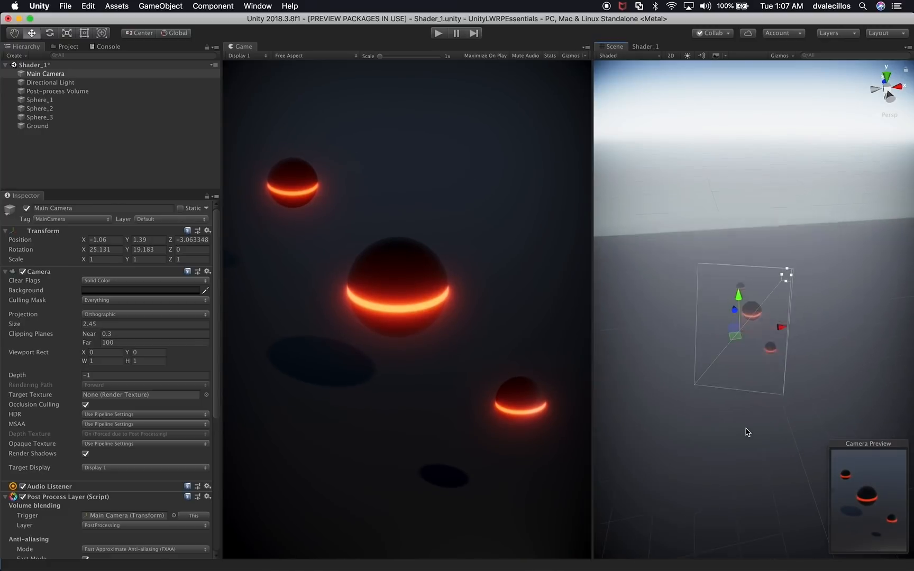
scroll(746, 432, up, 10)
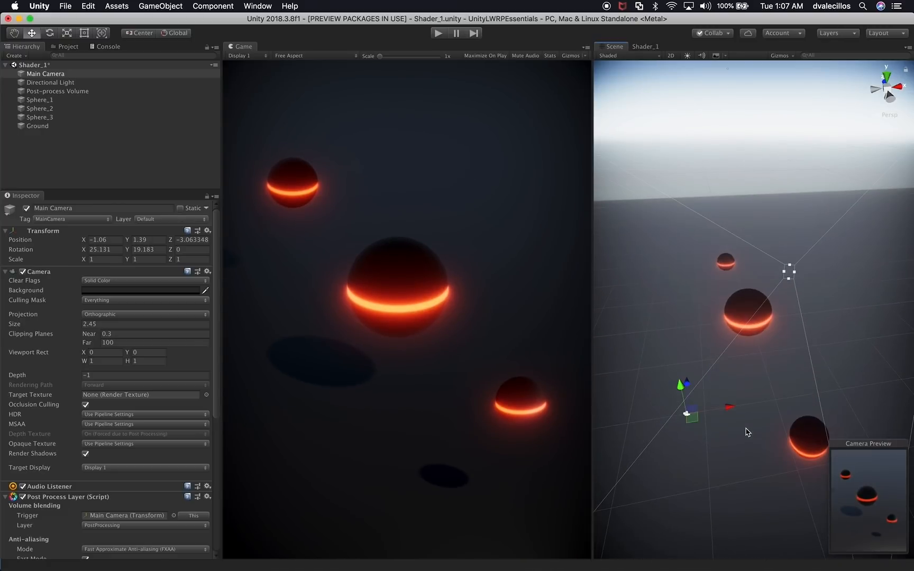
scroll(746, 432, down, 2)
drag(591, 334, 612, 337)
Enter play mode and select Sphere_1 through Sphere_3 to examine their rotation and Rotator settings.
click(438, 33)
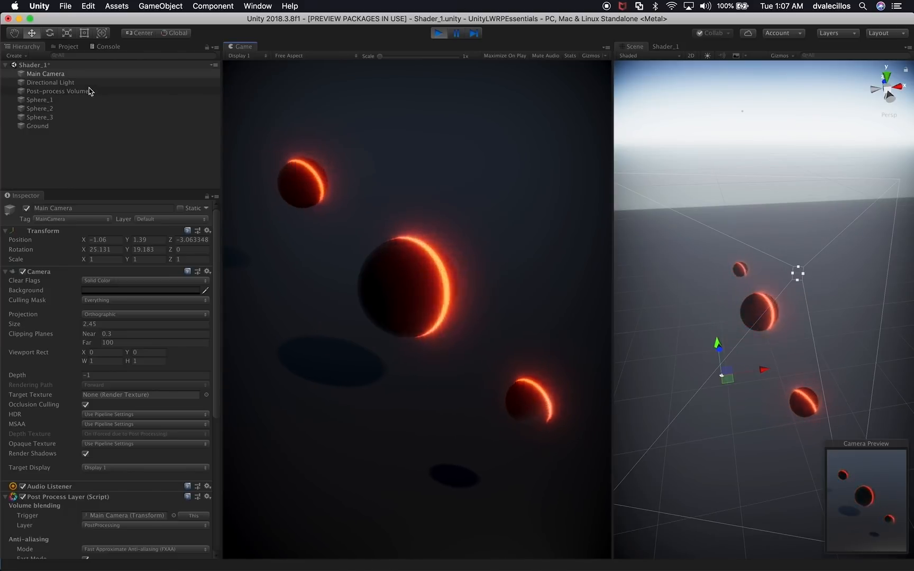
click(66, 108)
shift+click(66, 100)
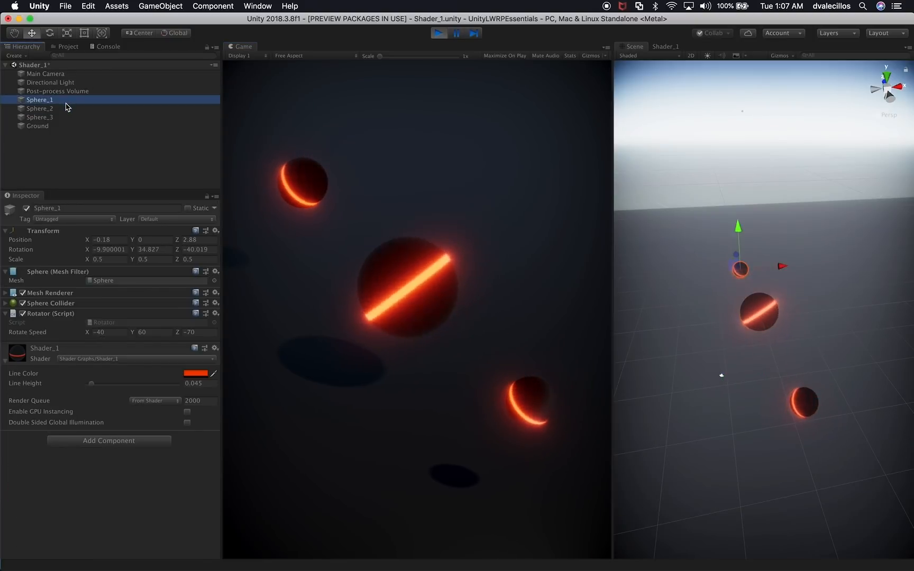
shift+click(62, 117)
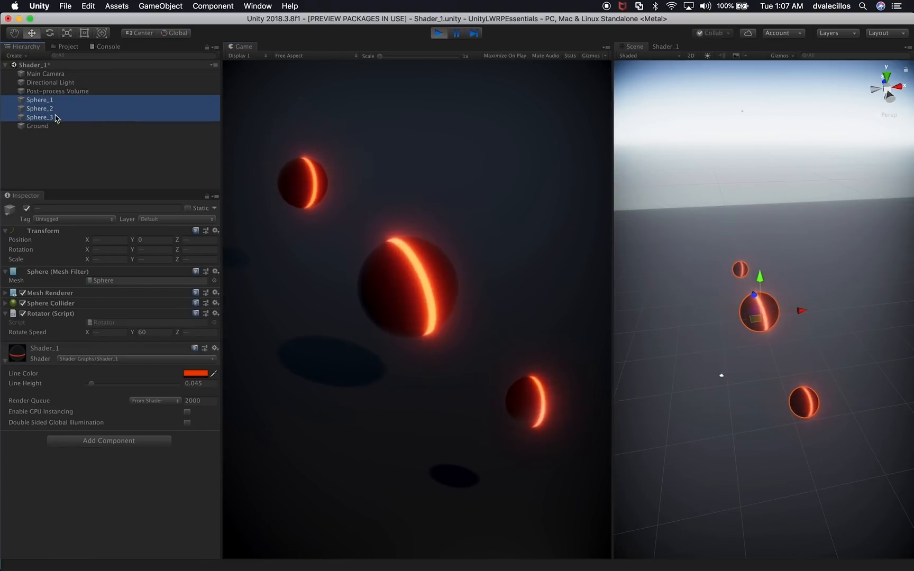
click(84, 148)
On Sphere_3's Shader_1 material, set the Line Height to 0.063 and the Line Color to blue 0039F3.
click(55, 117)
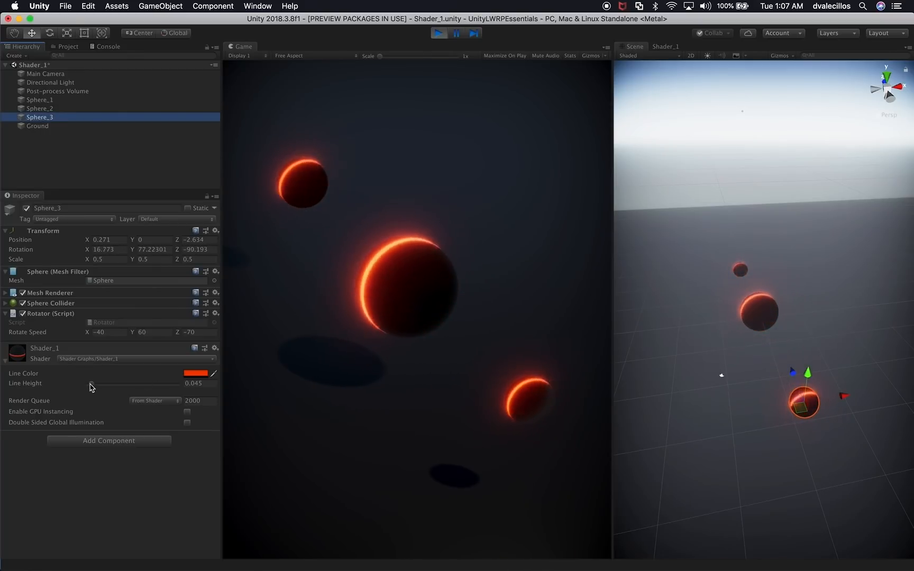
drag(91, 384, 97, 408)
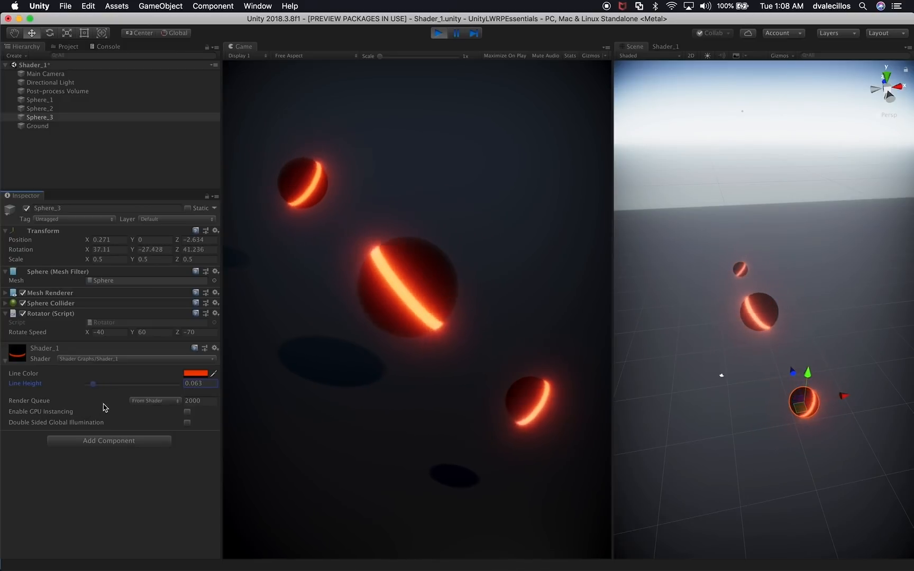
click(196, 373)
drag(681, 115, 633, 212)
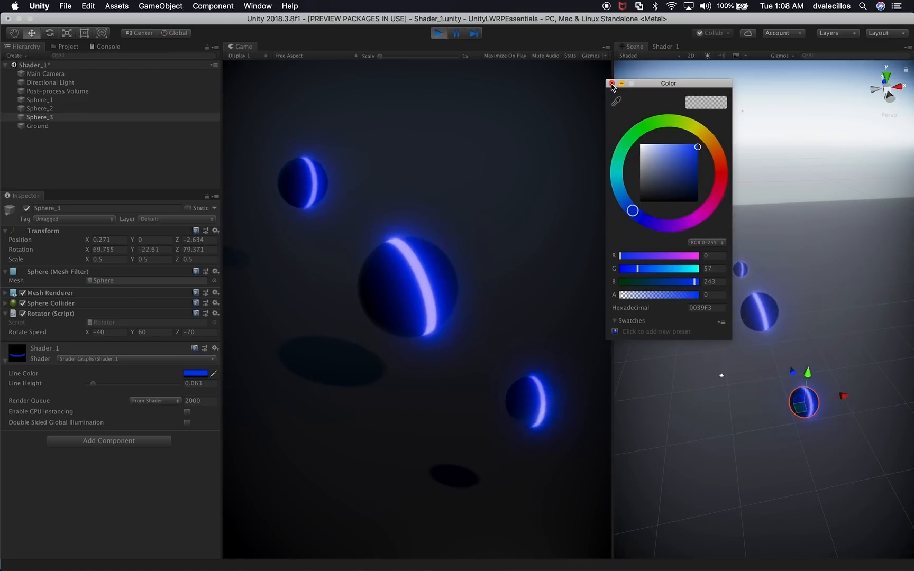
In the Post-process Volume's Color Grading, enable the Temperature and Tint overrides and set the Temperature to -28.
click(611, 83)
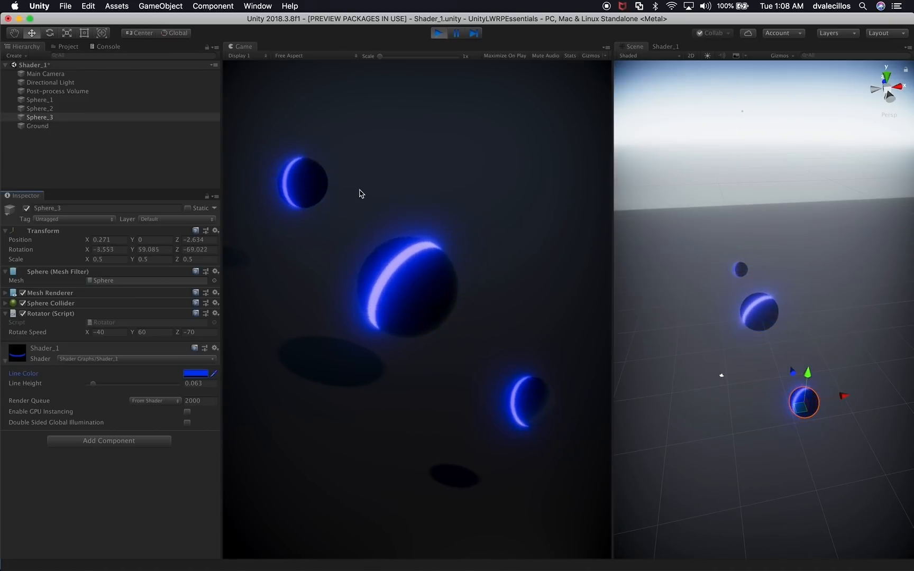
click(49, 92)
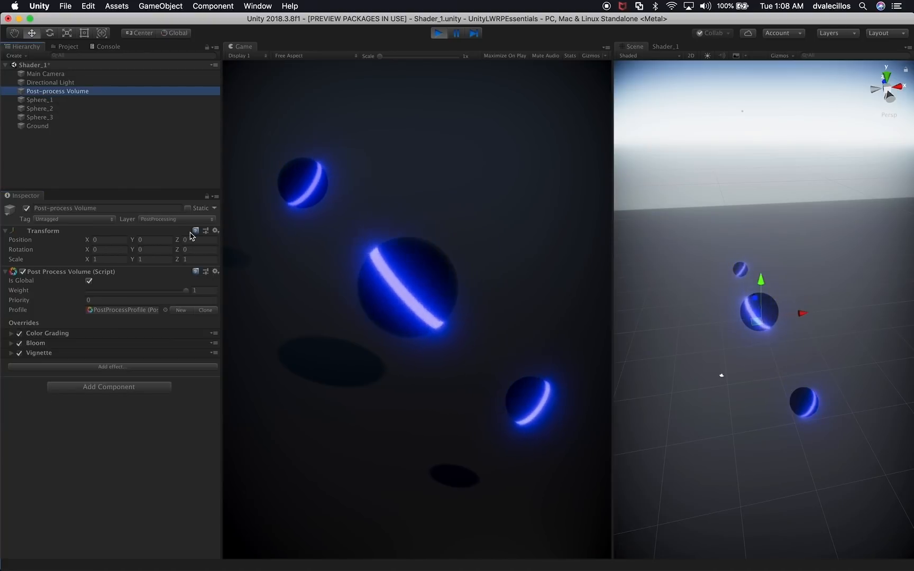
click(82, 334)
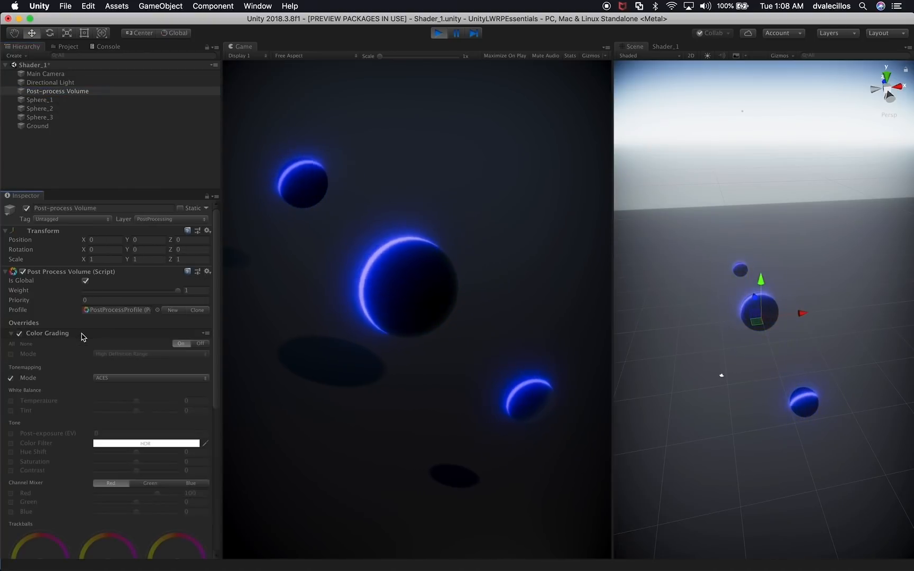
scroll(79, 412, down, 5)
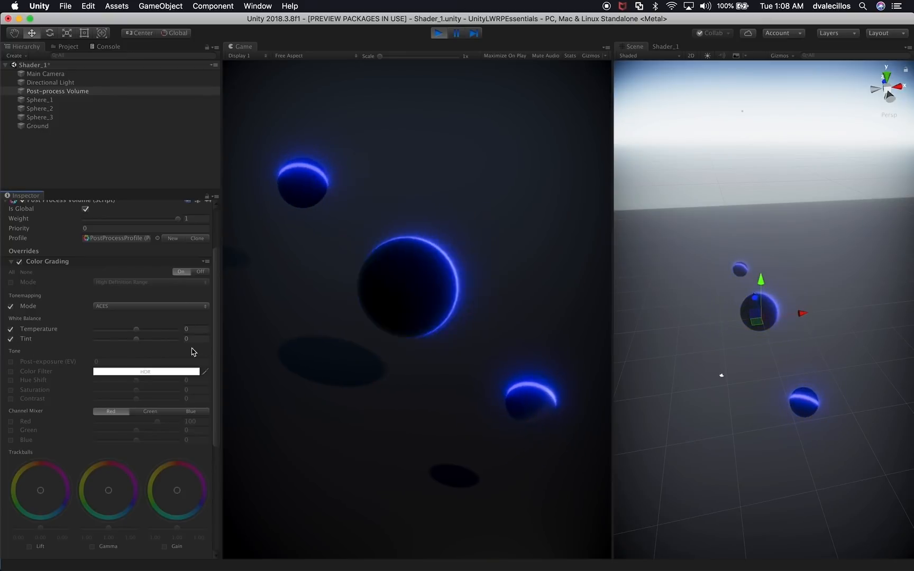
mouse_move(137, 331)
mouse_down()
mouse_move(177, 332)
mouse_move(114, 331)
mouse_move(125, 332)
mouse_up()
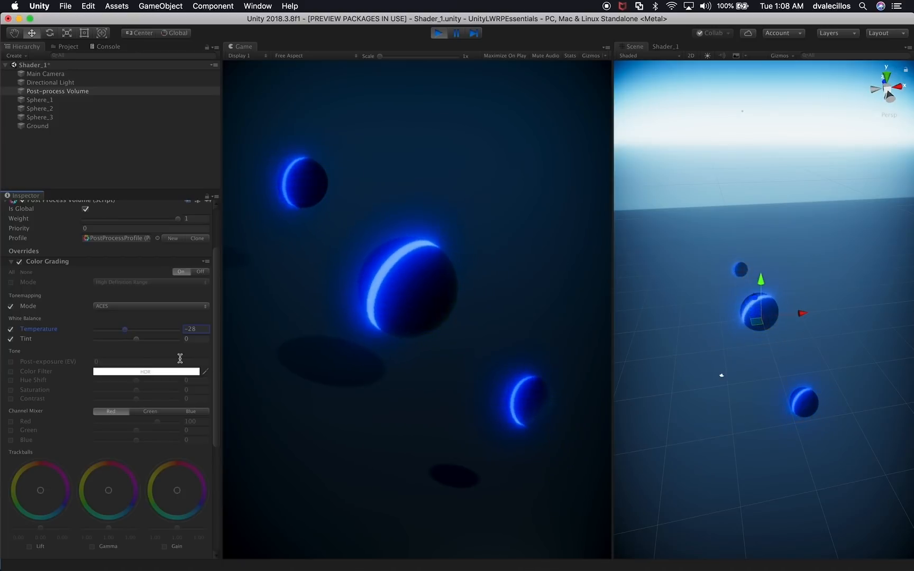
Try out other Tint values in Color Grading, and enable the Post-exposure override with its value at 0.
drag(132, 340, 165, 343)
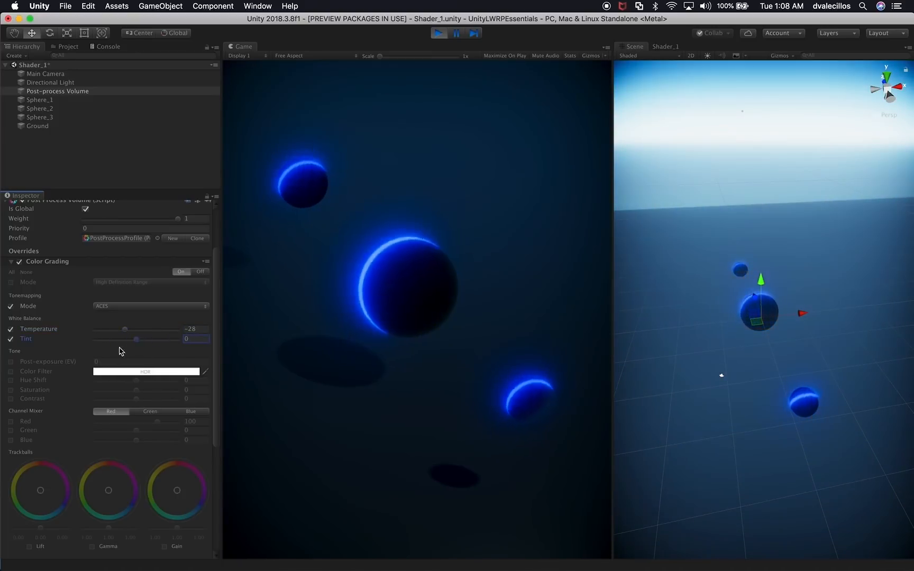
click(11, 362)
mouse_move(31, 363)
mouse_down()
mouse_move(72, 364)
mouse_move(20, 370)
mouse_up()
key(super+z)
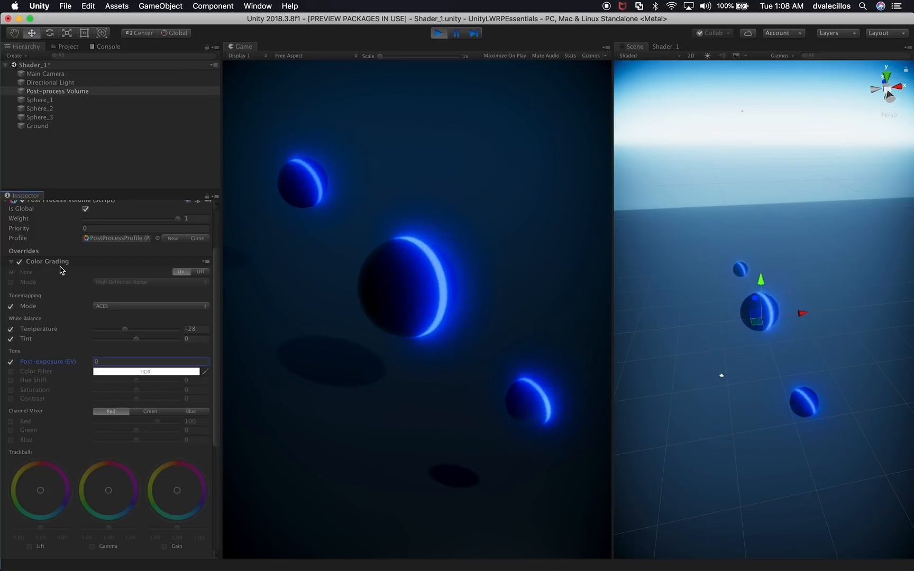
Raise the Bloom Intensity of the Post-process Volume to 55.06 and collapse the effect settings.
click(59, 265)
click(53, 345)
drag(64, 376, 88, 383)
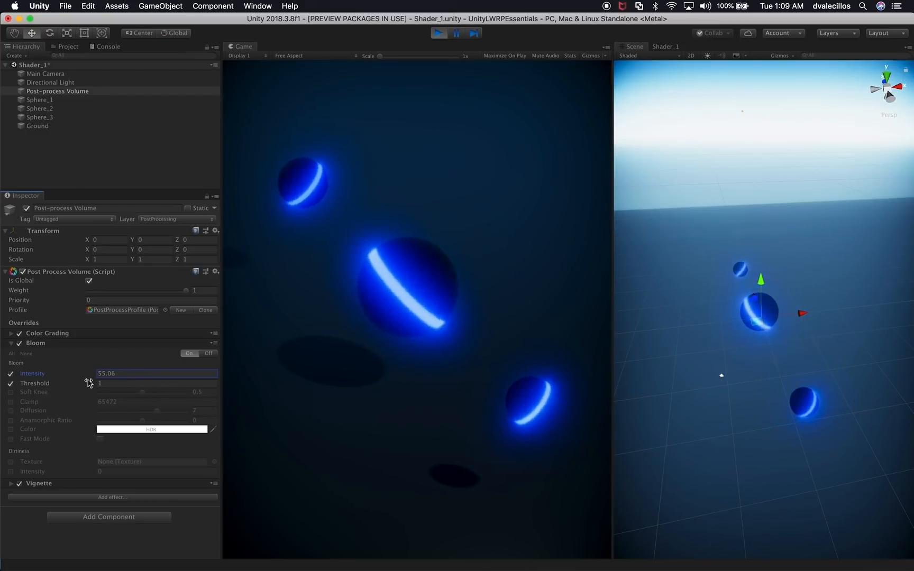
click(50, 342)
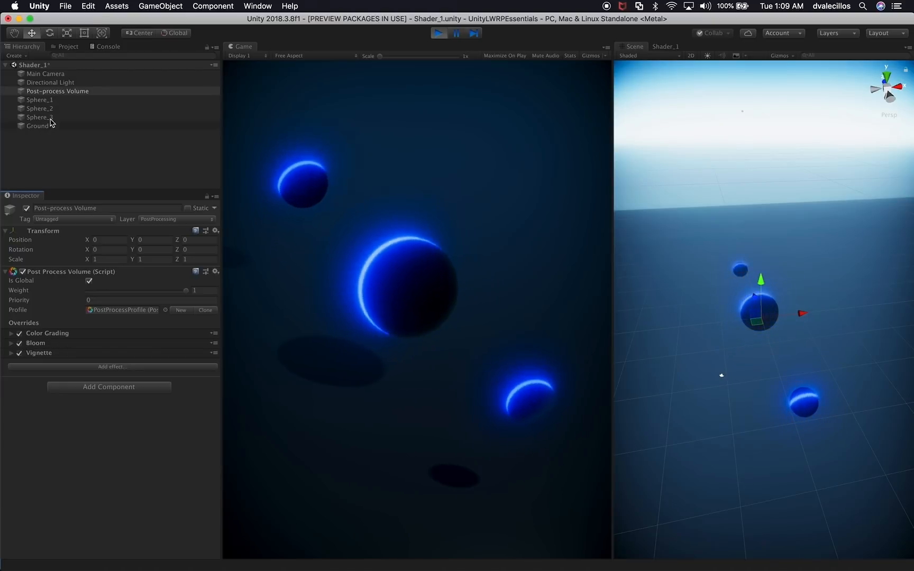
Select Sphere_1 to show its Shader_1 material settings.
click(63, 100)
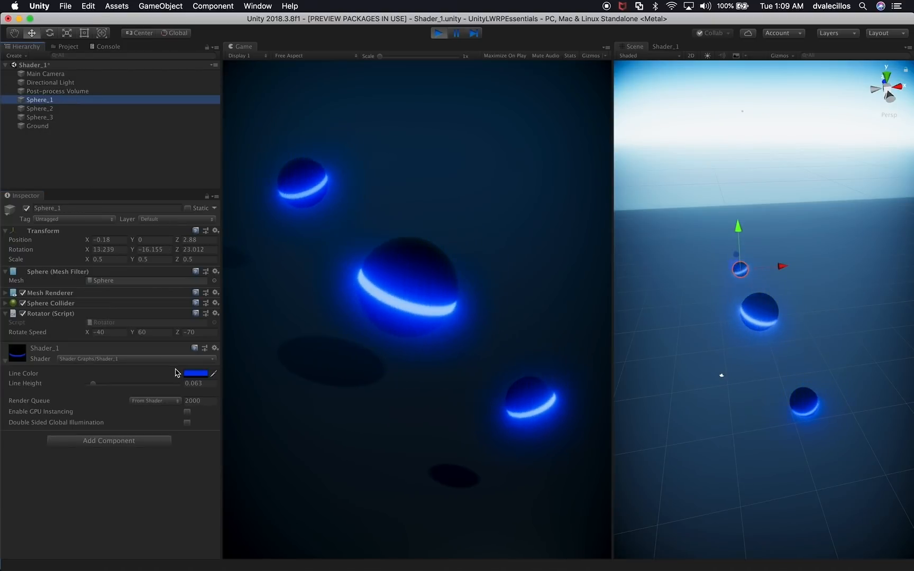